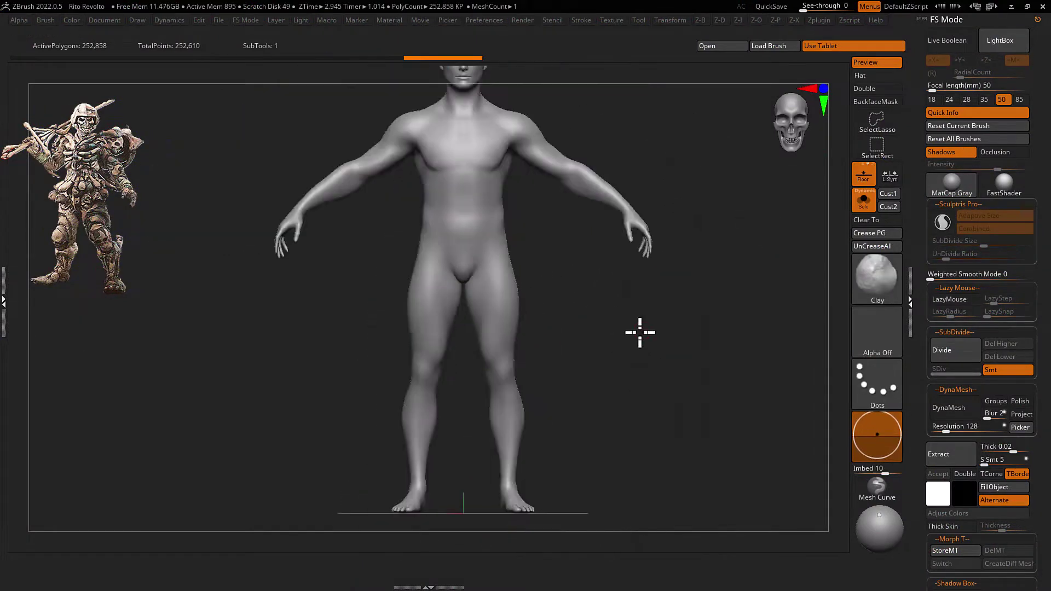
Split the male body into separate subtools by polygroup and delete hidden geometry
click(717, 449)
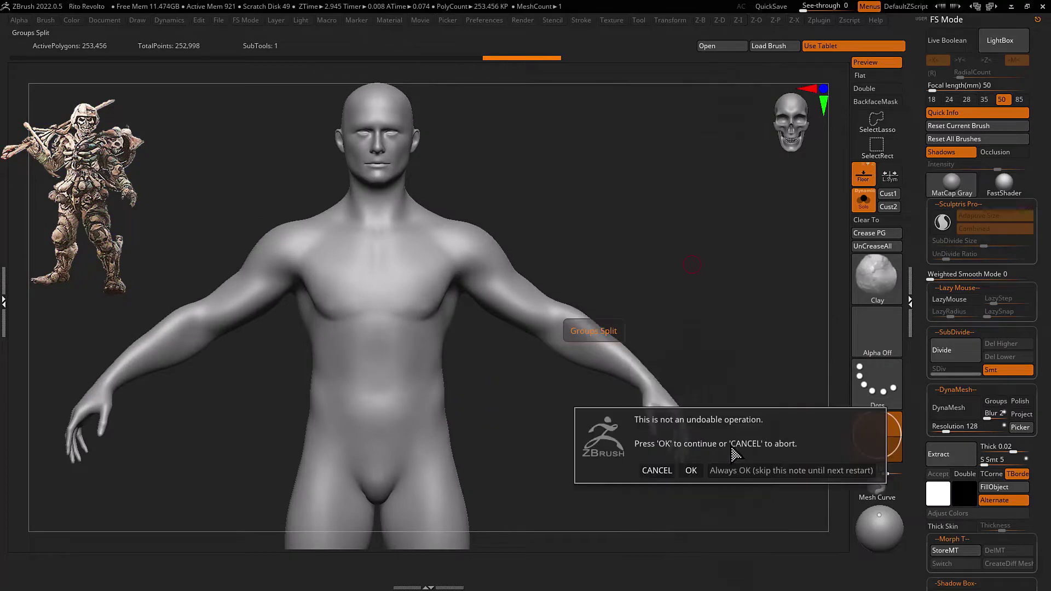
click(691, 469)
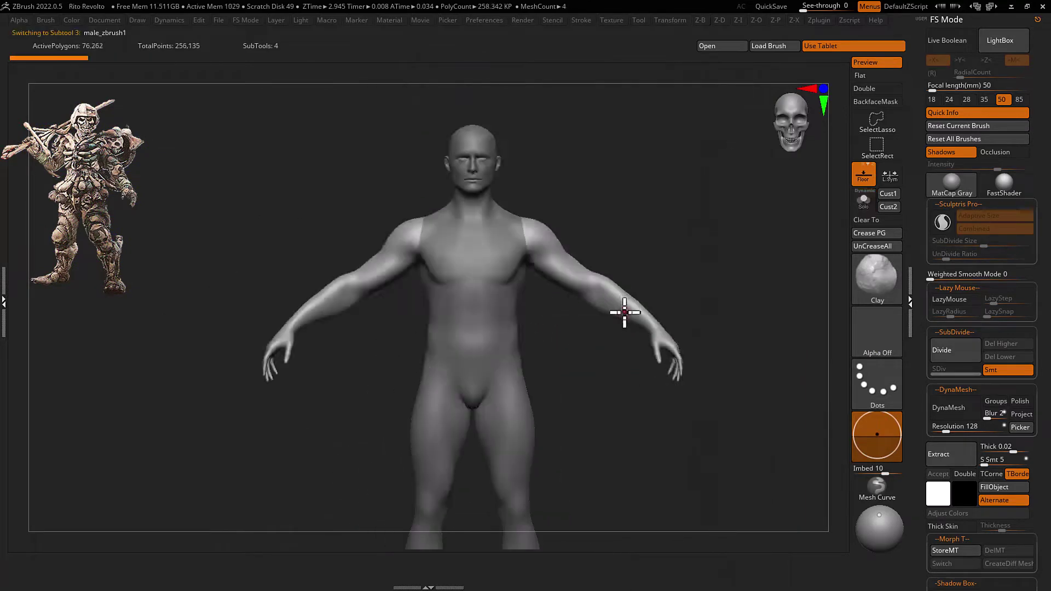
key(F1)
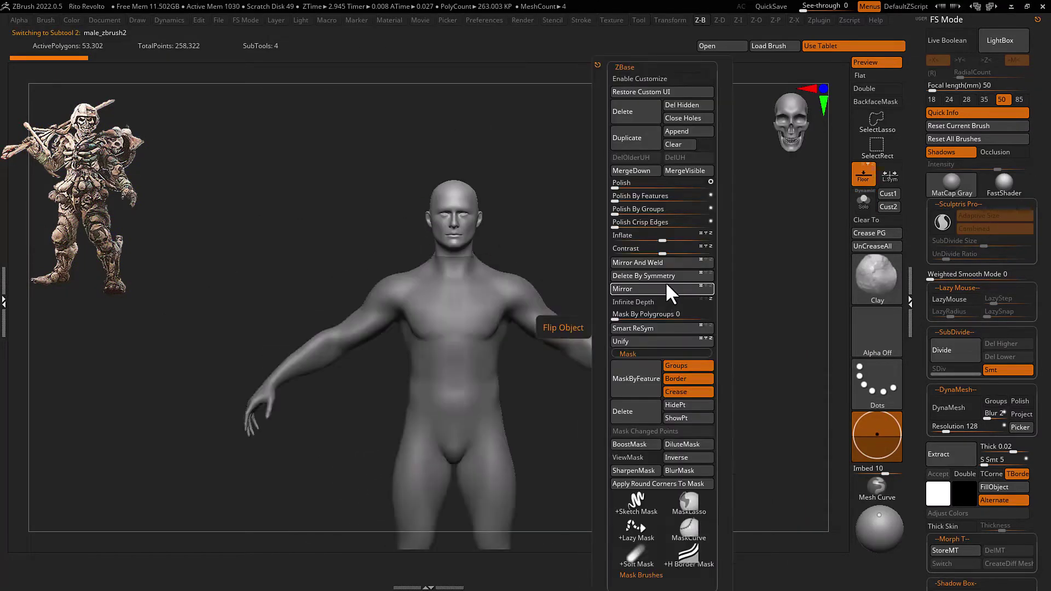
click(666, 281)
Select the torso subtool, close its open holes, and bring up LightBox for the anatomy tool
key(F1)
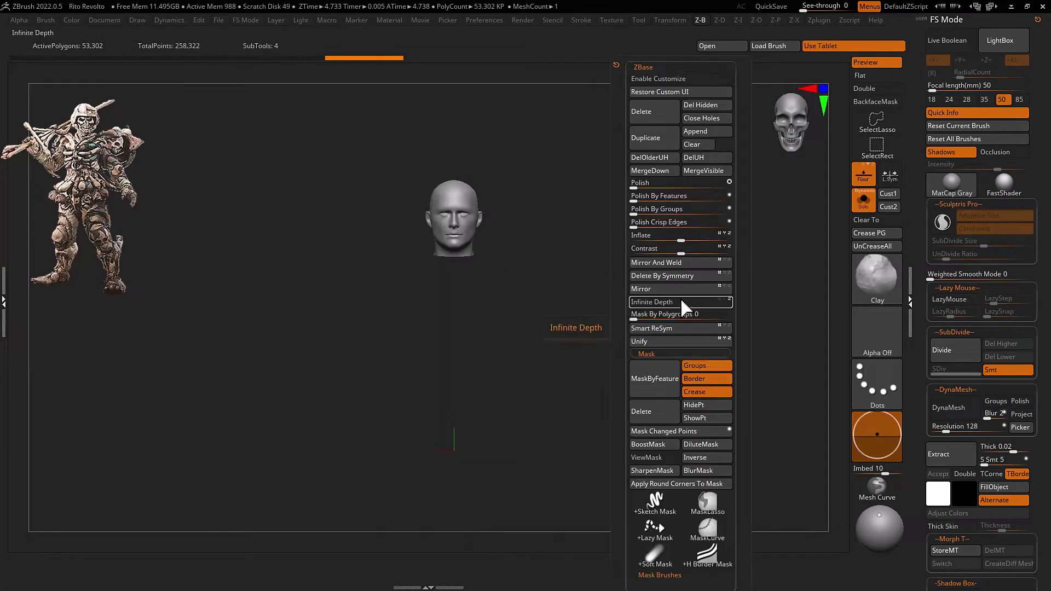
click(681, 305)
key(F1)
click(749, 123)
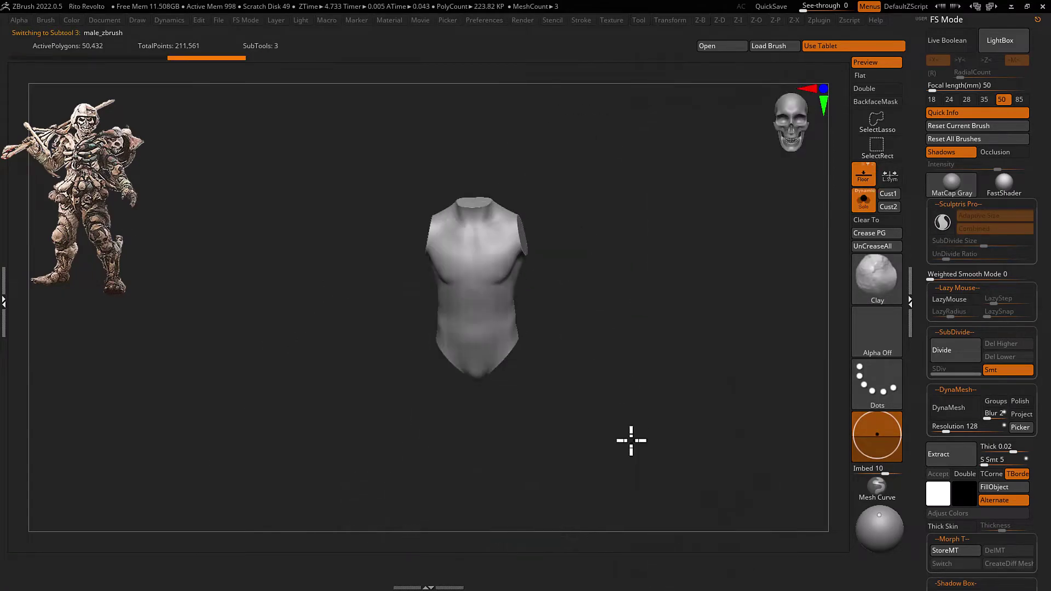
key(comma)
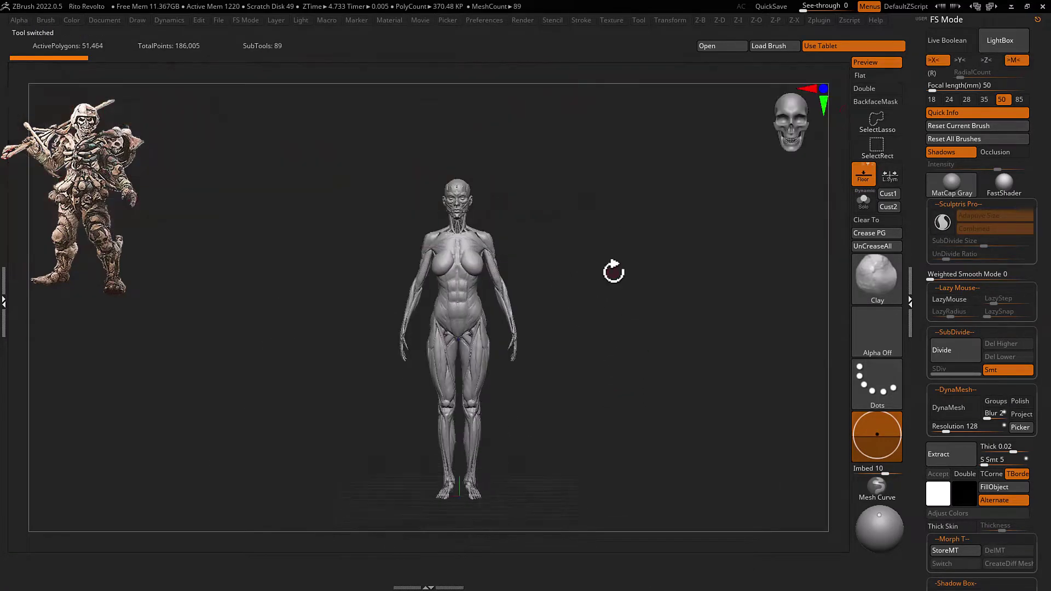
Put the skull in Transpose mode and view it solo from the front, wireframe off
key(w)
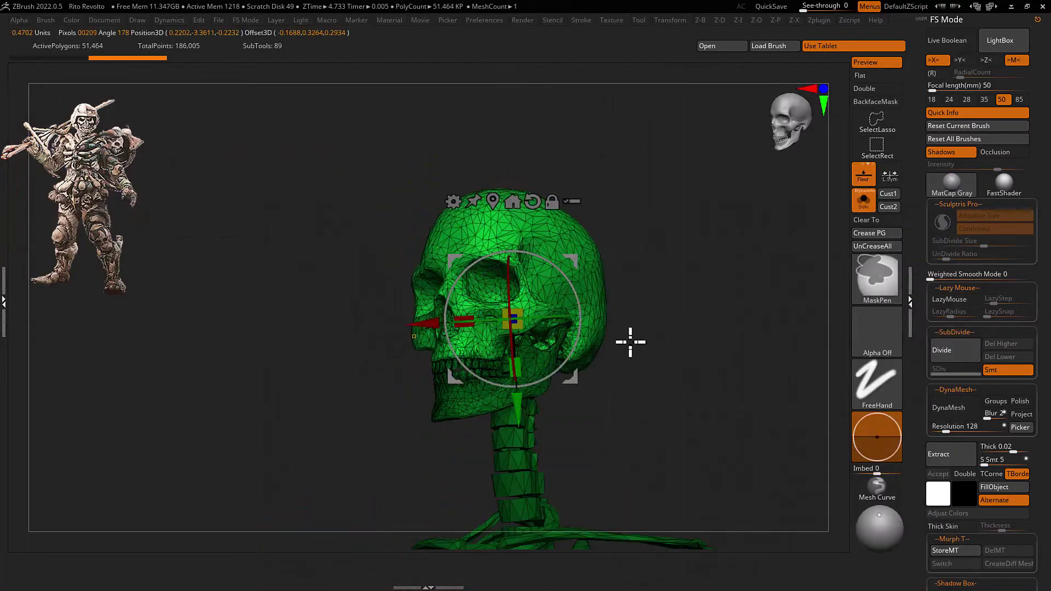
drag(628, 340, 435, 381)
key(shift+f)
key(shift+f)
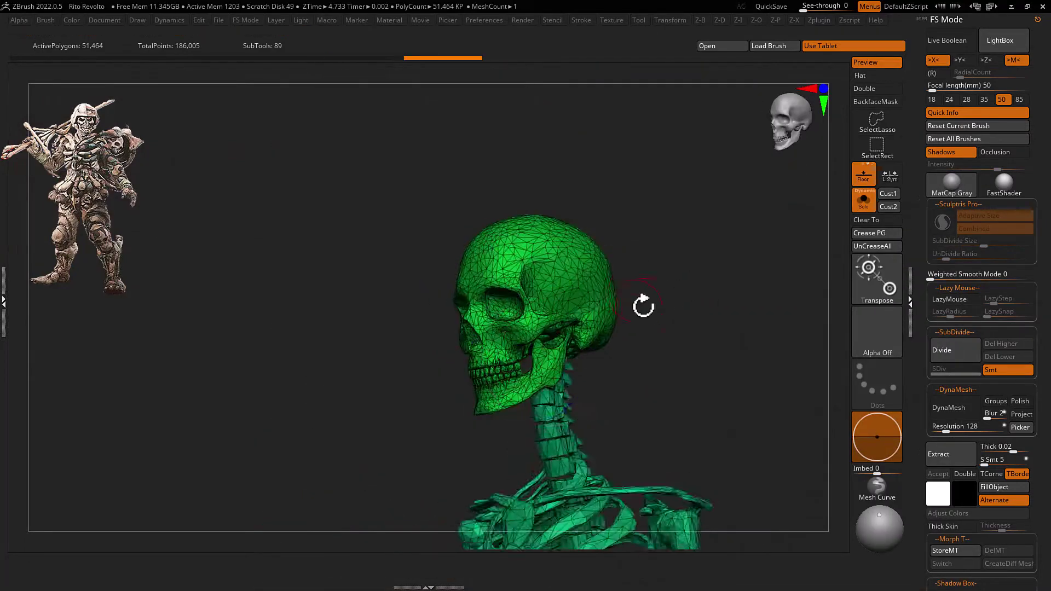
click(715, 272)
key(shift+f)
key(q)
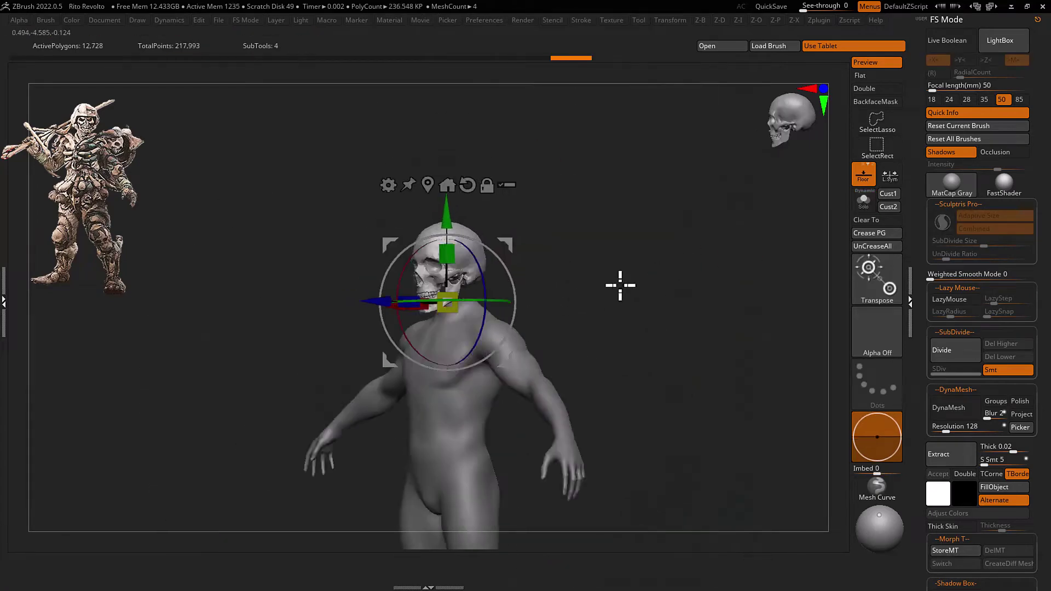
Check the skull from both profiles, unhide all parts, and select the male body
drag(620, 285, 687, 285)
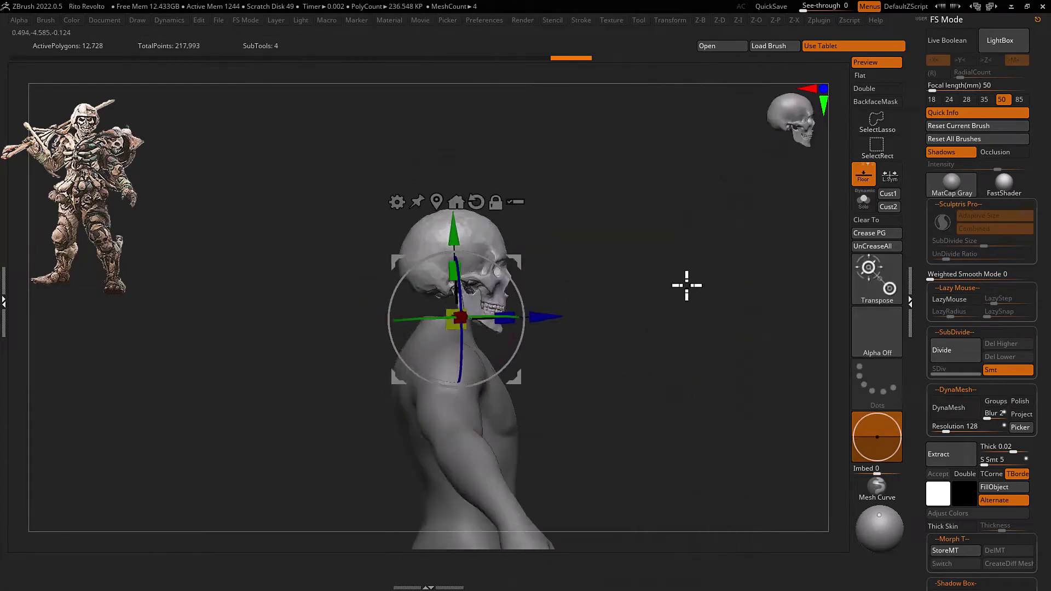
mouse_move(520, 261)
mouse_down()
mouse_move(612, 274)
mouse_move(622, 288)
mouse_up()
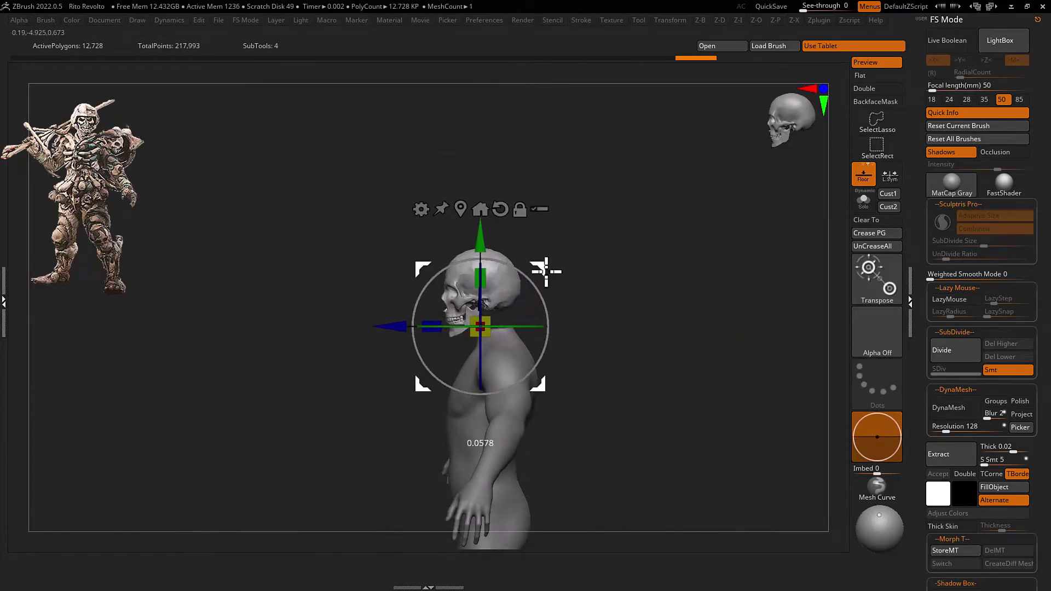
drag(546, 271, 514, 312)
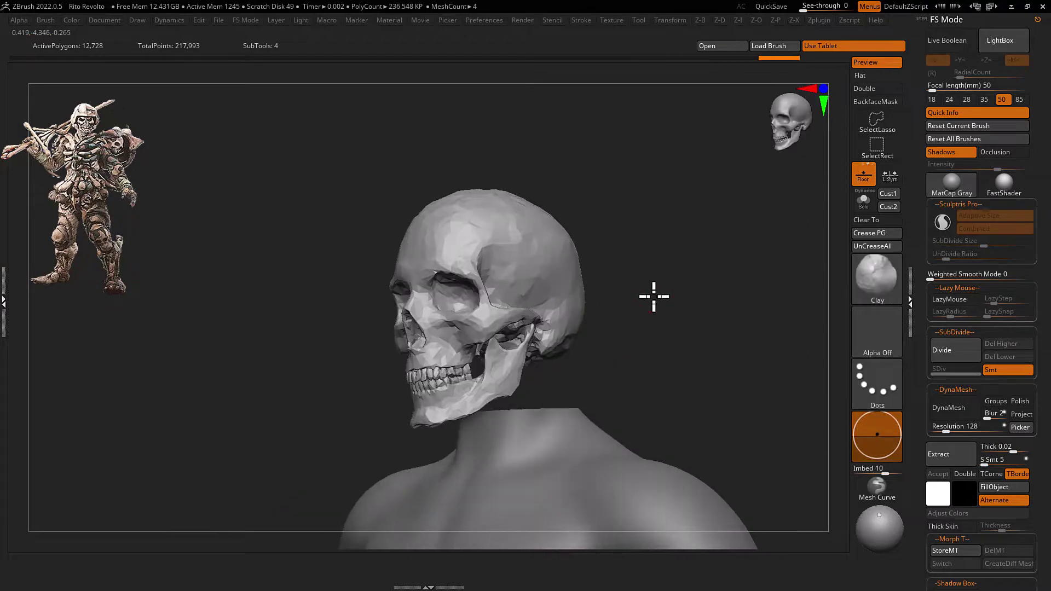
mouse_move(766, 295)
mouse_down()
mouse_move(676, 277)
mouse_move(561, 353)
mouse_up()
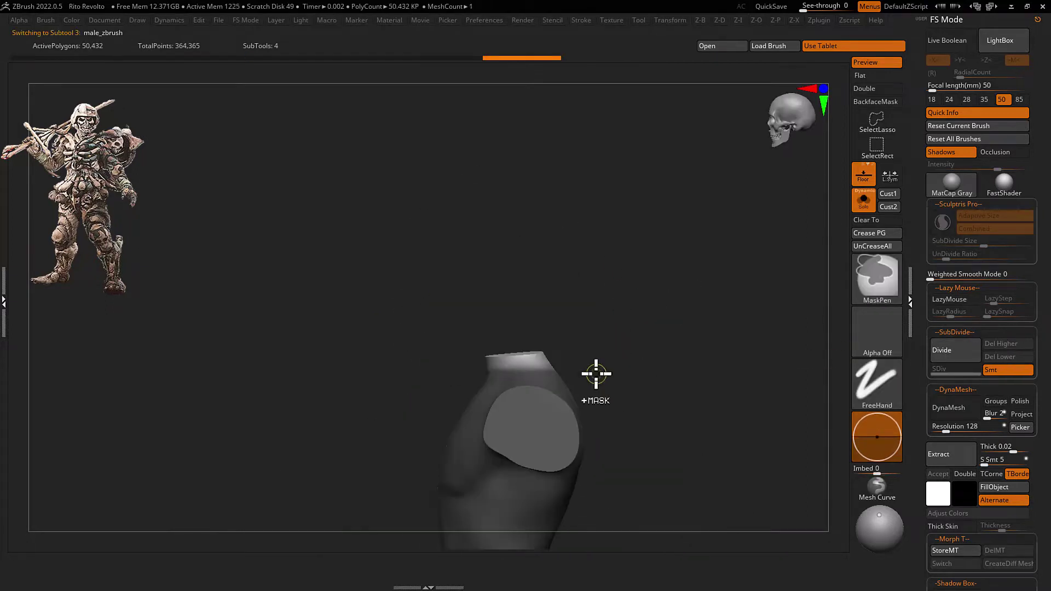
key(ctrl+shift+s)
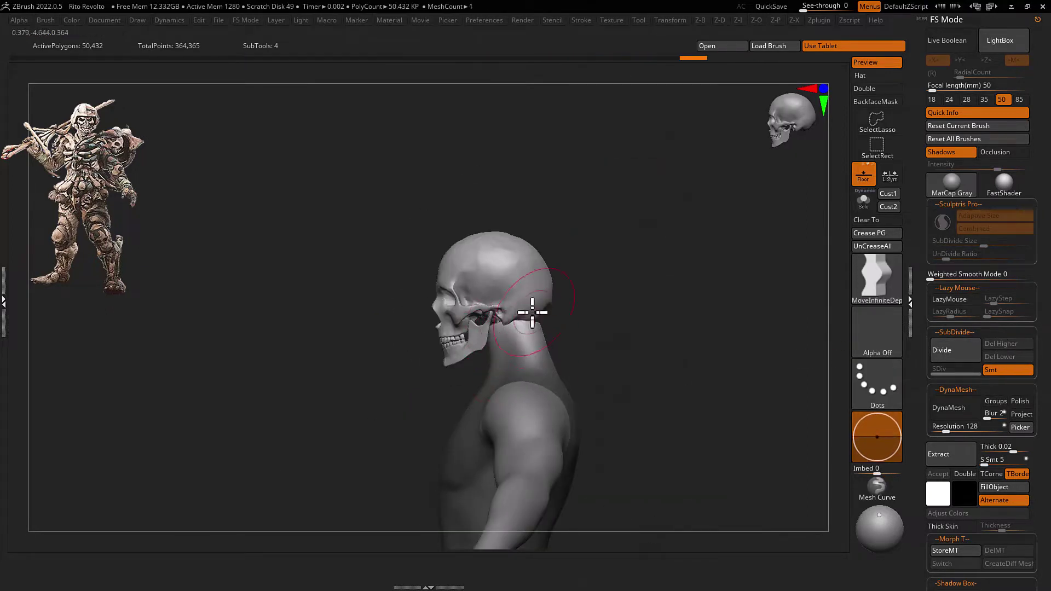
drag(532, 313, 592, 320)
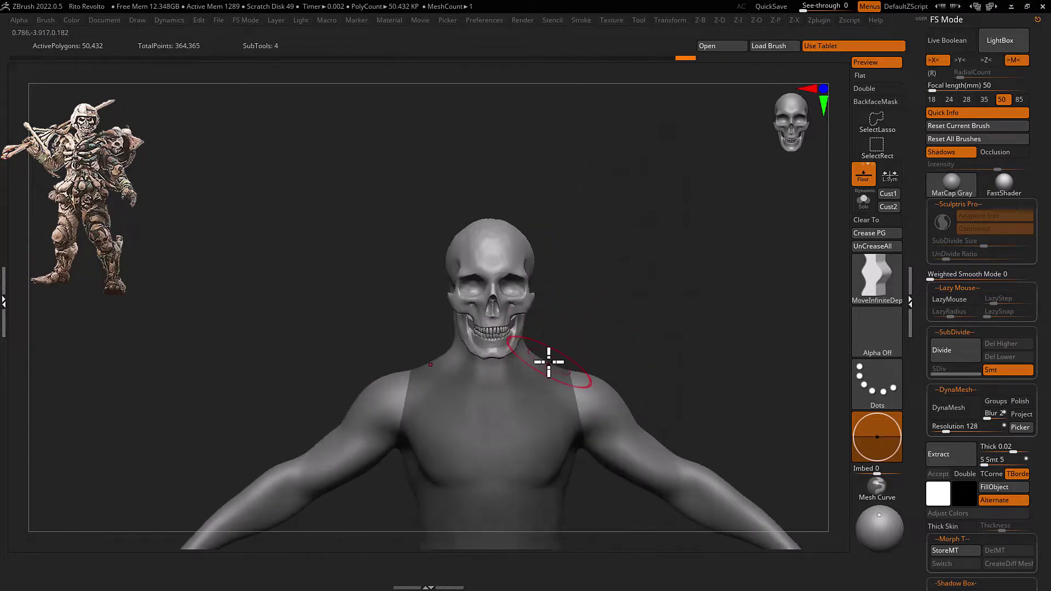
mouse_move(547, 363)
mouse_down()
mouse_move(603, 301)
mouse_move(557, 321)
mouse_up()
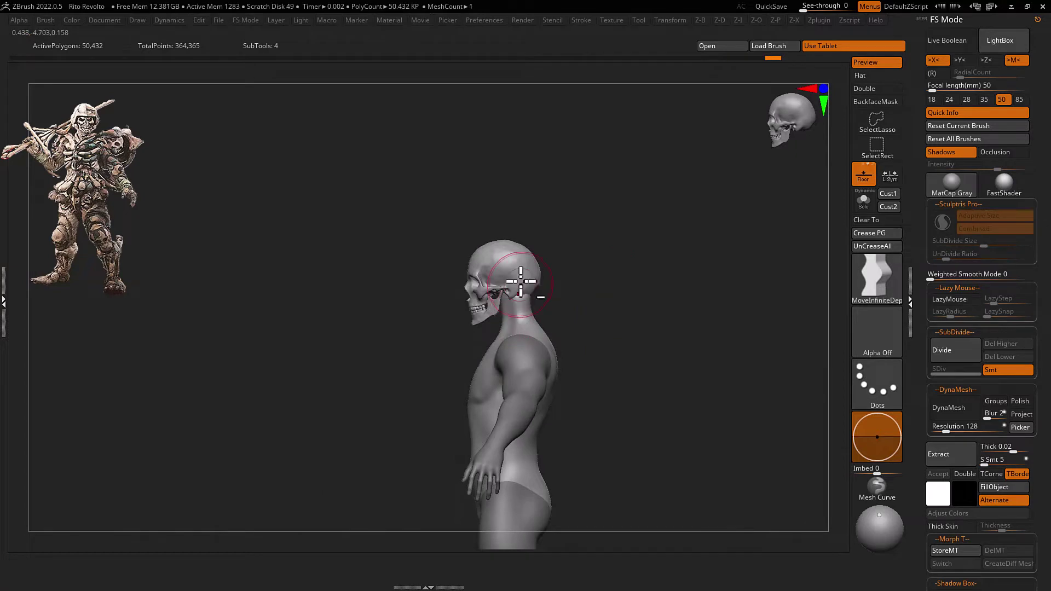
mouse_move(618, 286)
mouse_down()
mouse_move(629, 294)
mouse_move(488, 356)
mouse_up()
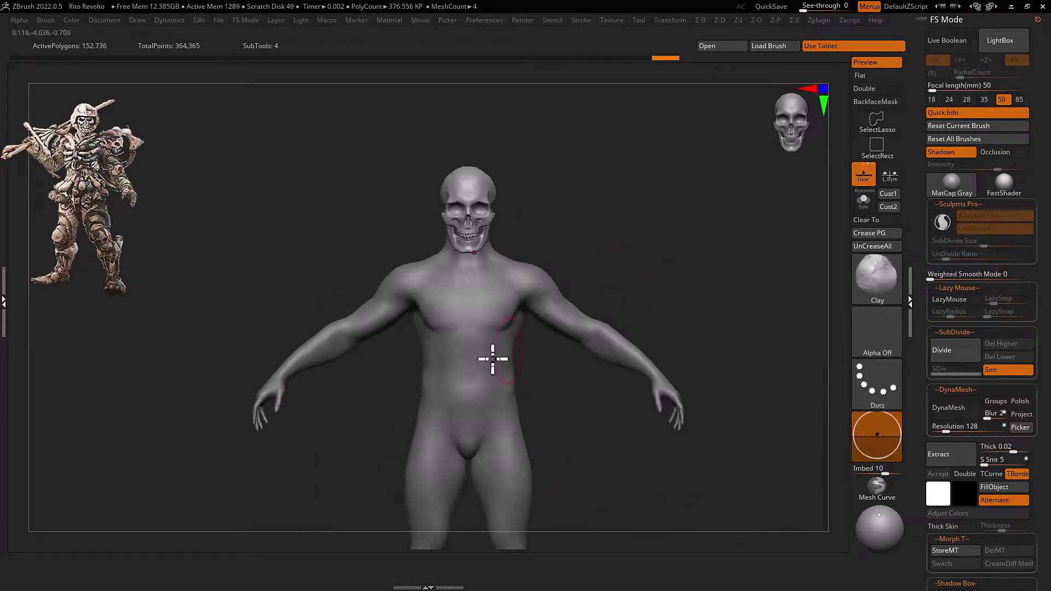
alt+click(536, 307)
Bring the body into a frontal view for sculpting the ribs
drag(559, 279, 552, 253)
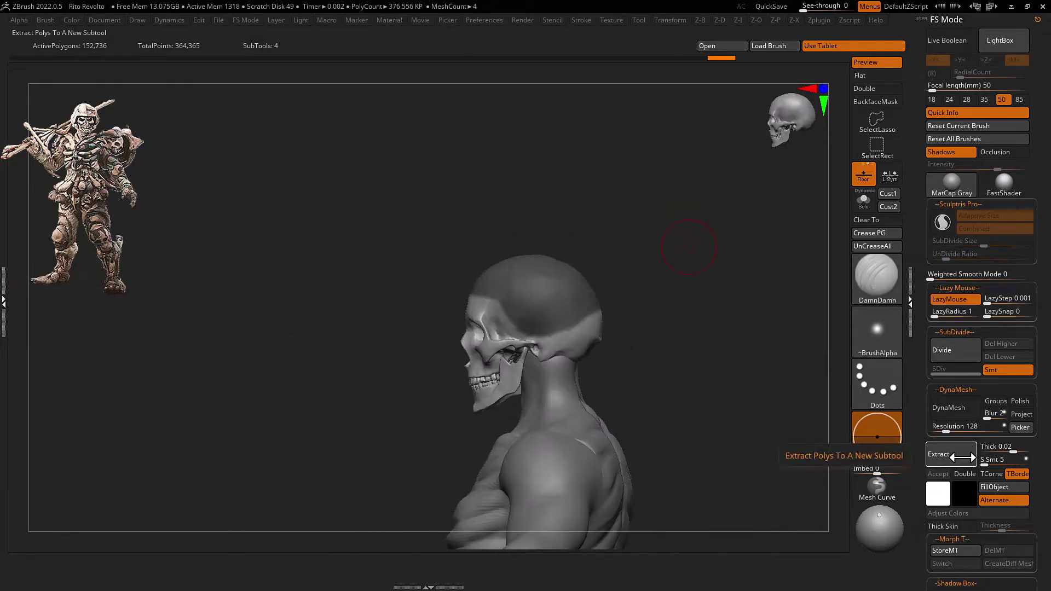
Extract the masked crown into a helmet shell and inspect it from several angles
click(938, 474)
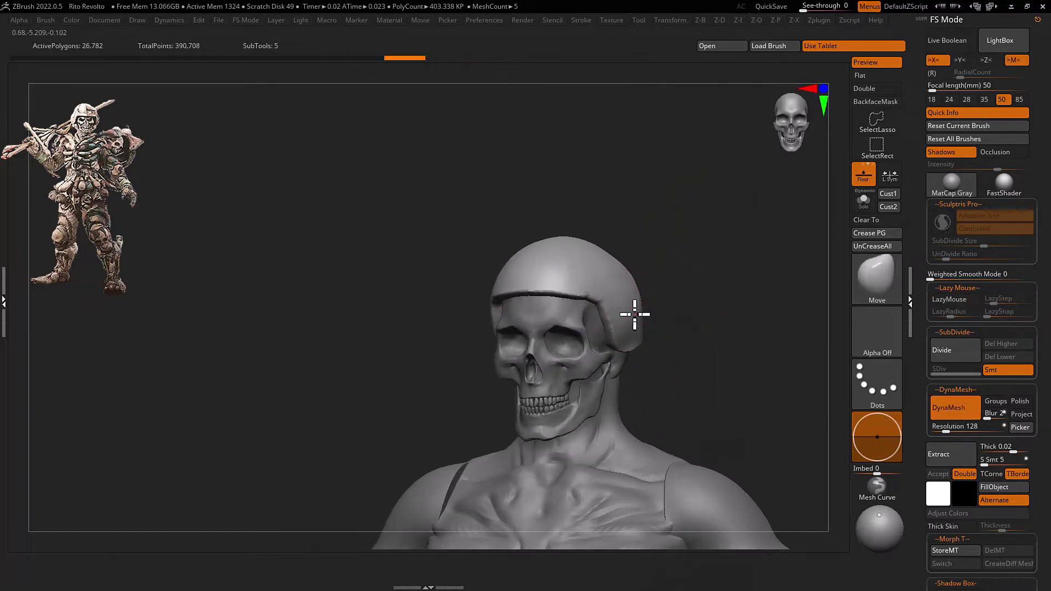
right_drag(634, 314, 630, 310)
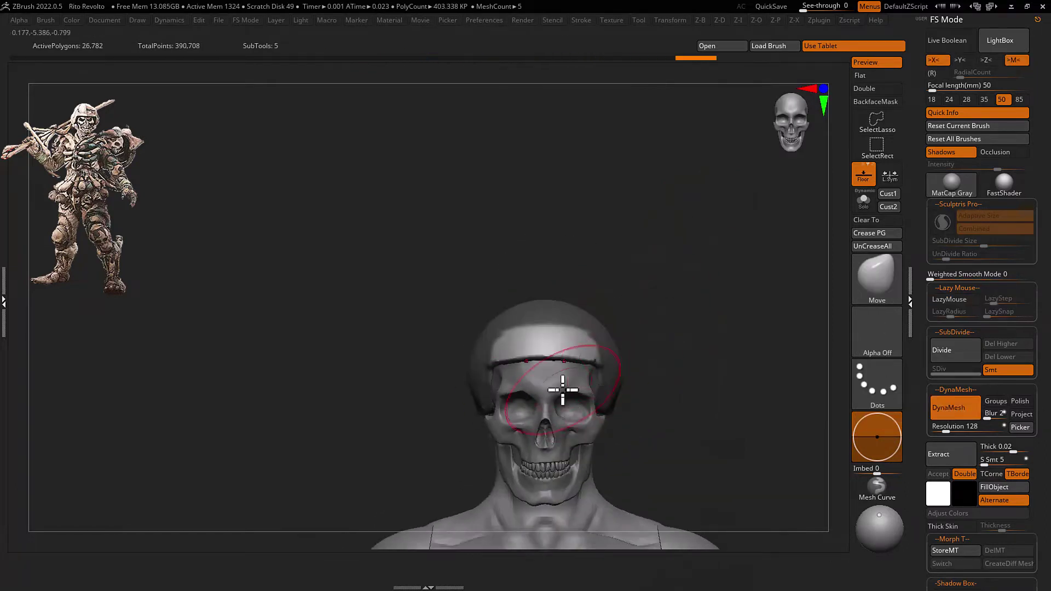
mouse_move(563, 390)
right_down()
mouse_move(581, 352)
mouse_move(657, 341)
mouse_move(594, 324)
mouse_move(611, 373)
mouse_move(638, 352)
mouse_move(666, 298)
right_up()
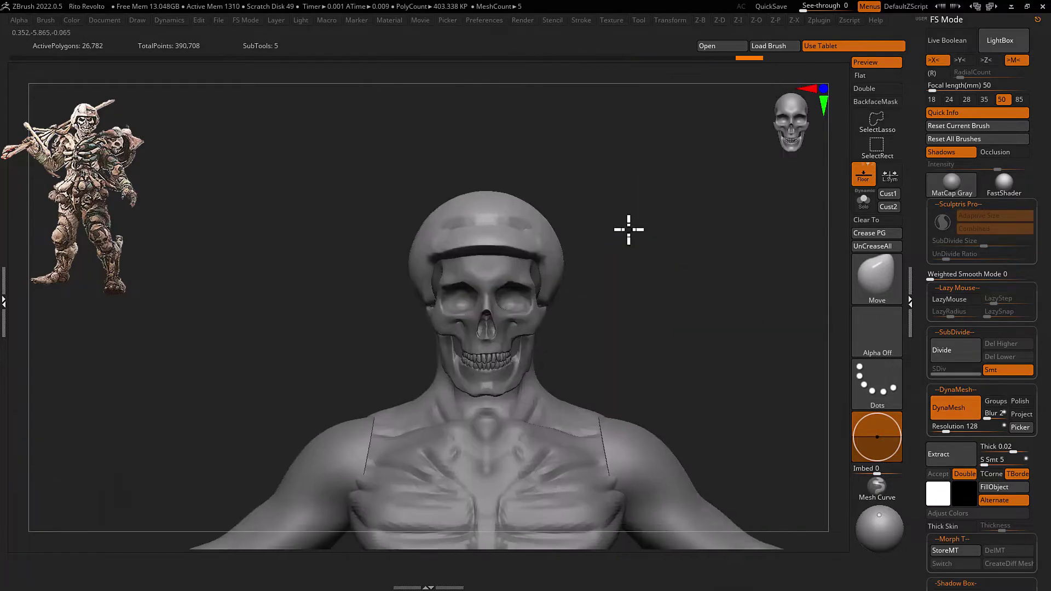
mouse_move(628, 229)
right_down()
mouse_move(687, 235)
mouse_move(574, 310)
mouse_move(527, 319)
mouse_move(582, 329)
mouse_move(594, 399)
mouse_move(597, 319)
mouse_move(575, 331)
mouse_move(675, 274)
mouse_move(671, 319)
right_up()
Swell the helmet with the Move brush, then solo and frame it
key(b)
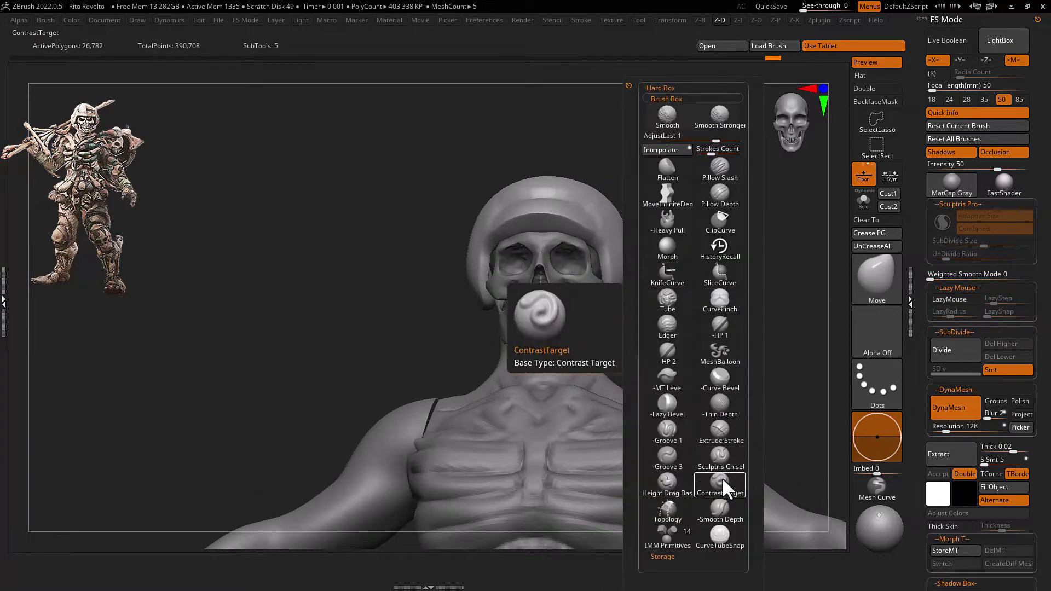
click(669, 532)
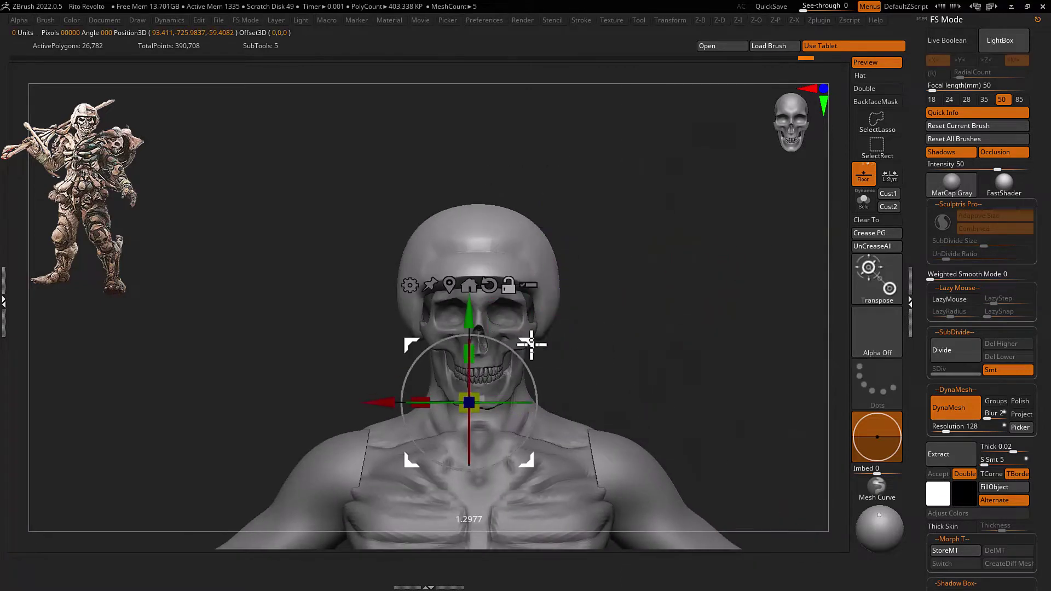
right_drag(531, 343, 598, 246)
key(b)
click(664, 277)
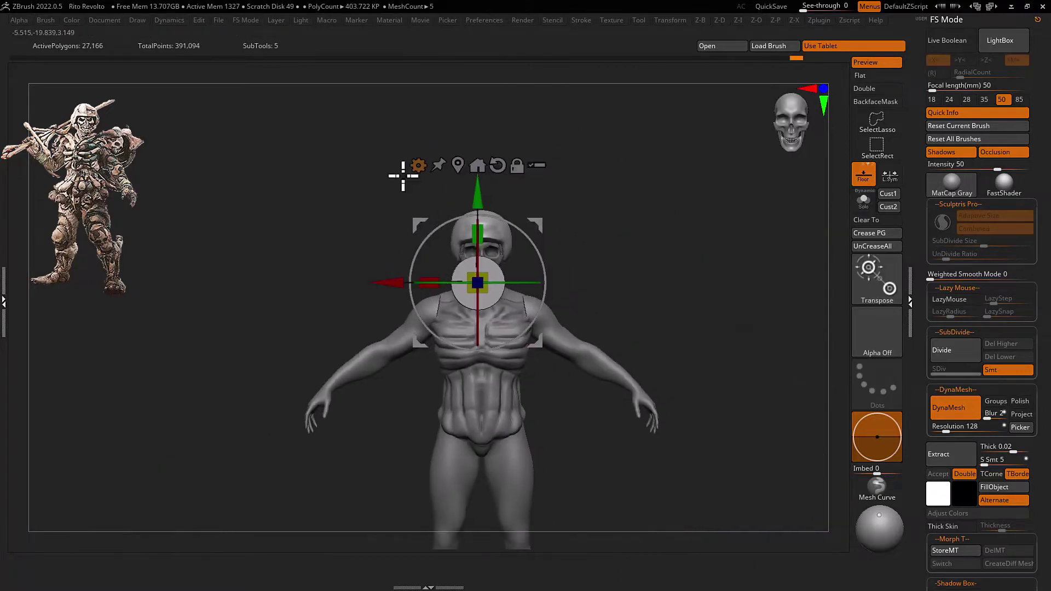
key(space)
click(602, 258)
Add a double-sided cylinder ring from Low Poly Palace and choose a new brush
key(shift+space)
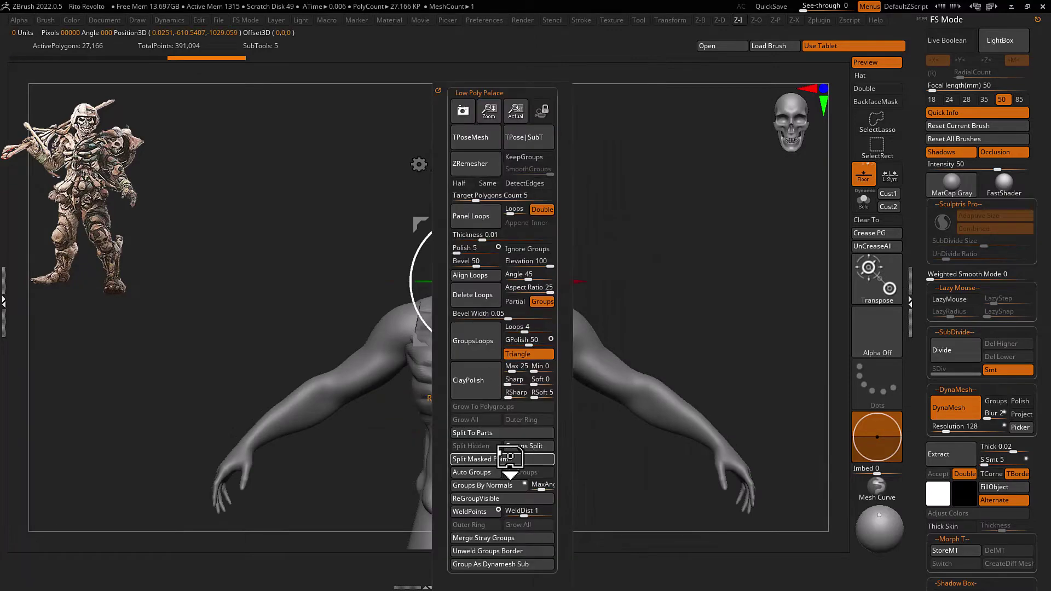
click(510, 458)
drag(445, 399, 580, 380)
click(864, 88)
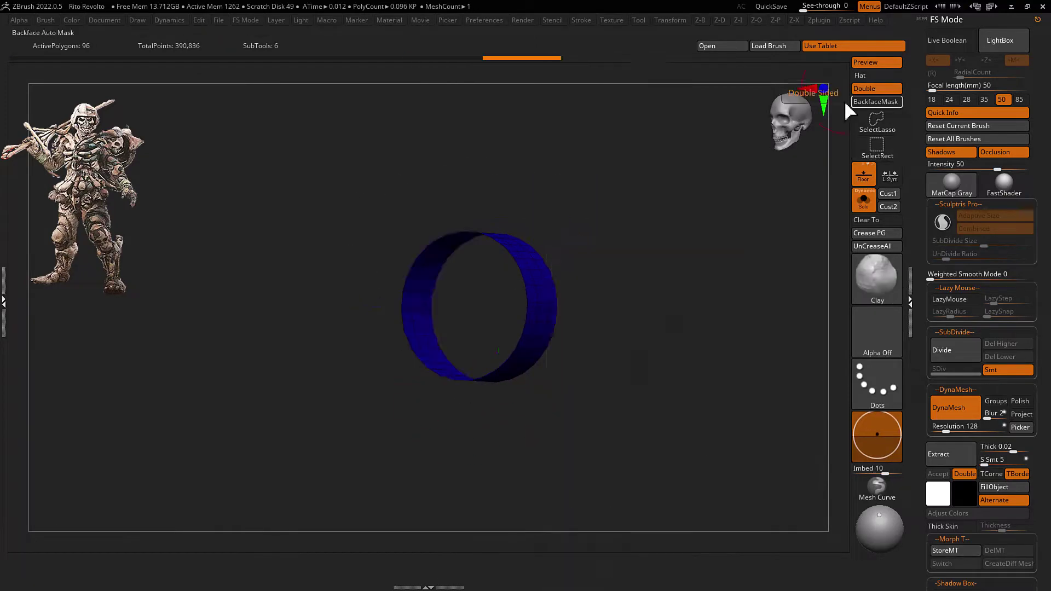
click(877, 277)
click(694, 305)
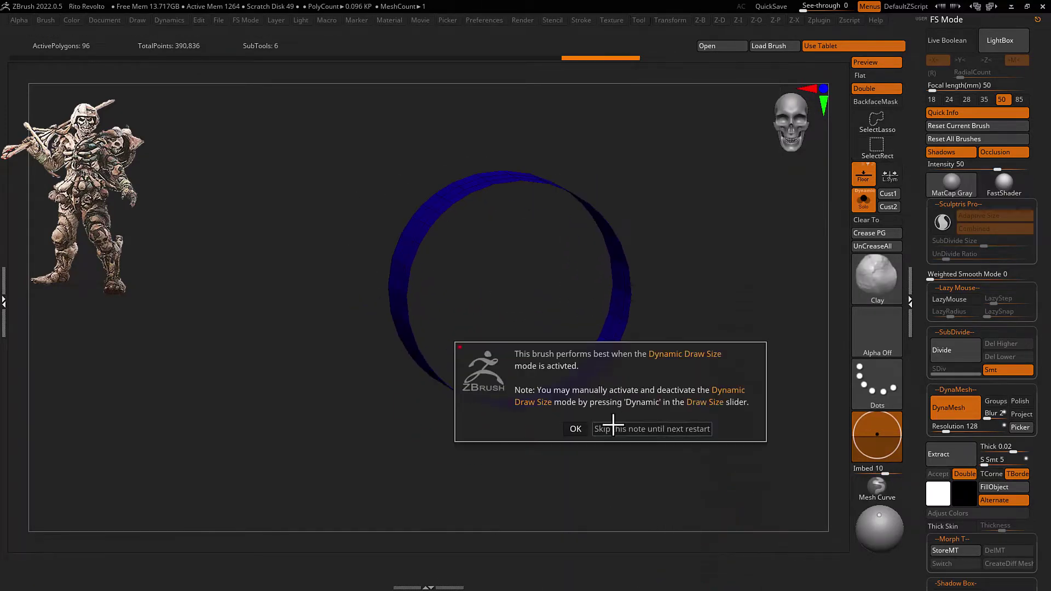
click(613, 427)
Move the ring down around the face, checking it from side and front
key(space)
click(629, 375)
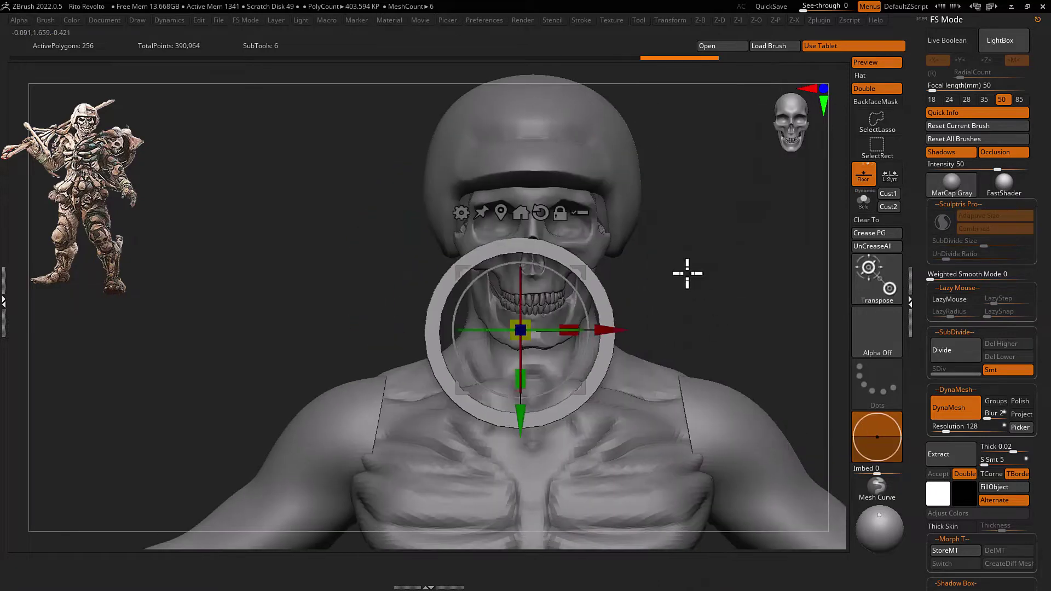
mouse_move(534, 361)
mouse_down()
mouse_move(647, 252)
mouse_move(676, 272)
mouse_up()
key(space)
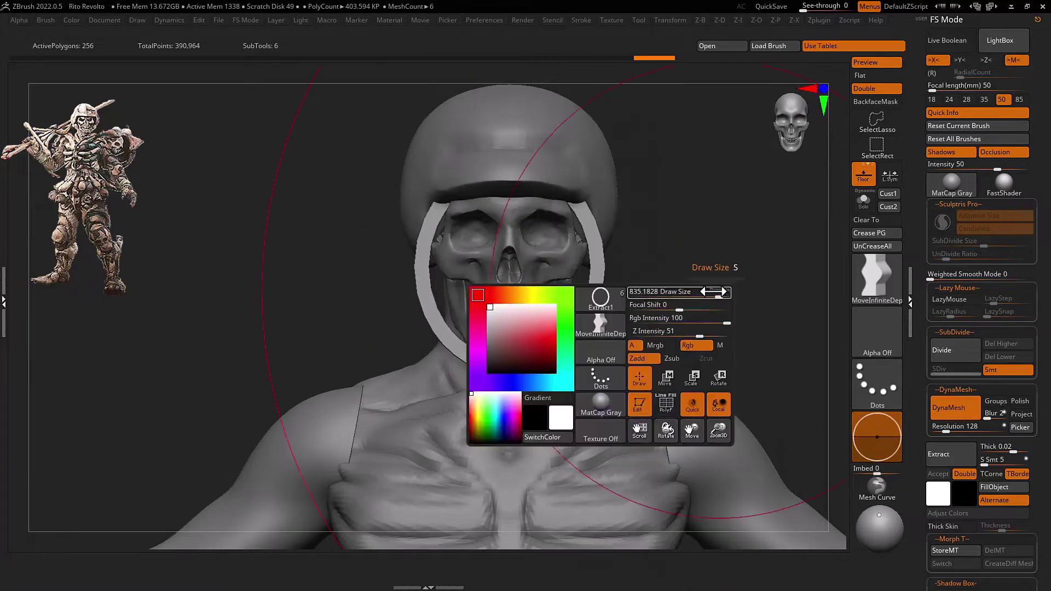
right_drag(560, 316, 599, 290)
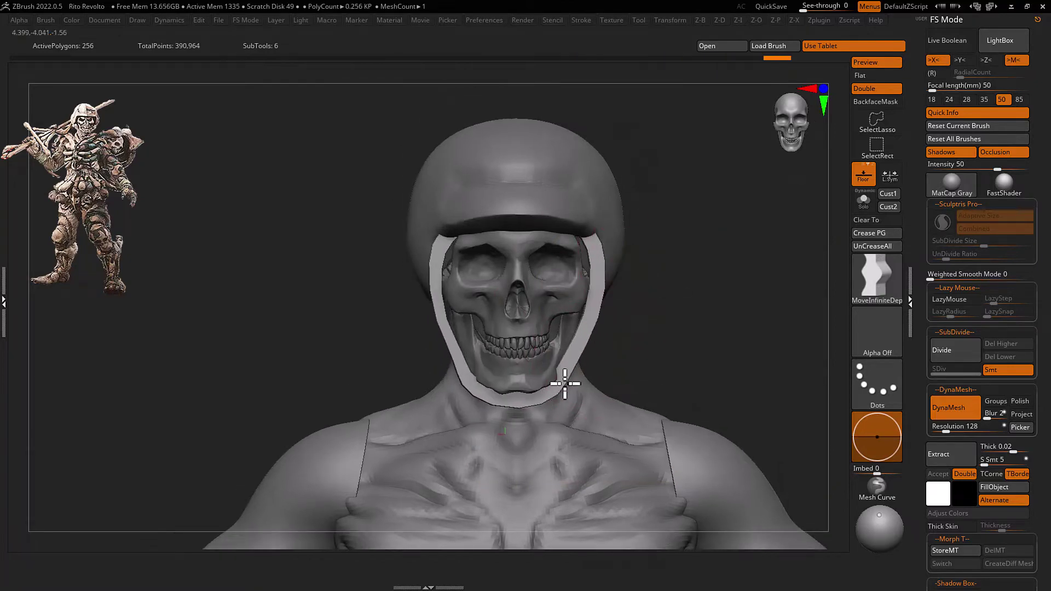
shift+right_drag(565, 383, 603, 404)
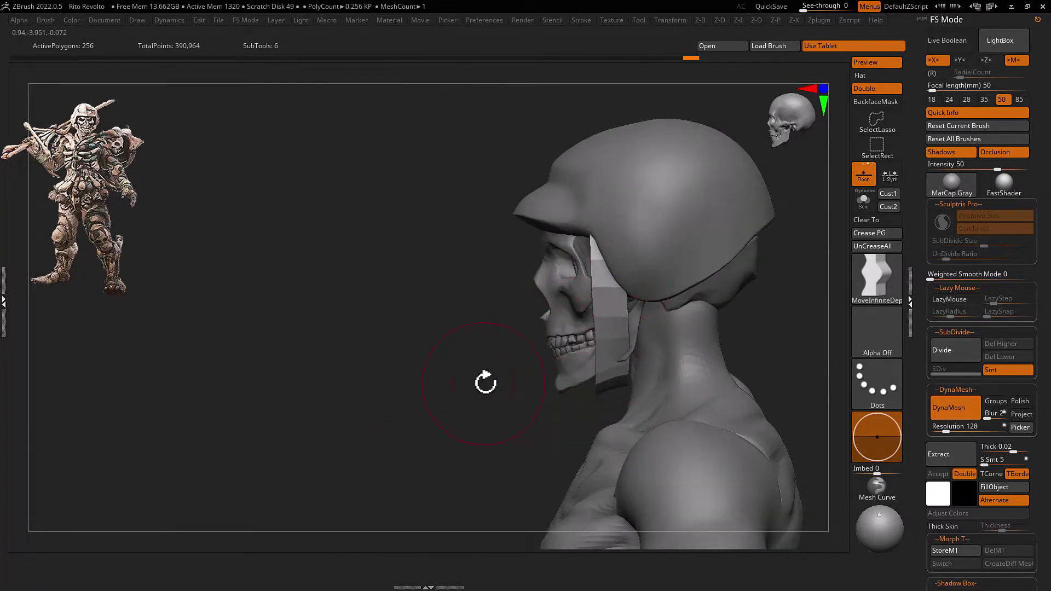
mouse_move(486, 383)
right_down()
mouse_move(664, 297)
mouse_move(697, 298)
mouse_move(684, 279)
mouse_move(710, 267)
mouse_move(690, 298)
mouse_move(663, 307)
right_up()
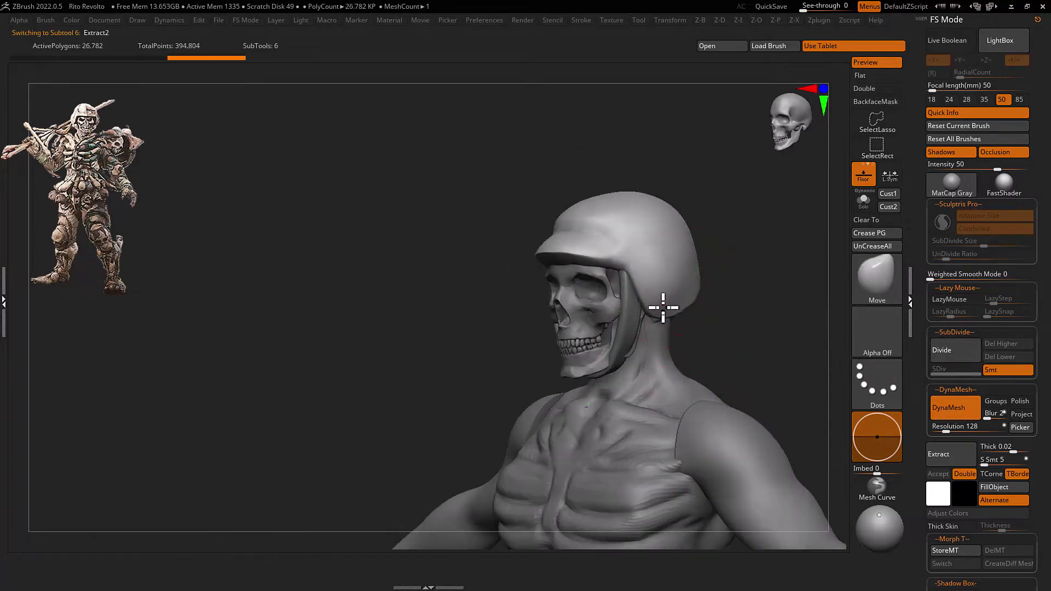
Mirror and weld the helmet so it is symmetrical
key(b)
key(w)
mouse_move(721, 268)
shift+right_down()
mouse_move(716, 343)
mouse_move(575, 349)
shift+right_up()
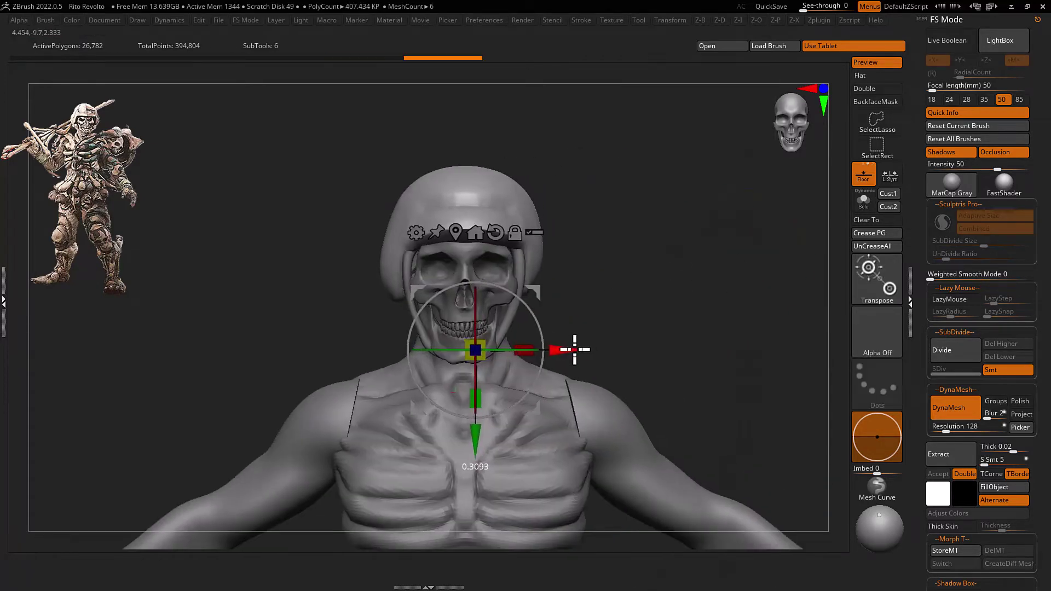
click(688, 262)
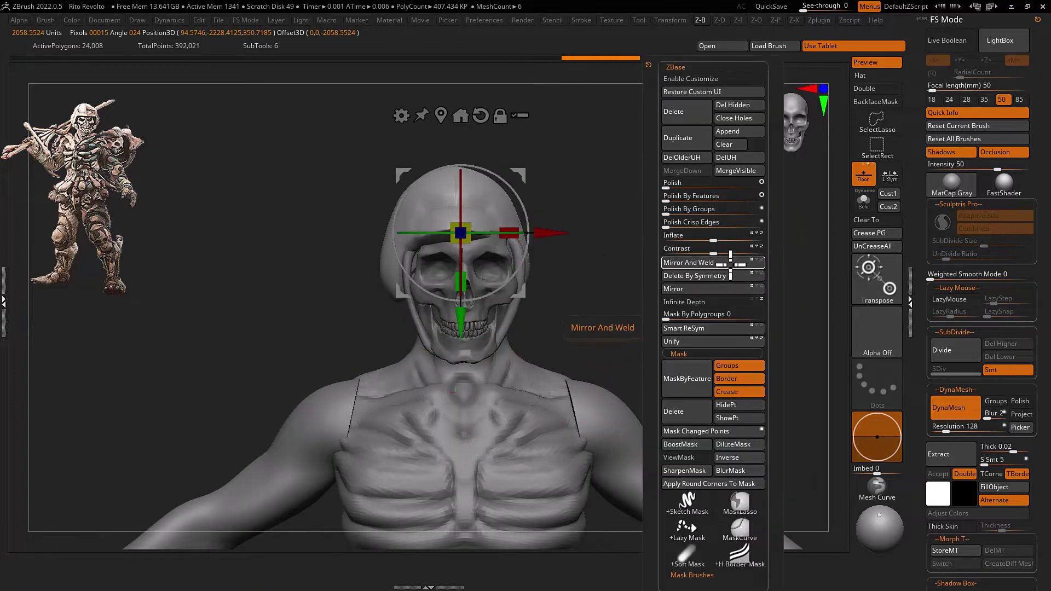
mouse_move(689, 262)
right_down()
mouse_move(586, 305)
mouse_move(656, 298)
right_up()
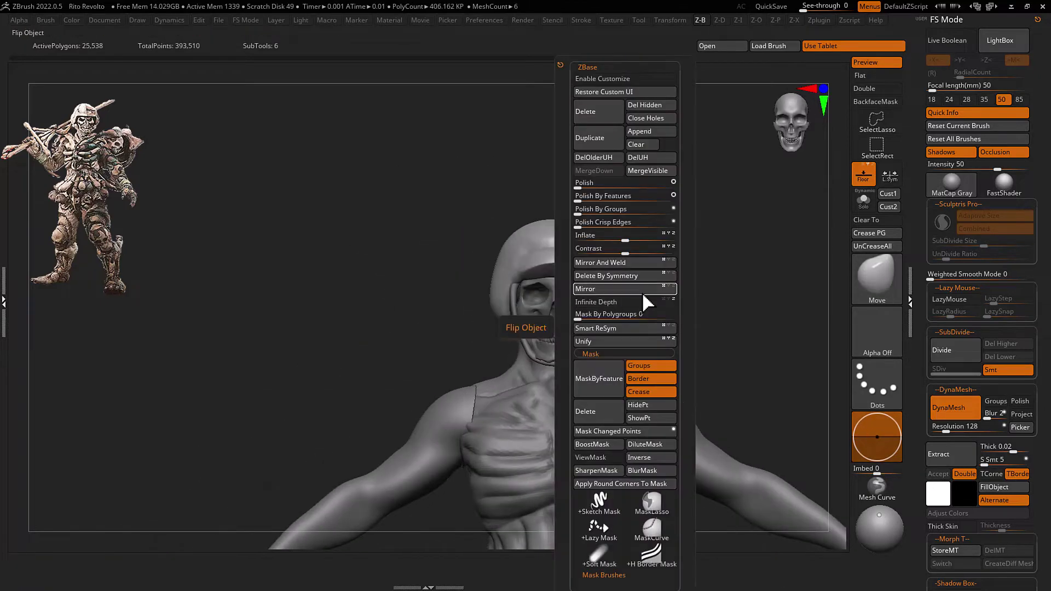
Reshape the helmet symmetrically around the skull, then isolate the skull
click(642, 291)
mouse_move(601, 331)
right_down()
mouse_move(600, 368)
mouse_move(577, 336)
mouse_move(563, 335)
mouse_move(544, 363)
right_up()
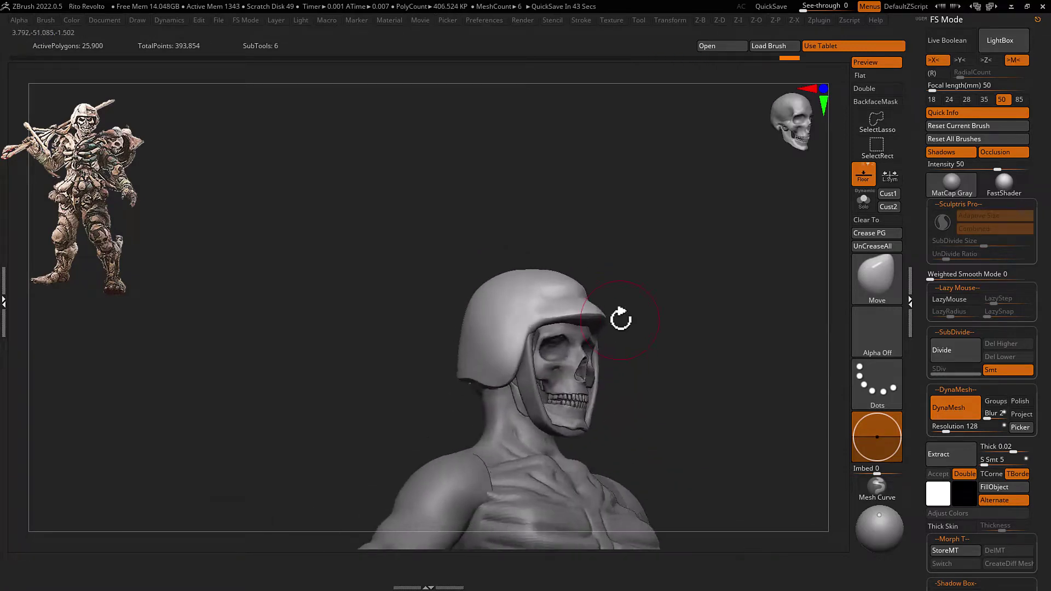
mouse_move(621, 319)
right_down()
mouse_move(598, 322)
mouse_move(599, 341)
right_up()
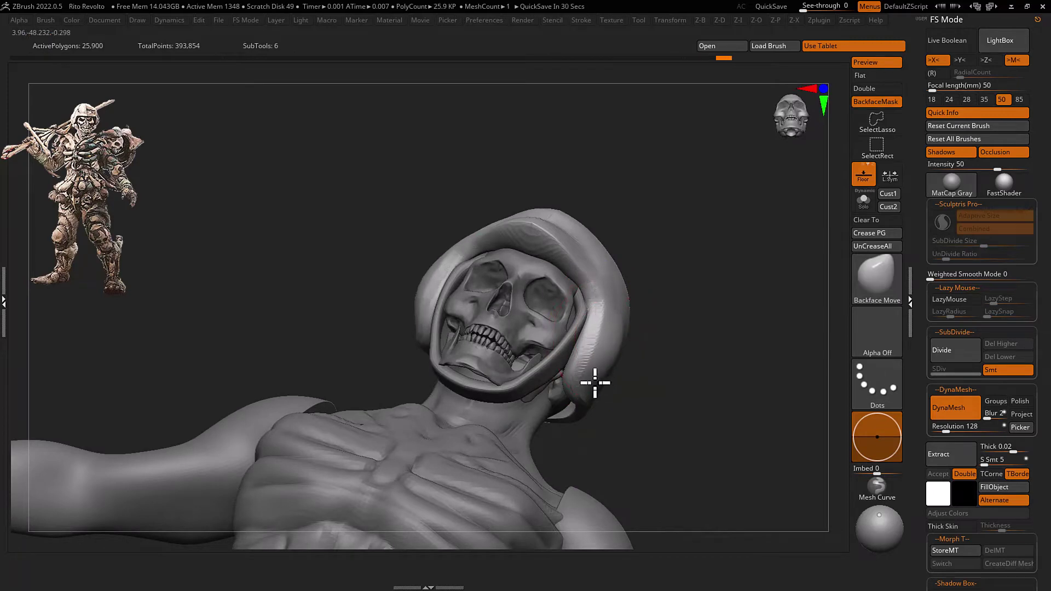
mouse_move(595, 383)
right_down()
mouse_move(591, 322)
mouse_move(606, 328)
mouse_move(605, 357)
mouse_move(641, 313)
mouse_move(544, 335)
right_up()
key(space)
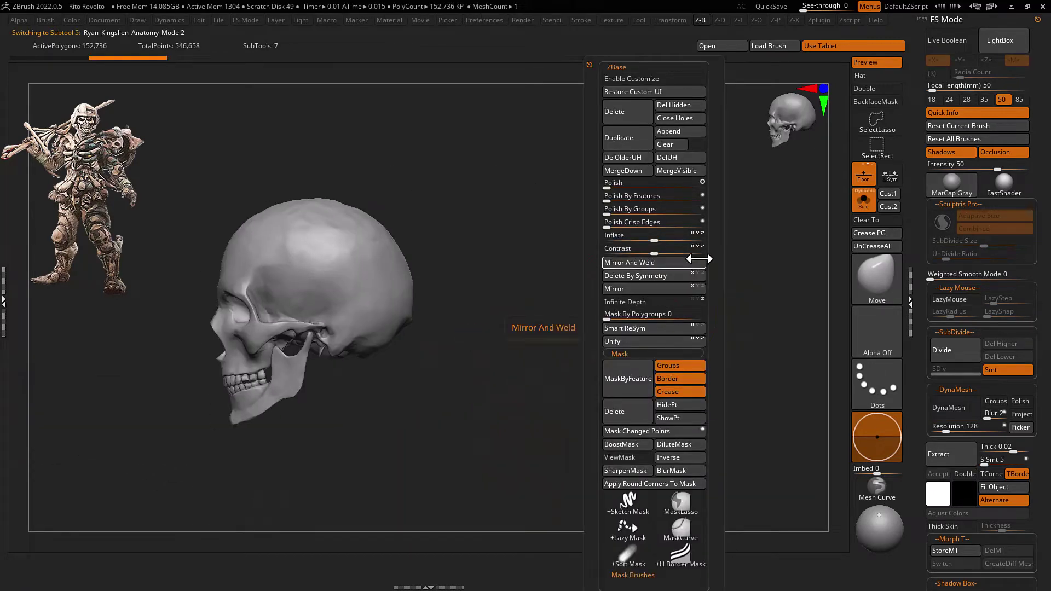
Mirror the duplicate skull, unhide all subtools, and check skull and helmet together
click(690, 285)
key(w)
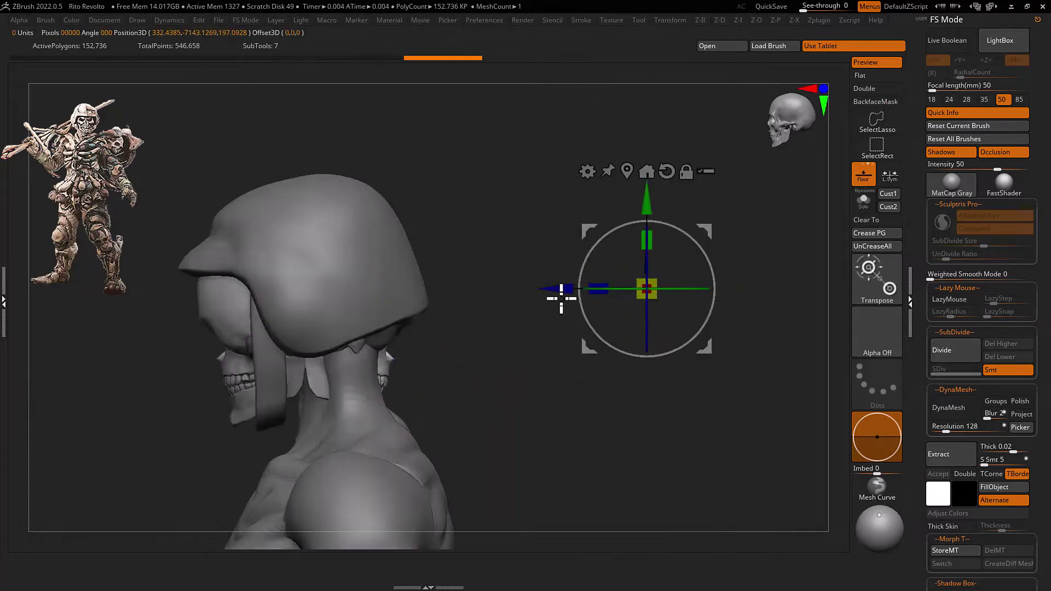
key(q)
right_drag(624, 398, 485, 335)
alt+click(540, 302)
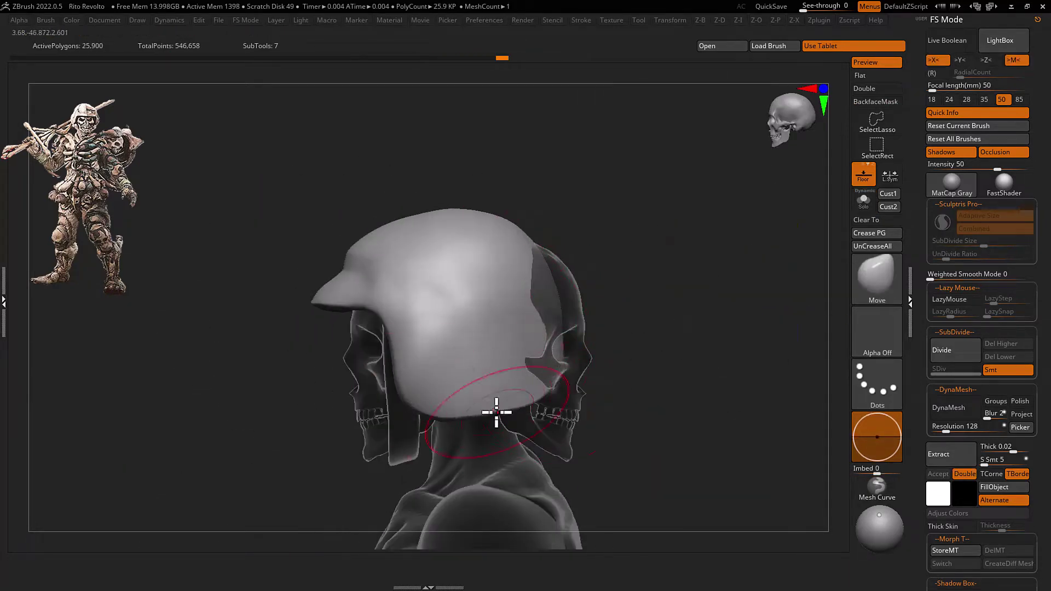
mouse_move(497, 412)
right_down()
mouse_move(495, 345)
mouse_move(596, 343)
mouse_move(580, 387)
mouse_move(518, 331)
mouse_move(531, 376)
mouse_move(553, 373)
mouse_move(469, 380)
mouse_move(477, 400)
right_up()
Select the original skull and view it solo with its polygon wireframe
alt+click(518, 331)
key(w)
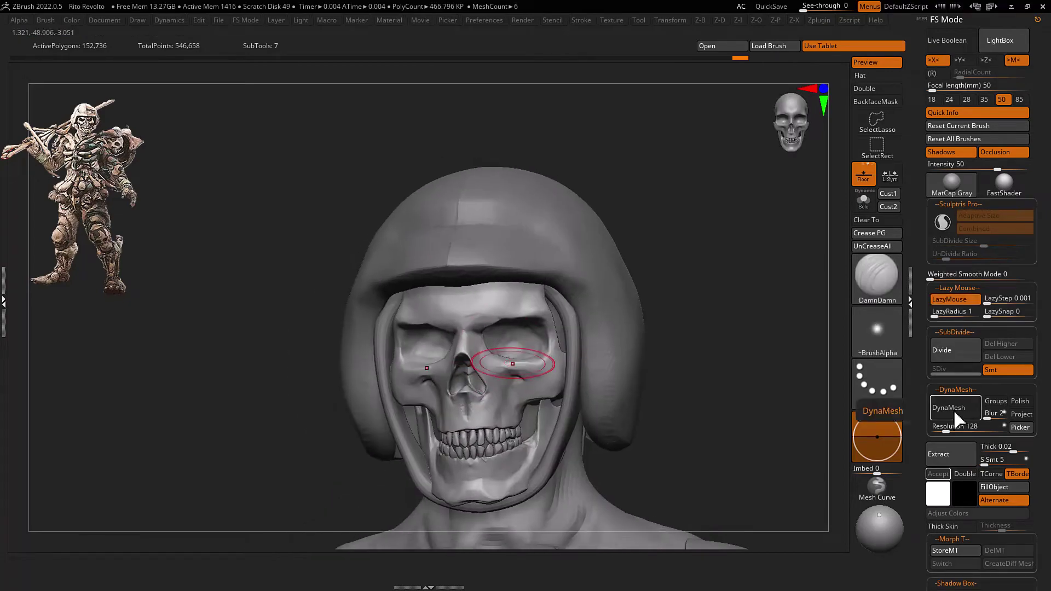
key(shift+f)
mouse_move(552, 336)
right_down()
mouse_move(564, 447)
mouse_move(293, 457)
right_up()
Restore the full skull around the teeth and DynaMesh it into one solid mesh
alt+click(549, 375)
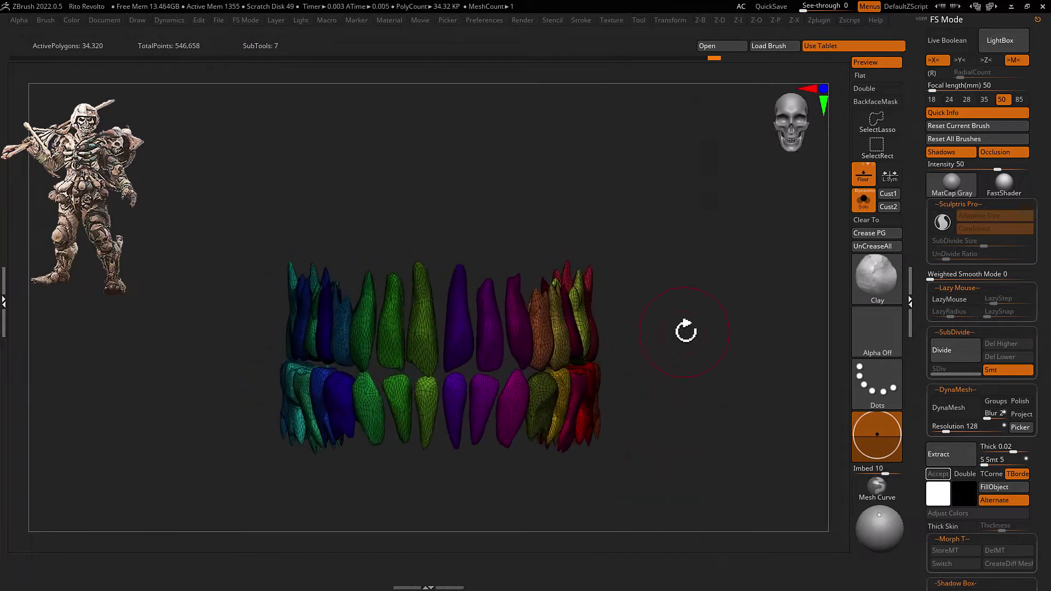
key(shift+f)
click(381, 235)
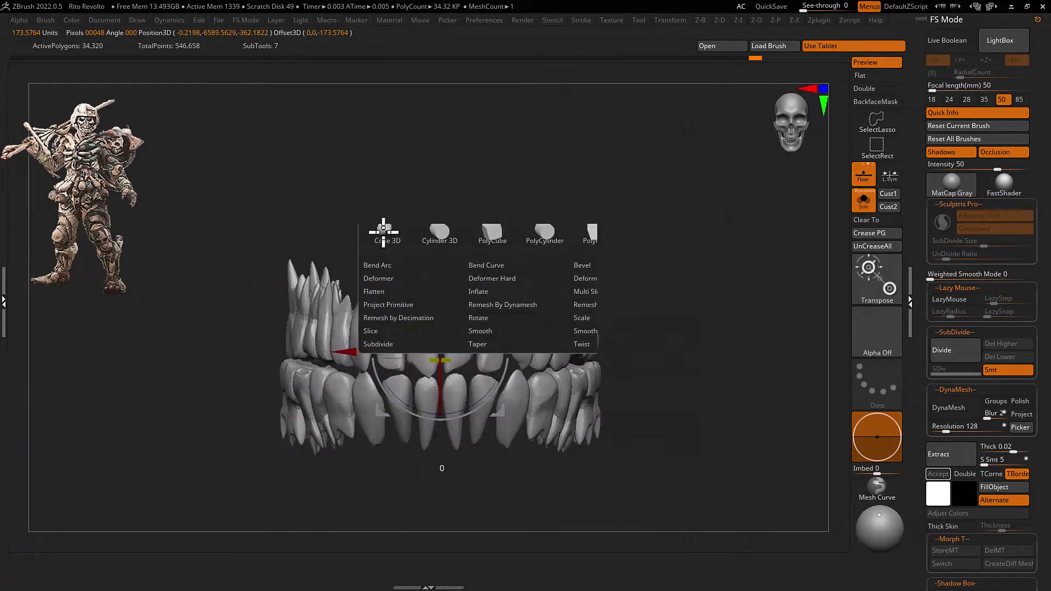
ctrl+shift+click(398, 271)
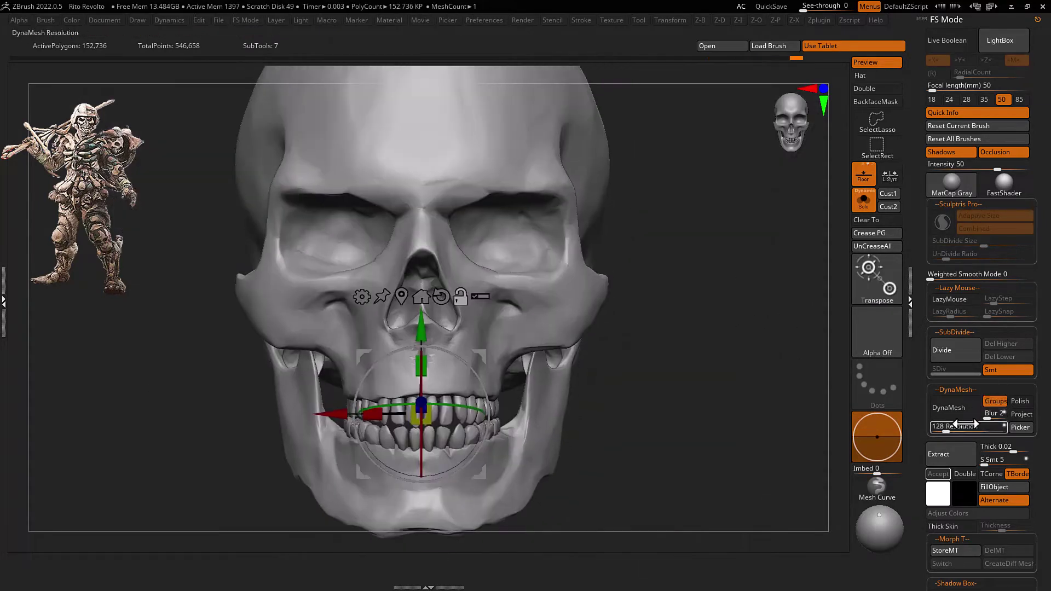
click(950, 407)
Add a gizmo deformer cage, show the helmet again, and enable X symmetry
click(408, 179)
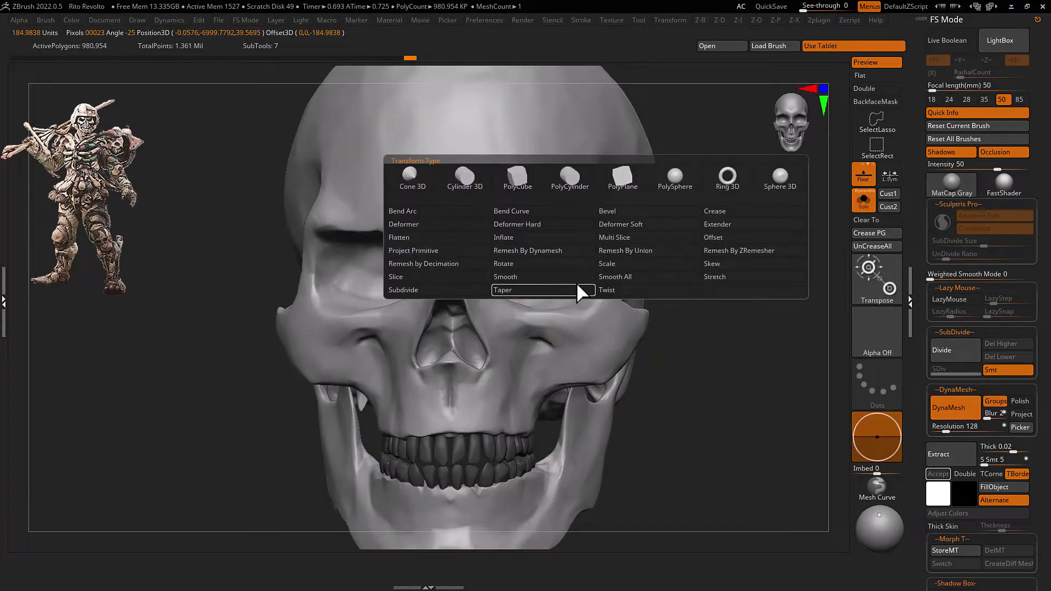
click(580, 290)
key(ctrl+z)
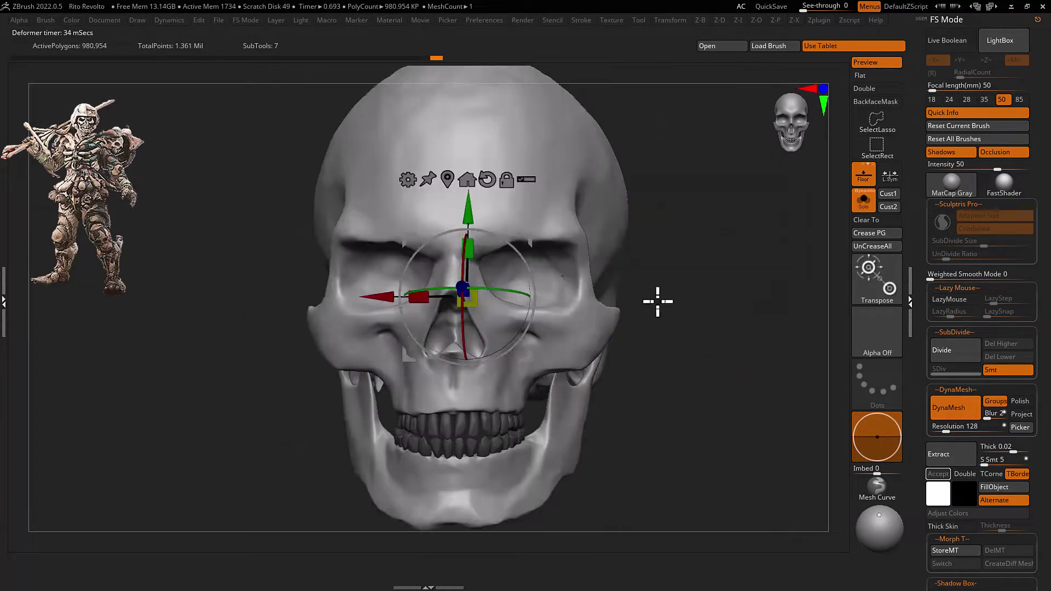
key(q)
key(x)
mouse_move(466, 390)
right_down()
mouse_move(480, 405)
mouse_move(481, 376)
mouse_move(531, 379)
mouse_move(575, 356)
mouse_move(541, 343)
mouse_move(548, 362)
mouse_move(516, 387)
mouse_move(482, 357)
mouse_move(541, 425)
mouse_move(627, 399)
mouse_move(601, 298)
mouse_move(646, 298)
mouse_move(611, 315)
mouse_move(646, 345)
mouse_move(598, 329)
mouse_move(646, 312)
mouse_move(706, 350)
mouse_move(683, 371)
mouse_move(698, 335)
mouse_move(791, 356)
mouse_move(734, 329)
mouse_move(658, 365)
right_up()
Reshape the skull with Move, DamnDamn and TrimDynamic brushes, toggling the helmet
key(b)
key(ctrl+shift+f)
key(b)
key(ctrl+shift+f)
key(b)
key(m)
key(v)
key(b)
key(t)
key(d)
Refine the skull further with Move and Clay brushes, ending on a front view
key(b)
key(m)
key(v)
key(b)
key(c)
key(l)
right_drag(621, 424, 700, 342)
Nudge the skull down-left and shrink it uniformly to sit inside the helmet
key(w)
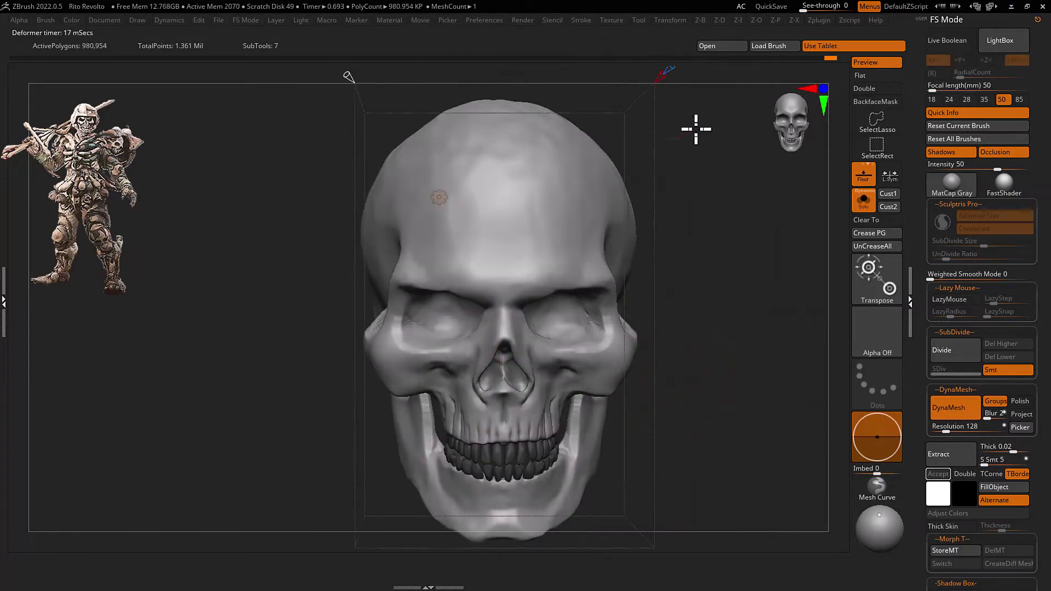
alt+right_drag(696, 130, 661, 78)
drag(652, 91, 624, 133)
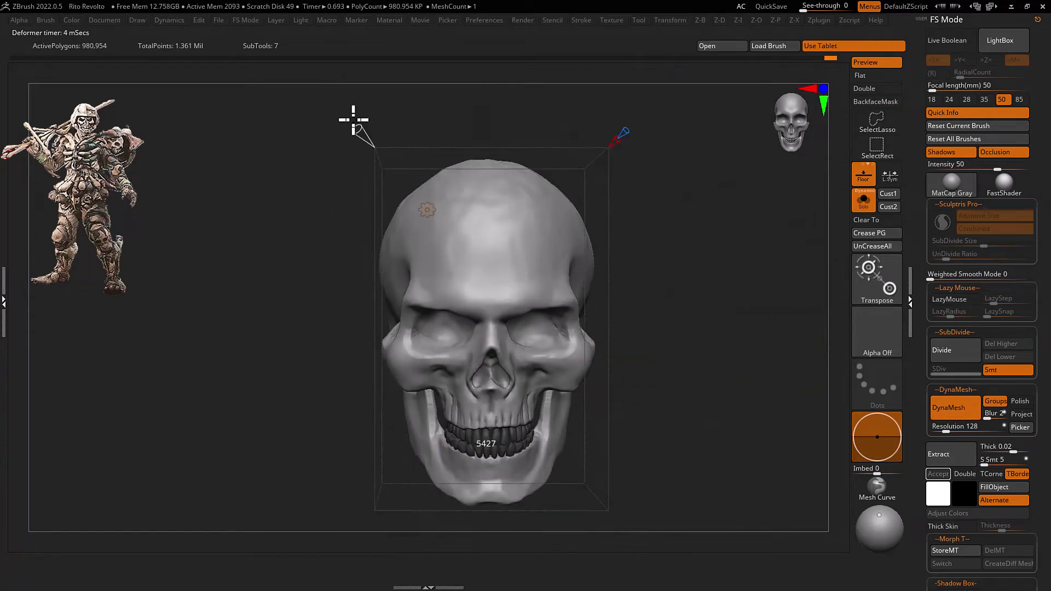
key(b)
key(m)
key(l)
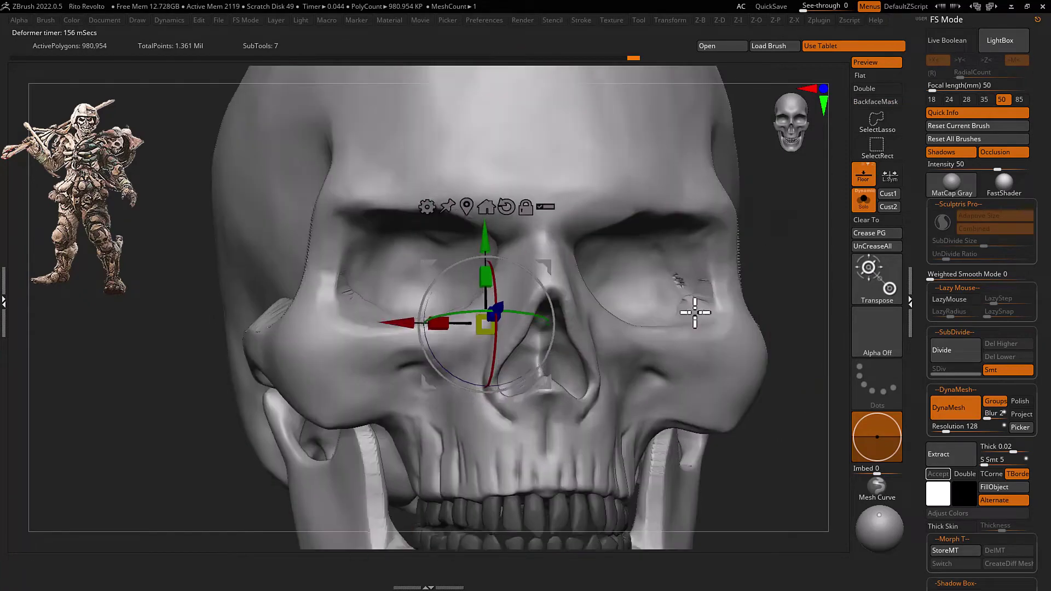
mouse_move(774, 307)
right_down()
mouse_move(685, 277)
mouse_move(763, 329)
right_up()
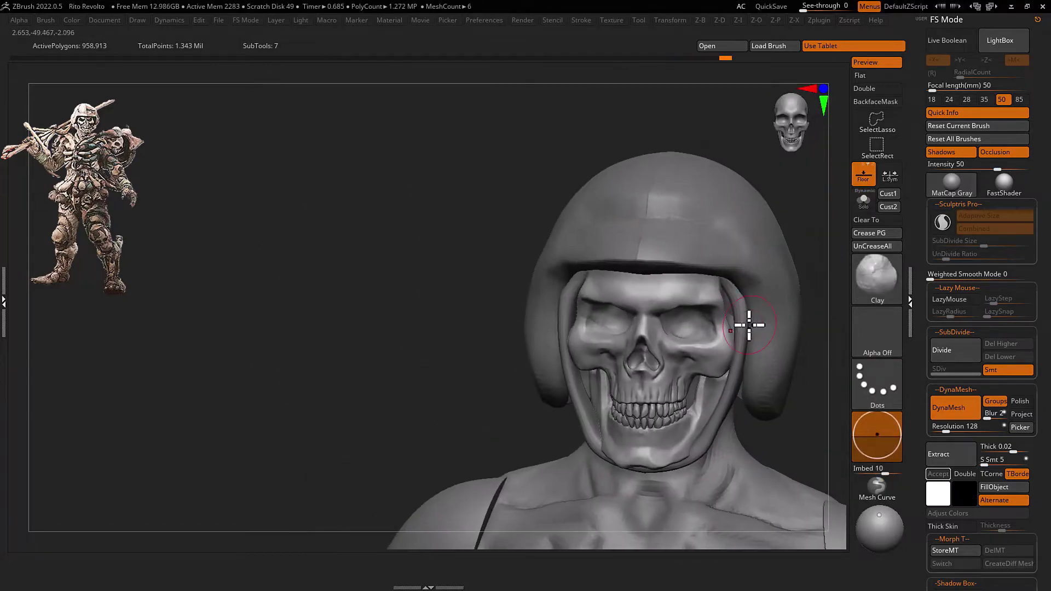
Orbit around the whole figure and turn off the floor grid
mouse_move(734, 340)
right_down()
mouse_move(732, 357)
mouse_move(772, 370)
mouse_move(743, 340)
mouse_move(734, 380)
mouse_move(722, 355)
mouse_move(731, 375)
mouse_move(774, 314)
mouse_move(731, 307)
right_up()
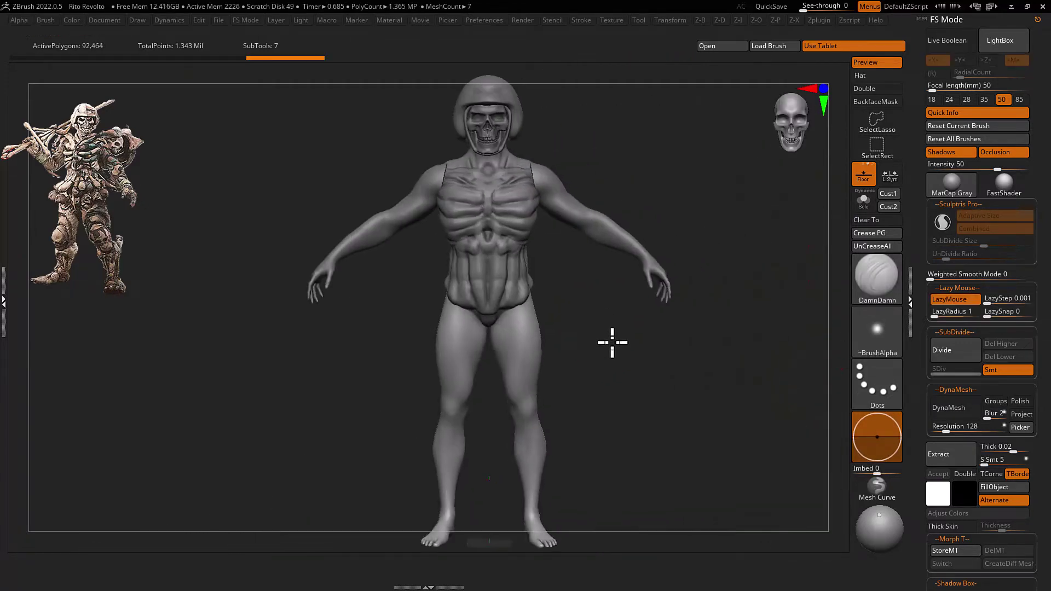
key(shift+p)
right_drag(612, 342, 615, 346)
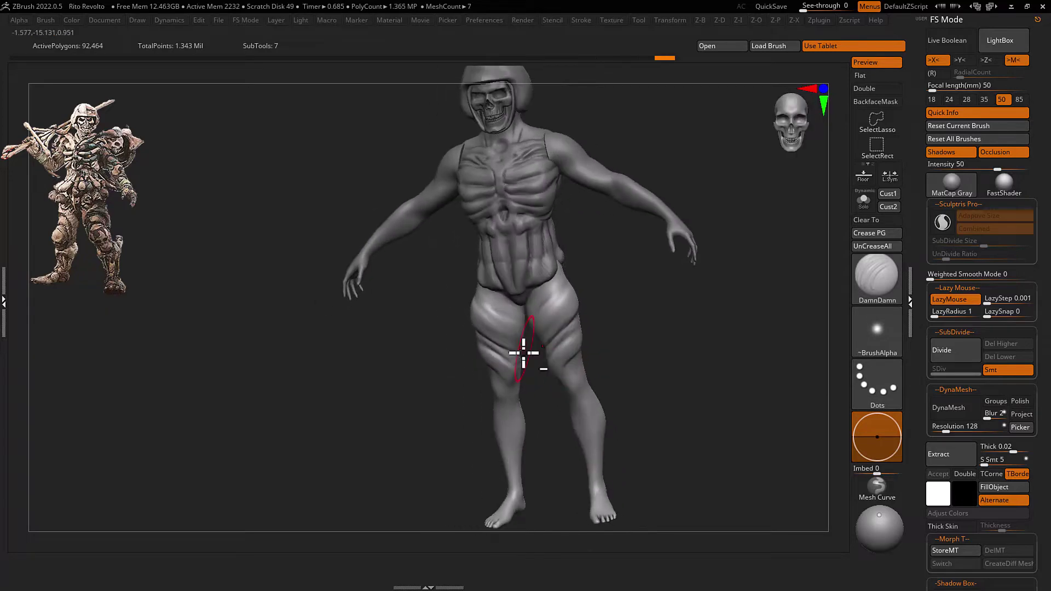
mouse_move(529, 325)
right_down()
mouse_move(557, 342)
mouse_move(520, 344)
right_up()
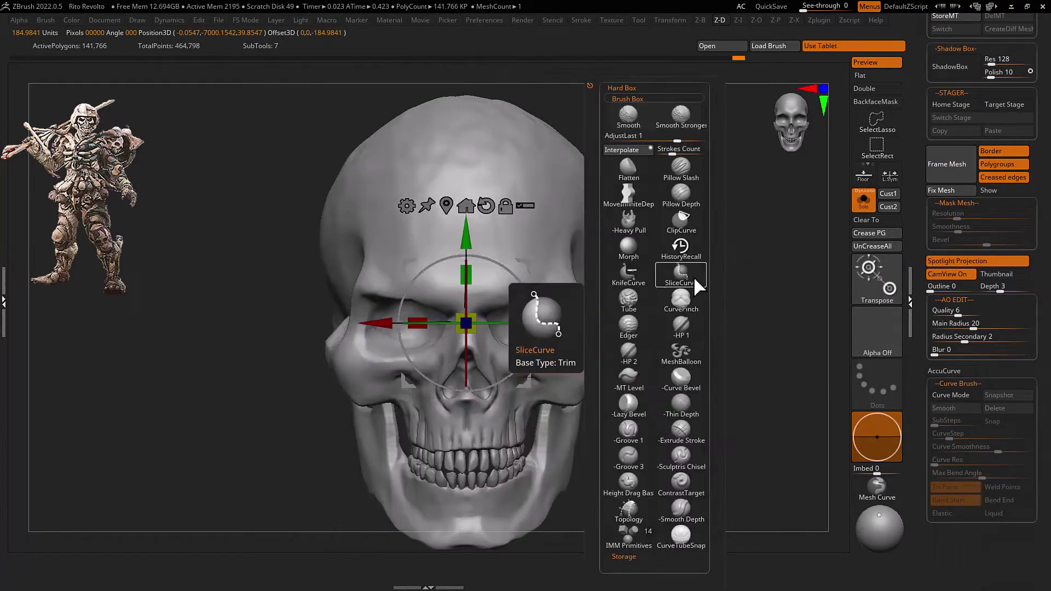
Make an InsertMesh brush from the solo skull copy with Curve Mode enabled
key(shift+f)
right_drag(530, 305, 720, 307)
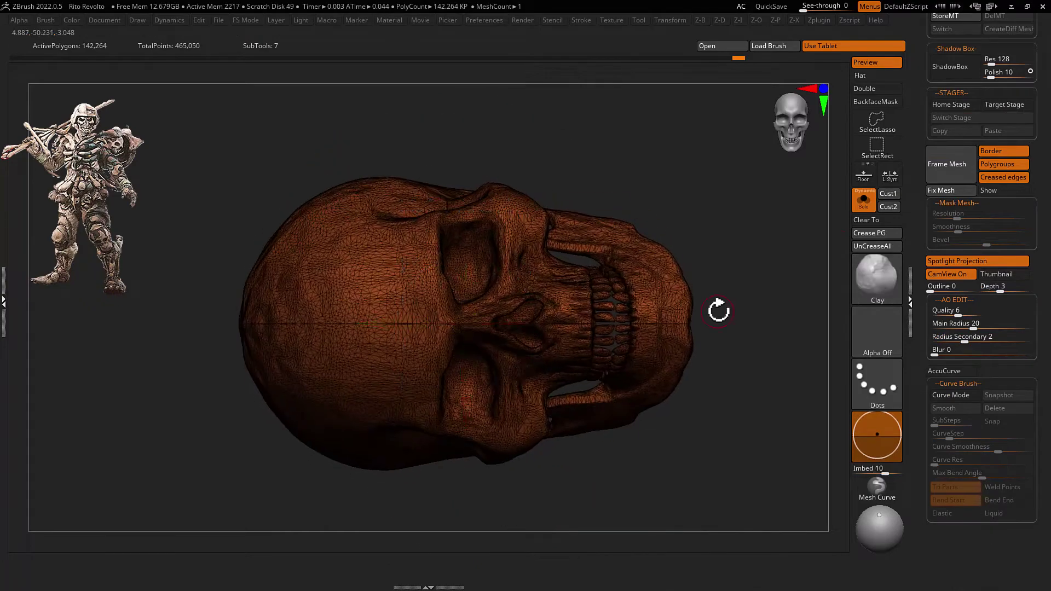
key(b)
click(399, 566)
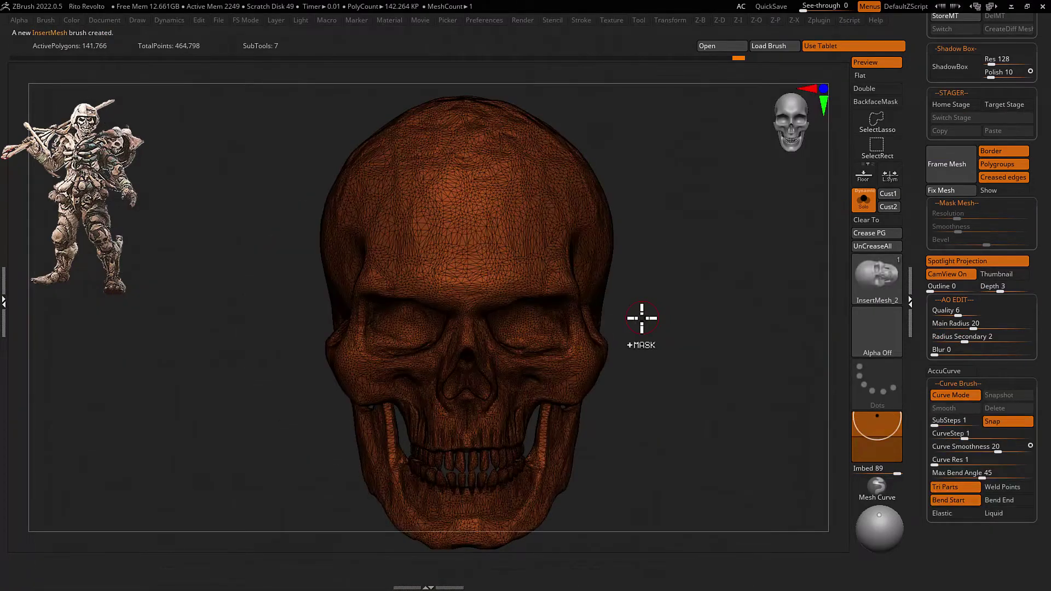
Lay the skull curve around the body's hips and split it into its own subtool
alt+click(709, 357)
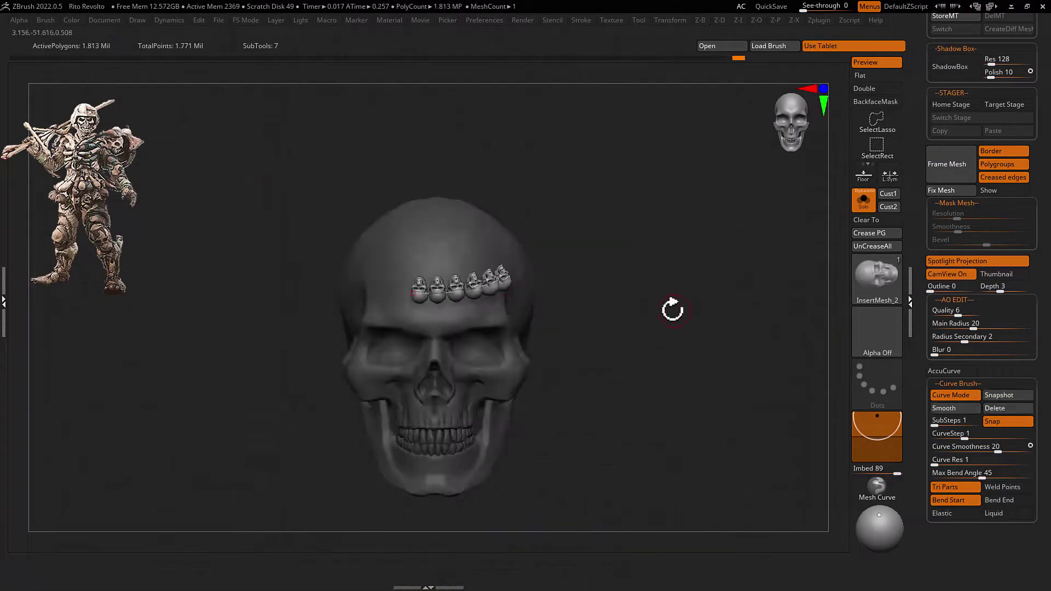
right_drag(625, 370, 628, 381)
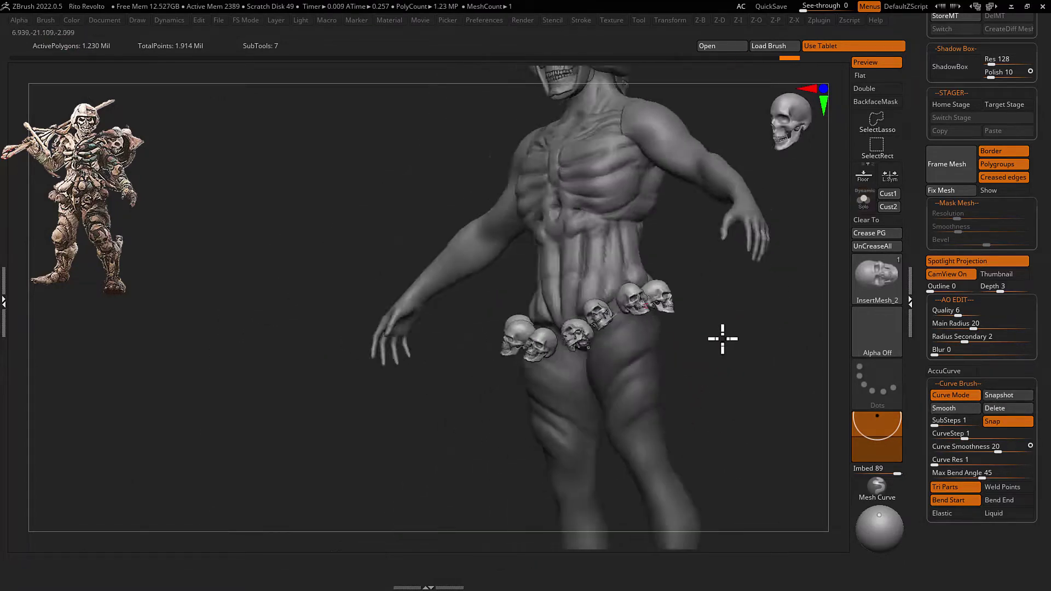
click(734, 438)
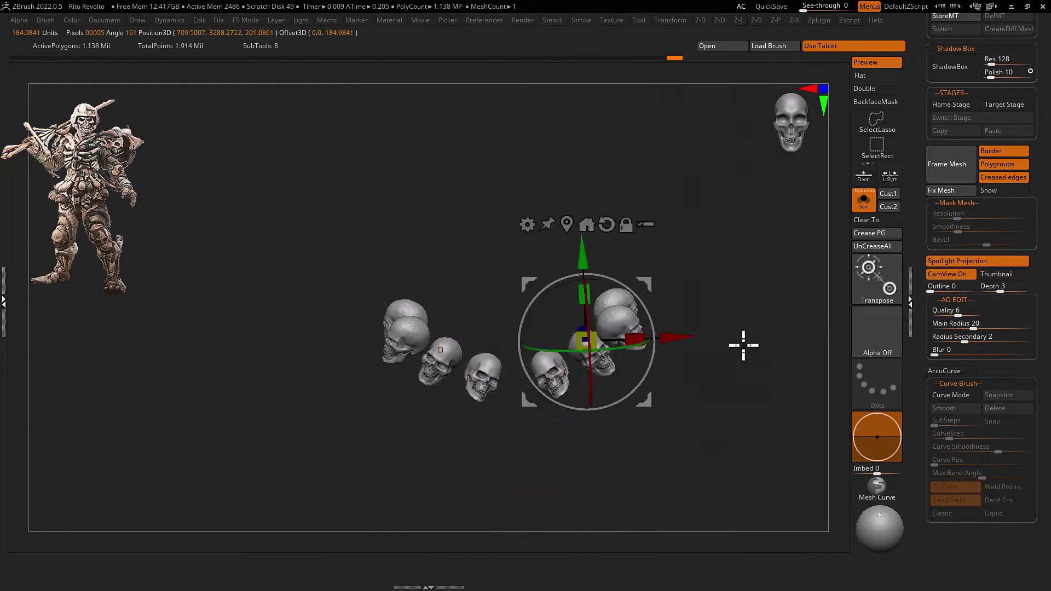
shift+right_drag(647, 285, 642, 305)
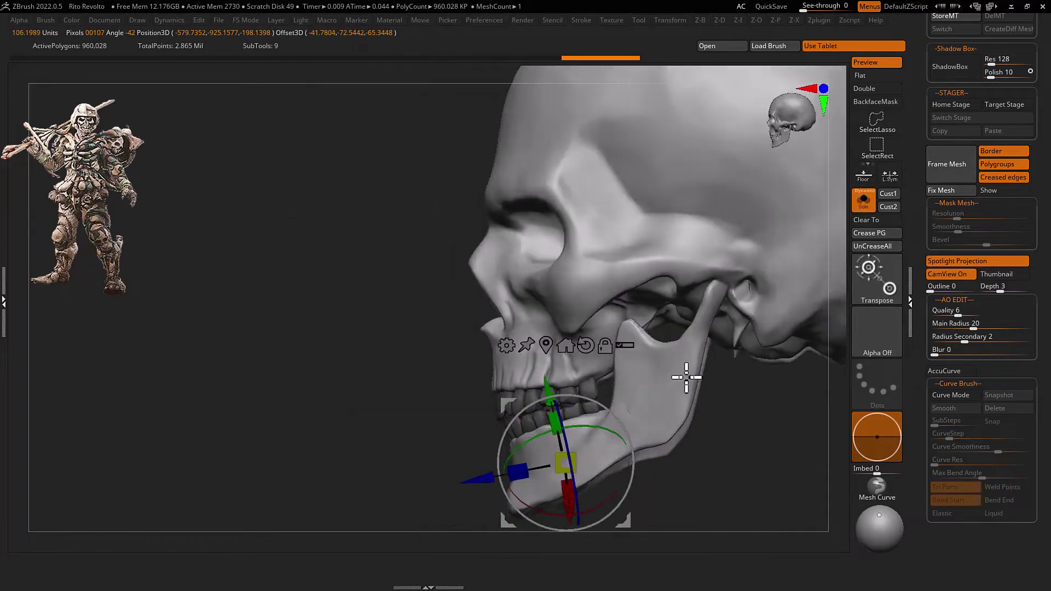
Select the other skull copy and lasso-mask a band across its underside
mouse_move(686, 377)
mouse_down()
mouse_move(728, 446)
mouse_move(648, 274)
mouse_move(750, 354)
mouse_up()
alt+click(648, 275)
key(f)
ctrl+drag(706, 255, 619, 310)
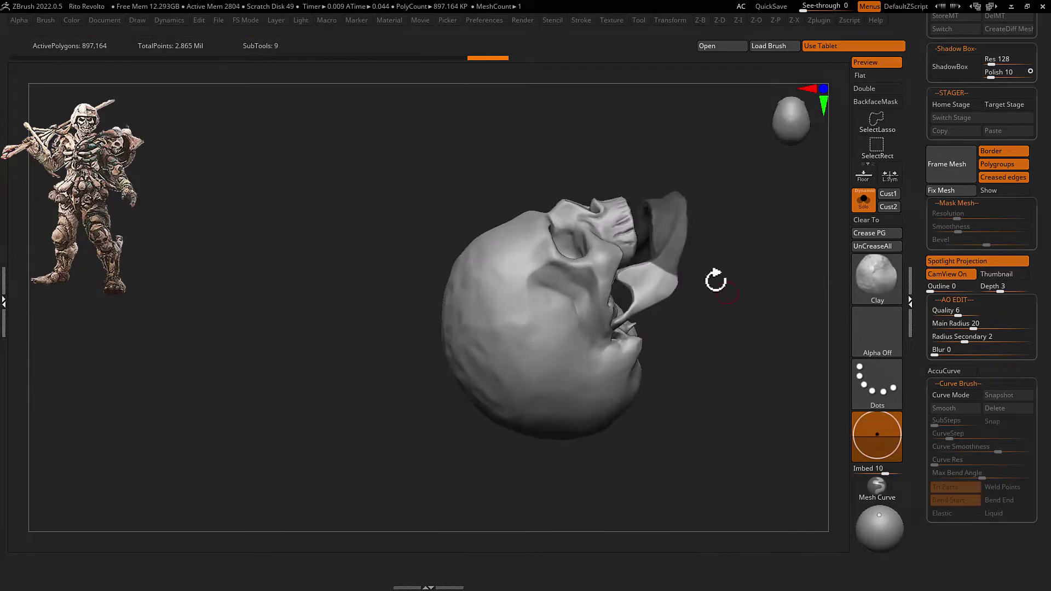
mouse_move(736, 350)
mouse_down()
mouse_move(718, 347)
mouse_move(728, 376)
mouse_move(638, 335)
mouse_up()
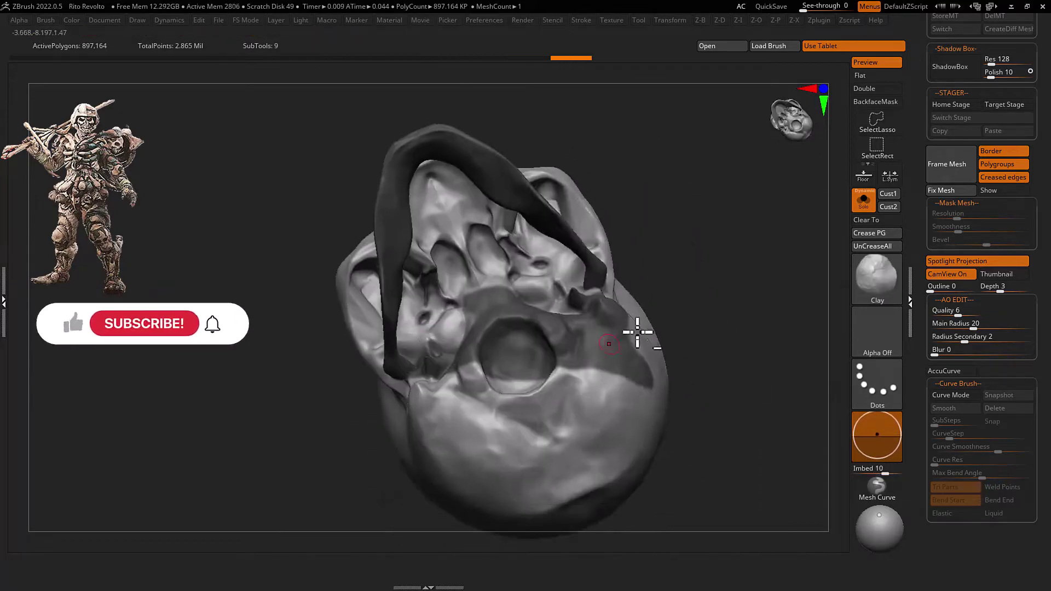
ctrl+drag(700, 310, 415, 363)
drag(712, 355, 672, 274)
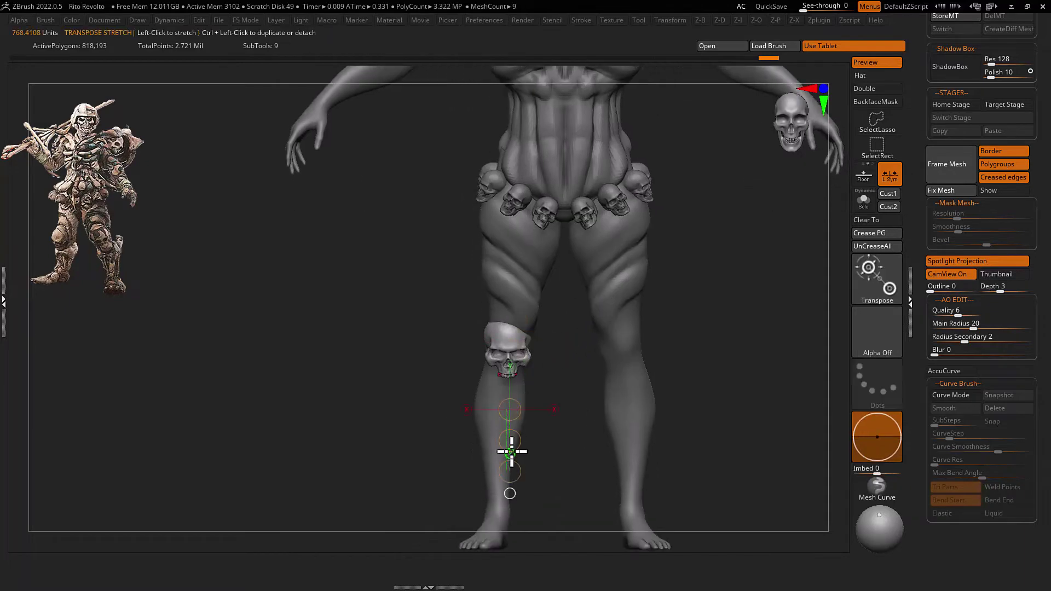
Cut the leg mesh across both knees with SliceCurve
drag(732, 312, 664, 300)
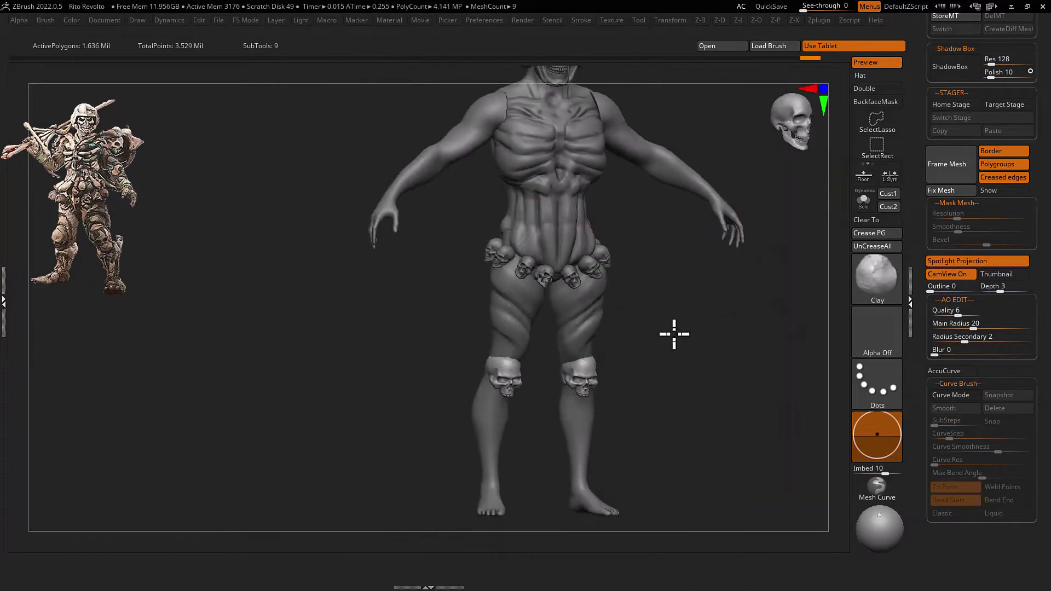
key(space)
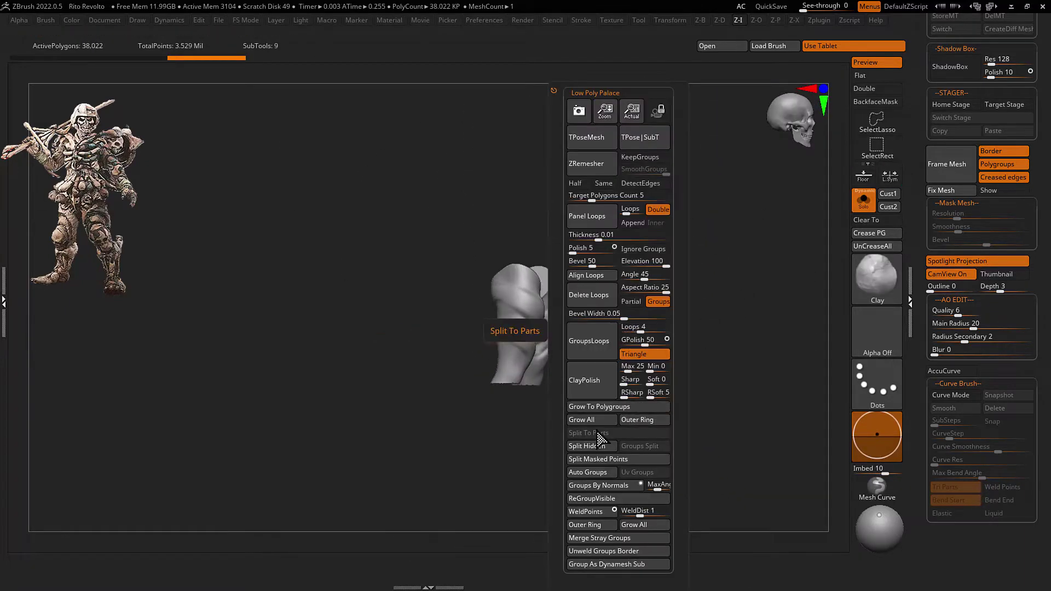
click(602, 438)
key(ctrl+shift)
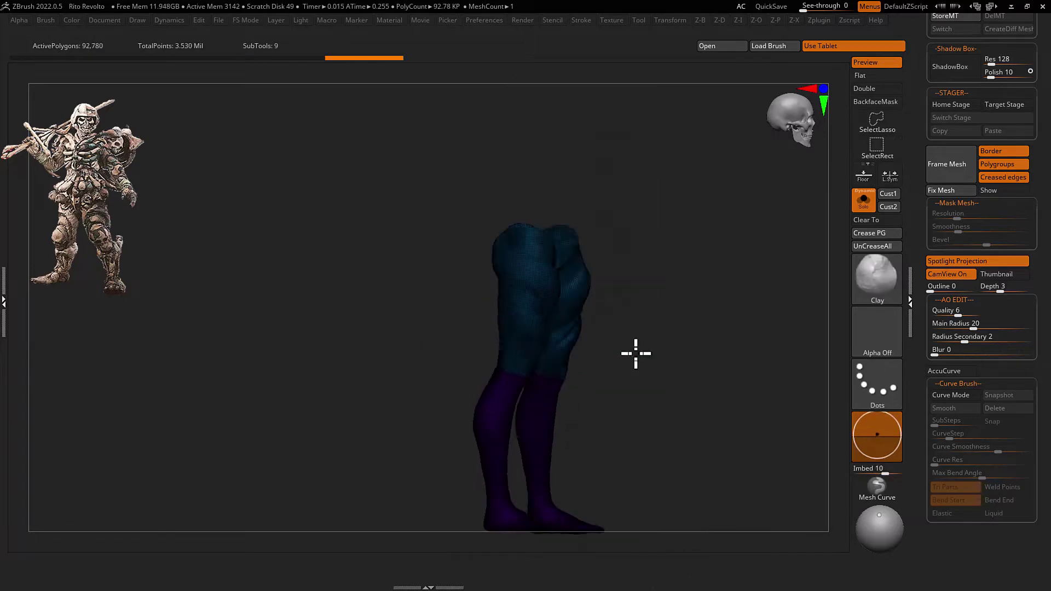
scroll(965, 350, up, 5)
scroll(965, 351, up, 5)
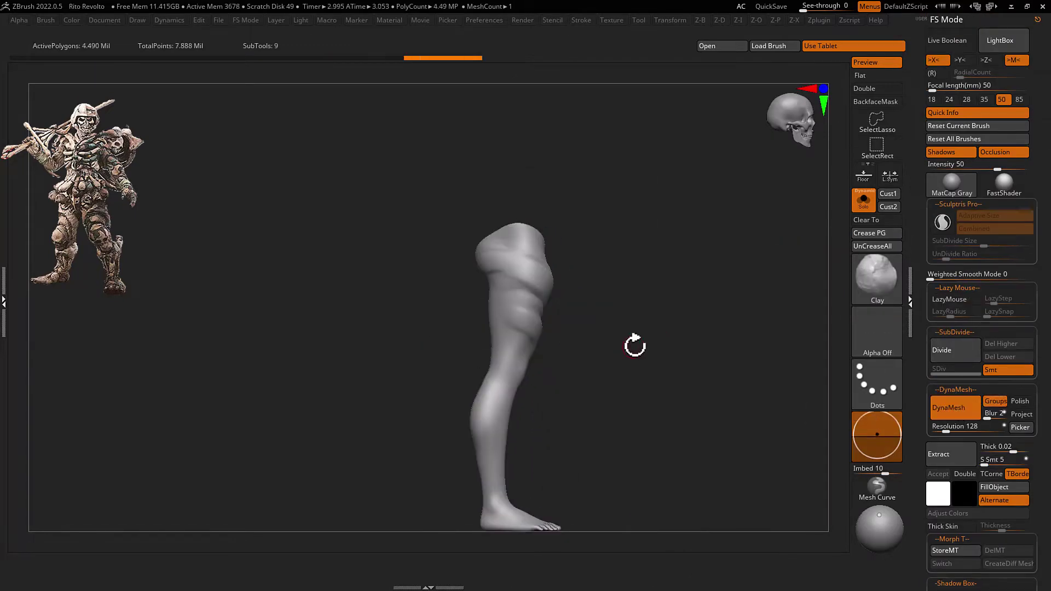
Split the cut legs into separate upper-leg and lower-leg subtools with Split To Parts
mouse_move(635, 344)
mouse_down()
mouse_move(678, 310)
mouse_move(734, 228)
mouse_move(704, 321)
mouse_move(525, 368)
mouse_up()
key(space)
click(706, 433)
click(711, 470)
Select the new lower-leg subtool and inspect the legs and feet, toggling Solo
alt+click(534, 357)
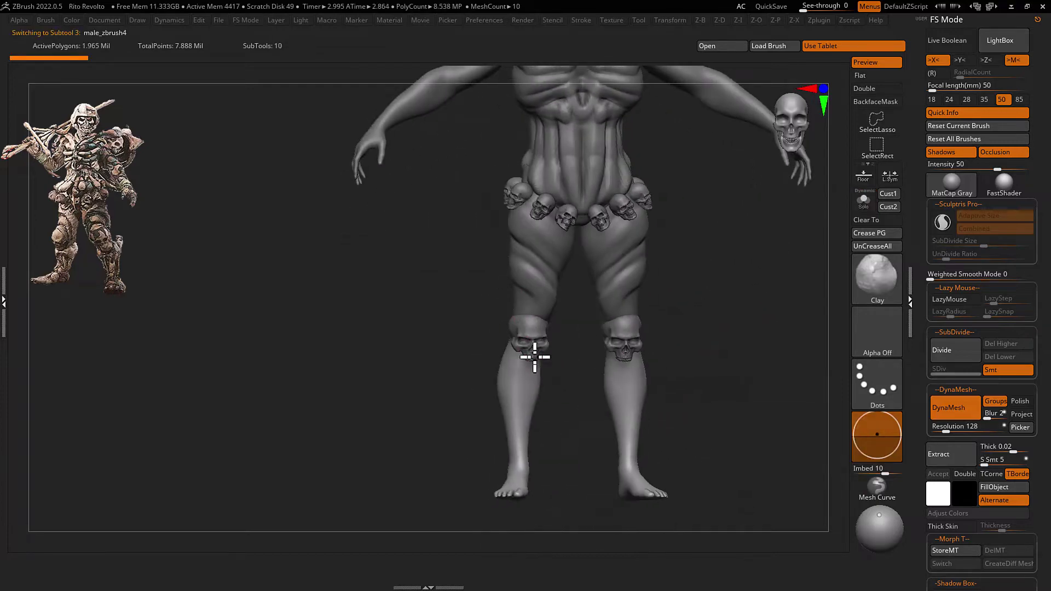
key(b)
mouse_move(540, 246)
right_down()
mouse_move(486, 316)
mouse_move(540, 335)
mouse_move(563, 310)
mouse_move(534, 312)
mouse_move(544, 328)
mouse_move(504, 363)
mouse_move(552, 357)
mouse_move(486, 353)
mouse_move(509, 343)
mouse_move(479, 331)
mouse_move(494, 328)
right_up()
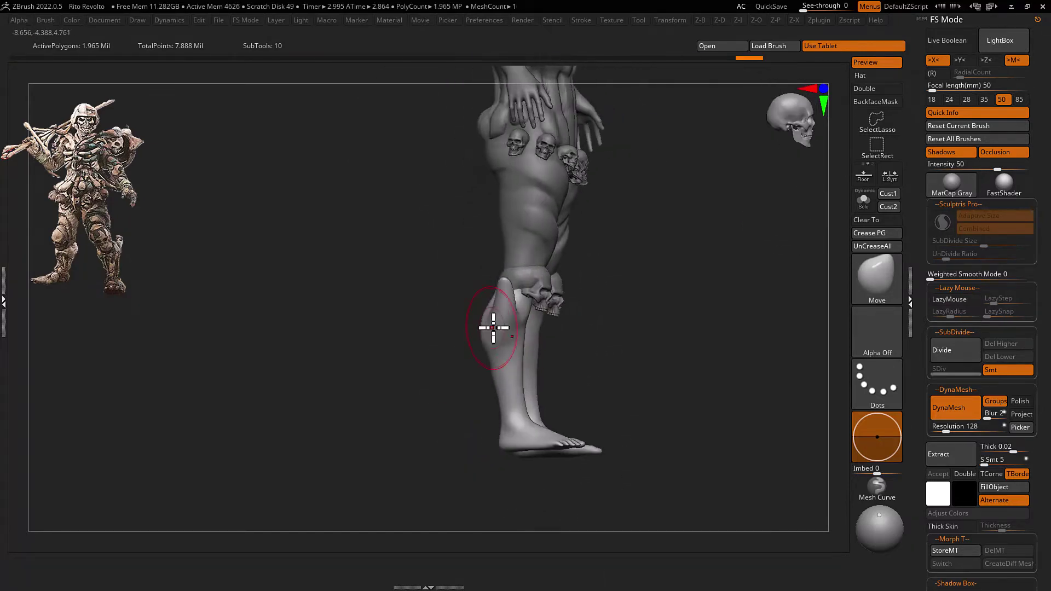
mouse_move(554, 297)
right_down()
mouse_move(539, 316)
mouse_move(541, 282)
mouse_move(535, 305)
mouse_move(525, 290)
mouse_move(520, 347)
mouse_move(545, 319)
mouse_move(512, 264)
right_up()
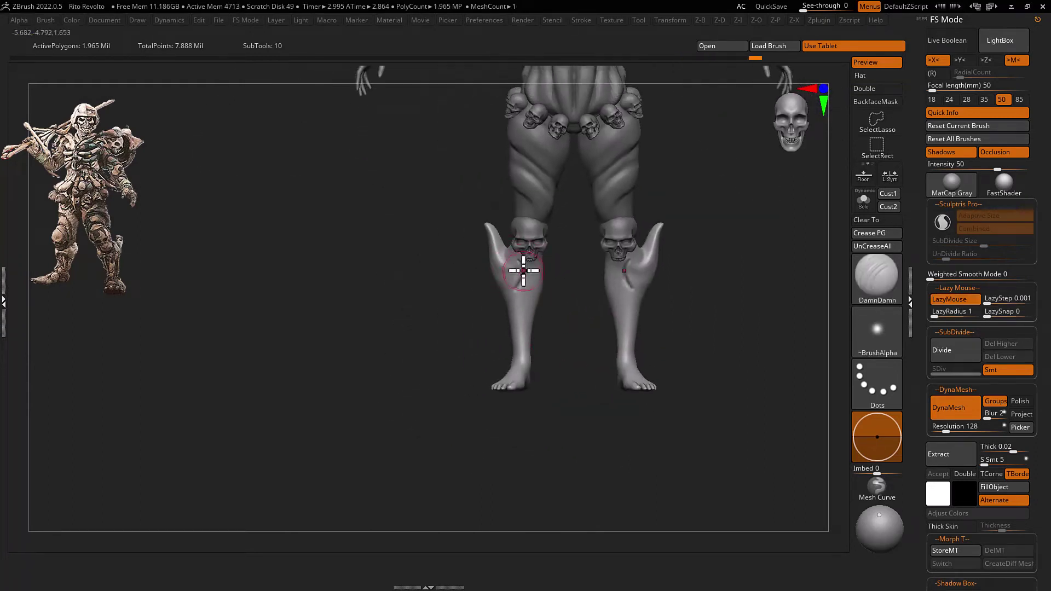
mouse_move(525, 338)
right_down()
mouse_move(544, 331)
mouse_move(584, 343)
mouse_move(547, 329)
mouse_move(527, 336)
mouse_move(550, 325)
mouse_move(528, 305)
mouse_move(546, 305)
mouse_move(563, 287)
mouse_move(544, 288)
mouse_move(536, 344)
right_up()
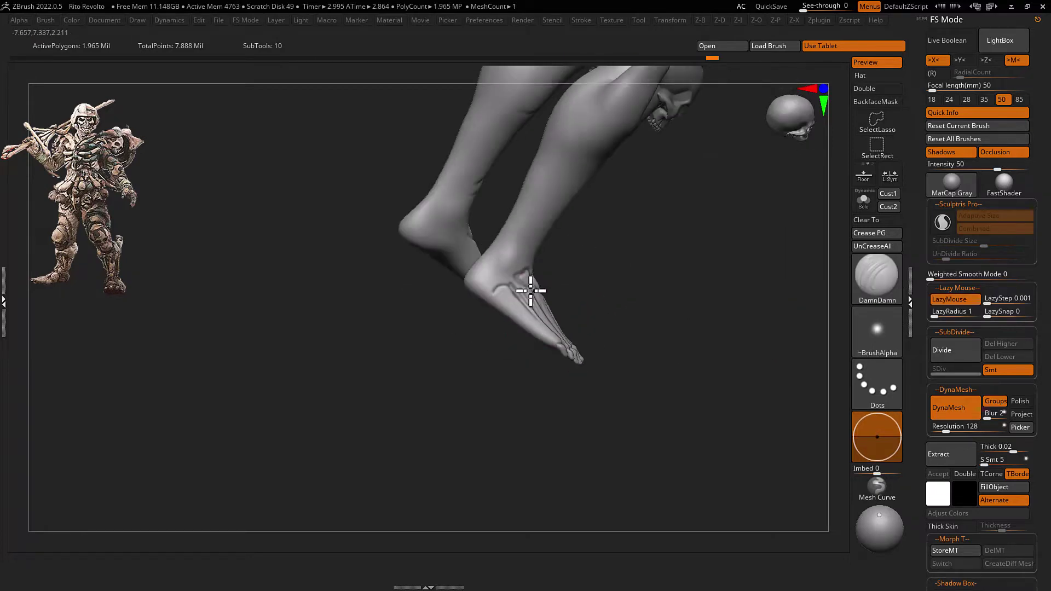
mouse_move(530, 291)
right_down()
mouse_move(609, 235)
mouse_move(439, 357)
mouse_move(417, 345)
mouse_move(436, 312)
mouse_move(488, 307)
mouse_move(493, 316)
mouse_move(492, 269)
mouse_move(540, 298)
mouse_move(506, 288)
right_up()
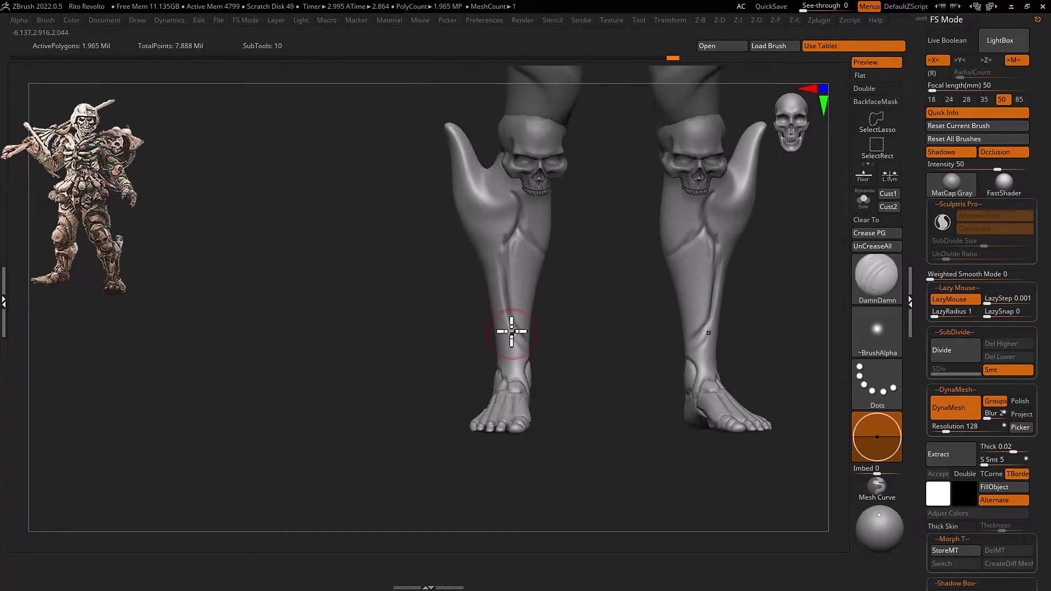
key(ctrl+shift+s)
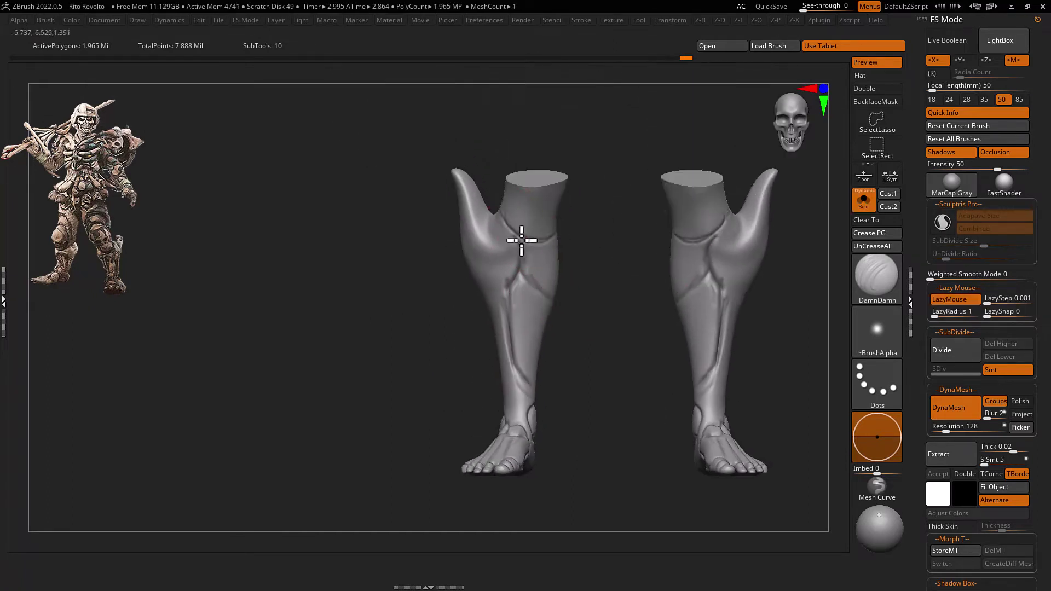
right_drag(521, 240, 548, 209)
key(ctrl+shift+s)
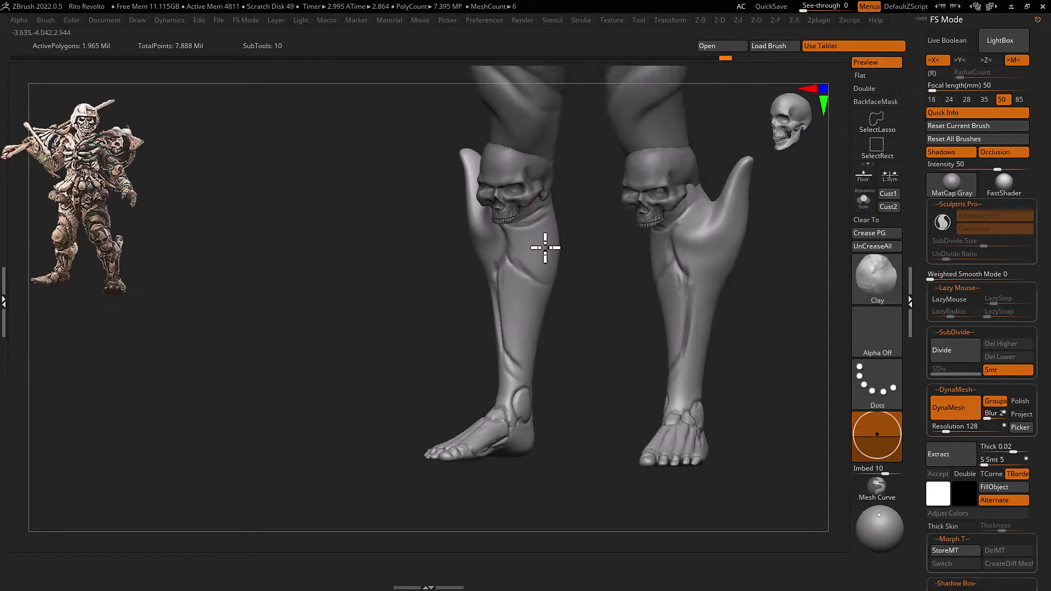
mouse_move(544, 246)
right_down()
mouse_move(563, 237)
mouse_move(540, 233)
mouse_move(576, 254)
mouse_move(516, 307)
mouse_move(481, 305)
mouse_move(497, 308)
right_up()
Build up the shin fins with ClayBuildup and flatten them with TrimDynamic, shown in Solo
key(b)
key(c)
key(b)
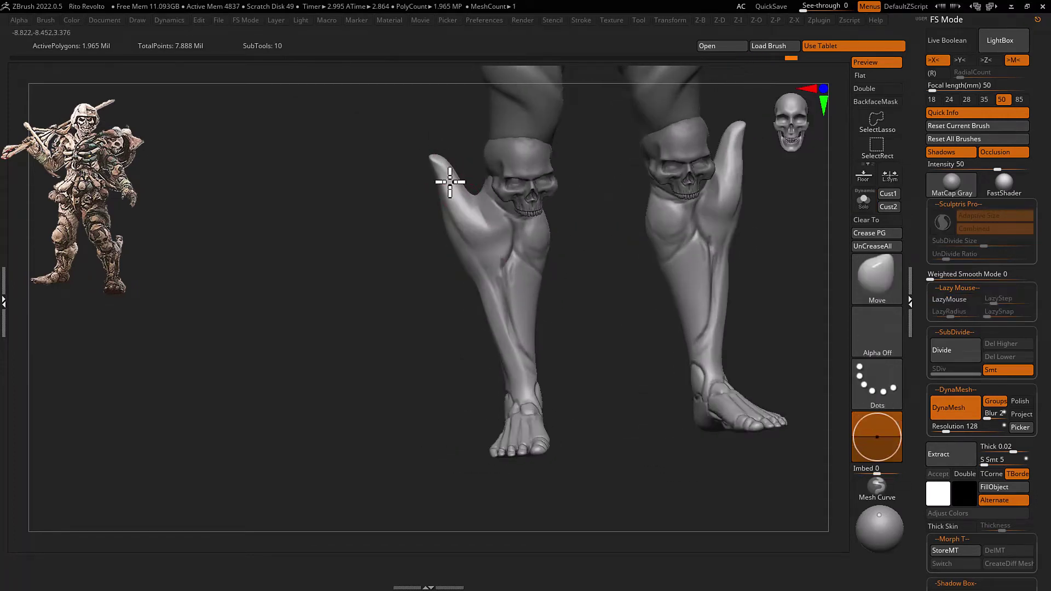
mouse_move(450, 182)
right_down()
mouse_move(488, 287)
mouse_move(516, 277)
mouse_move(493, 228)
mouse_move(461, 219)
mouse_move(452, 246)
mouse_move(486, 284)
mouse_move(470, 223)
mouse_move(507, 279)
mouse_move(572, 322)
mouse_move(593, 307)
mouse_move(554, 273)
right_up()
key(b)
key(t)
key(d)
key(ctrl+shift+s)
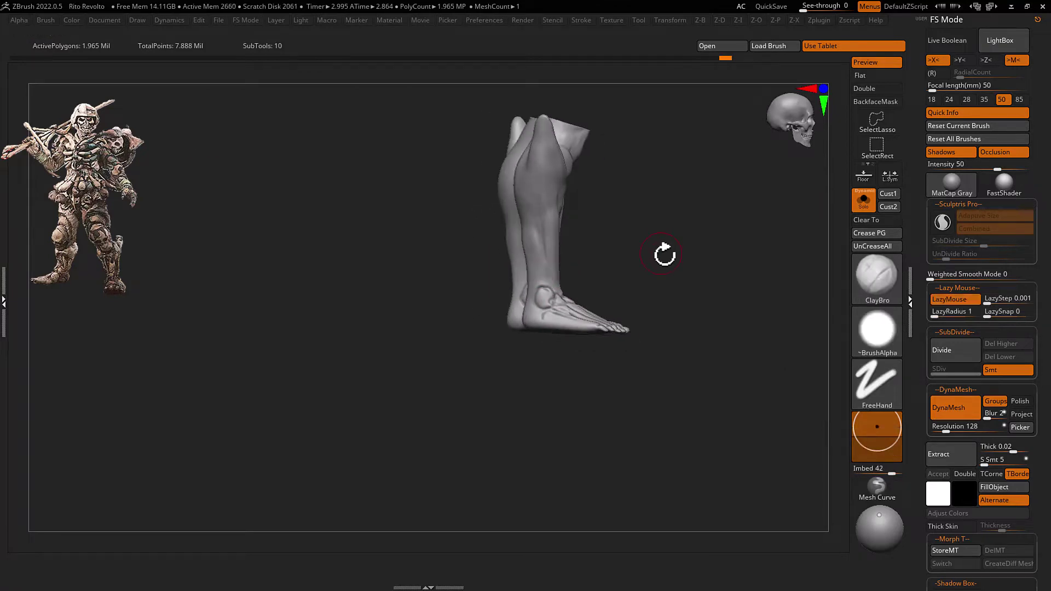
Shape the feet and soles with Clay, Move and DamnDamn brushes
mouse_move(647, 291)
right_down()
mouse_move(640, 330)
mouse_move(510, 345)
mouse_move(514, 334)
mouse_move(491, 334)
mouse_move(521, 375)
mouse_move(482, 348)
mouse_move(518, 325)
mouse_move(503, 306)
mouse_move(494, 327)
mouse_move(500, 265)
mouse_move(531, 307)
mouse_move(525, 298)
mouse_move(530, 356)
mouse_move(502, 363)
mouse_move(493, 346)
mouse_move(517, 340)
mouse_move(478, 345)
mouse_move(459, 331)
mouse_move(476, 345)
mouse_move(504, 328)
mouse_move(509, 371)
mouse_move(641, 340)
mouse_move(615, 347)
mouse_move(648, 374)
right_up()
key(b)
key(c)
key(l)
key(b)
key(c)
key(l)
key(b)
key(m)
key(v)
key(b)
key(d)
key(d)
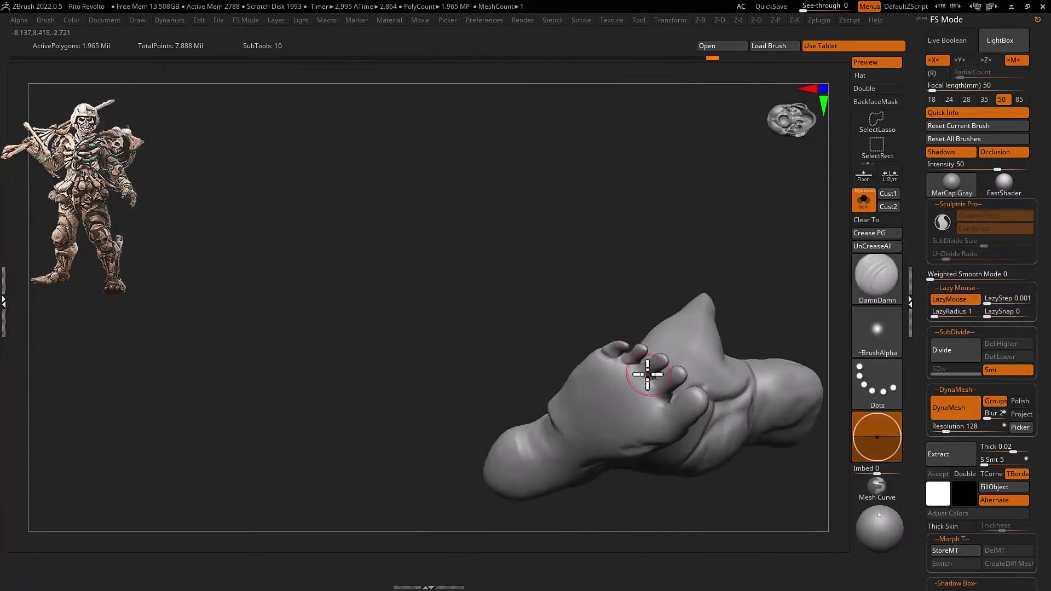
mouse_move(678, 424)
right_down()
mouse_move(639, 392)
mouse_move(533, 383)
mouse_move(629, 403)
mouse_move(634, 371)
mouse_move(563, 330)
mouse_move(550, 286)
mouse_move(582, 291)
mouse_move(470, 176)
mouse_move(526, 272)
mouse_move(452, 254)
right_up()
Build up and smooth the lower legs with ClayBuildup, Standard and Smooth brushes
key(b)
key(c)
key(l)
key(b)
key(s)
key(t)
key(b)
key(s)
key(m)
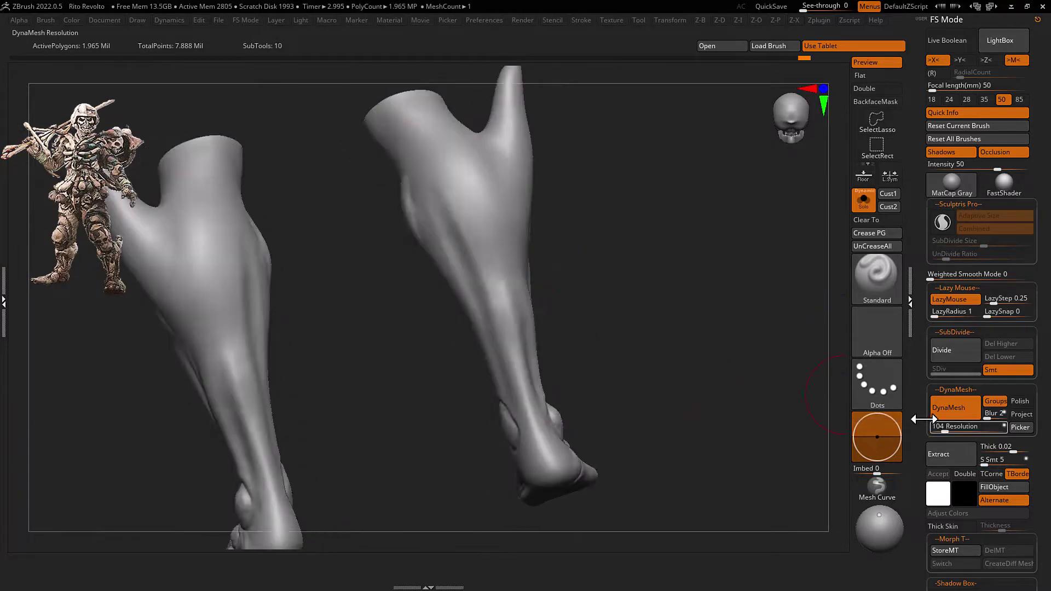
key(b)
key(c)
key(b)
mouse_move(723, 391)
right_down()
mouse_move(445, 181)
mouse_move(609, 310)
mouse_move(517, 140)
mouse_move(633, 265)
mouse_move(594, 347)
mouse_move(602, 393)
mouse_move(603, 371)
mouse_move(601, 383)
mouse_move(594, 371)
mouse_move(602, 371)
right_up()
mouse_move(592, 334)
shift+right_down()
mouse_move(619, 279)
mouse_move(619, 321)
mouse_move(597, 306)
mouse_move(509, 369)
mouse_move(482, 368)
mouse_move(495, 303)
shift+right_up()
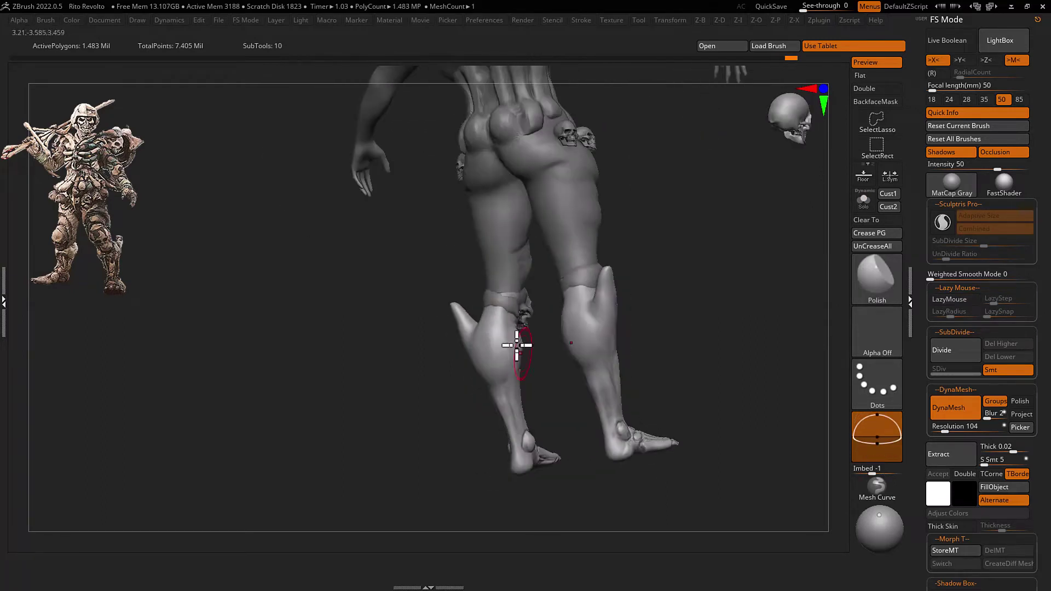
mouse_move(517, 345)
right_down()
mouse_move(504, 422)
mouse_move(521, 340)
mouse_move(472, 342)
mouse_move(484, 354)
mouse_move(452, 375)
mouse_move(459, 346)
right_up()
Carve shin grooves and shape the calves with DamnDamn and Move brushes
key(b)
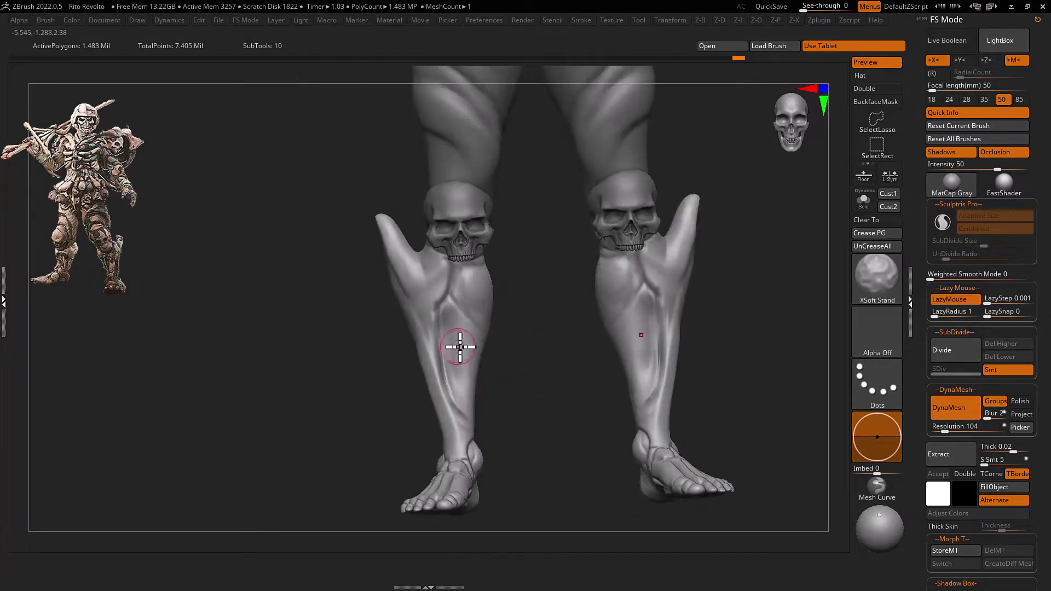
mouse_move(457, 422)
right_down()
mouse_move(476, 321)
mouse_move(486, 387)
mouse_move(540, 371)
right_up()
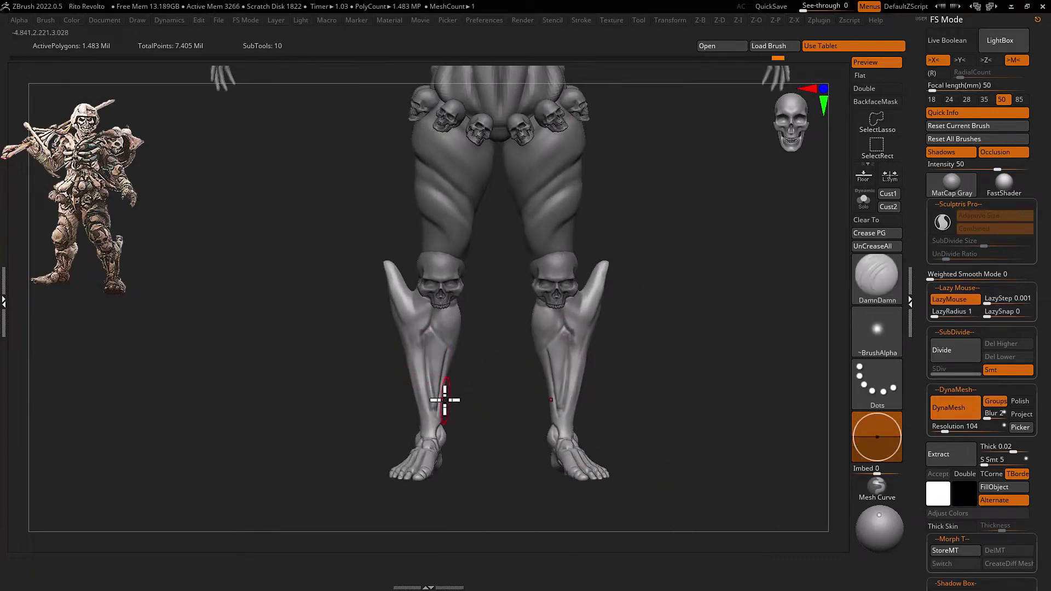
mouse_move(445, 400)
right_down()
mouse_move(432, 403)
mouse_move(460, 376)
mouse_move(465, 331)
mouse_move(432, 297)
mouse_move(462, 294)
mouse_move(456, 360)
mouse_move(465, 347)
mouse_move(465, 329)
mouse_move(444, 340)
mouse_move(463, 336)
mouse_move(428, 403)
right_up()
key(d)
key(b)
key(m)
key(v)
key(d)
mouse_move(453, 464)
right_down()
mouse_move(444, 356)
mouse_move(437, 414)
mouse_move(434, 352)
mouse_move(437, 460)
mouse_move(446, 404)
mouse_move(648, 257)
mouse_move(629, 364)
mouse_move(556, 378)
right_up()
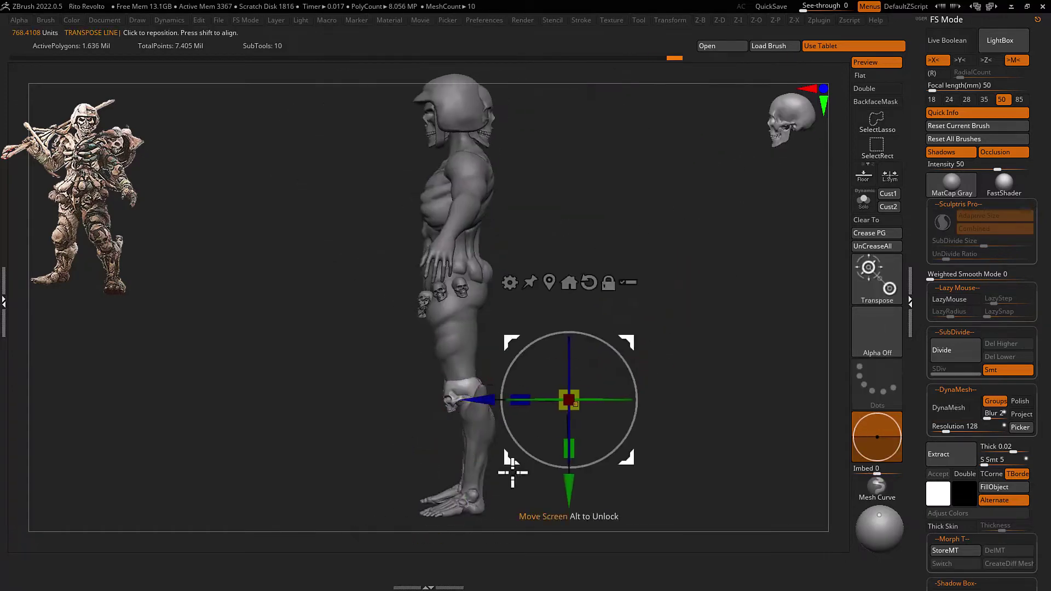
Select the thigh subtool and build up bulky bands with ClayBuildup
right_drag(513, 472, 400, 274)
mouse_move(436, 378)
right_down()
mouse_move(507, 387)
mouse_move(544, 430)
right_up()
key(q)
alt+click(493, 360)
mouse_move(493, 359)
right_down()
mouse_move(504, 352)
mouse_move(439, 347)
mouse_move(416, 316)
mouse_move(438, 418)
mouse_move(434, 321)
right_up()
key(b)
key(c)
Solo the thighs and push the bands into shape with the Move brush
key(b)
mouse_move(640, 462)
right_down()
mouse_move(453, 293)
mouse_move(486, 371)
mouse_move(551, 328)
right_up()
alt+click(533, 319)
mouse_move(549, 389)
right_down()
mouse_move(610, 357)
mouse_move(593, 347)
mouse_move(533, 422)
mouse_move(640, 440)
mouse_move(556, 418)
mouse_move(645, 422)
mouse_move(633, 422)
right_up()
key(b)
key(m)
key(v)
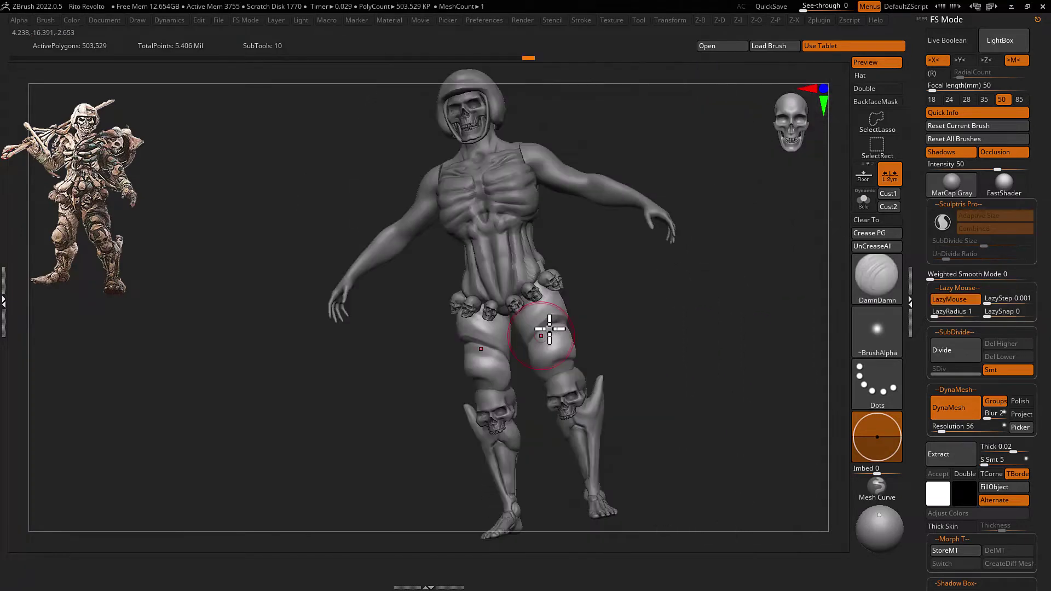
mouse_move(555, 343)
right_down()
mouse_move(559, 352)
mouse_move(615, 340)
mouse_move(608, 373)
right_up()
key(ctrl+shift+s)
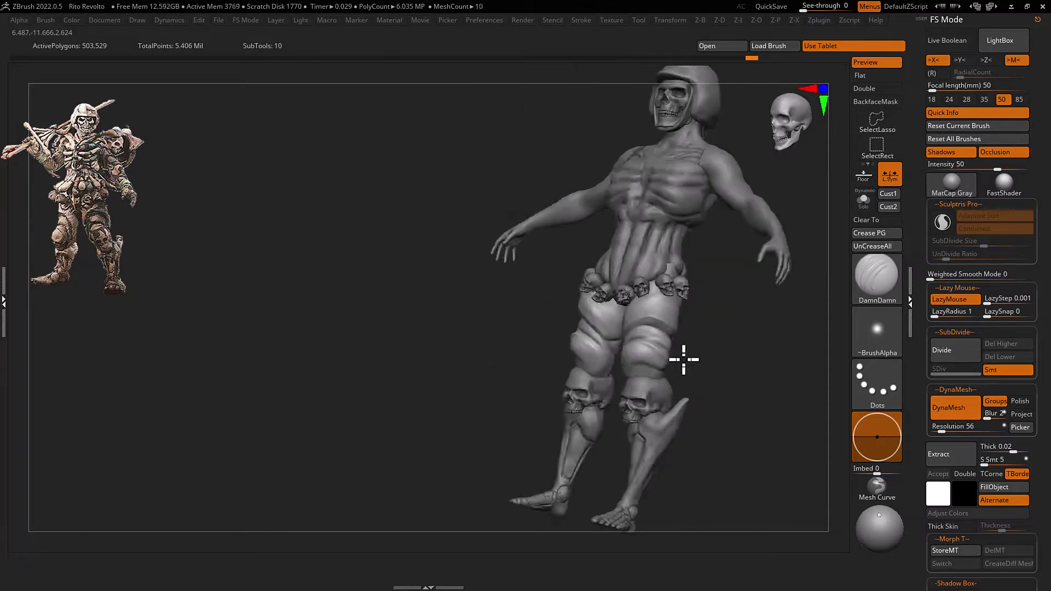
mouse_move(681, 360)
right_down()
mouse_move(650, 347)
mouse_move(664, 300)
mouse_move(675, 330)
mouse_move(629, 336)
mouse_move(657, 336)
mouse_move(660, 363)
mouse_move(699, 356)
mouse_move(661, 339)
mouse_move(673, 309)
mouse_move(645, 317)
mouse_move(668, 312)
mouse_move(626, 301)
mouse_move(680, 321)
mouse_move(602, 345)
mouse_move(657, 356)
mouse_move(527, 258)
mouse_move(546, 289)
mouse_move(544, 277)
right_up()
key(b)
key(m)
key(v)
key(b)
key(m)
key(v)
Frame the whole figure and select the torso body subtool
key(f)
alt+click(630, 324)
alt+click(545, 289)
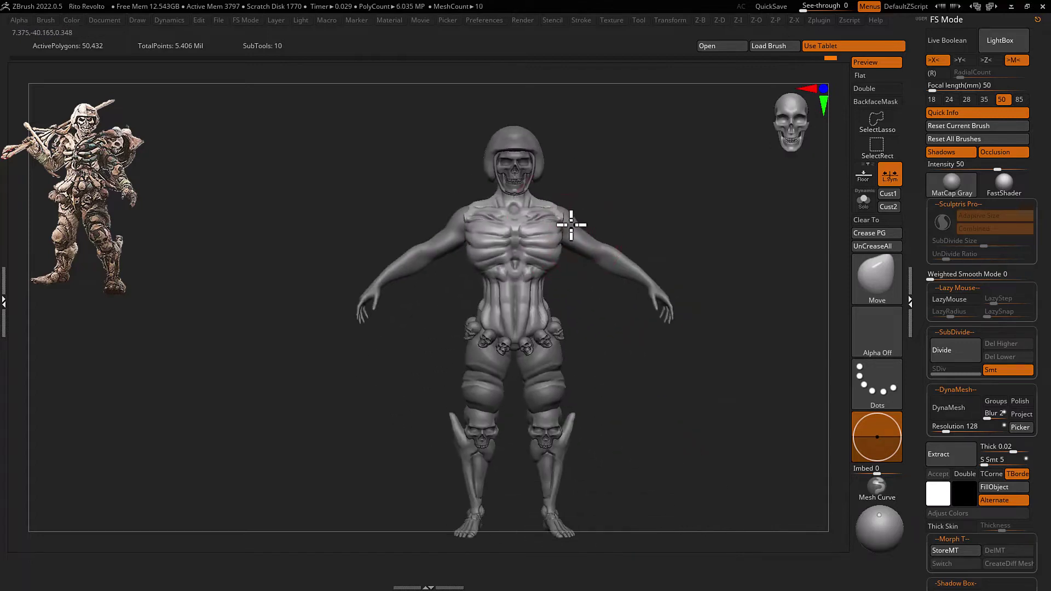
Select the rib-cage chest subtool and DynaMesh it at resolution 48 with Groups on
alt+click(557, 263)
key(w)
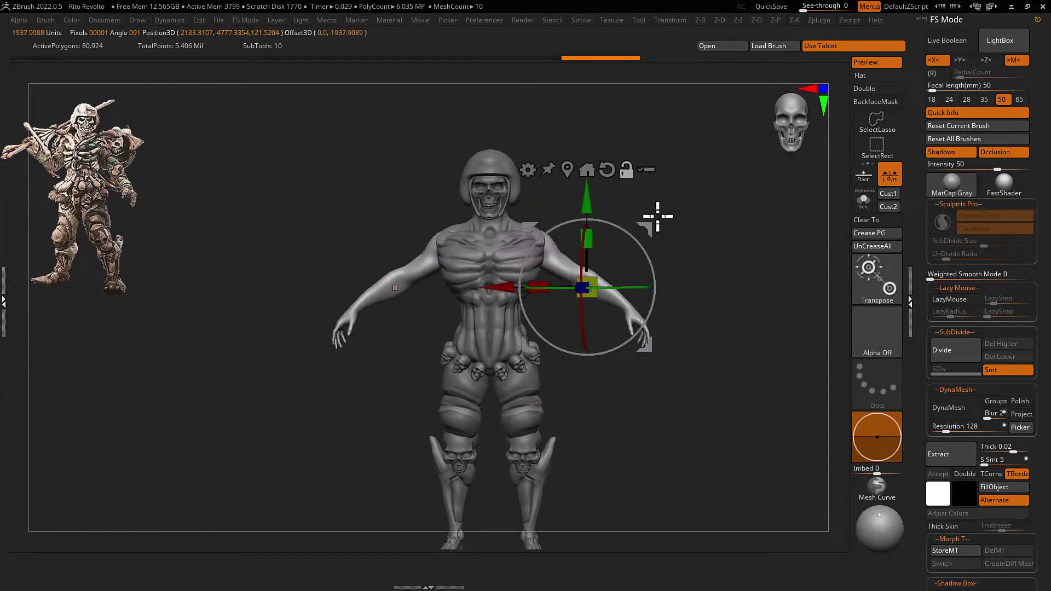
mouse_move(600, 215)
right_down()
mouse_move(565, 262)
mouse_move(509, 235)
mouse_move(537, 277)
mouse_move(511, 298)
right_up()
click(953, 416)
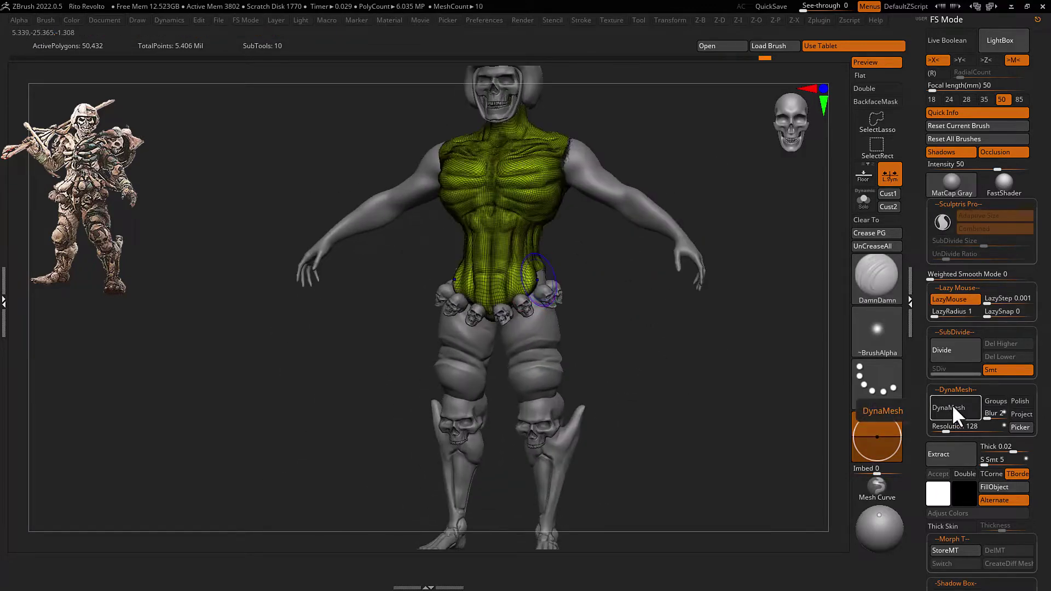
key(shift+f)
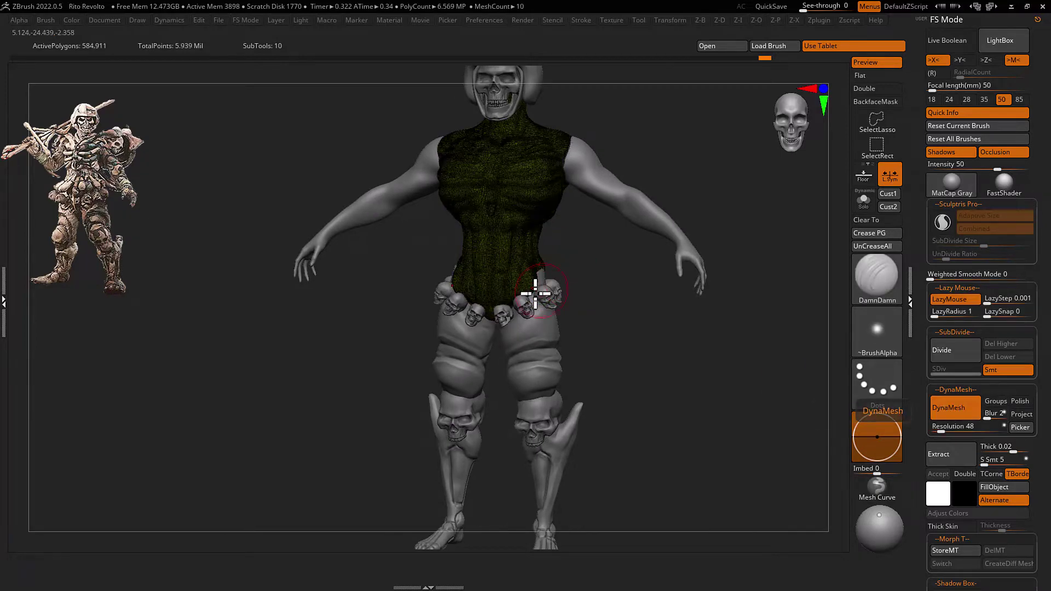
mouse_move(546, 153)
alt+right_down()
mouse_move(528, 312)
mouse_move(512, 301)
mouse_move(532, 283)
mouse_move(505, 295)
mouse_move(534, 287)
mouse_move(493, 265)
mouse_move(525, 294)
alt+right_up()
key(b)
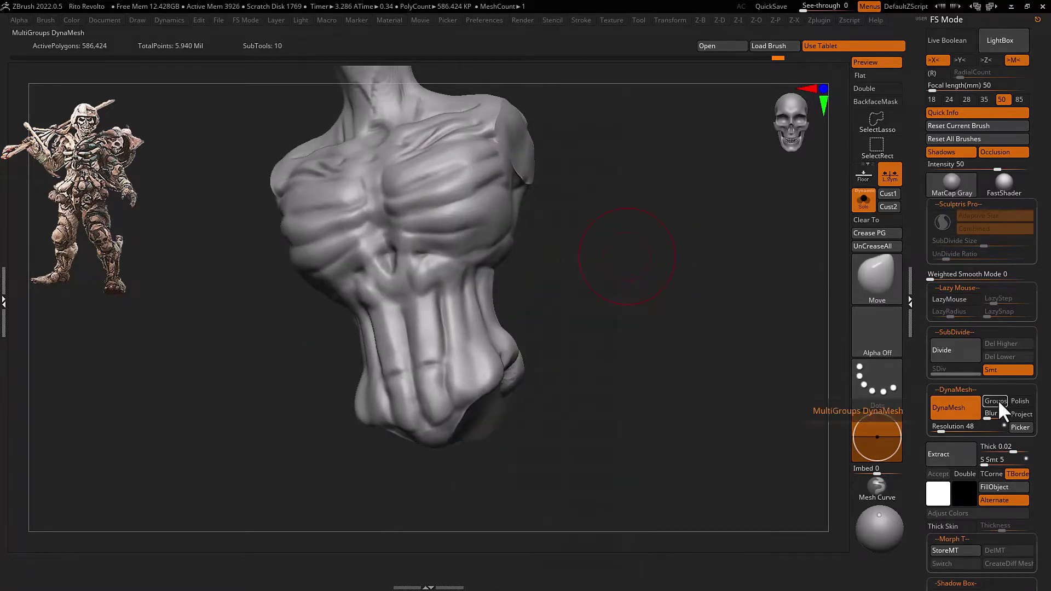
Split the sliced chest into its own rib-cage armor subtool and select it
key(i)
right_drag(597, 244, 536, 214)
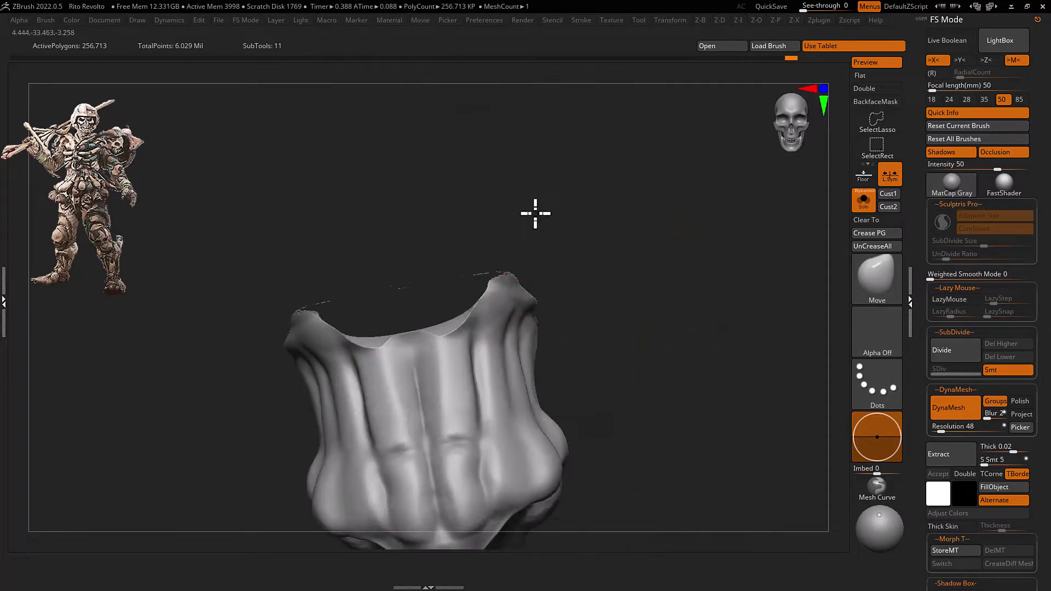
right_drag(437, 293, 619, 249)
mouse_move(497, 284)
right_down()
mouse_move(691, 244)
mouse_move(645, 258)
right_up()
alt+click(580, 305)
mouse_move(580, 305)
right_down()
mouse_move(517, 306)
mouse_move(712, 312)
right_up()
alt+click(528, 346)
mouse_move(528, 346)
right_down()
mouse_move(572, 314)
mouse_move(568, 330)
mouse_move(711, 337)
mouse_move(574, 328)
mouse_move(535, 291)
right_up()
alt+click(537, 309)
Build up and crease the protruding ribs with Clay, Move and DamnDamn brushes
key(b)
key(c)
key(l)
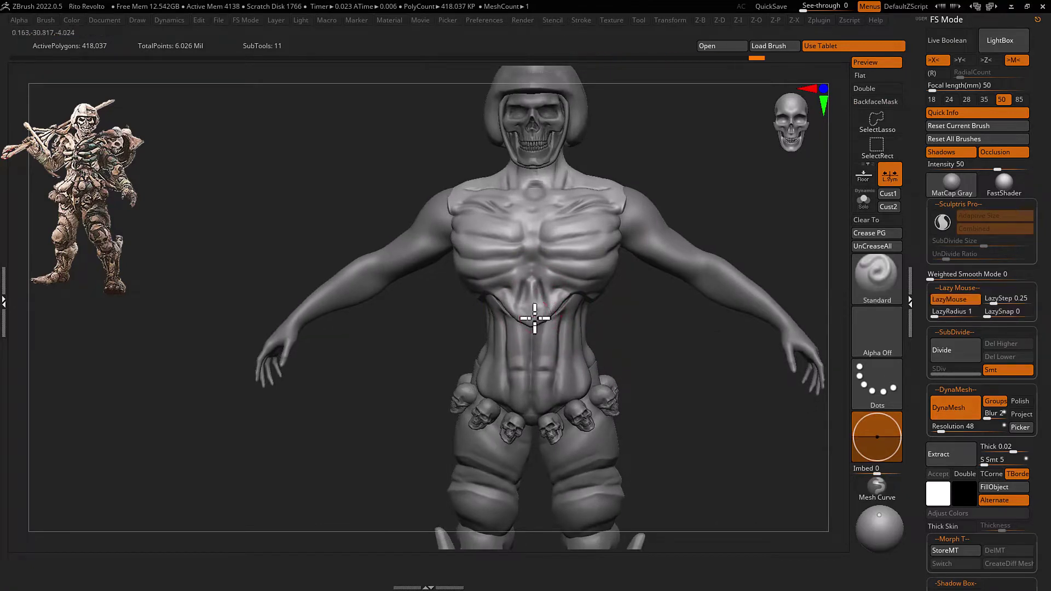
mouse_move(548, 266)
right_down()
mouse_move(598, 271)
mouse_move(575, 301)
mouse_move(570, 282)
mouse_move(625, 244)
mouse_move(584, 280)
mouse_move(669, 277)
mouse_move(633, 277)
mouse_move(681, 305)
mouse_move(608, 281)
mouse_move(638, 289)
mouse_move(639, 321)
mouse_move(544, 279)
mouse_move(577, 295)
mouse_move(585, 325)
right_up()
key(b)
key(m)
key(v)
key(b)
key(d)
key(s)
key(b)
key(d)
key(s)
Refine the ribs and back with ClayBuildup, Move and DamnDamn creases
key(b)
key(c)
key(b)
key(b)
key(d)
key(s)
key(b)
key(m)
key(v)
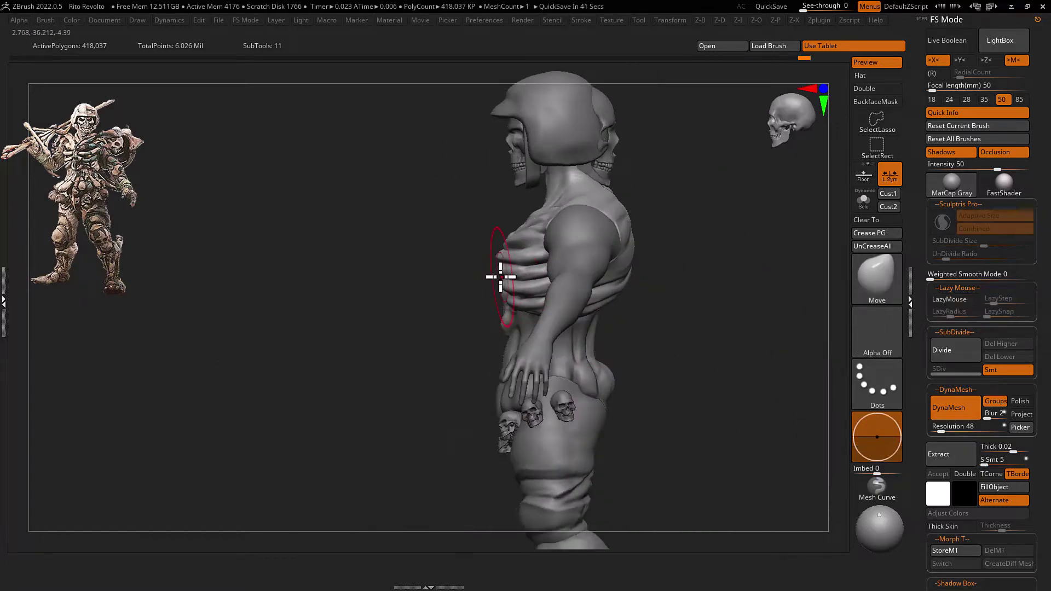
mouse_move(501, 277)
right_down()
mouse_move(599, 276)
mouse_move(617, 235)
mouse_move(668, 235)
mouse_move(614, 257)
mouse_move(629, 281)
mouse_move(597, 288)
mouse_move(682, 249)
mouse_move(714, 268)
right_up()
key(b)
key(d)
key(s)
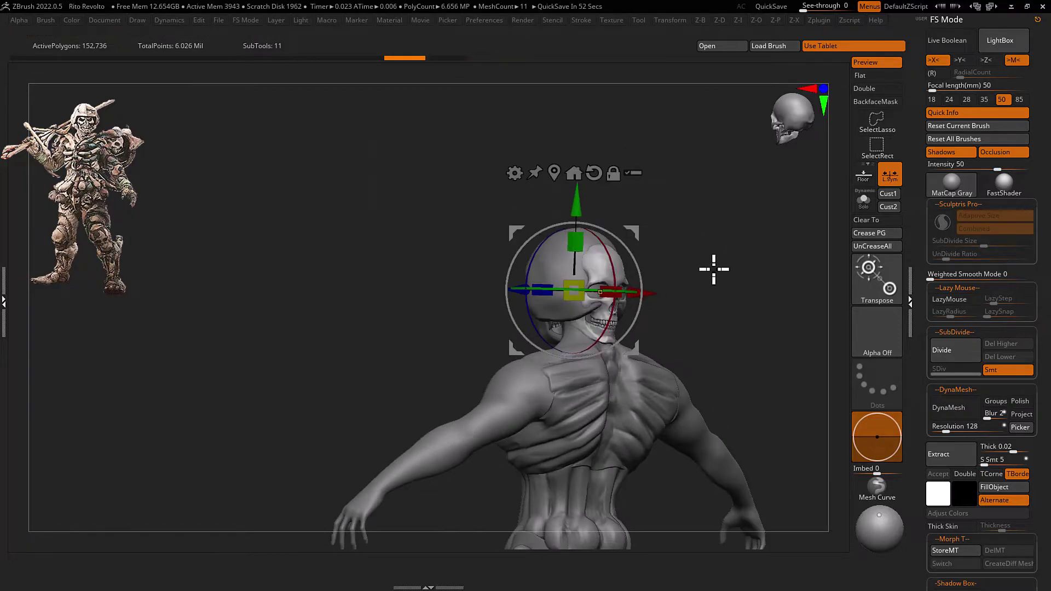
Snap to a front view with X symmetry on and select the extracted armor piece
mouse_move(666, 234)
right_down()
mouse_move(595, 322)
mouse_move(540, 270)
mouse_move(540, 282)
right_up()
key(q)
key(x)
alt+click(603, 307)
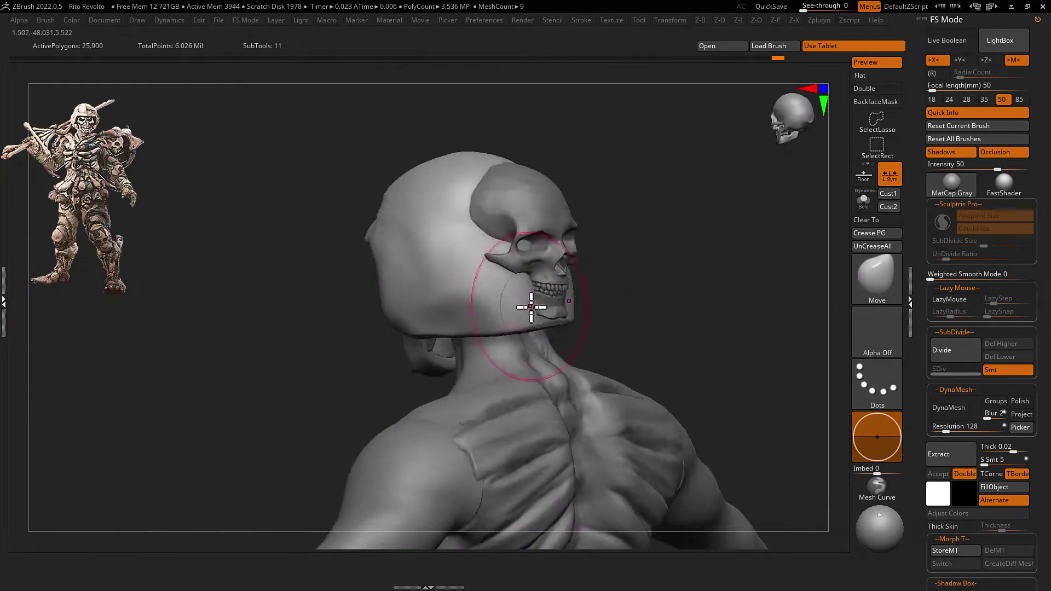
Solo the skull and show its polygroup wireframe from a side view
alt+click(532, 218)
key(w)
key(q)
mouse_move(532, 217)
right_down()
mouse_move(563, 263)
mouse_move(582, 207)
mouse_move(570, 258)
mouse_move(584, 274)
right_up()
alt+click(531, 305)
key(shift+f)
mouse_move(531, 305)
right_down()
mouse_move(507, 345)
mouse_move(619, 302)
right_up()
Hide the skull's jaw polygroup and run Close Holes to seal the mesh
key(b)
key(c)
key(l)
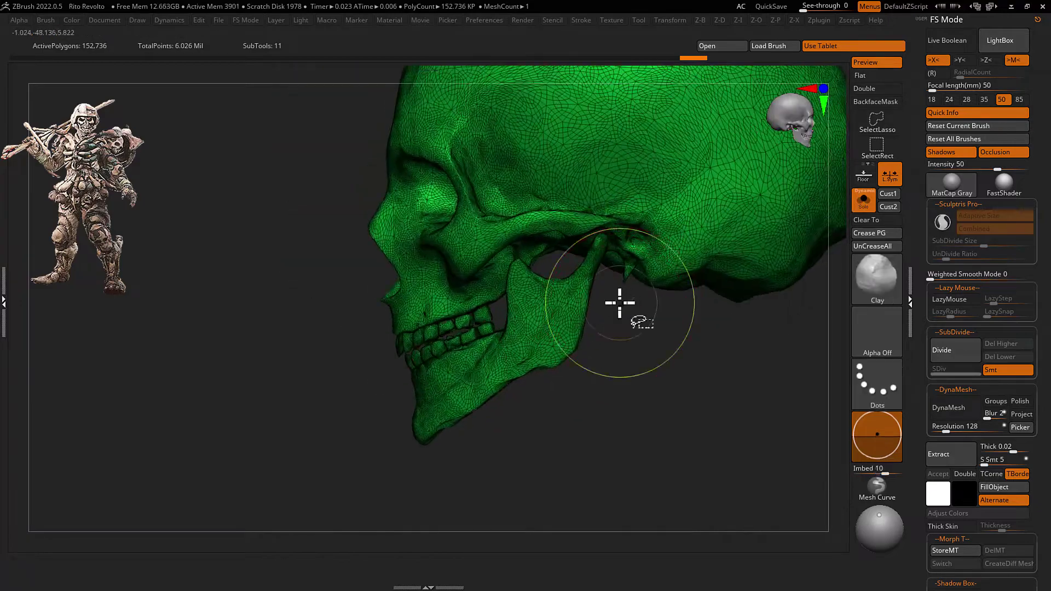
ctrl+shift+click(497, 318)
key(space)
click(618, 119)
key(shift+f)
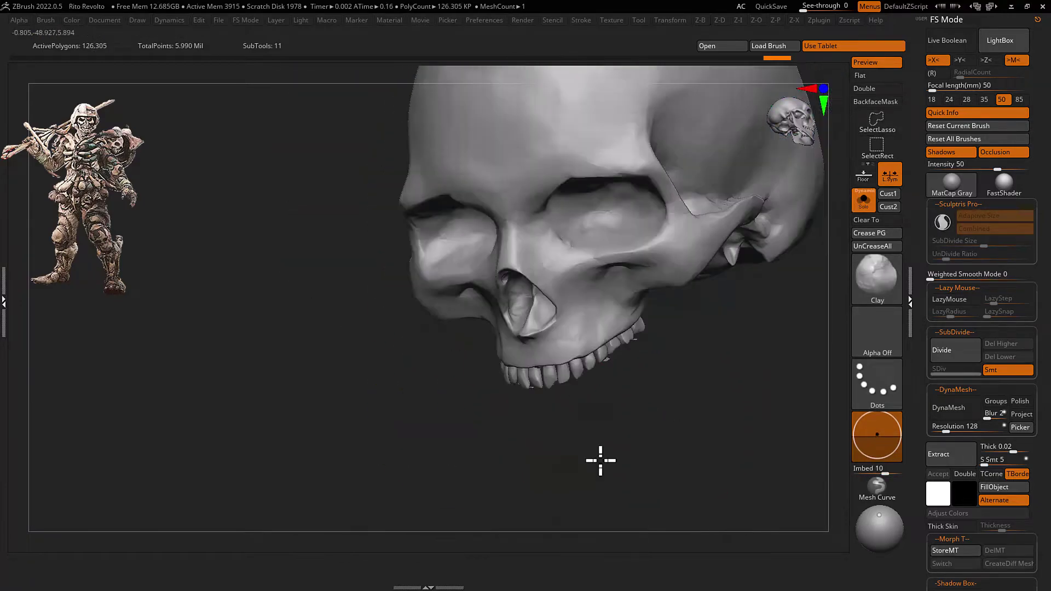
right_drag(601, 460, 594, 322)
Scale the skull with the Transpose gizmo so it fits snugly inside the helmet
key(w)
right_drag(601, 214, 600, 254)
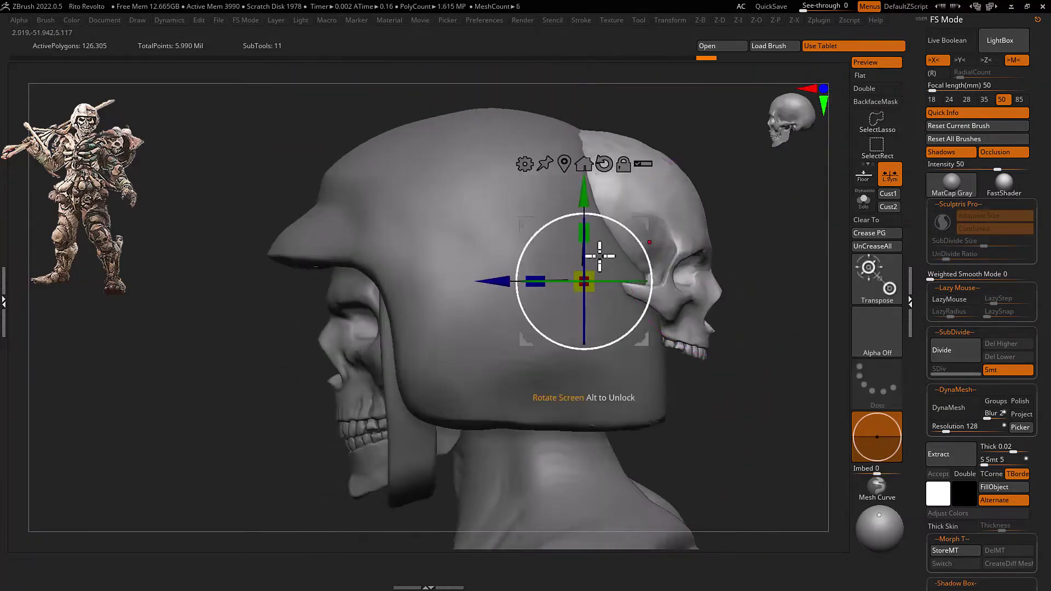
key(q)
mouse_move(732, 241)
right_down()
mouse_move(668, 270)
mouse_move(642, 313)
right_up()
alt+click(617, 283)
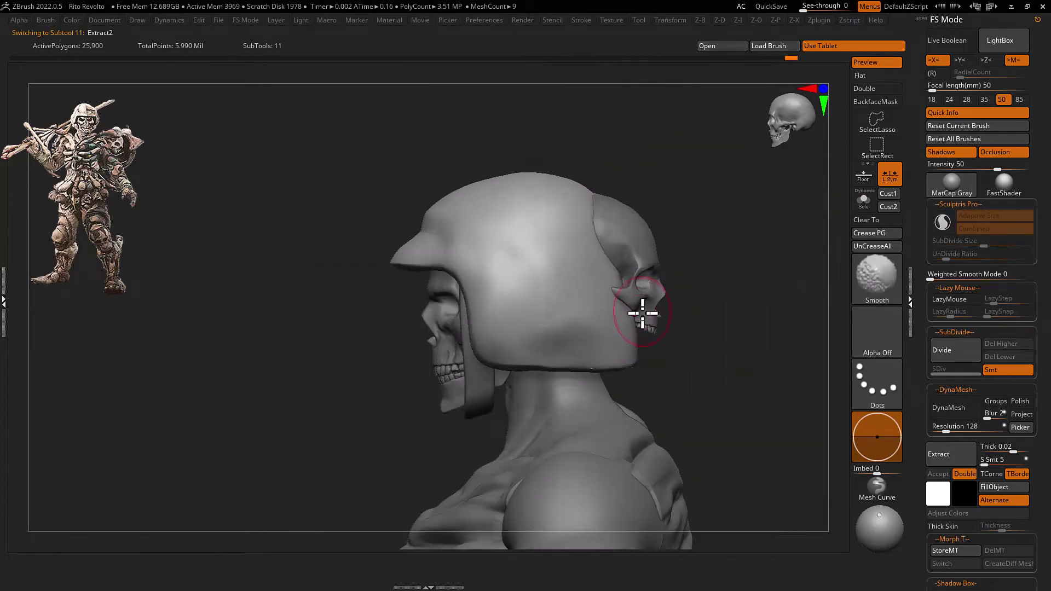
alt+click(651, 303)
key(w)
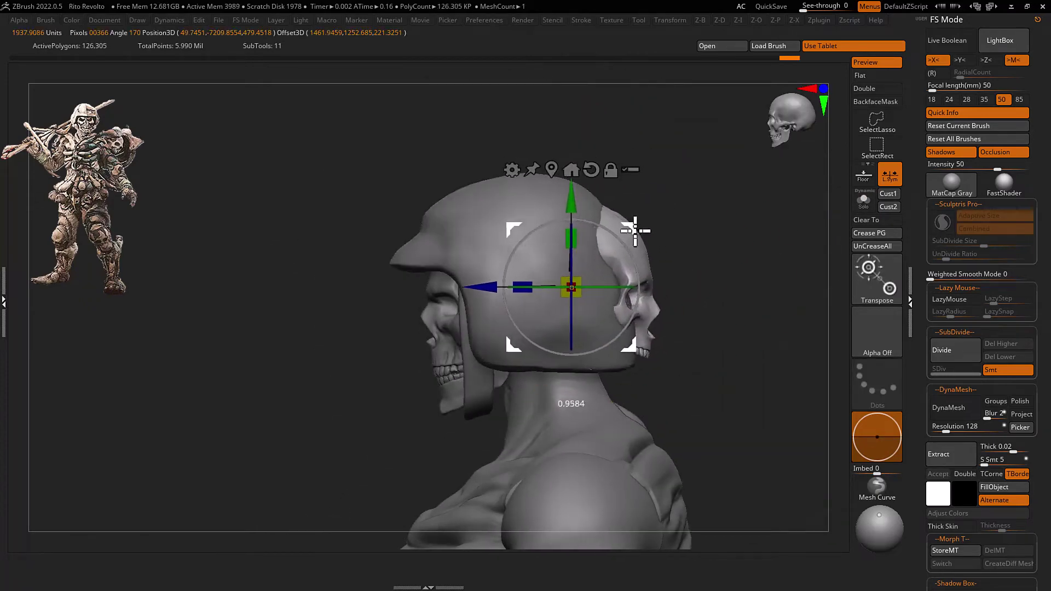
key(b)
key(m)
key(v)
mouse_move(599, 253)
ctrl+right_down()
mouse_move(614, 300)
mouse_move(685, 286)
ctrl+right_up()
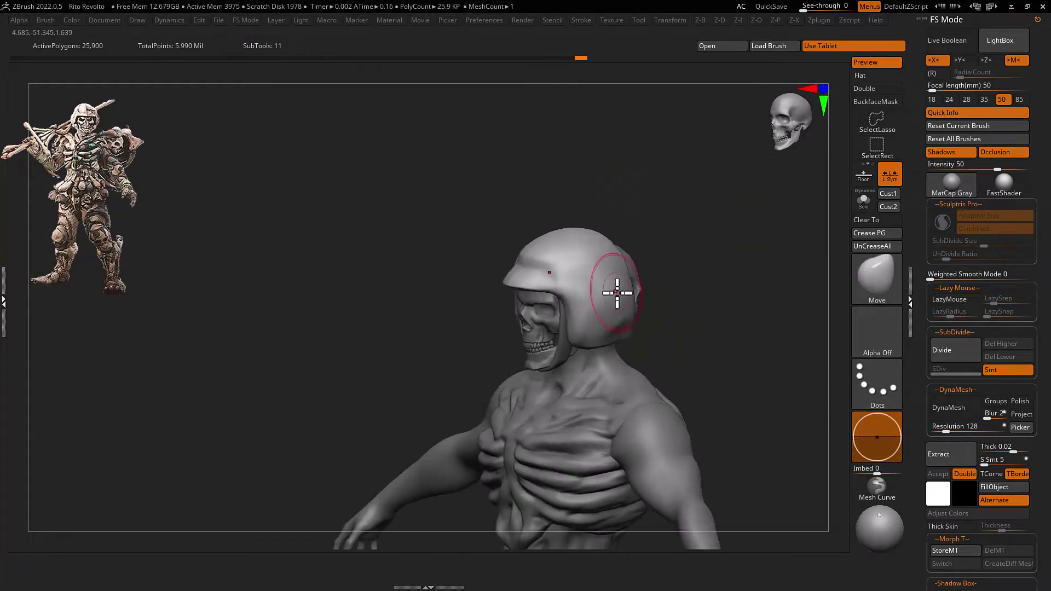
mouse_move(633, 318)
shift+right_down()
mouse_move(613, 291)
mouse_move(593, 300)
mouse_move(582, 337)
mouse_move(574, 314)
mouse_move(514, 328)
mouse_move(543, 268)
shift+right_up()
Check the face from above with Move and DamStandard brushes, ending on the chin strap subtool
alt+click(599, 293)
key(w)
key(q)
key(b)
key(d)
key(s)
mouse_move(537, 310)
right_down()
mouse_move(544, 250)
mouse_move(586, 352)
mouse_move(575, 365)
mouse_move(593, 364)
mouse_move(603, 292)
right_up()
key(b)
key(m)
key(v)
alt+click(592, 342)
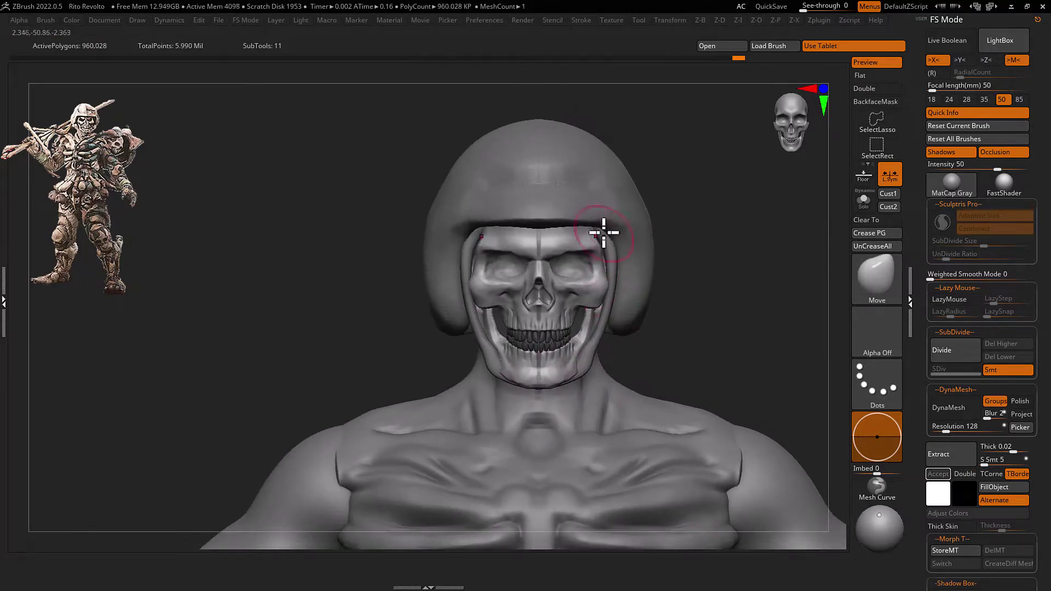
Turn the head sideways while switching between Move and Inflate brushes
right_drag(603, 232, 602, 236)
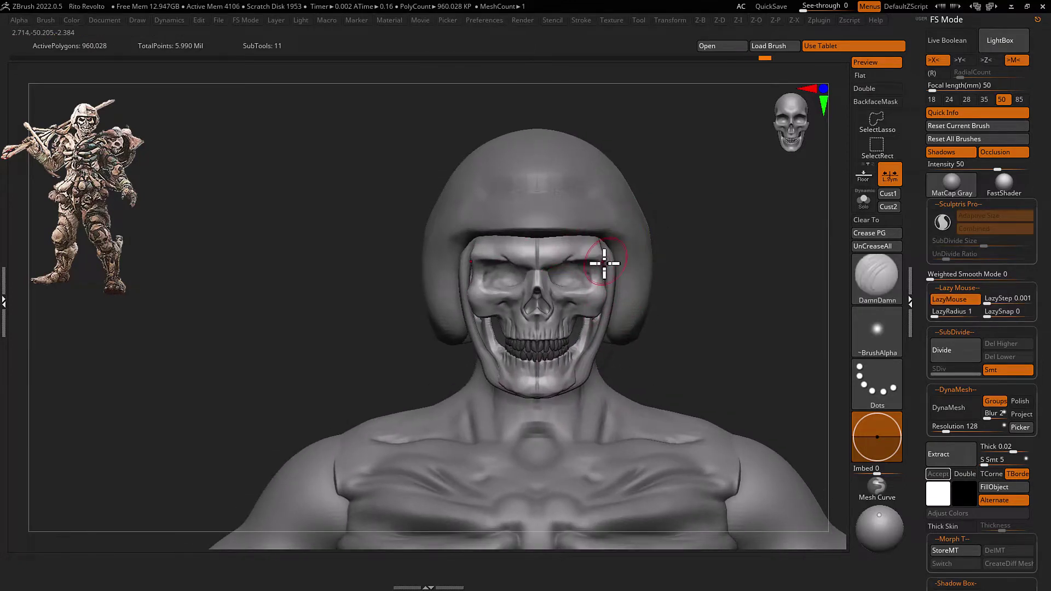
key(b)
key(m)
key(v)
mouse_move(563, 281)
right_down()
mouse_move(563, 335)
mouse_move(531, 305)
mouse_move(550, 322)
mouse_move(620, 296)
mouse_move(622, 266)
right_up()
key(b)
key(i)
key(n)
DynaMesh the helmet (Extract2) at resolution 32
alt+click(619, 291)
key(b)
key(d)
key(d)
right_drag(758, 311, 759, 310)
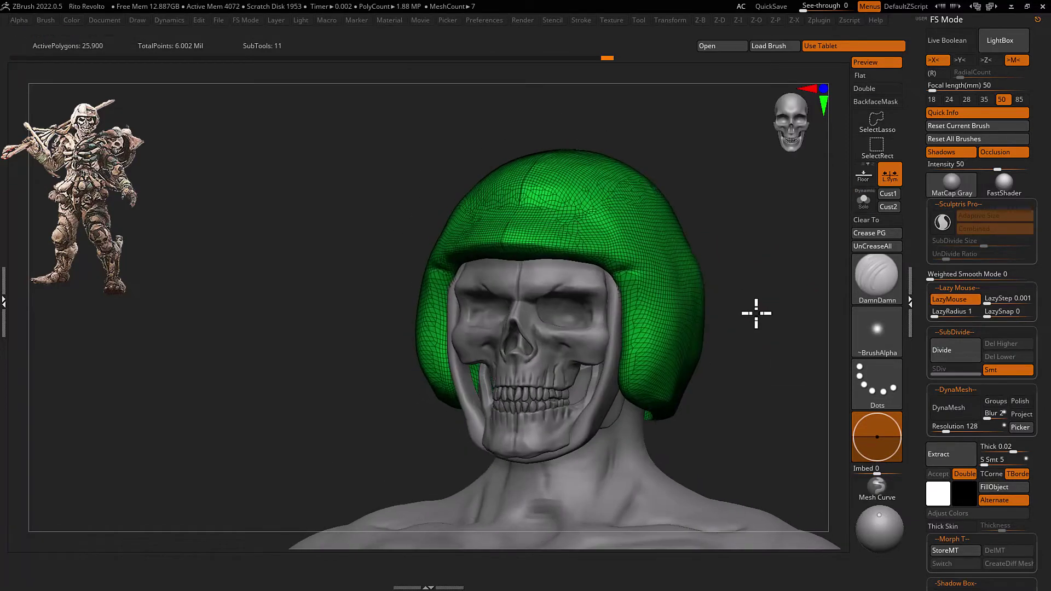
drag(956, 427, 939, 430)
mouse_move(654, 226)
right_down()
mouse_move(548, 263)
mouse_move(540, 235)
mouse_move(568, 237)
mouse_move(515, 237)
right_up()
Polish the remeshed helmet and carve a crisp brim line across its front with DamStandard
key(b)
key(p)
key(o)
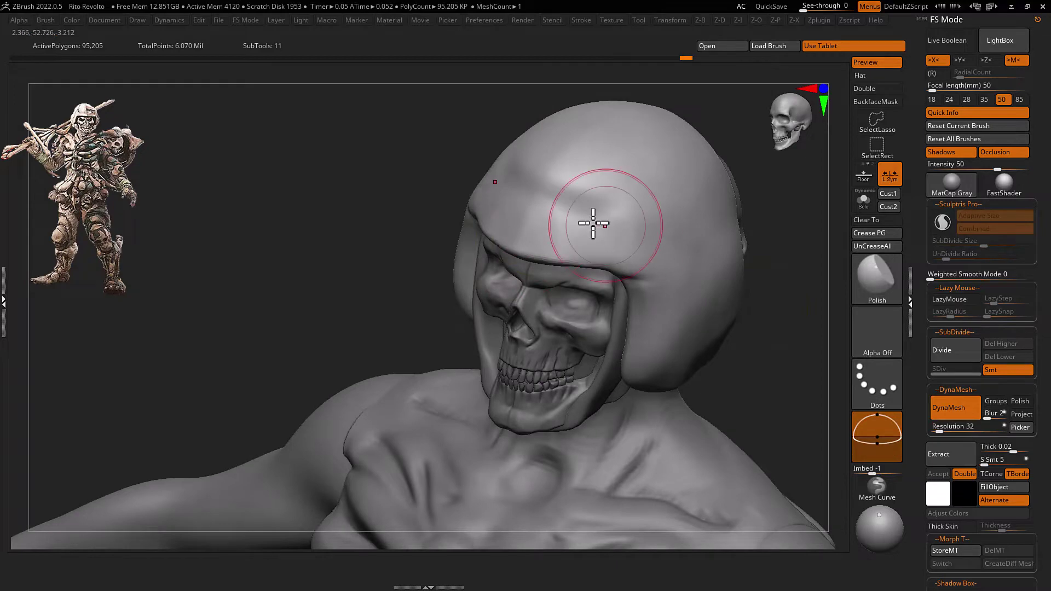
mouse_move(593, 223)
right_down()
mouse_move(645, 240)
mouse_move(609, 301)
mouse_move(570, 263)
right_up()
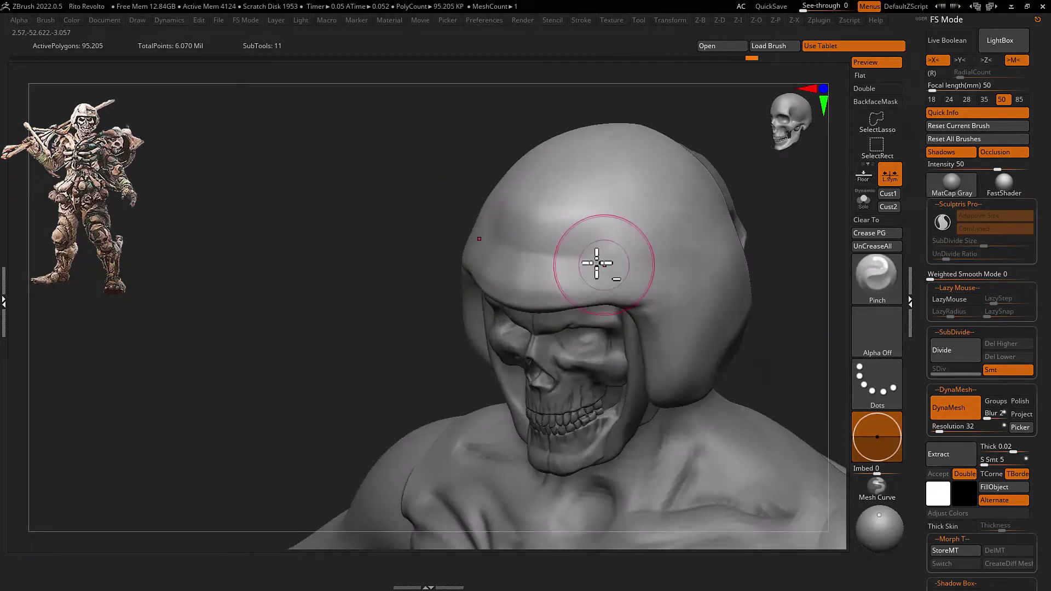
mouse_move(622, 287)
right_down()
mouse_move(610, 258)
mouse_move(638, 289)
mouse_move(561, 301)
right_up()
key(space)
key(b)
key(d)
key(s)
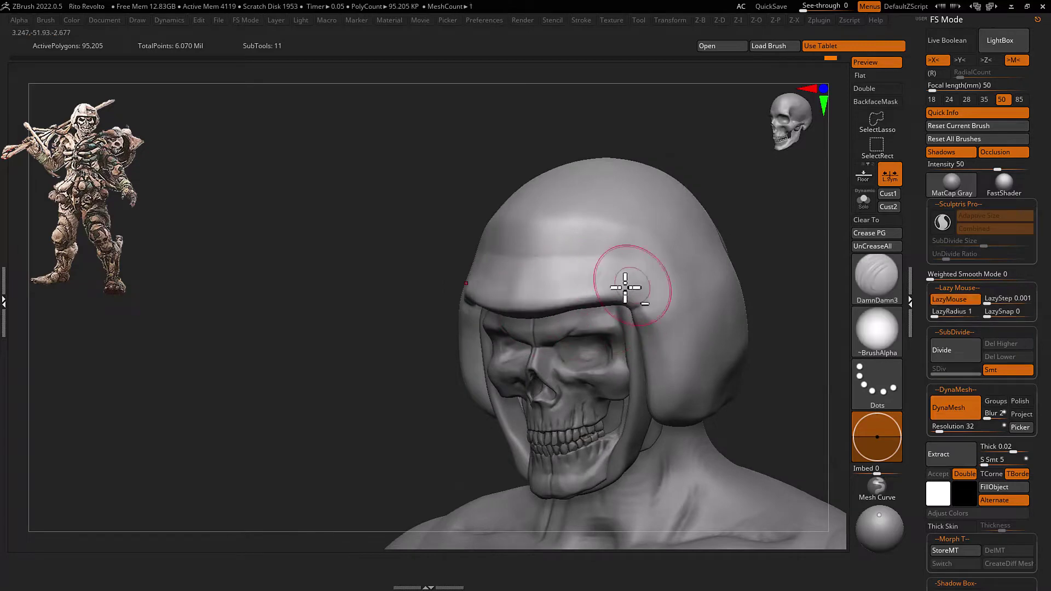
mouse_move(635, 266)
right_down()
mouse_move(643, 272)
mouse_move(626, 274)
mouse_move(582, 321)
mouse_move(612, 296)
mouse_move(679, 305)
mouse_move(638, 281)
mouse_move(704, 305)
right_up()
Select the MoveInfiniteDepth brush and recentre the model in view
key(b)
key(m)
key(v)
key(b)
key(p)
key(o)
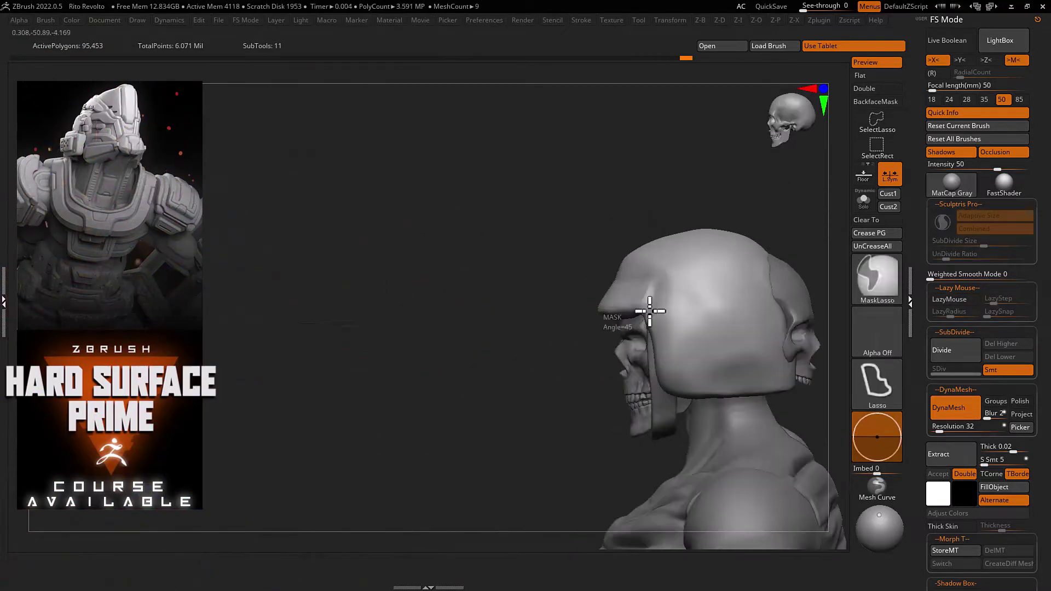
key(ctrl+space)
key(b)
key(m)
key(i)
key(f)
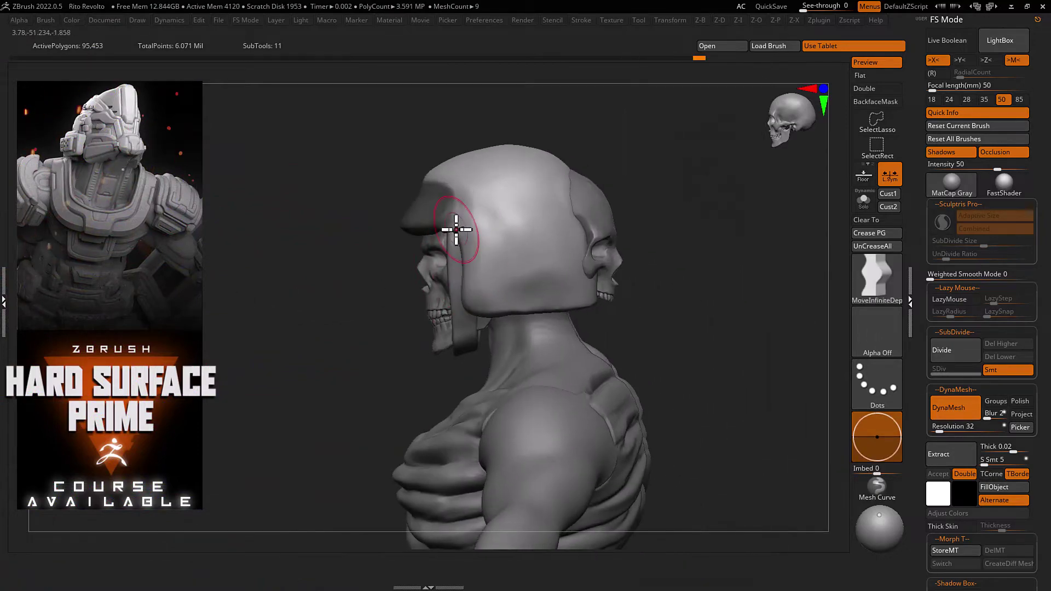
Try Clay, Polish and TrimDynamic brushes on the helmet from a three-quarter view
key(b)
key(c)
key(l)
mouse_move(469, 265)
right_down()
mouse_move(493, 298)
mouse_move(482, 343)
mouse_move(502, 347)
mouse_move(467, 244)
mouse_move(448, 352)
mouse_move(529, 290)
mouse_move(444, 291)
mouse_move(481, 307)
mouse_move(422, 305)
mouse_move(441, 293)
mouse_move(434, 312)
mouse_move(461, 297)
right_up()
key(b)
key(p)
key(o)
key(b)
key(t)
key(d)
mouse_move(361, 332)
right_down()
mouse_move(426, 351)
mouse_move(479, 336)
mouse_move(454, 376)
mouse_move(465, 354)
mouse_move(410, 373)
mouse_move(441, 368)
mouse_move(516, 317)
mouse_move(499, 307)
mouse_move(515, 321)
mouse_move(528, 305)
mouse_move(534, 323)
mouse_move(477, 380)
right_up()
Pull the helmet's side flaps down around the skull's cheeks
alt+click(410, 373)
alt+click(517, 329)
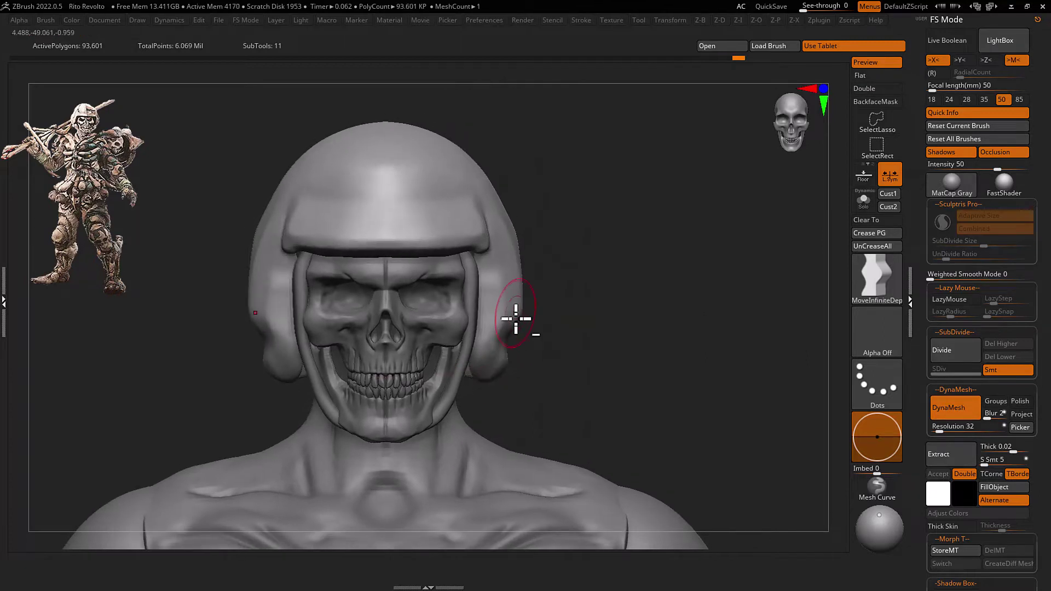
right_drag(516, 318, 529, 323)
right_drag(505, 239, 527, 267)
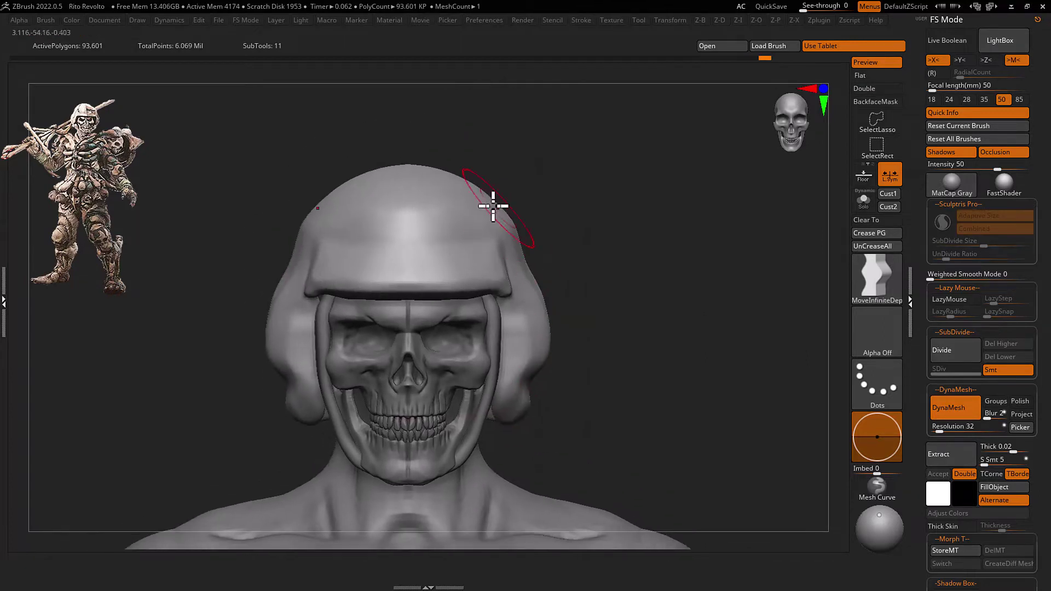
mouse_move(526, 405)
right_down()
mouse_move(513, 383)
mouse_move(556, 388)
mouse_move(547, 329)
mouse_move(544, 354)
mouse_move(526, 352)
mouse_move(460, 399)
mouse_move(425, 394)
right_up()
Pick a soft ClayBuildup brush on the body model, then select the chin strap
alt+click(421, 390)
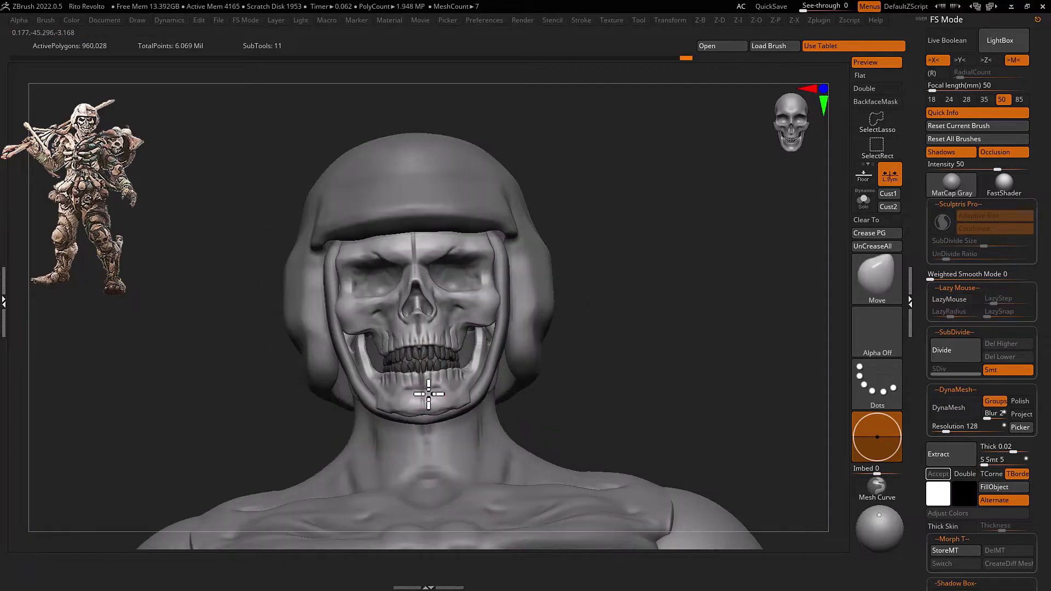
mouse_move(442, 436)
right_down()
mouse_move(435, 375)
mouse_move(504, 336)
mouse_move(582, 331)
mouse_move(556, 301)
mouse_move(564, 307)
mouse_move(488, 356)
mouse_move(554, 296)
right_up()
alt+click(481, 371)
key(b)
click(542, 333)
key(b)
key(m)
key(v)
alt+click(493, 339)
Select the chin strap (Extract1) with other subtools ghosted to fit it under the jaw
alt+click(518, 285)
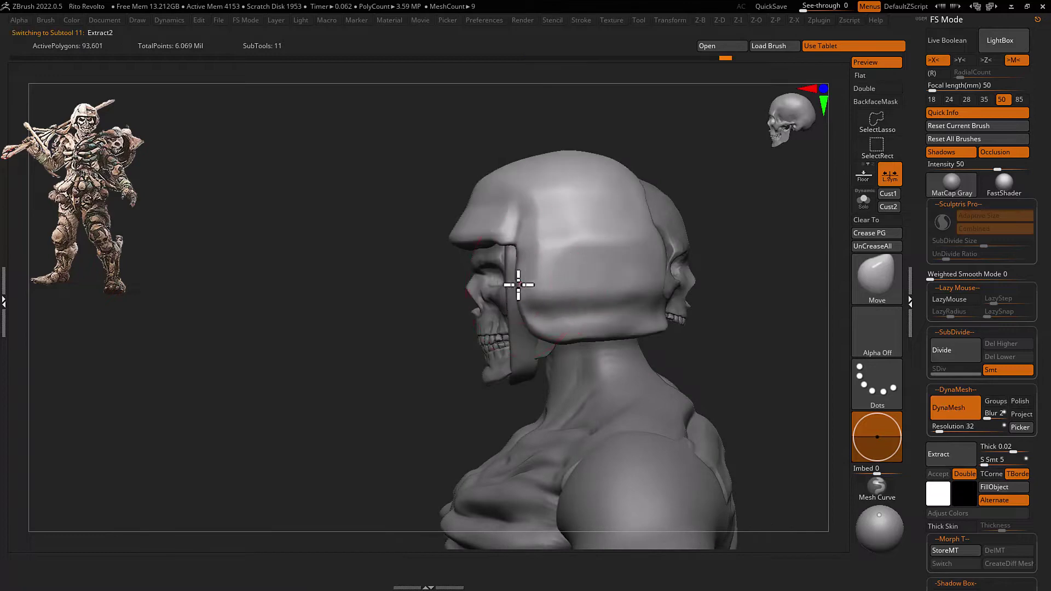
alt+click(534, 270)
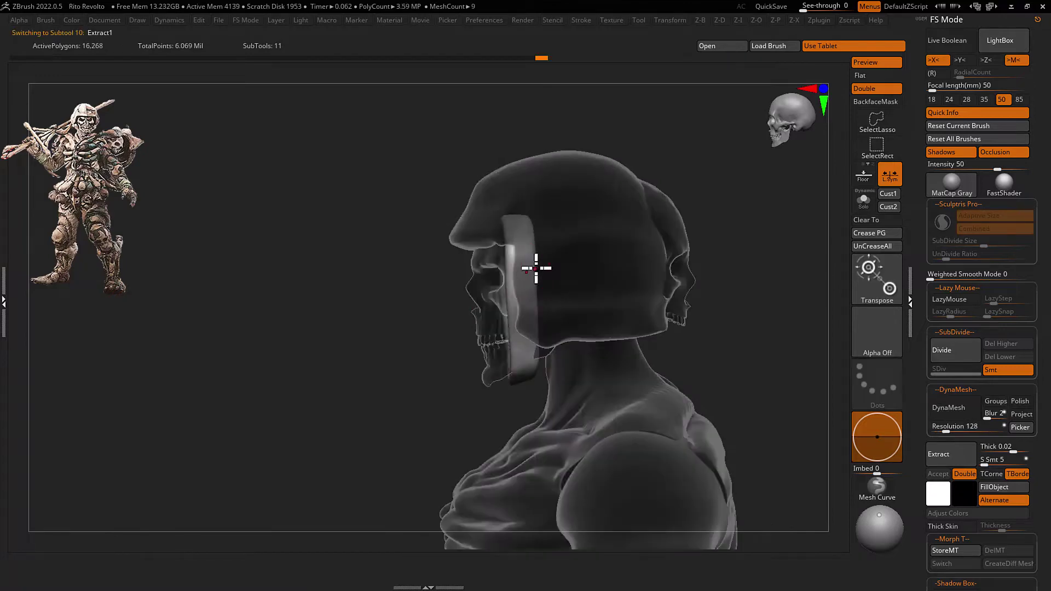
mouse_move(535, 335)
right_down()
mouse_move(539, 305)
mouse_move(537, 347)
mouse_move(543, 327)
right_up()
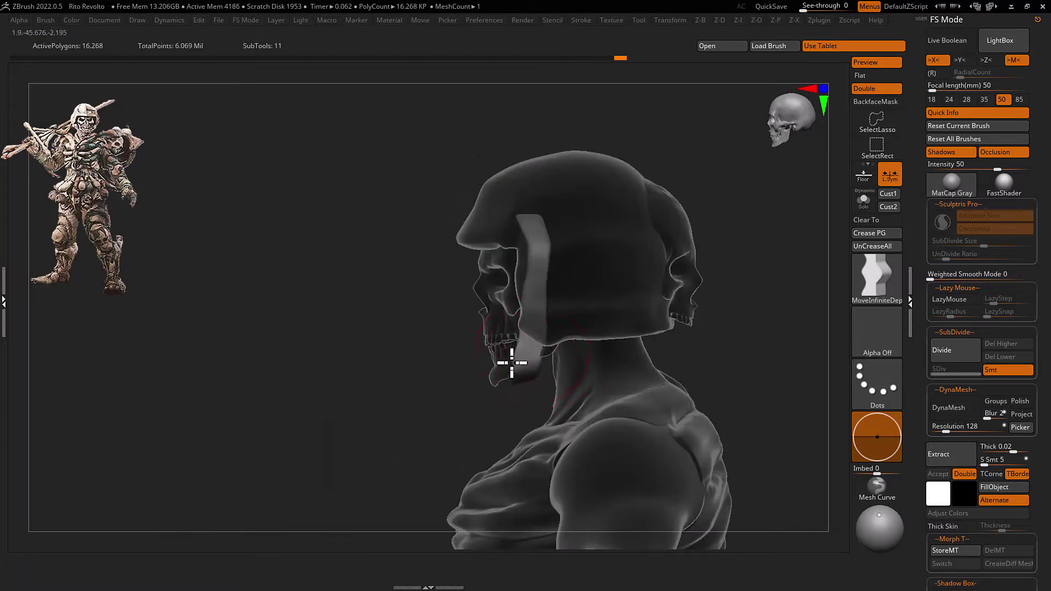
right_drag(512, 362, 543, 344)
alt+click(562, 338)
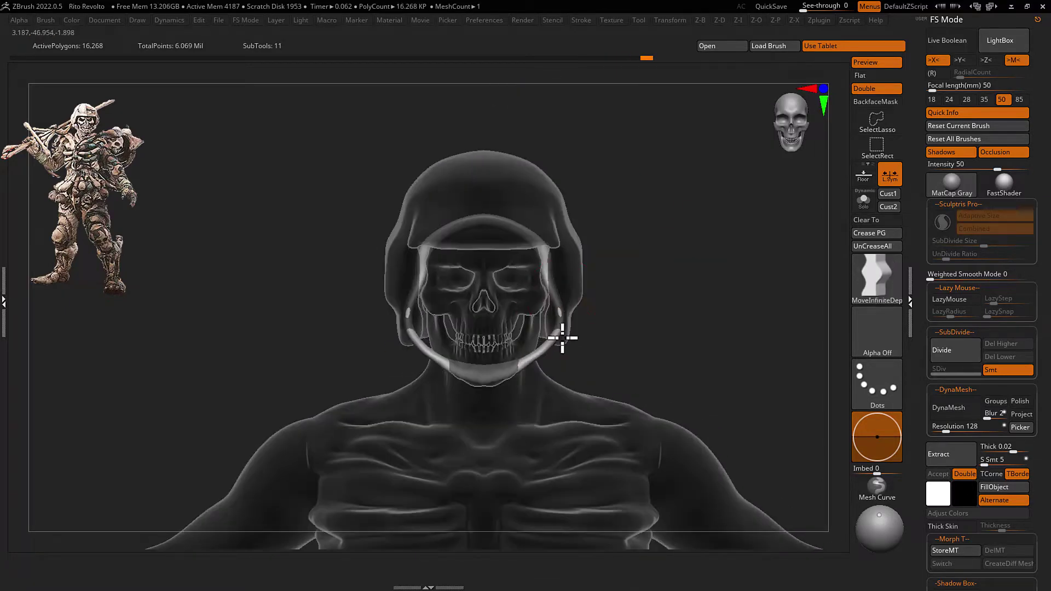
alt+click(537, 344)
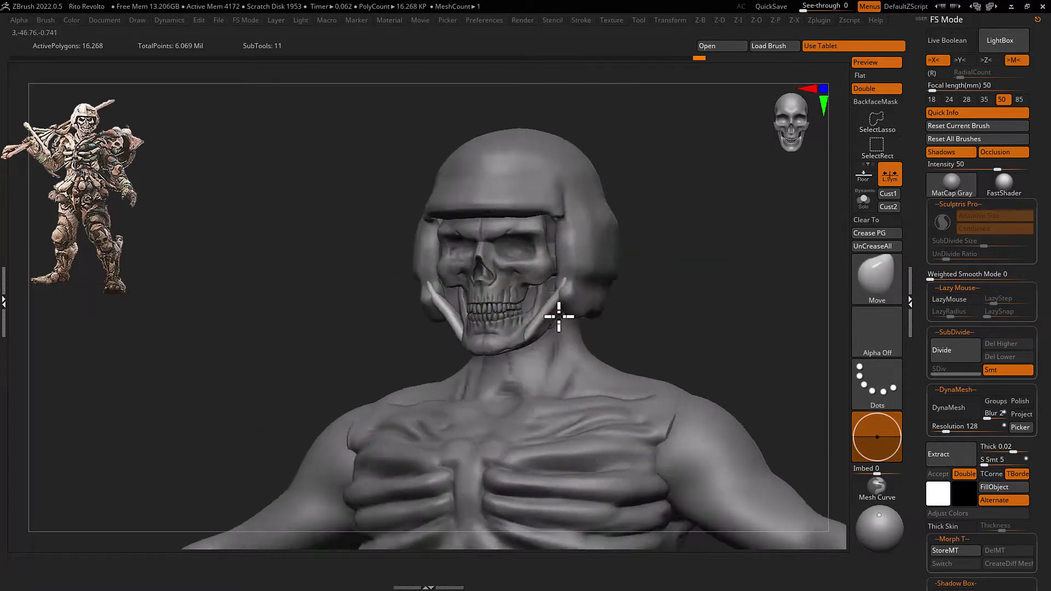
mouse_move(557, 298)
right_down()
mouse_move(594, 312)
mouse_move(570, 279)
mouse_move(530, 326)
mouse_move(562, 313)
right_up()
key(b)
key(c)
key(l)
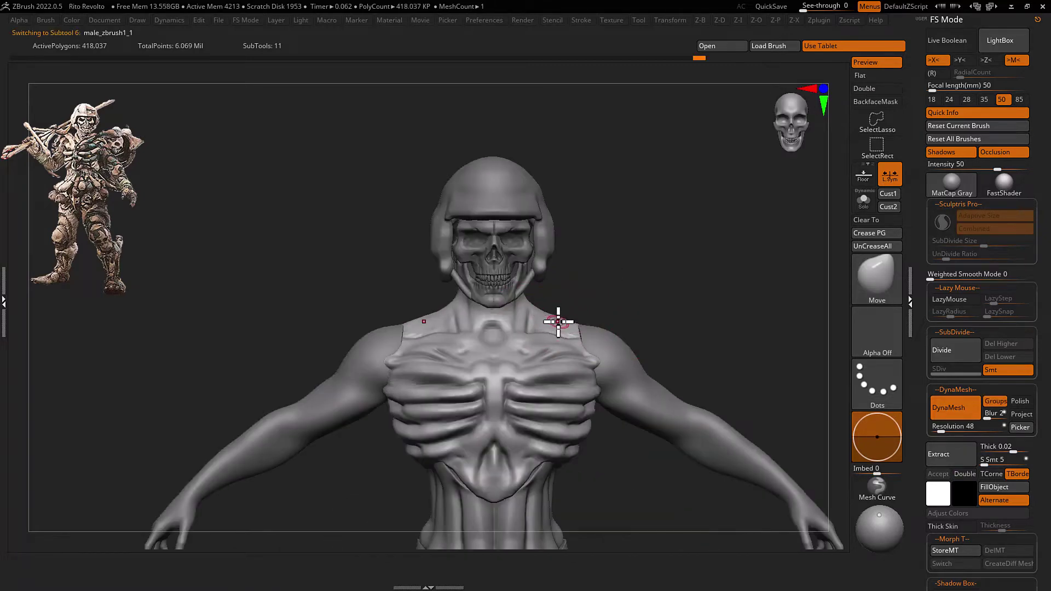
Build up the rib-cage chest with ClayBuildup, Move and DamStandard, soloed and see-through
mouse_move(559, 341)
right_down()
mouse_move(598, 345)
mouse_move(512, 298)
mouse_move(511, 312)
mouse_move(520, 301)
mouse_move(554, 312)
mouse_move(606, 269)
mouse_move(580, 312)
mouse_move(566, 284)
mouse_move(528, 305)
mouse_move(595, 285)
mouse_move(619, 239)
mouse_move(553, 279)
mouse_move(547, 329)
mouse_move(568, 336)
mouse_move(535, 306)
right_up()
key(b)
key(c)
key(b)
key(b)
key(m)
key(v)
key(b)
key(d)
key(s)
key(shift+s)
key(shift+s)
Refine the chest armour with the Standard brush from a straight front view
key(b)
key(s)
key(t)
key(b)
key(s)
key(t)
mouse_move(604, 283)
right_down()
mouse_move(531, 321)
mouse_move(568, 279)
mouse_move(629, 277)
mouse_move(628, 263)
mouse_move(609, 271)
mouse_move(650, 288)
right_up()
Restore full opacity and duplicate the subtool to make the shoulder skulls
key(b)
key(m)
key(i)
key(b)
key(m)
key(v)
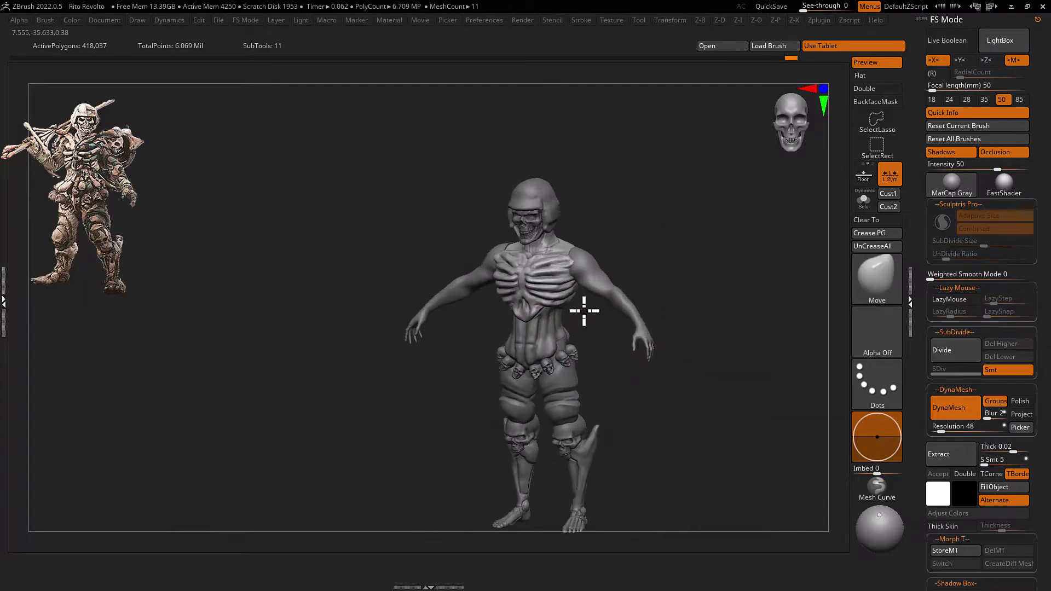
key(ctrl+shift+d)
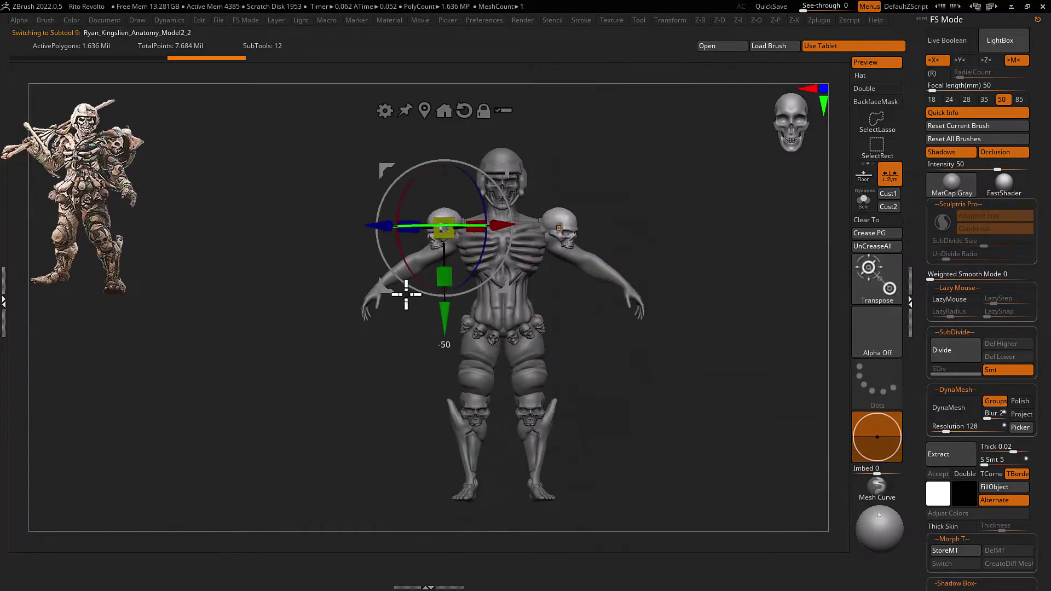
Reposition the shoulder skull with the Transpose gizmo so it sits on the shoulder
drag(649, 213, 615, 261)
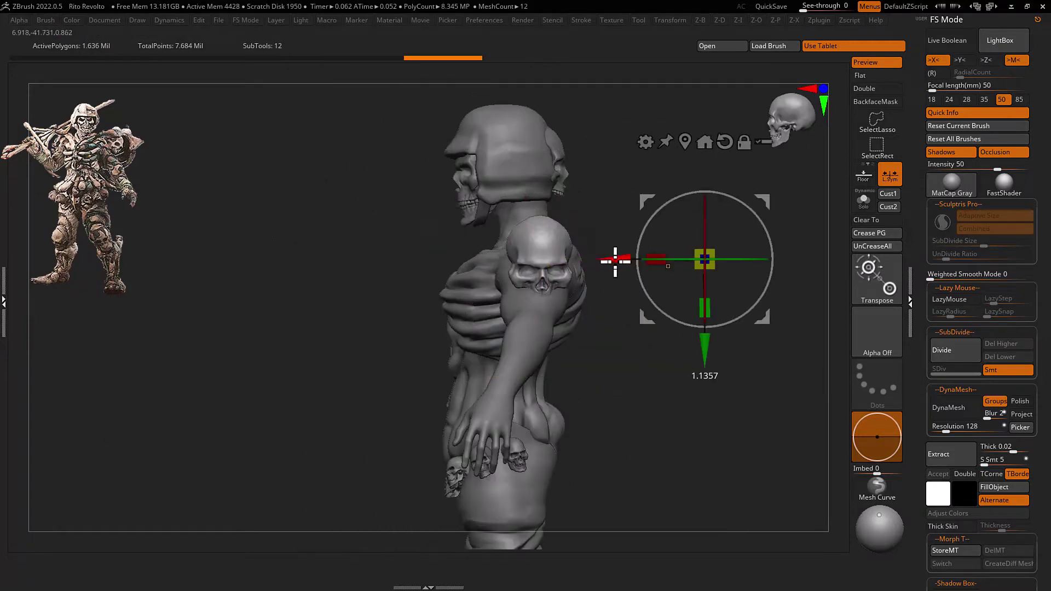
shift+drag(647, 354, 709, 225)
key(b)
key(c)
key(l)
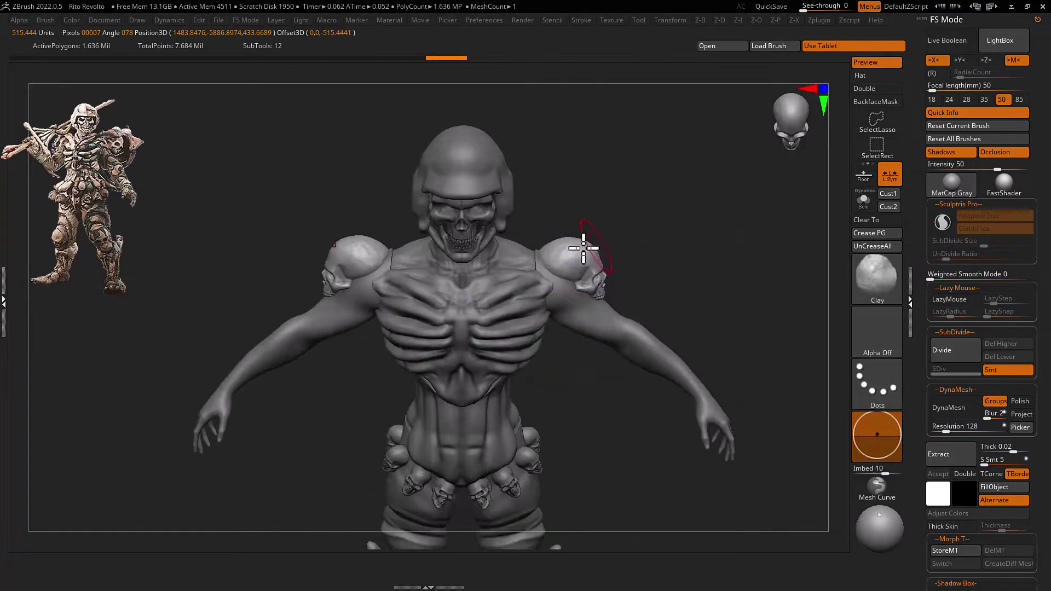
alt+click(384, 193)
key(alt+s)
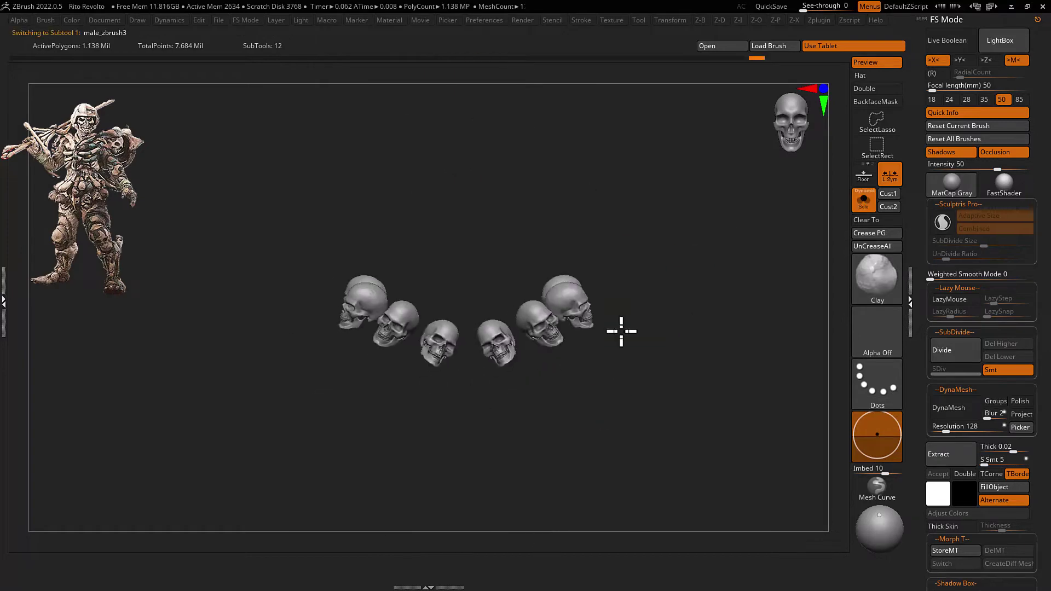
key(w)
key(alt+s)
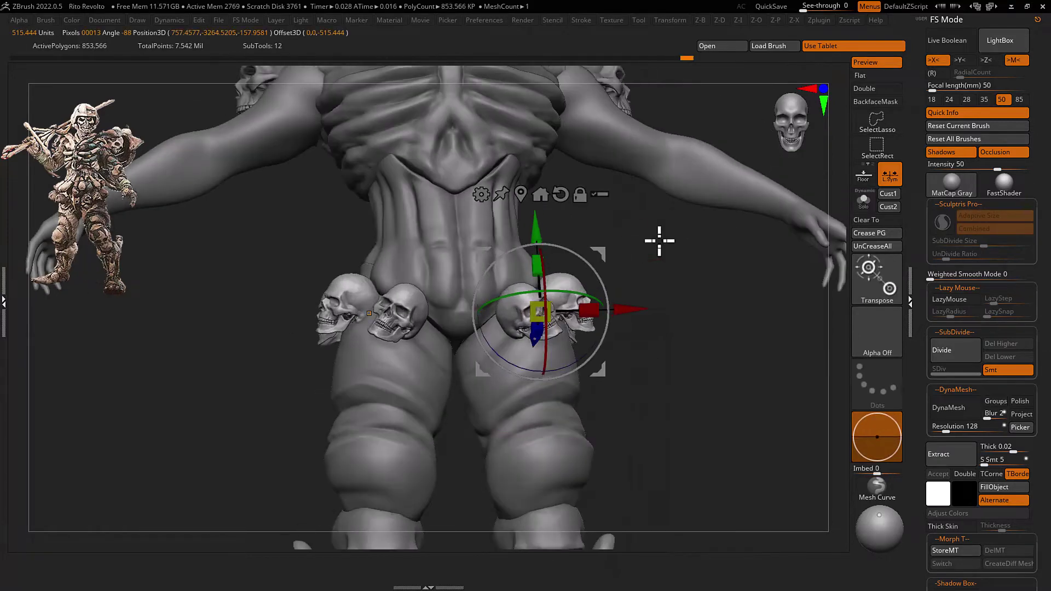
drag(659, 240, 627, 312)
Lasso-hide everything but the arms, solo them, then hide the second arm
key(f)
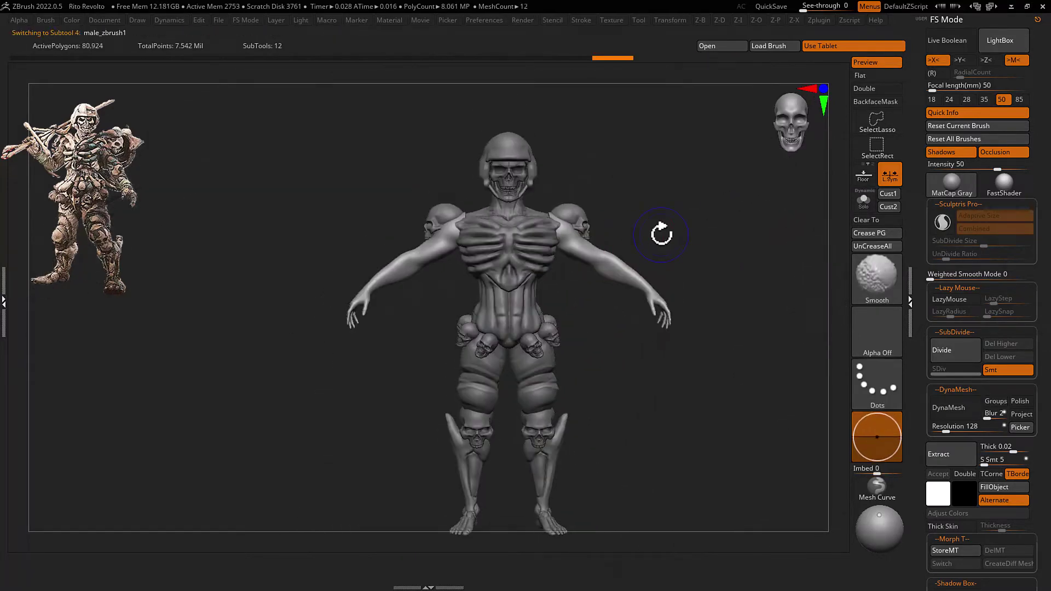
ctrl+shift+drag(653, 225, 731, 287)
mouse_move(577, 320)
ctrl+shift+mouse_down()
mouse_move(565, 312)
mouse_move(728, 223)
mouse_move(628, 234)
ctrl+shift+mouse_up()
key(alt+s)
click(941, 427)
ctrl+shift+click(628, 234)
drag(727, 194, 686, 223)
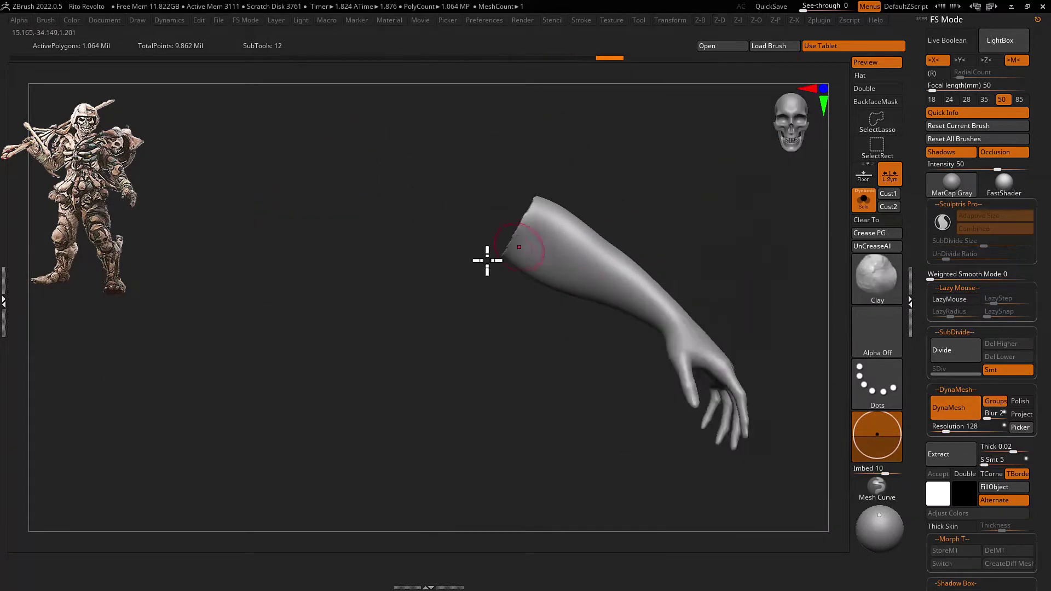
Cut off the hand end of the arm tube and set up curve slicing
mouse_move(551, 159)
ctrl+shift+mouse_down()
mouse_move(628, 257)
mouse_move(552, 345)
mouse_move(664, 272)
mouse_move(460, 256)
mouse_move(666, 125)
ctrl+shift+mouse_up()
mouse_move(711, 328)
mouse_down()
mouse_move(735, 312)
mouse_move(699, 380)
mouse_up()
mouse_move(500, 394)
mouse_down()
mouse_move(401, 307)
mouse_move(577, 366)
mouse_move(678, 279)
mouse_up()
key(b)
click(648, 276)
click(772, 7)
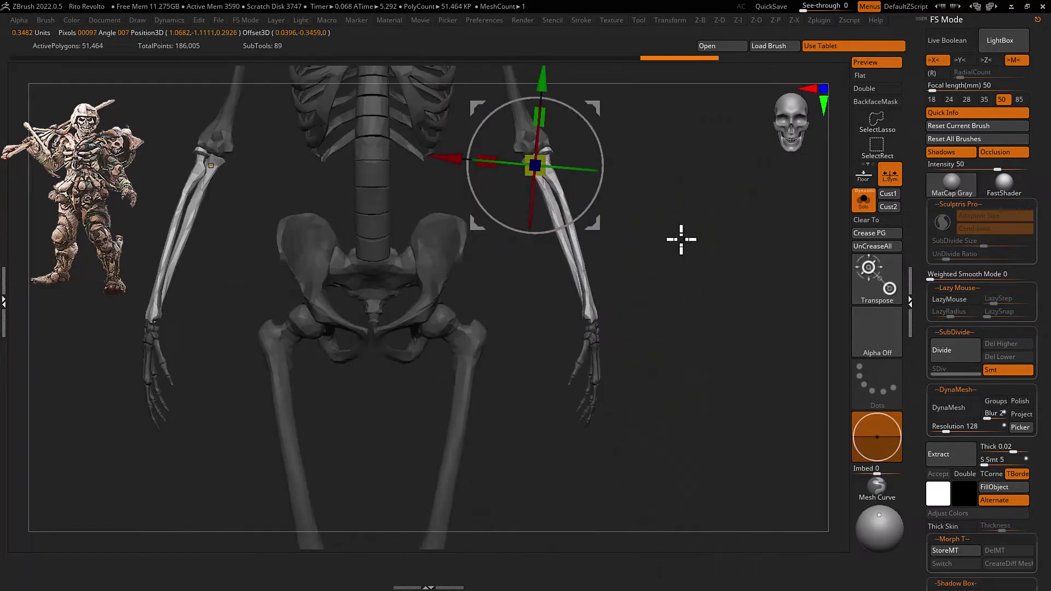
click(886, 206)
Select the forearm bone and the male_zbrush1_1 body part, checking arm placement
click(584, 307)
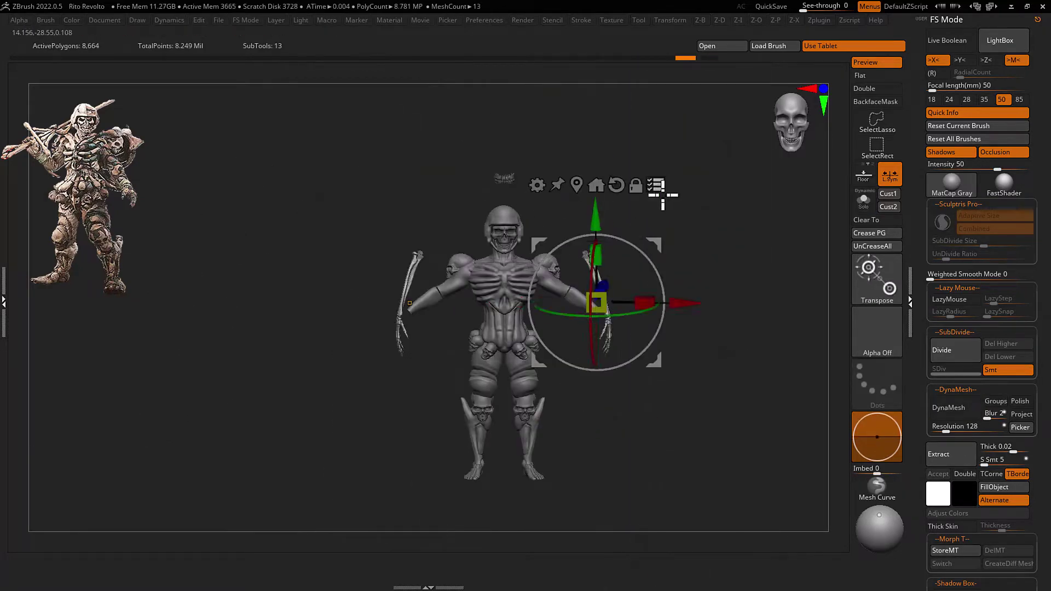
click(523, 289)
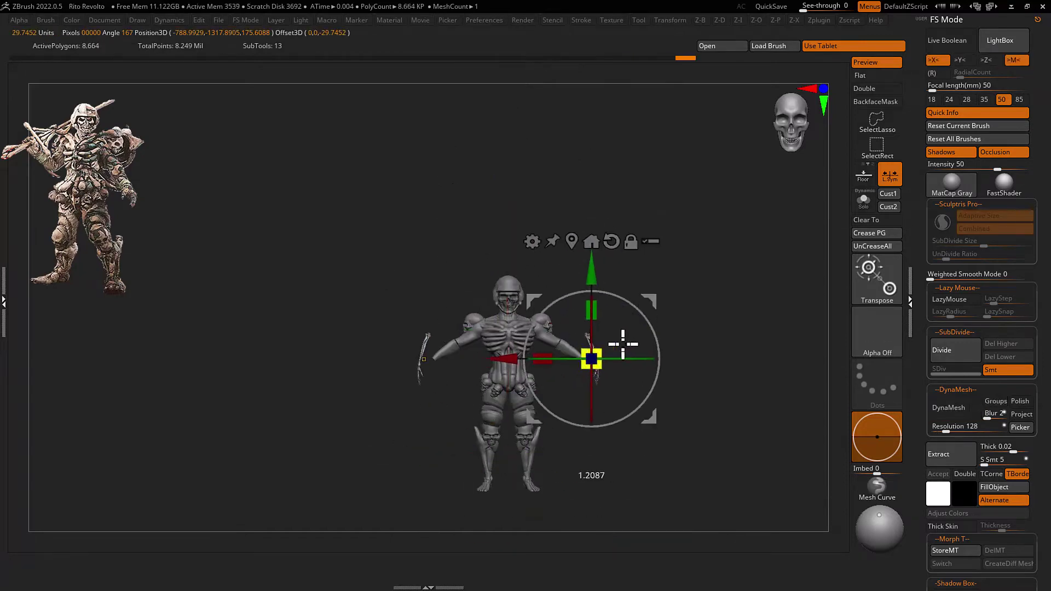
scroll(652, 298, up, 3)
mouse_move(716, 376)
mouse_down()
mouse_move(657, 307)
mouse_move(514, 279)
mouse_move(580, 200)
mouse_move(543, 234)
mouse_up()
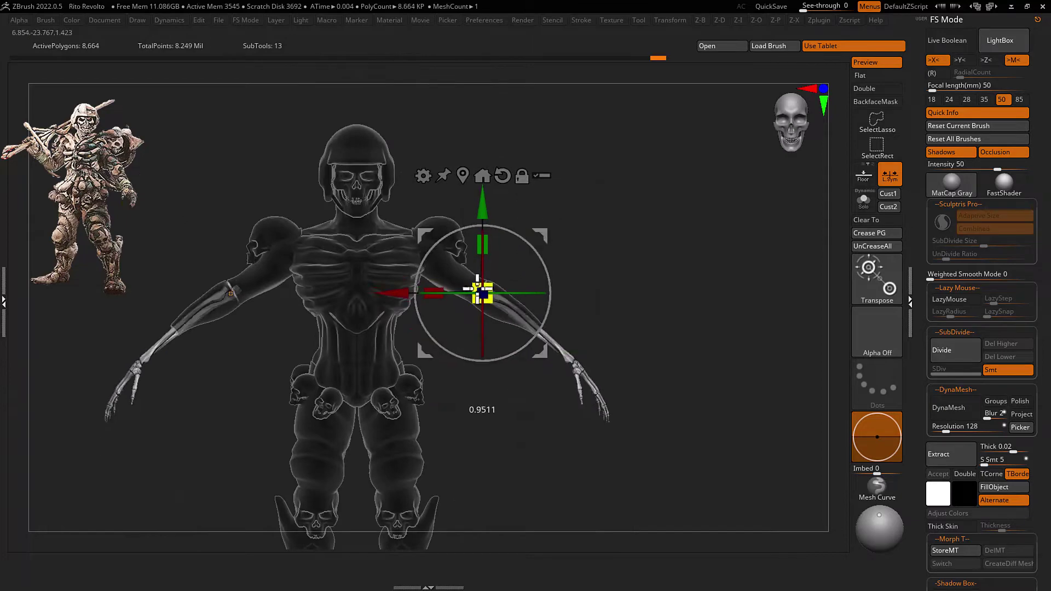
mouse_move(481, 293)
mouse_down()
mouse_move(647, 294)
mouse_move(545, 238)
mouse_move(585, 312)
mouse_move(479, 392)
mouse_up()
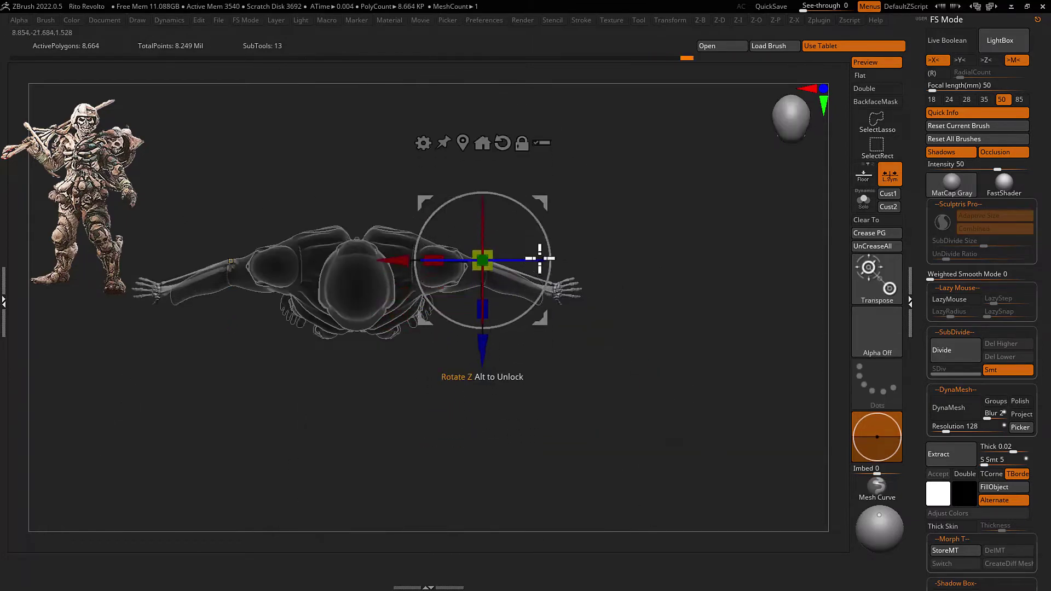
mouse_move(473, 368)
mouse_down()
mouse_move(591, 223)
mouse_move(549, 246)
mouse_up()
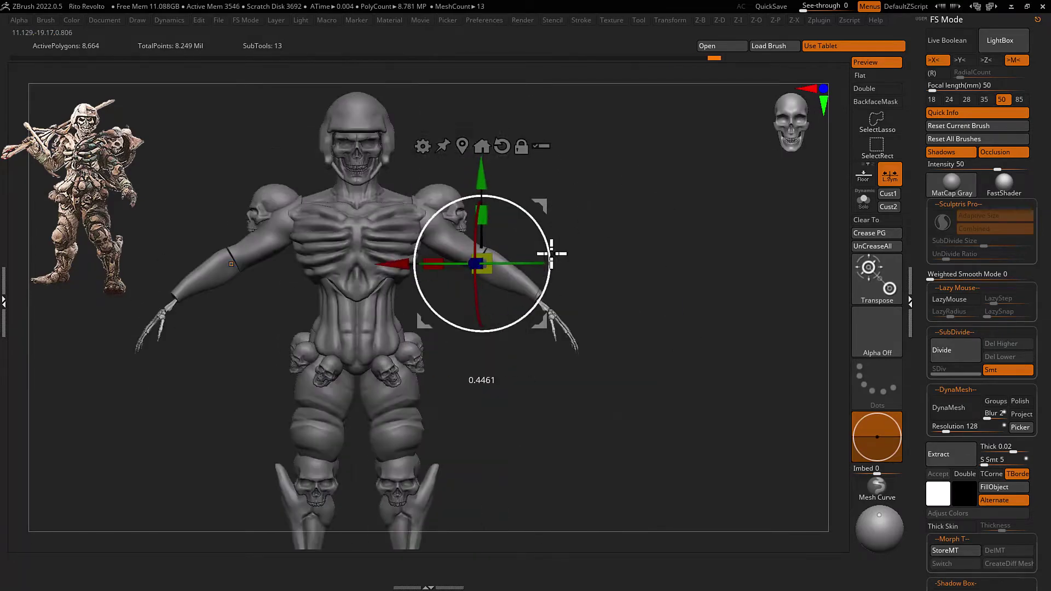
Isolate the forearm bone and delete its lower subdivision levels
key(q)
key(f)
key(shift+f)
mouse_move(586, 321)
mouse_down()
mouse_move(601, 272)
mouse_move(659, 301)
mouse_move(598, 284)
mouse_move(585, 306)
mouse_move(617, 382)
mouse_move(359, 286)
mouse_move(596, 283)
mouse_move(596, 327)
mouse_up()
key(shift+f)
click(999, 357)
Toggle solo on the arm bones, select the Inflate brush and the arm tube mesh
key(shift+ctrl+s)
key(b)
key(i)
key(n)
key(ctrl+shift+s)
key(ctrl+shift+s)
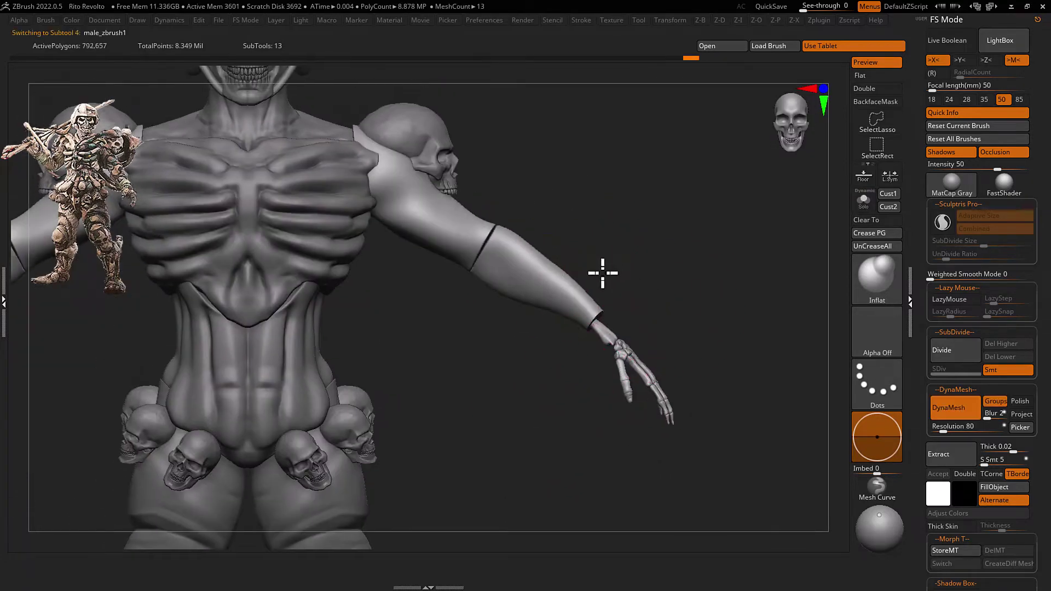
drag(603, 274, 582, 336)
alt+click(626, 300)
mouse_move(496, 283)
mouse_down()
mouse_move(610, 293)
mouse_move(553, 274)
mouse_move(675, 241)
mouse_up()
Select the arm tube subtool, slice it with SliceCurve and remesh both pieces
alt+click(676, 242)
key(ctrl+shift+s)
key(b)
click(679, 277)
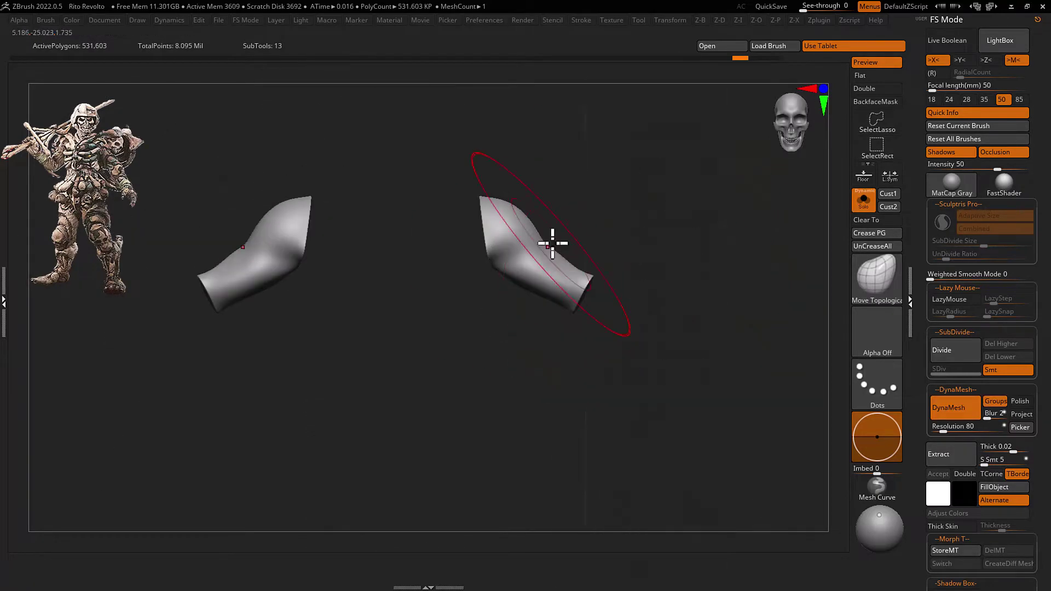
key(b)
key(m)
key(t)
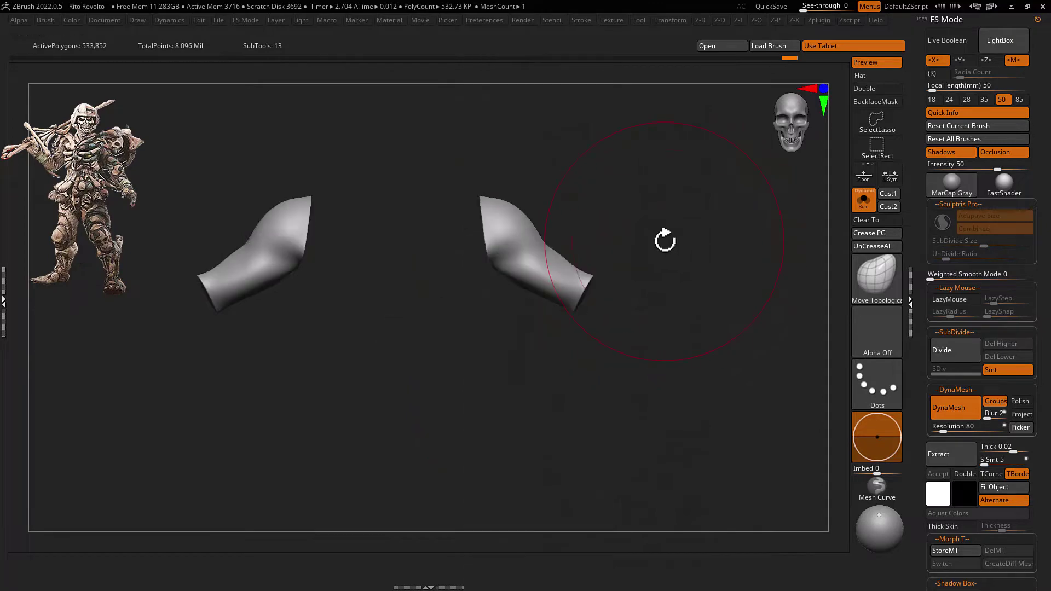
ctrl+drag(709, 315, 701, 308)
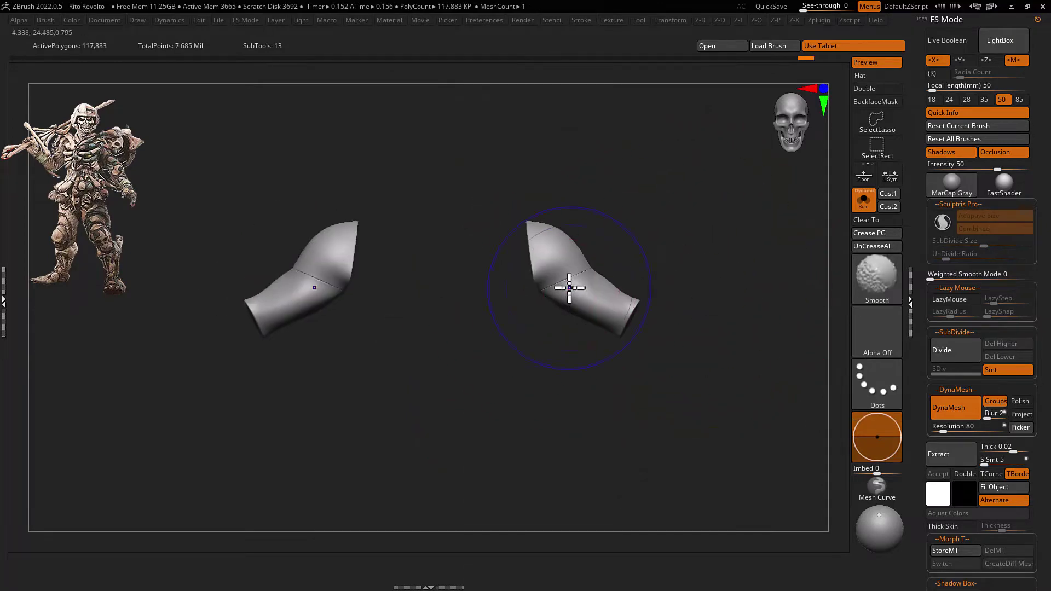
mouse_move(568, 287)
mouse_down()
mouse_move(643, 295)
mouse_move(630, 260)
mouse_up()
Cut the arm pieces with KnifeCurve and smooth the cut edges
key(b)
key(k)
key(c)
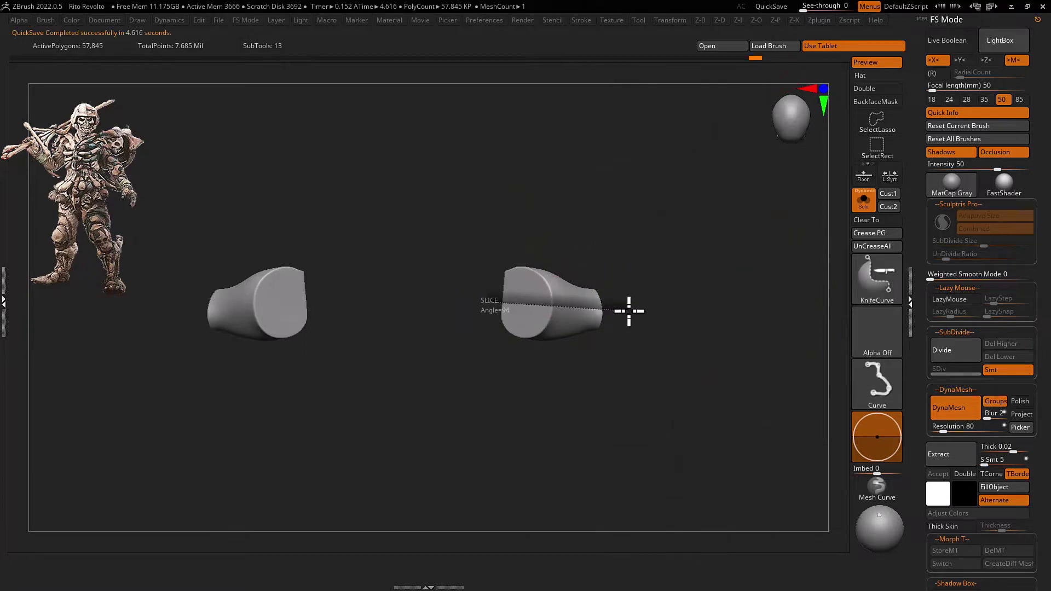
mouse_move(588, 282)
mouse_down()
mouse_move(558, 319)
mouse_move(593, 382)
mouse_up()
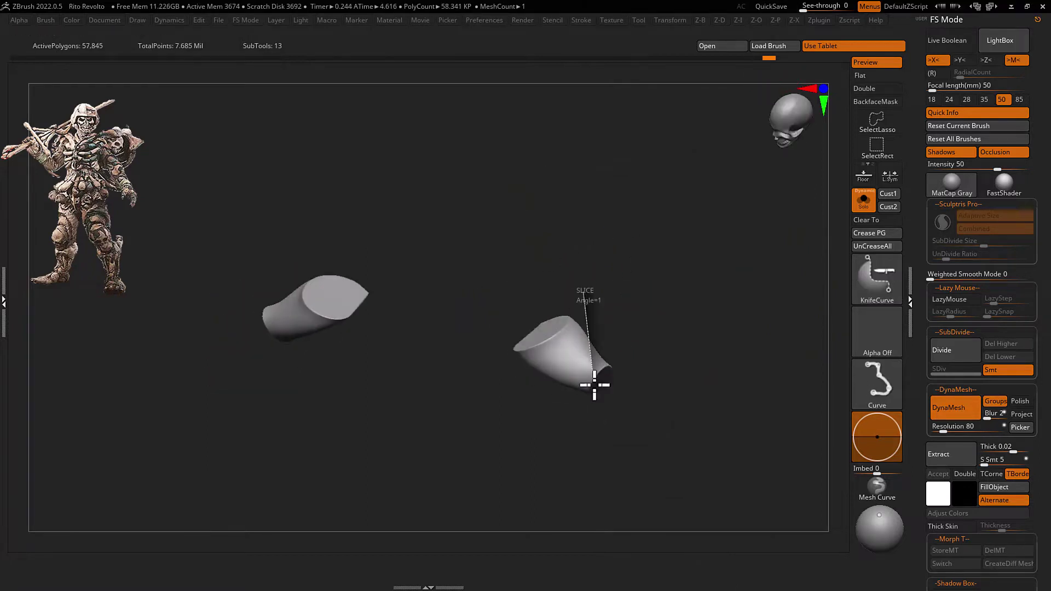
key(b)
key(t)
key(m)
key(shift+f)
key(shift+f)
key(b)
key(s)
key(m)
mouse_move(608, 300)
mouse_down()
mouse_move(596, 344)
mouse_move(473, 354)
mouse_up()
Knife-slice both arm pieces along a straight line and inspect the trimmed guards
key(b)
key(k)
key(c)
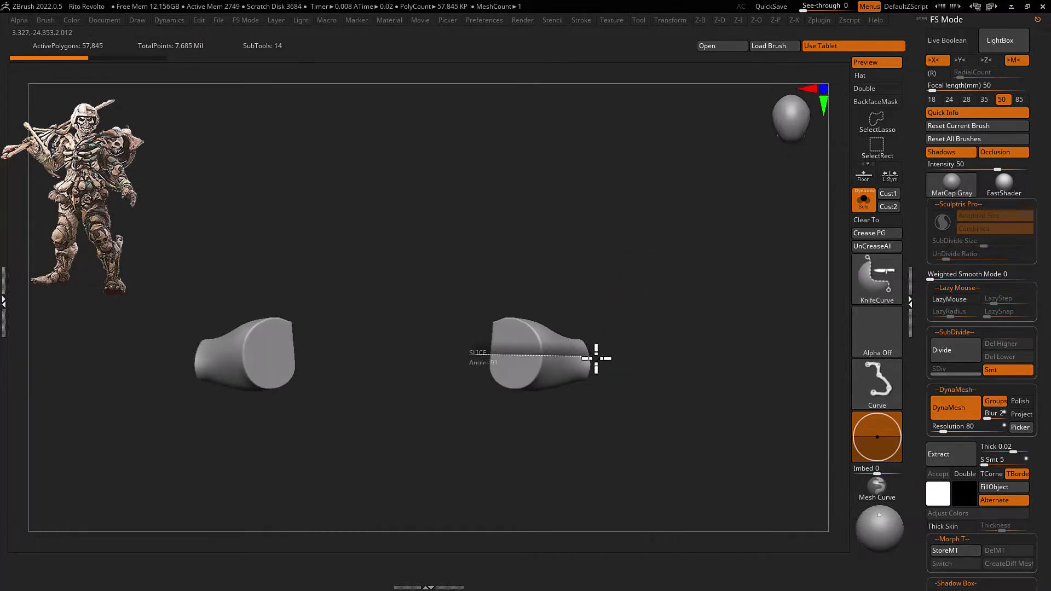
drag(596, 358, 597, 359)
key(b)
key(t)
key(m)
alt+drag(185, 345, 325, 343)
drag(454, 407, 660, 260)
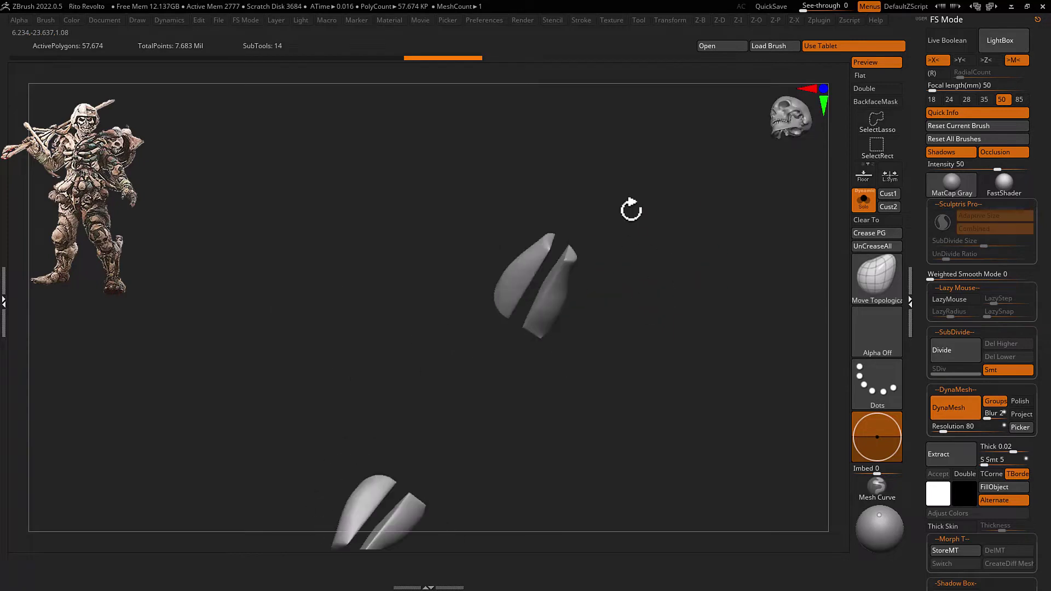
drag(627, 387, 577, 313)
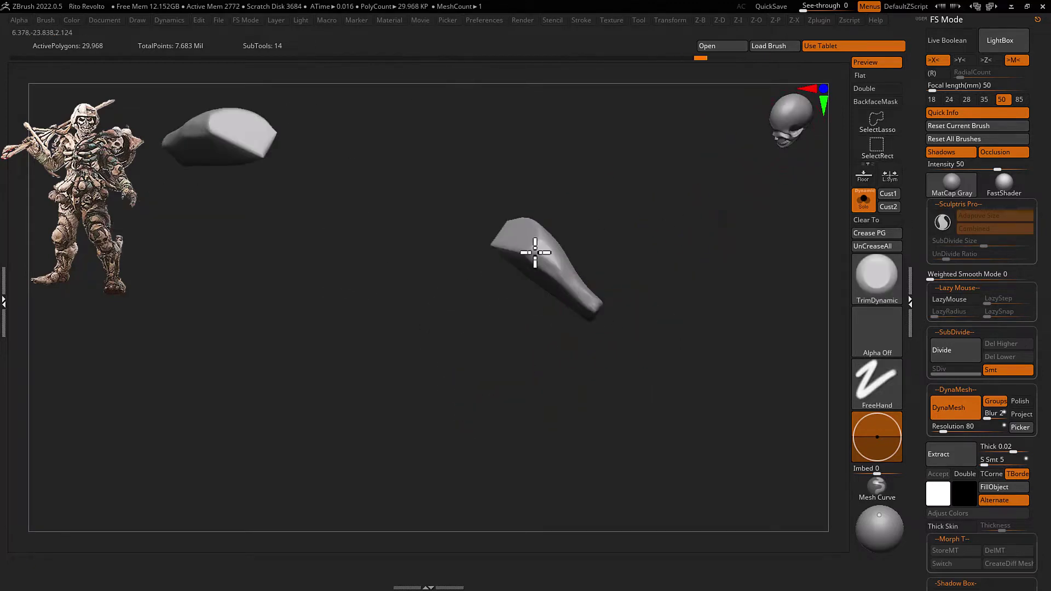
drag(536, 252, 548, 328)
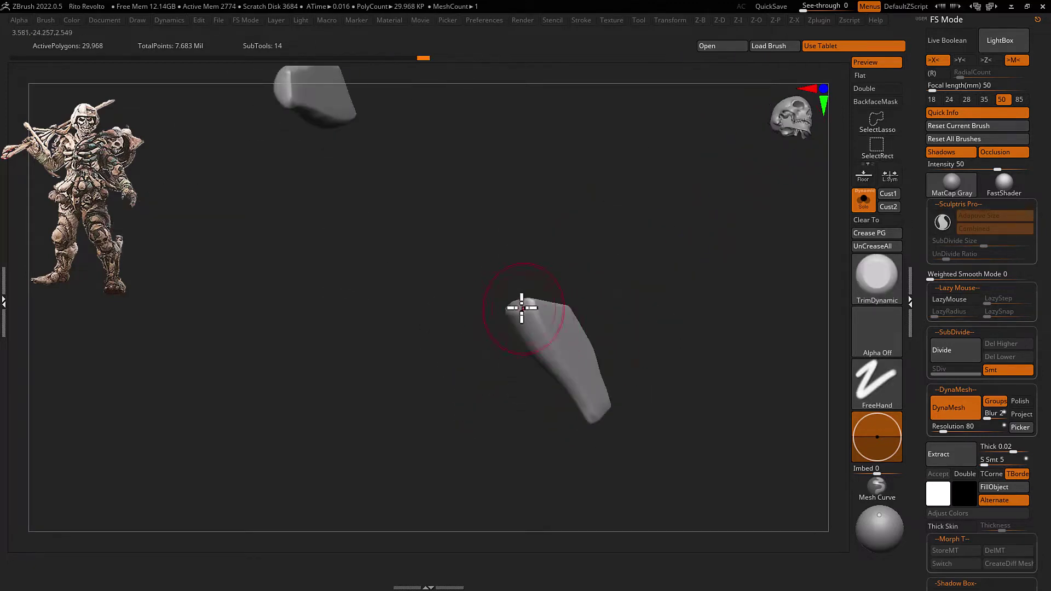
drag(572, 387, 582, 316)
Unsolo to show the full skeleton with the guards and shape with MoveTopological
key(shift+s)
key(b)
key(m)
key(t)
mouse_move(678, 333)
mouse_down()
mouse_move(500, 305)
mouse_move(559, 312)
mouse_up()
mouse_move(484, 300)
mouse_down()
mouse_move(511, 305)
mouse_move(504, 235)
mouse_move(474, 256)
mouse_move(512, 321)
mouse_move(488, 335)
mouse_move(512, 297)
mouse_move(552, 291)
mouse_move(516, 293)
mouse_move(519, 323)
mouse_up()
Isolate the arm and undo the finger's last two rotations
click(518, 340)
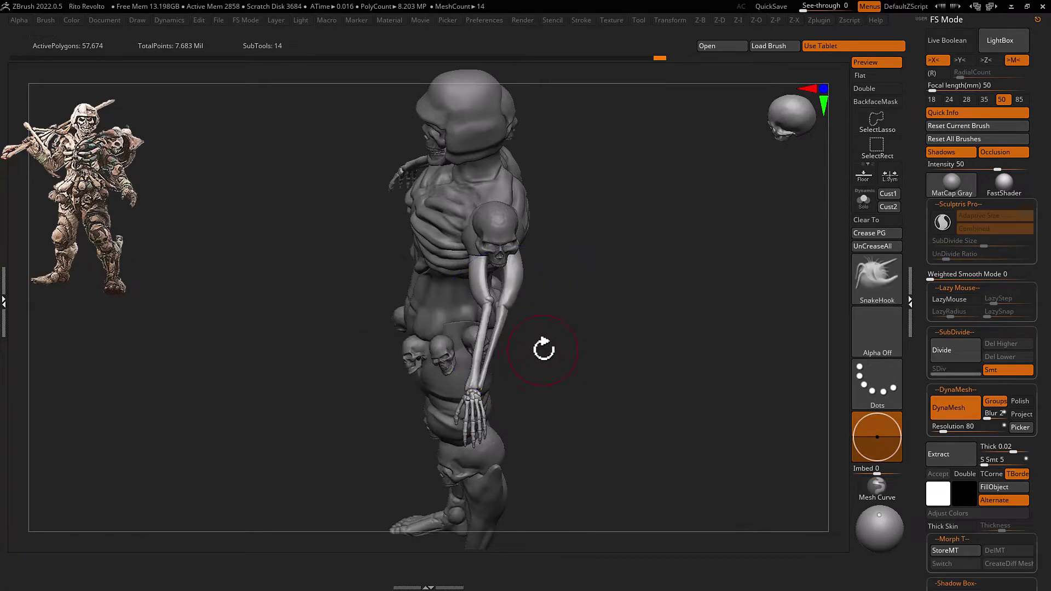
mouse_move(496, 291)
mouse_down()
mouse_move(549, 302)
mouse_move(621, 276)
mouse_move(574, 329)
mouse_up()
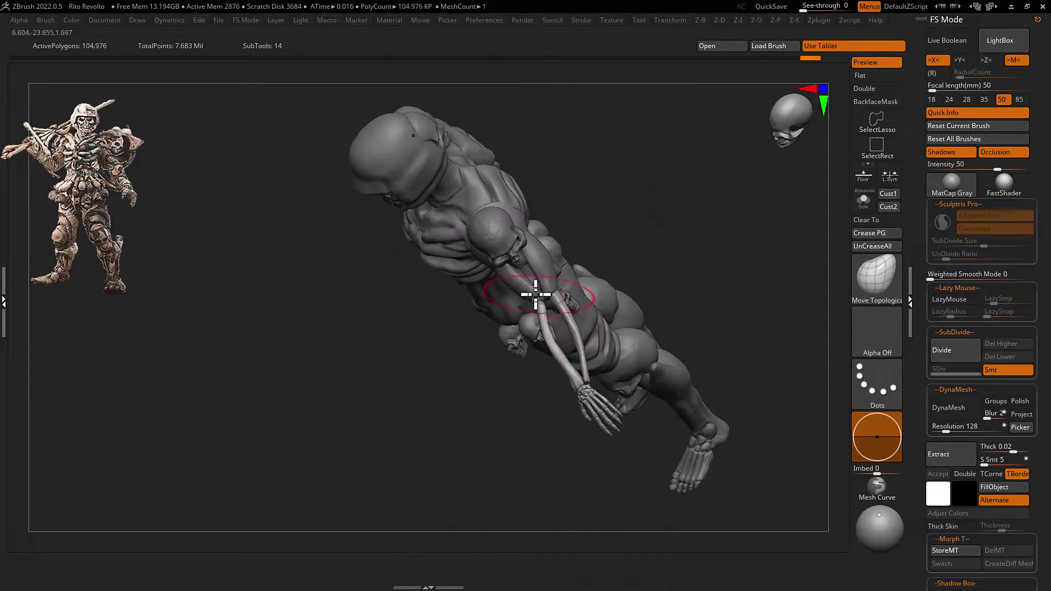
mouse_move(535, 294)
mouse_down()
mouse_move(586, 298)
mouse_move(704, 265)
mouse_move(563, 340)
mouse_move(564, 307)
mouse_move(542, 293)
mouse_move(550, 367)
mouse_move(588, 366)
mouse_move(544, 345)
mouse_move(583, 411)
mouse_move(567, 383)
mouse_move(601, 285)
mouse_move(641, 321)
mouse_up()
key(ctrl+shift+alt+s)
key(ctrl+z)
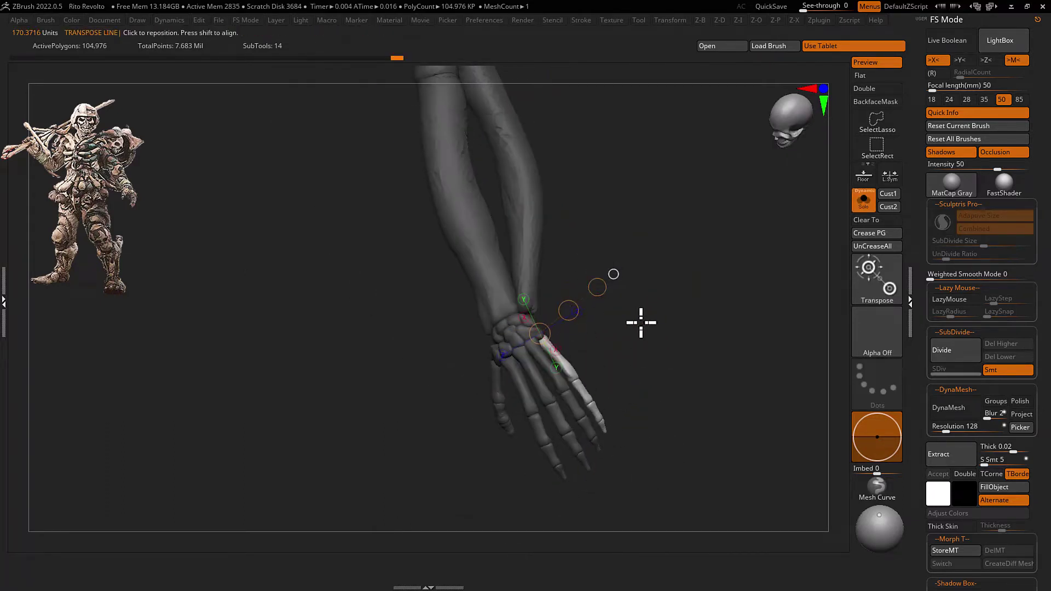
key(space)
drag(600, 276, 610, 368)
key(shift+f)
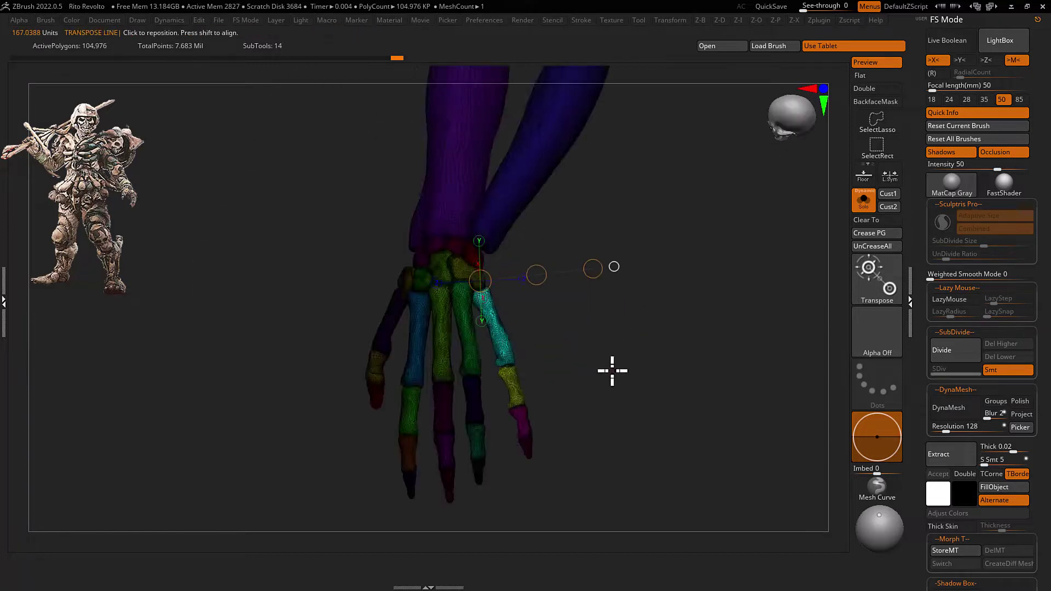
key(shift+f)
Mask and rotate the index and middle fingers into line, then clear the mask
mouse_move(469, 352)
mouse_down()
mouse_move(622, 305)
mouse_move(509, 386)
mouse_move(607, 361)
mouse_up()
key(y)
key(q)
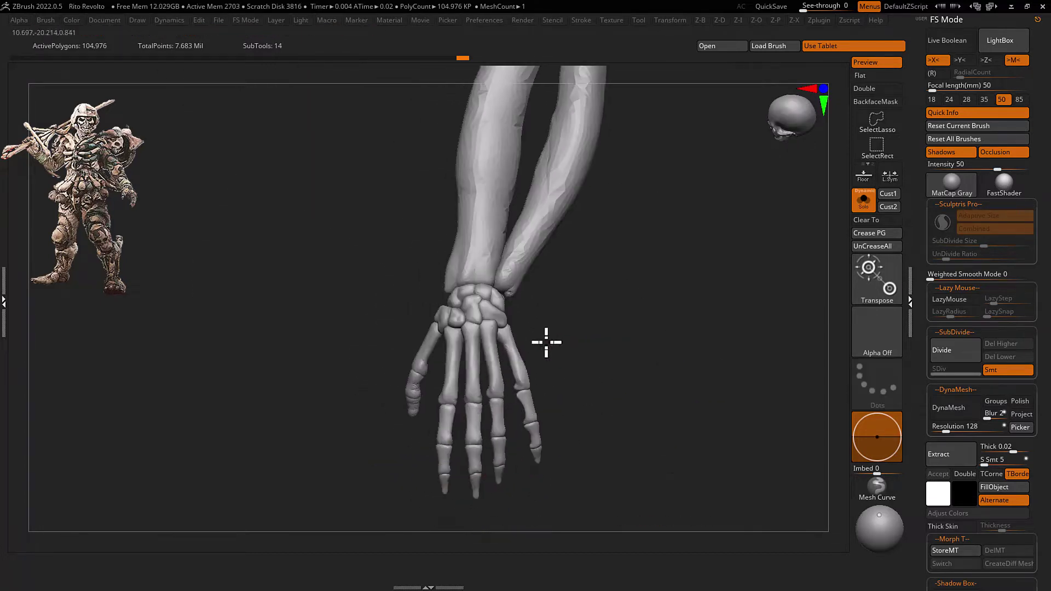
drag(544, 342, 507, 334)
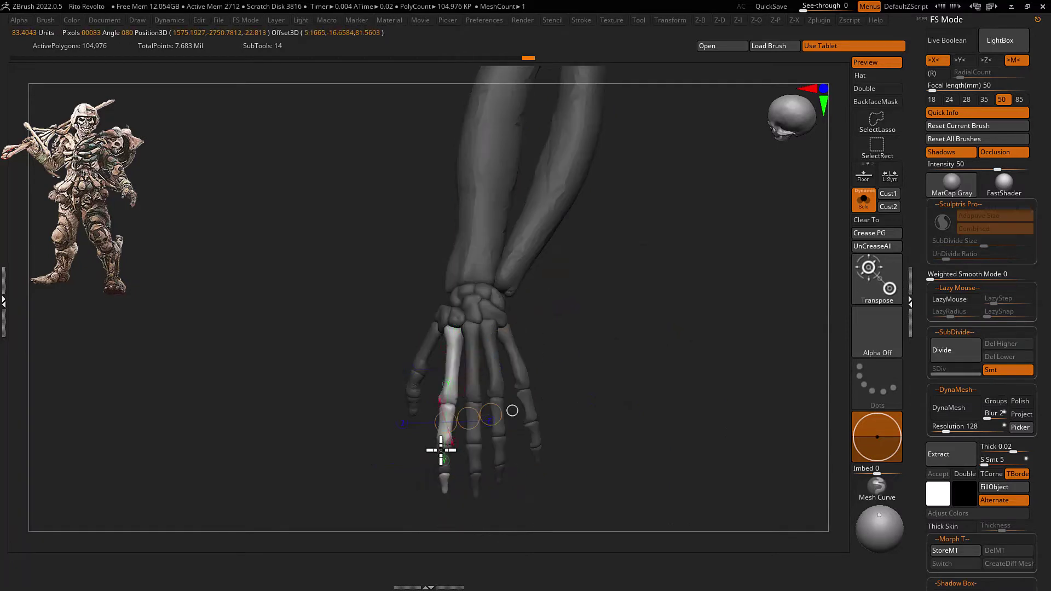
mouse_move(439, 446)
mouse_down()
mouse_move(446, 352)
mouse_move(542, 332)
mouse_move(480, 329)
mouse_up()
ctrl+click(479, 329)
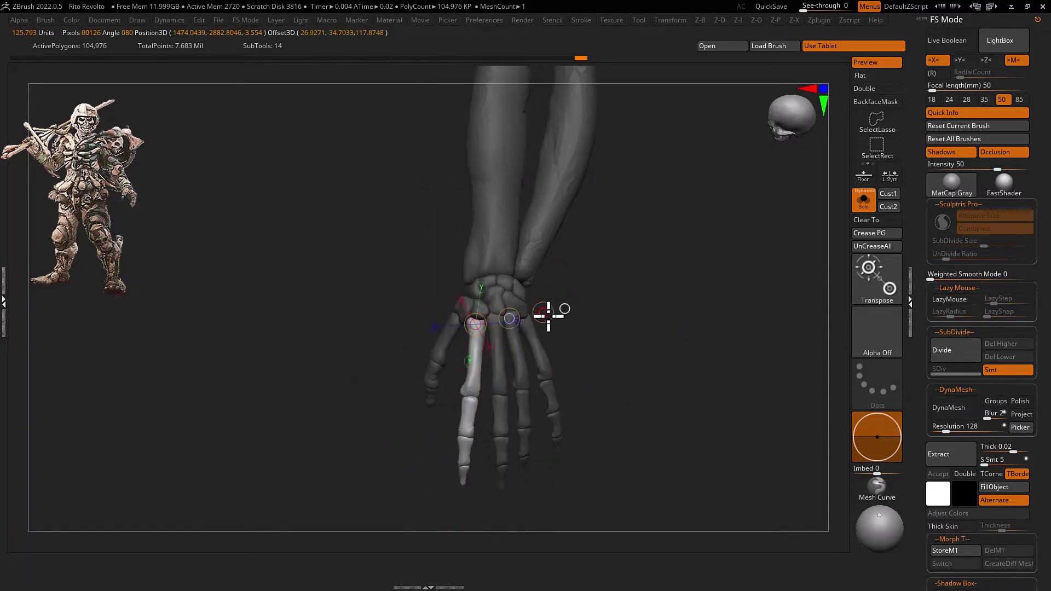
drag(548, 316, 496, 331)
ctrl+click(496, 332)
mouse_move(573, 322)
mouse_down()
mouse_move(597, 343)
mouse_move(613, 327)
mouse_move(621, 333)
mouse_up()
ctrl+click(621, 333)
Divide the arm once, mask the forearm, adjust the wrist with Move, then unsolo
click(944, 353)
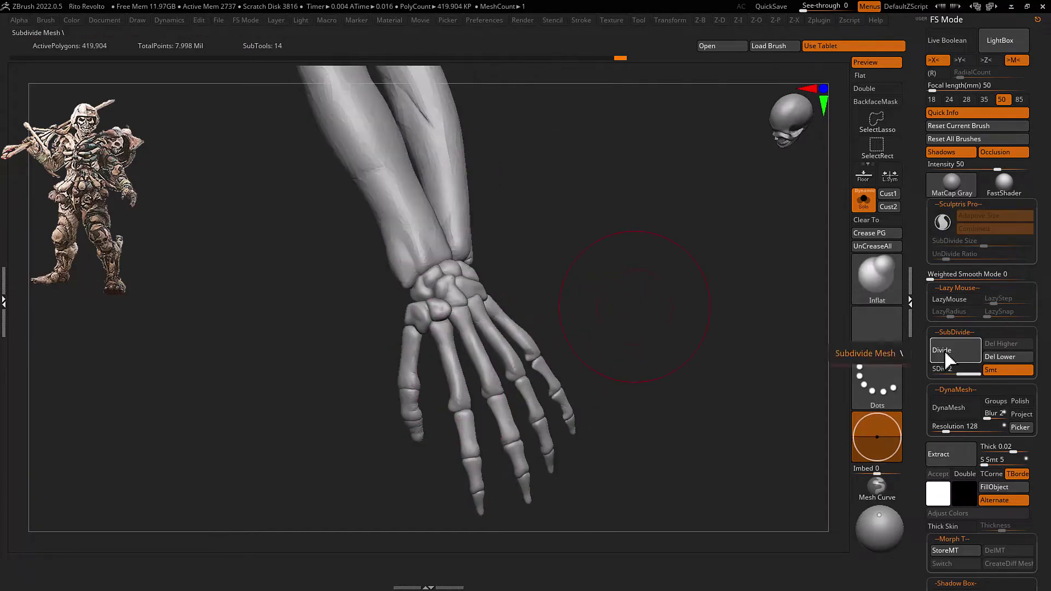
mouse_move(533, 316)
mouse_down()
mouse_move(547, 429)
mouse_move(509, 429)
mouse_move(401, 363)
mouse_move(478, 500)
mouse_move(492, 265)
mouse_move(475, 322)
mouse_up()
ctrl+click(474, 304)
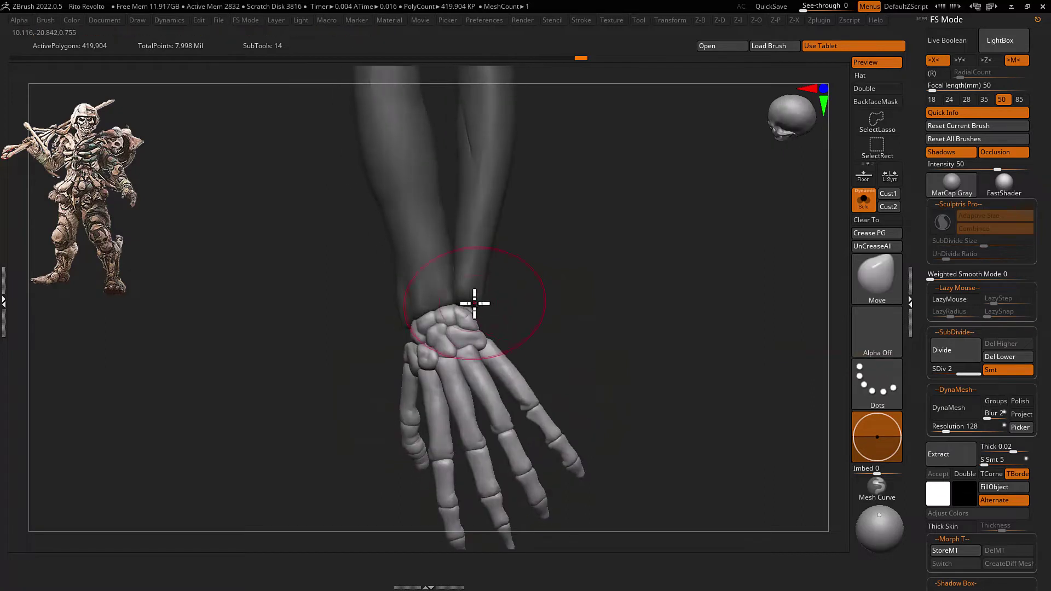
key(b)
key(m)
key(v)
mouse_move(501, 289)
mouse_down()
mouse_move(492, 335)
mouse_move(481, 296)
mouse_move(535, 285)
mouse_move(517, 324)
mouse_move(515, 298)
mouse_move(526, 332)
mouse_move(520, 286)
mouse_move(511, 370)
mouse_move(493, 370)
mouse_move(453, 460)
mouse_move(438, 342)
mouse_move(478, 396)
mouse_move(334, 368)
mouse_move(528, 352)
mouse_move(499, 345)
mouse_move(462, 303)
mouse_move(493, 301)
mouse_move(580, 357)
mouse_up()
key(shift+ctrl+s)
Zoom in on the right hand and bend a finger bone into a curled pose
drag(605, 312, 619, 230)
key(w)
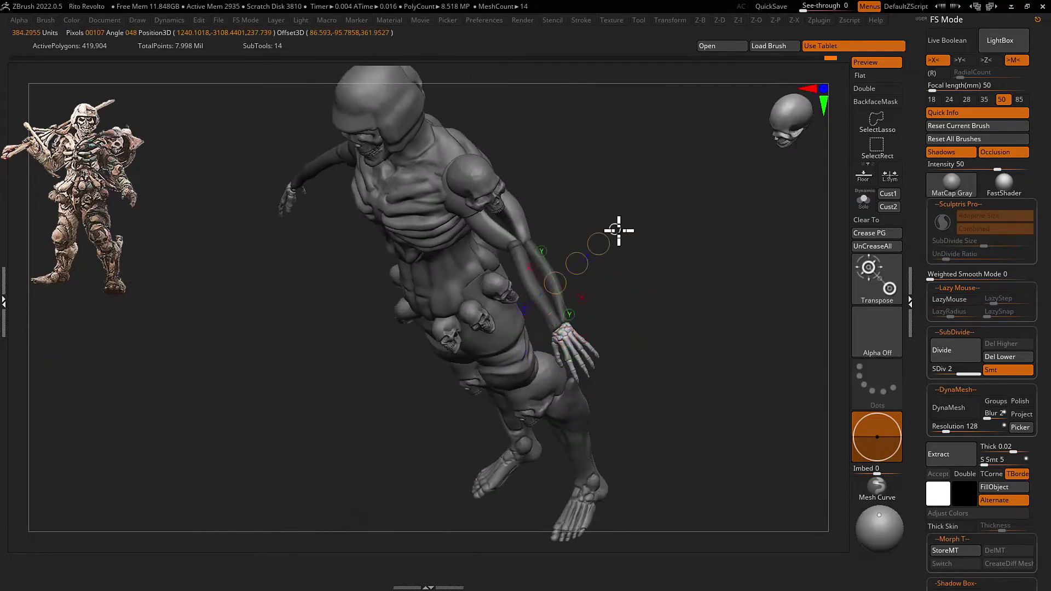
mouse_move(624, 405)
shift+mouse_down()
mouse_move(653, 356)
mouse_move(631, 335)
mouse_move(633, 290)
mouse_move(537, 350)
mouse_move(652, 331)
mouse_move(612, 352)
mouse_move(570, 347)
mouse_move(718, 364)
mouse_move(622, 361)
mouse_move(640, 382)
shift+mouse_up()
key(q)
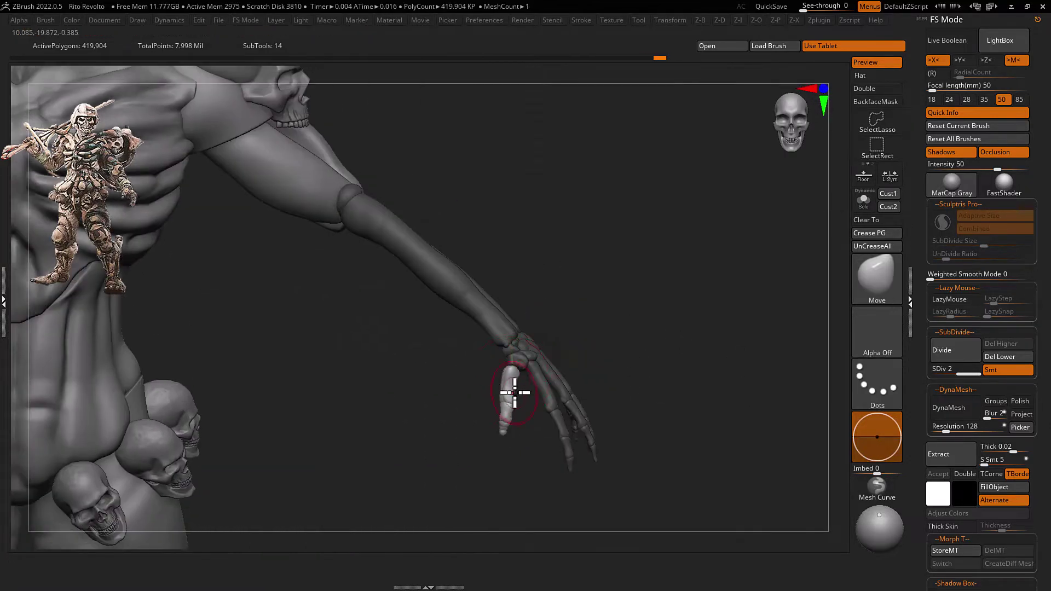
mouse_move(502, 433)
mouse_down()
mouse_move(519, 413)
mouse_move(544, 307)
mouse_move(528, 352)
mouse_up()
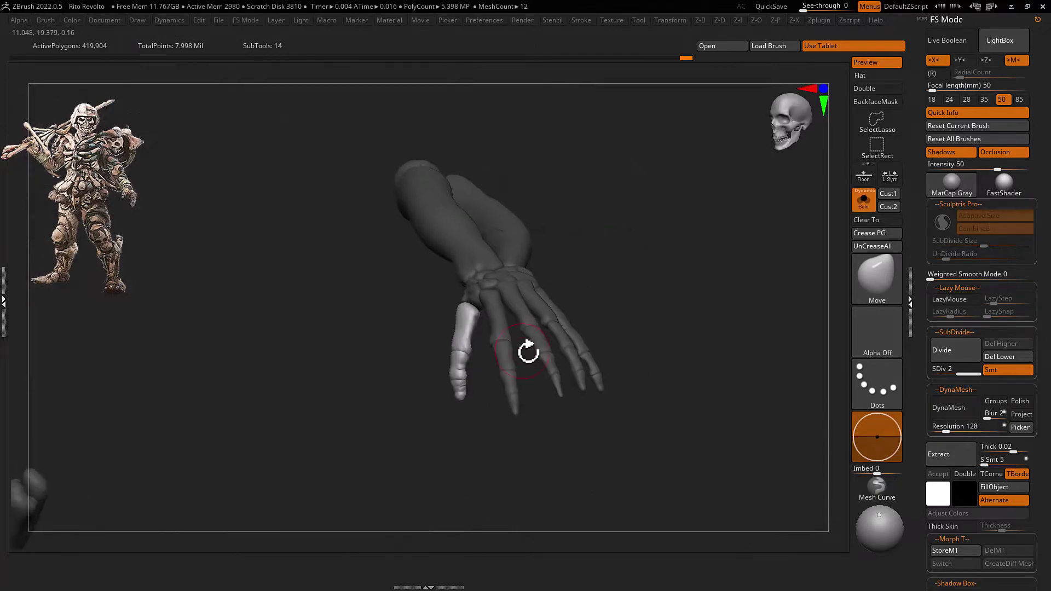
mouse_move(508, 405)
mouse_down()
mouse_move(511, 380)
mouse_move(490, 392)
mouse_move(474, 317)
mouse_move(519, 383)
mouse_move(456, 360)
mouse_up()
mouse_move(554, 354)
mouse_down()
mouse_move(508, 381)
mouse_move(576, 340)
mouse_move(469, 312)
mouse_move(577, 342)
mouse_move(490, 413)
mouse_move(540, 371)
mouse_move(477, 366)
mouse_move(563, 364)
mouse_move(534, 333)
mouse_move(557, 360)
mouse_move(556, 347)
mouse_move(485, 397)
mouse_move(537, 333)
mouse_move(502, 359)
mouse_move(553, 345)
mouse_move(551, 317)
mouse_move(521, 364)
mouse_move(559, 317)
mouse_up()
Return to the full model with the MoveTopological brush selected
key(q)
key(b)
key(m)
key(t)
Cut the rings into half arcs and split the masked shoulder pieces into a new subtool
key(w)
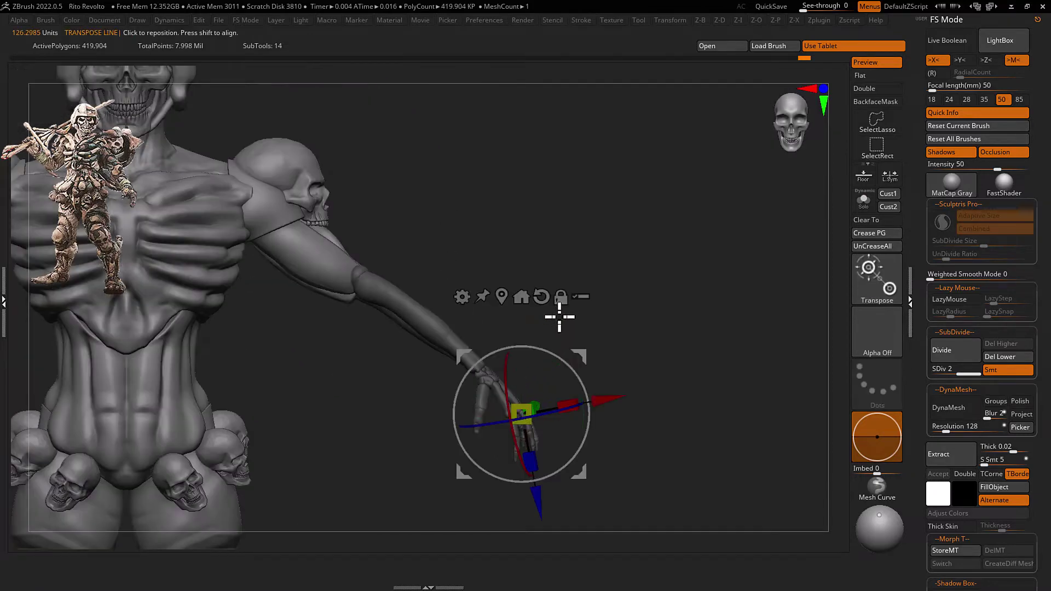
click(598, 341)
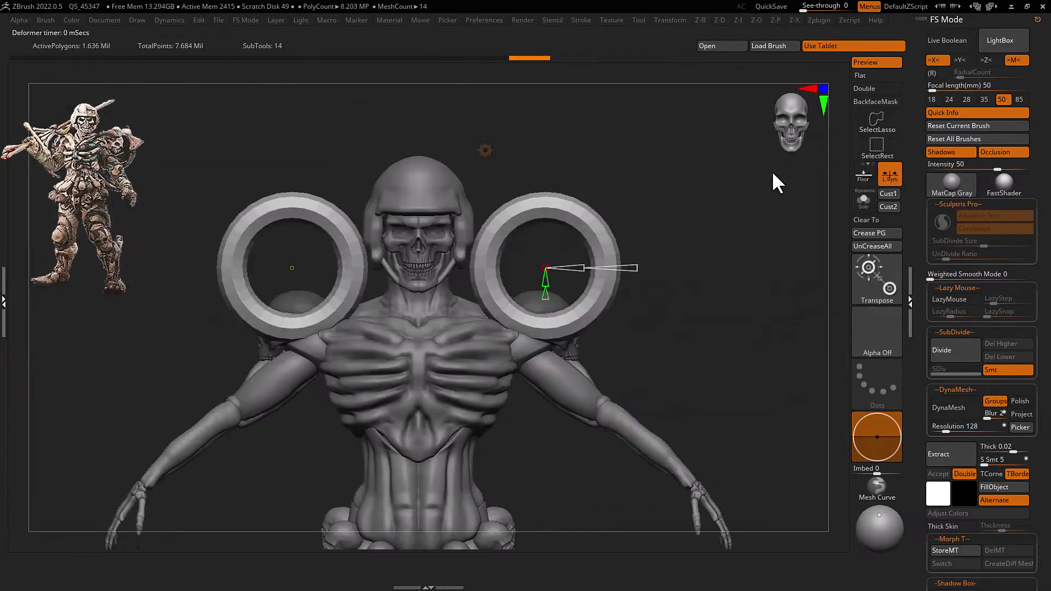
drag(620, 265, 556, 283)
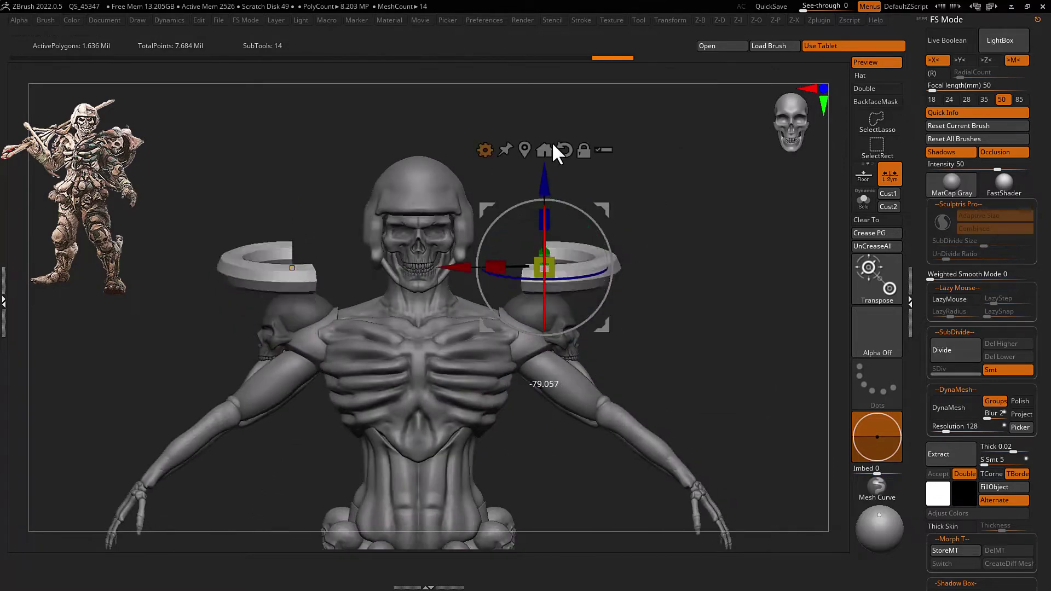
key(q)
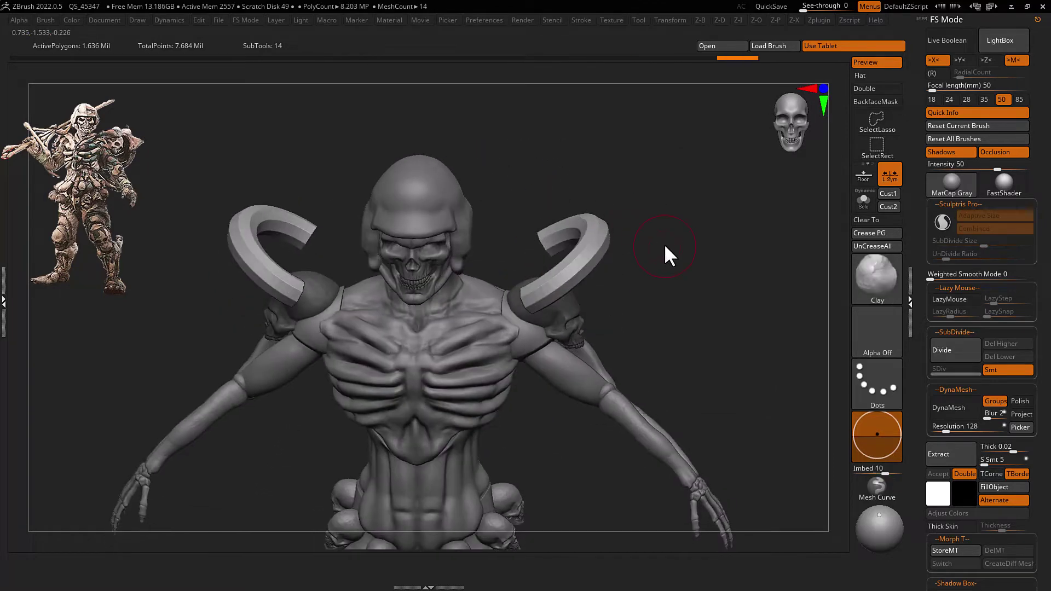
click(564, 460)
Divide twice, bend the pieces into shells and scale them over both shoulders
click(953, 352)
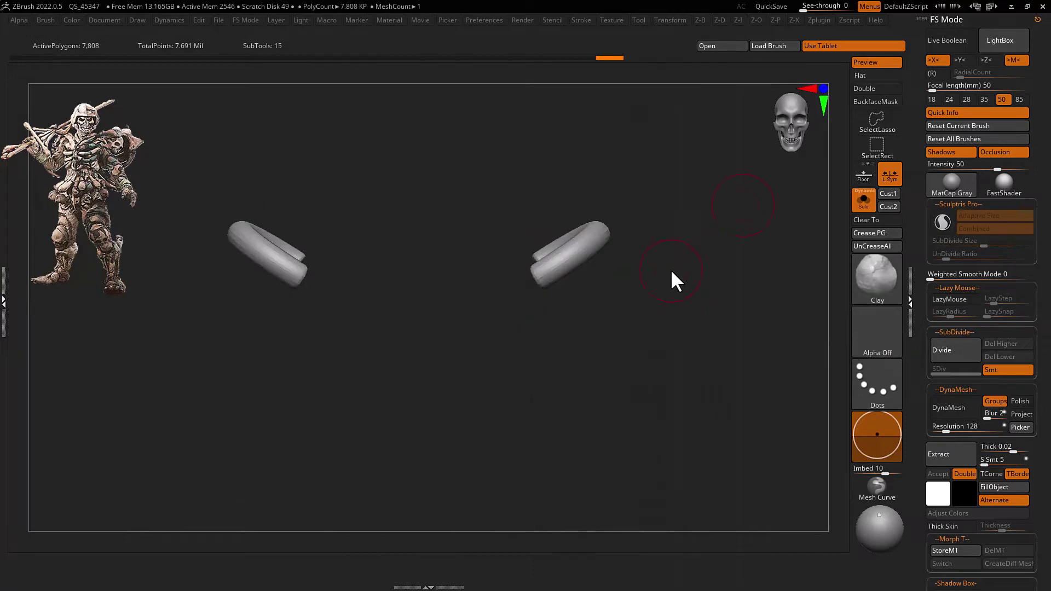
click(614, 187)
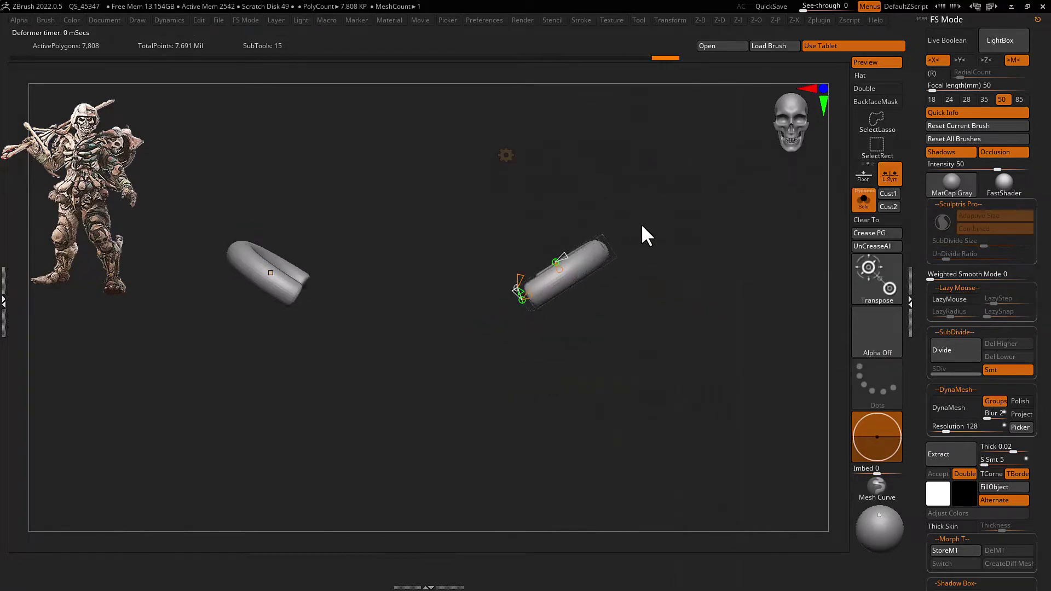
drag(678, 279, 508, 154)
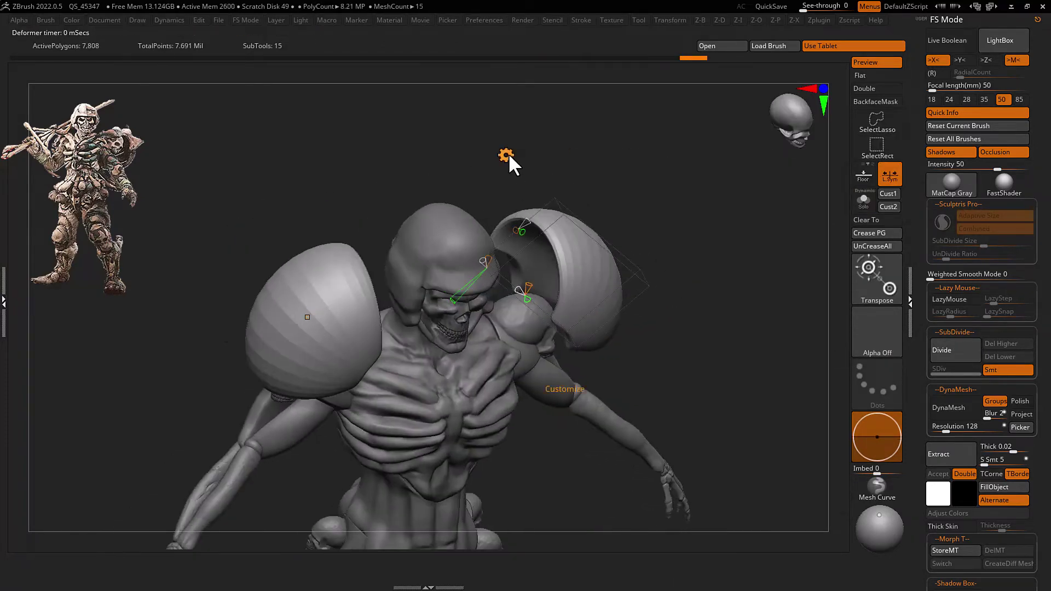
click(506, 155)
click(691, 159)
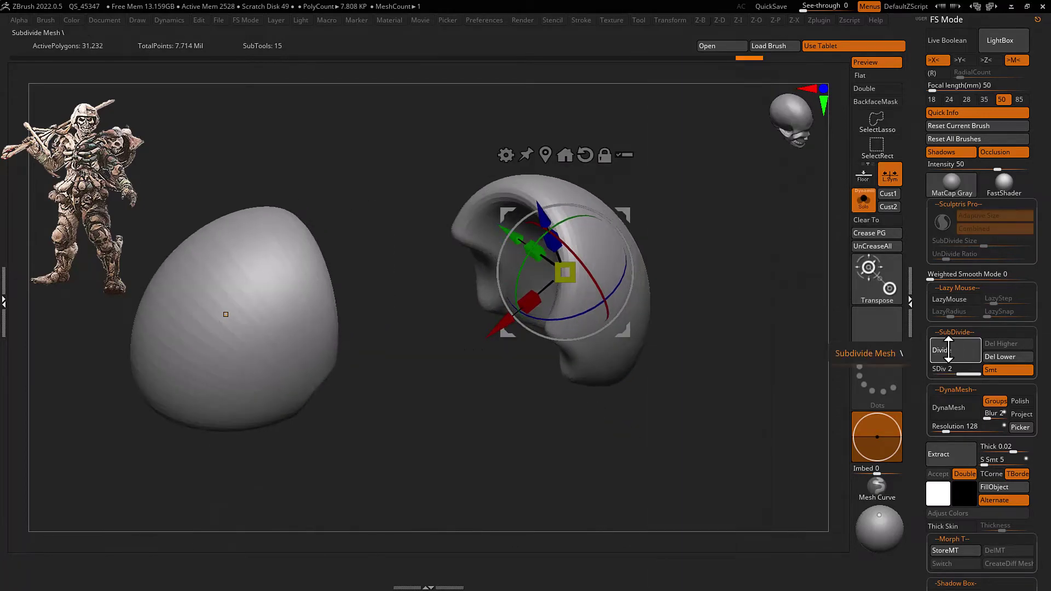
click(863, 200)
mouse_move(613, 213)
mouse_down()
mouse_move(606, 267)
mouse_move(571, 307)
mouse_move(664, 272)
mouse_up()
Insert a PolyCylinder primitive from the gizmo's Transform Type menu
key(q)
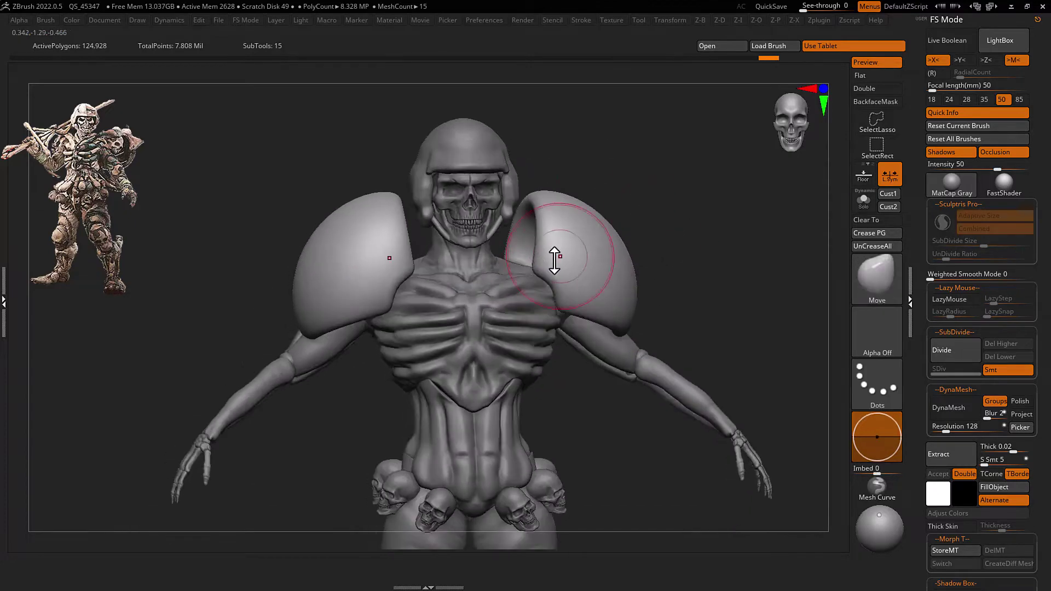
key(ctrl+z)
key(w)
click(545, 146)
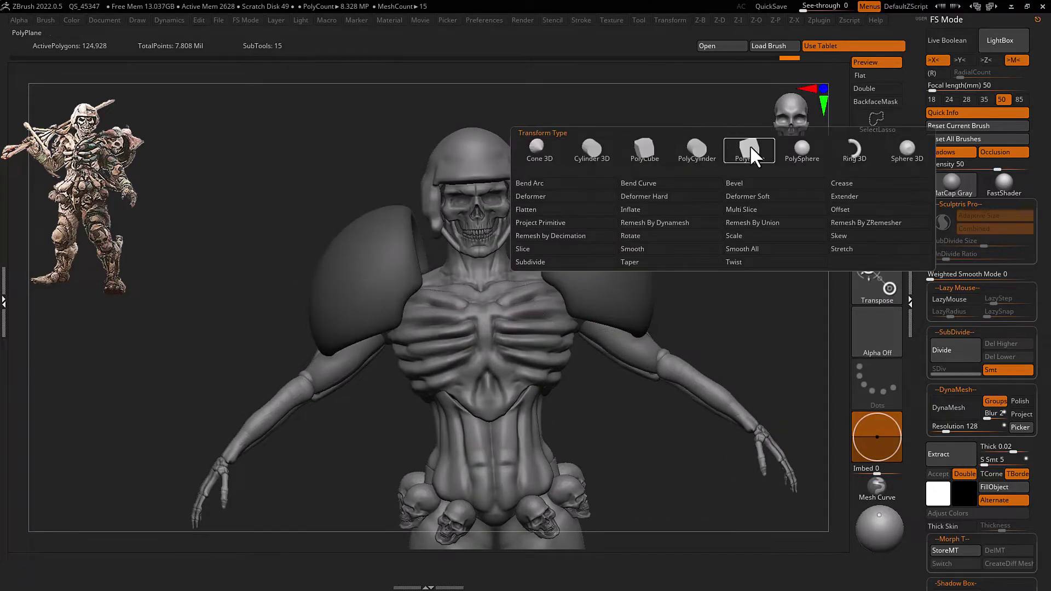
click(700, 150)
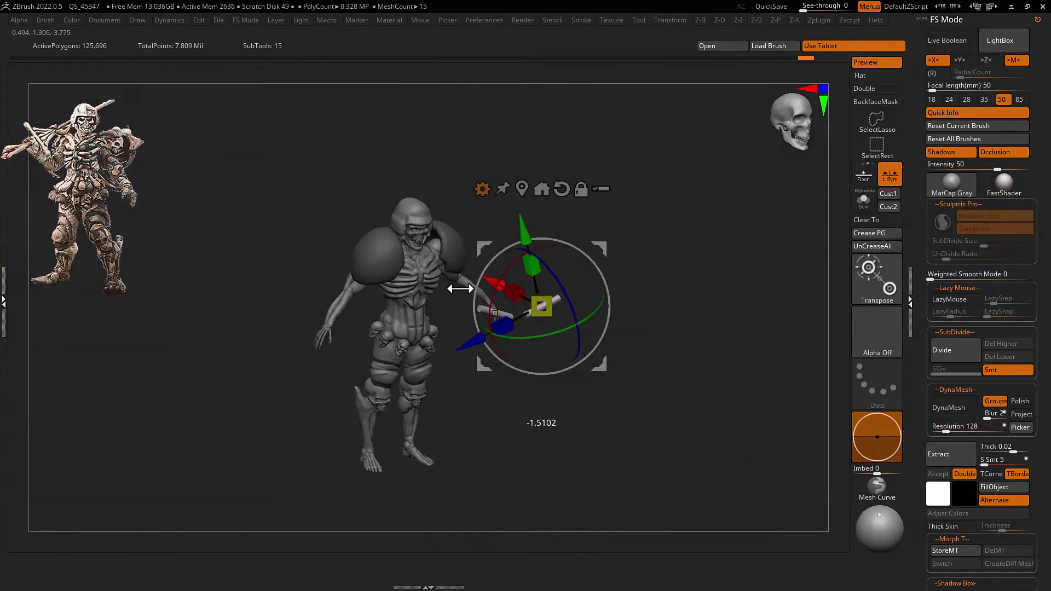
Bend the cylinder into curved bands with the MoveInfinite brush, checking from the front
key(b)
key(m)
key(i)
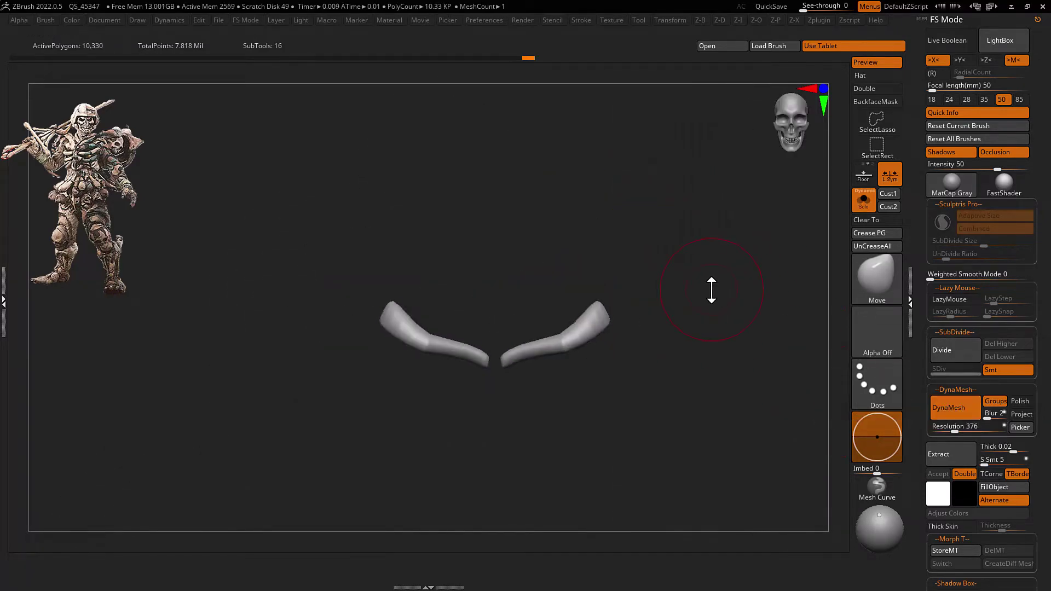
mouse_move(497, 391)
right_down()
mouse_move(611, 383)
mouse_move(608, 339)
right_up()
mouse_move(713, 266)
right_down()
mouse_move(642, 267)
mouse_move(580, 305)
mouse_move(616, 288)
right_up()
Pull the shoulder pads upward with SnakeHook, checking from a frontal symmetric view
key(b)
key(s)
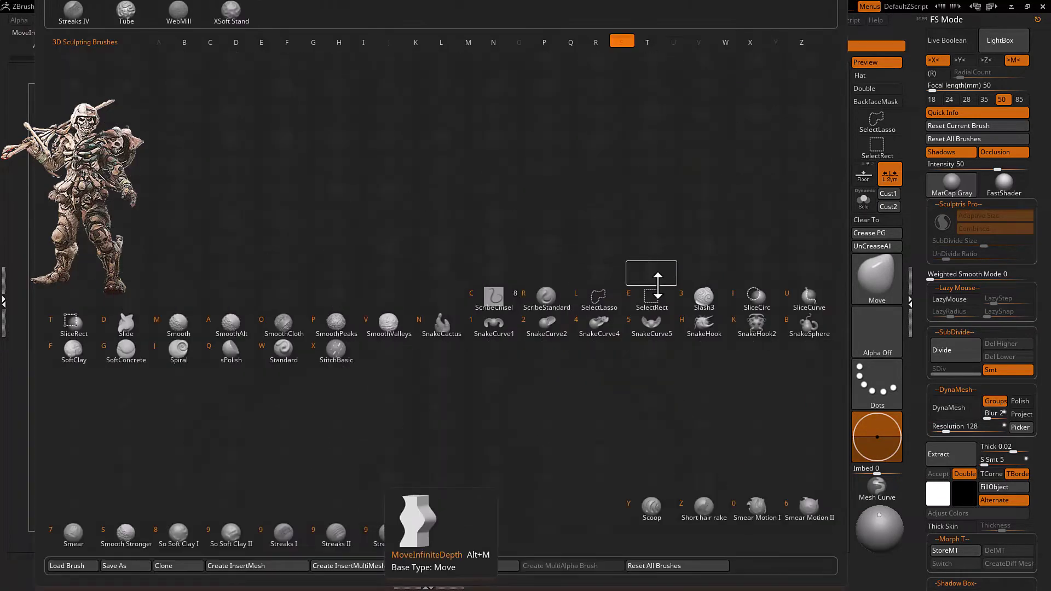
key(h)
right_drag(597, 323, 599, 282)
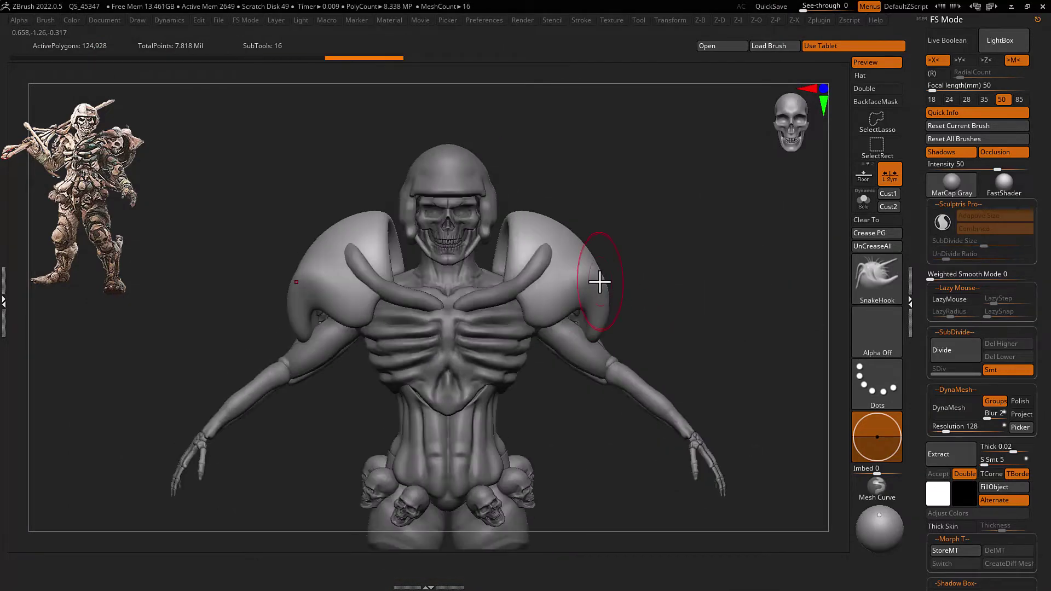
mouse_move(515, 287)
right_down()
mouse_move(584, 307)
mouse_move(591, 353)
mouse_move(614, 300)
mouse_move(615, 338)
mouse_move(640, 347)
mouse_move(647, 366)
mouse_move(614, 305)
mouse_move(627, 295)
mouse_move(655, 305)
mouse_move(633, 312)
mouse_move(616, 355)
mouse_move(746, 330)
mouse_move(526, 194)
mouse_move(460, 211)
mouse_move(594, 212)
mouse_move(542, 228)
right_up()
Flare the pauldrons by alternating Move and Polish brushes, checking from the side
key(b)
key(m)
key(v)
key(b)
key(p)
key(o)
key(b)
key(m)
key(v)
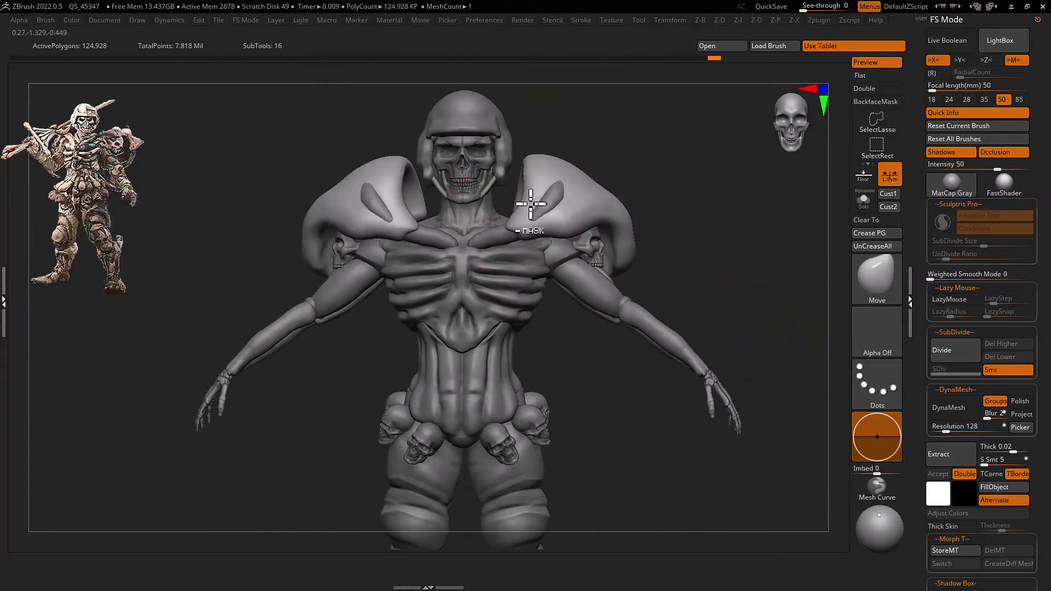
mouse_move(534, 174)
right_down()
mouse_move(525, 159)
mouse_move(545, 227)
mouse_move(652, 246)
mouse_move(535, 223)
mouse_move(554, 155)
mouse_move(577, 219)
mouse_move(523, 194)
mouse_move(480, 254)
mouse_move(537, 188)
mouse_move(524, 183)
mouse_move(629, 270)
mouse_move(629, 300)
mouse_move(629, 277)
mouse_move(567, 335)
mouse_move(643, 314)
mouse_move(661, 270)
mouse_move(596, 225)
mouse_move(652, 228)
mouse_move(523, 204)
right_up()
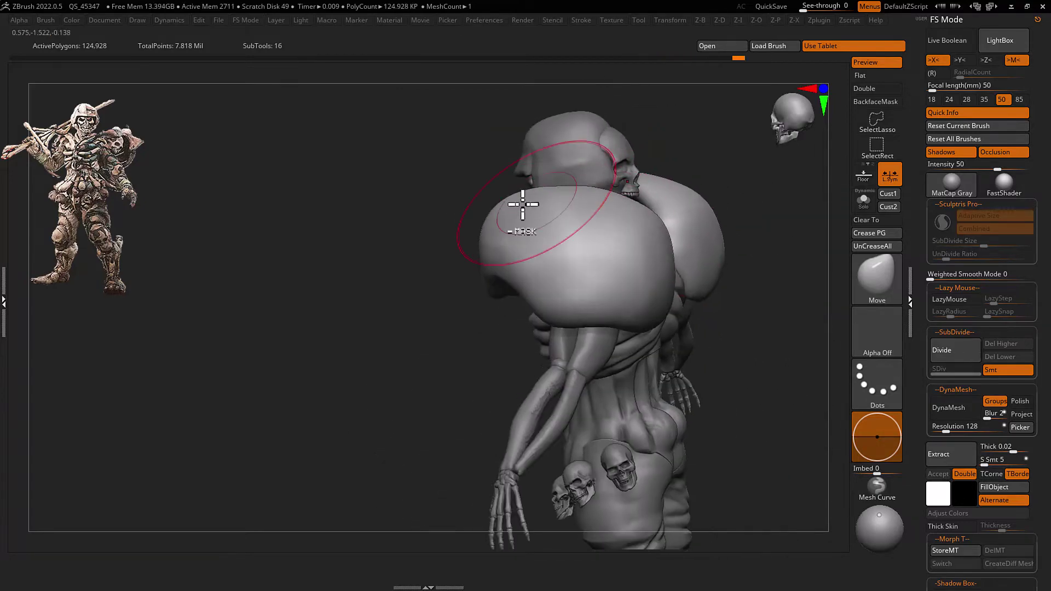
mouse_move(663, 226)
right_down()
mouse_move(676, 227)
mouse_move(568, 217)
mouse_move(552, 301)
mouse_move(563, 294)
mouse_move(521, 305)
mouse_move(651, 278)
right_up()
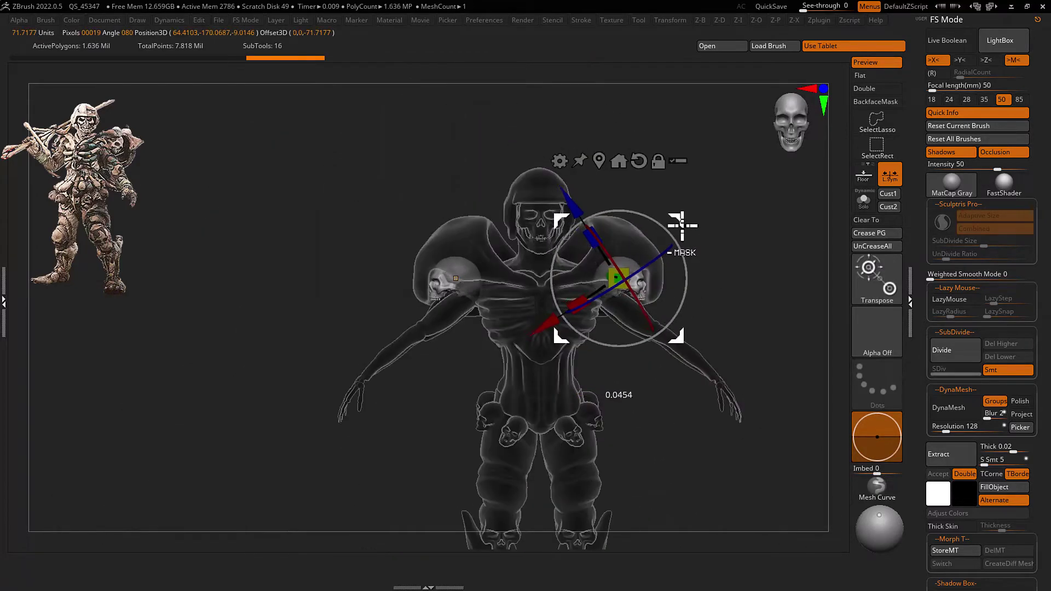
Select the main body part and redo toward the broader-shouldered state
alt+click(682, 251)
key(q)
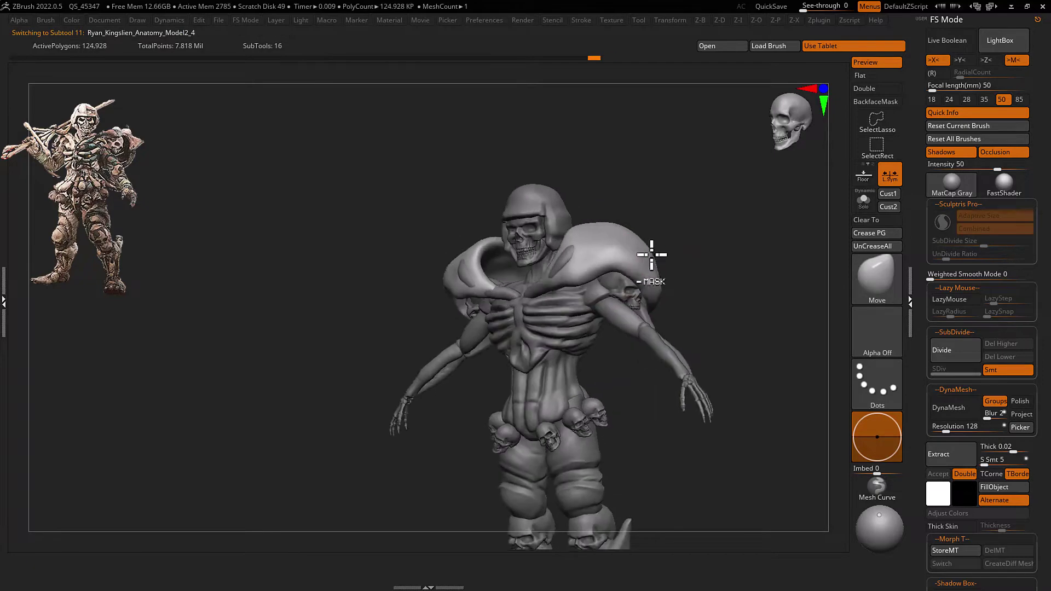
mouse_move(691, 282)
right_down()
mouse_move(572, 239)
mouse_move(654, 280)
mouse_move(681, 279)
right_up()
key(ctrl+z)
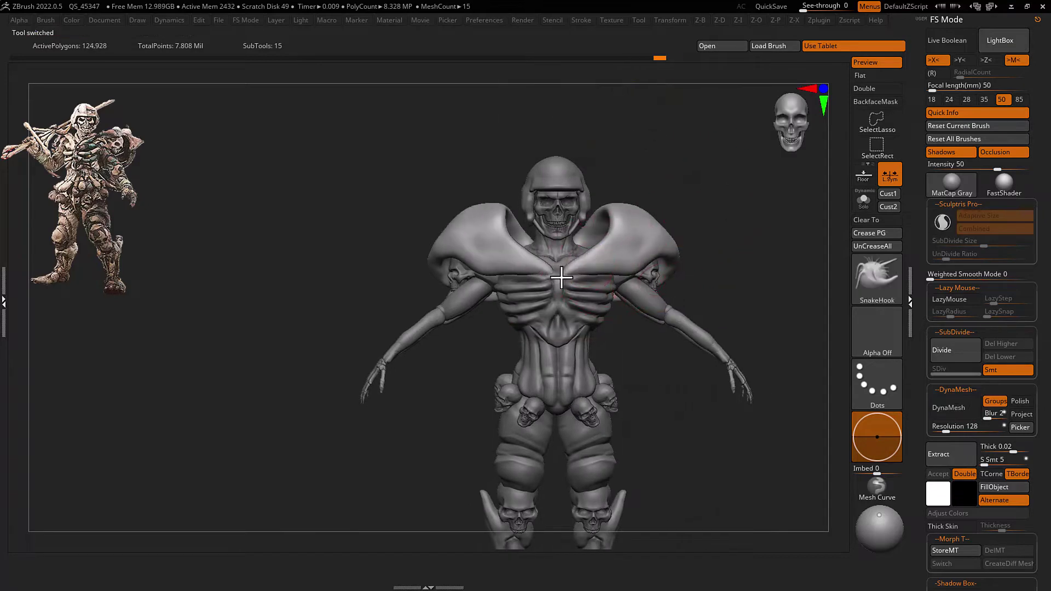
key(ctrl+shift+z)
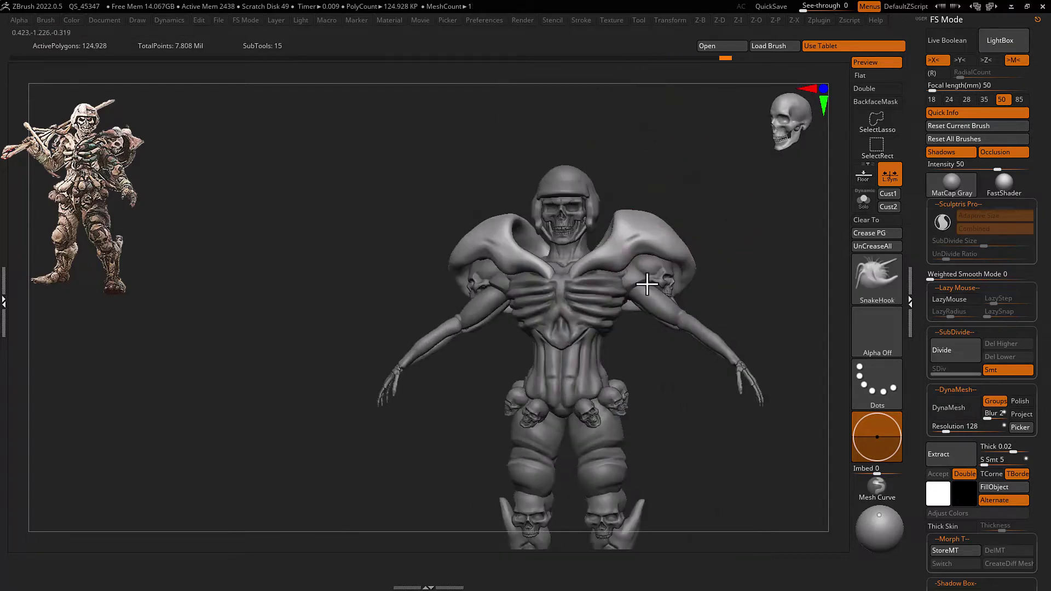
key(ctrl+shift+z)
right_drag(633, 284, 657, 253)
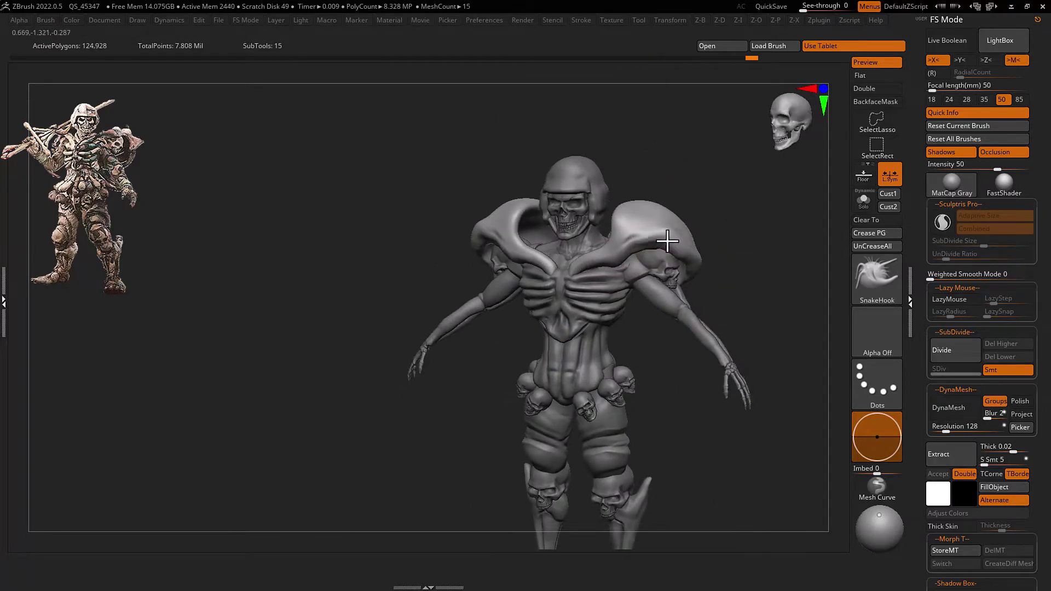
key(ctrl+shift+z)
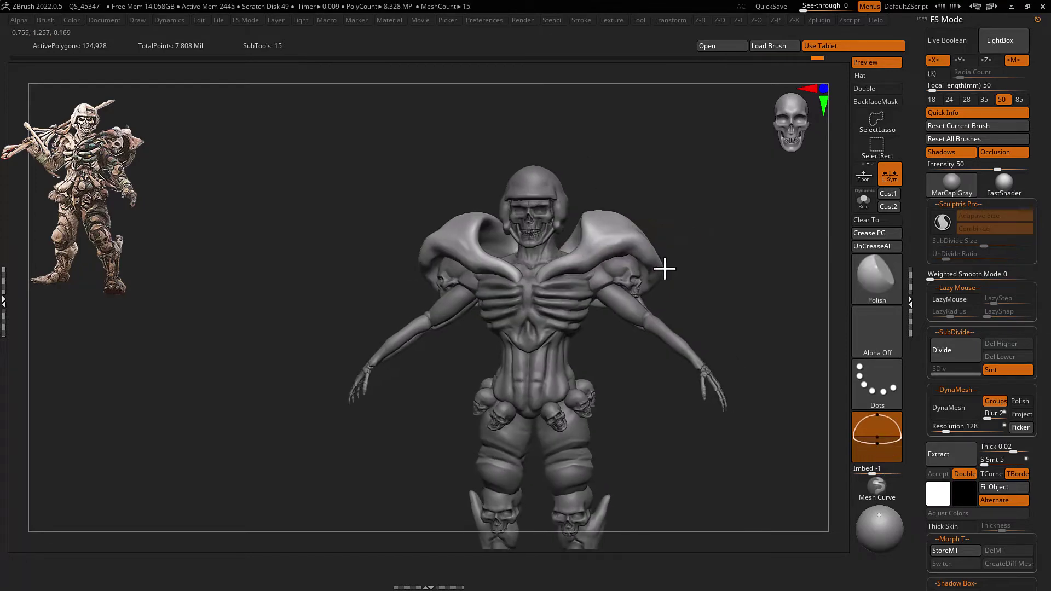
key(ctrl+shift+z)
key(ctrl+shift+z)
key(ctrl+shift+z)
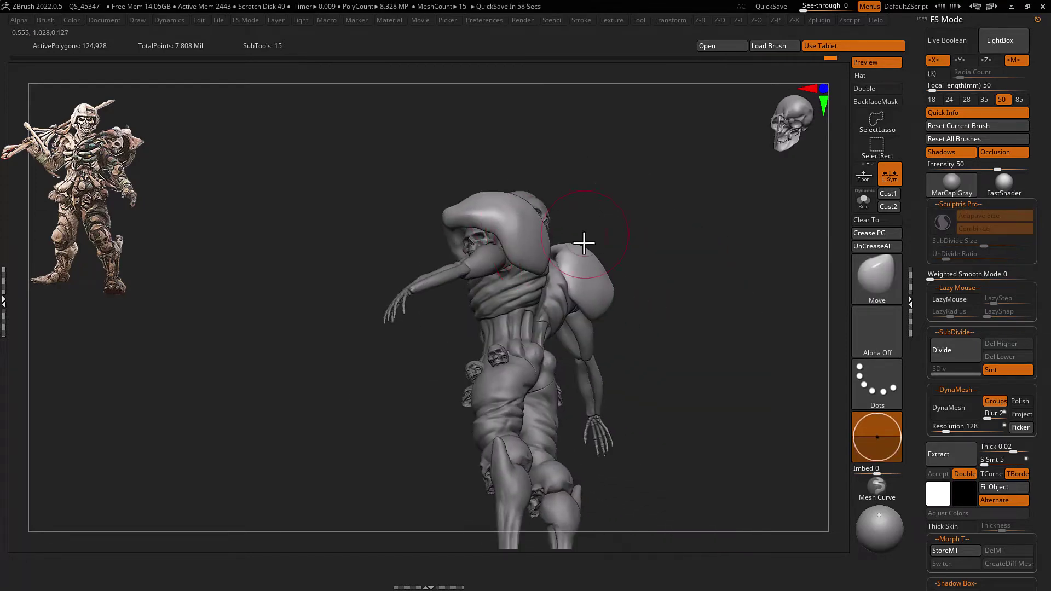
Step back and forth through the undo history until reaching the extracted chest armor
key(ctrl+z)
key(ctrl+z)
key(ctrl+z)
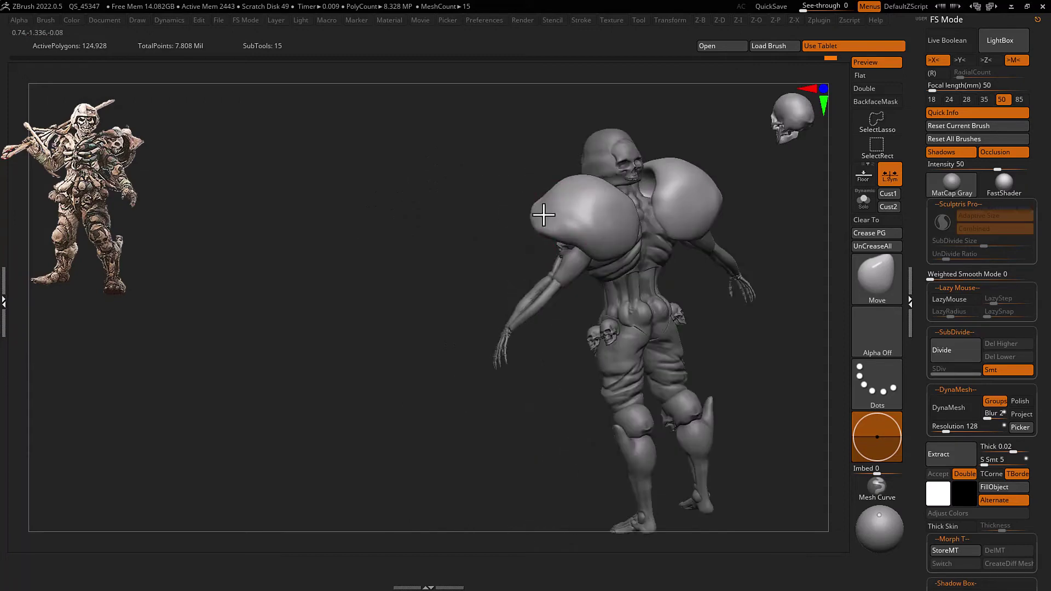
key(ctrl+z)
key(ctrl+shift+z)
key(ctrl+shift+z)
key(ctrl+shift+z)
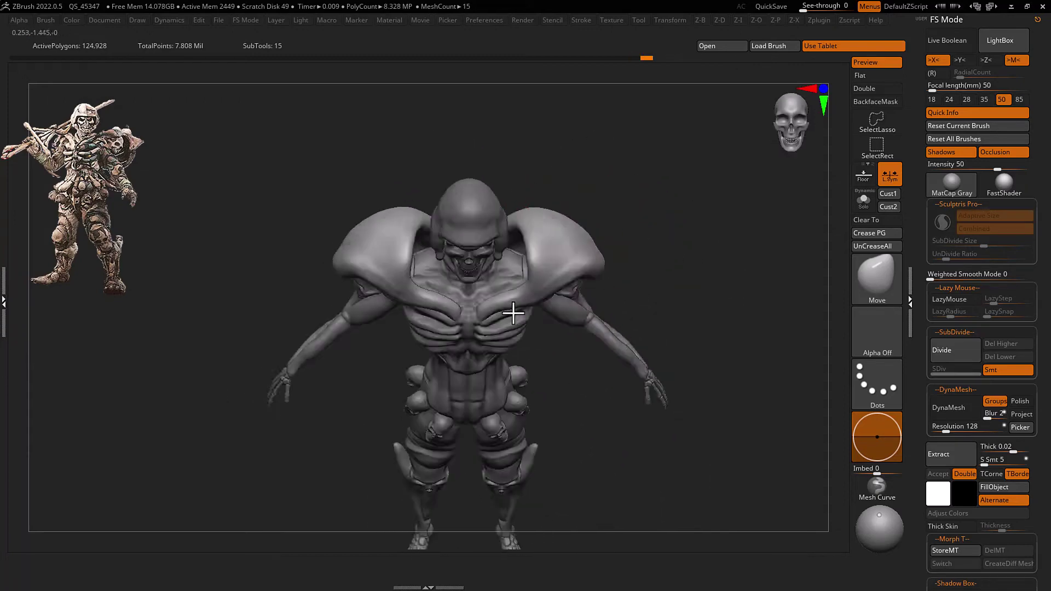
key(ctrl+shift+z)
key(ctrl+z)
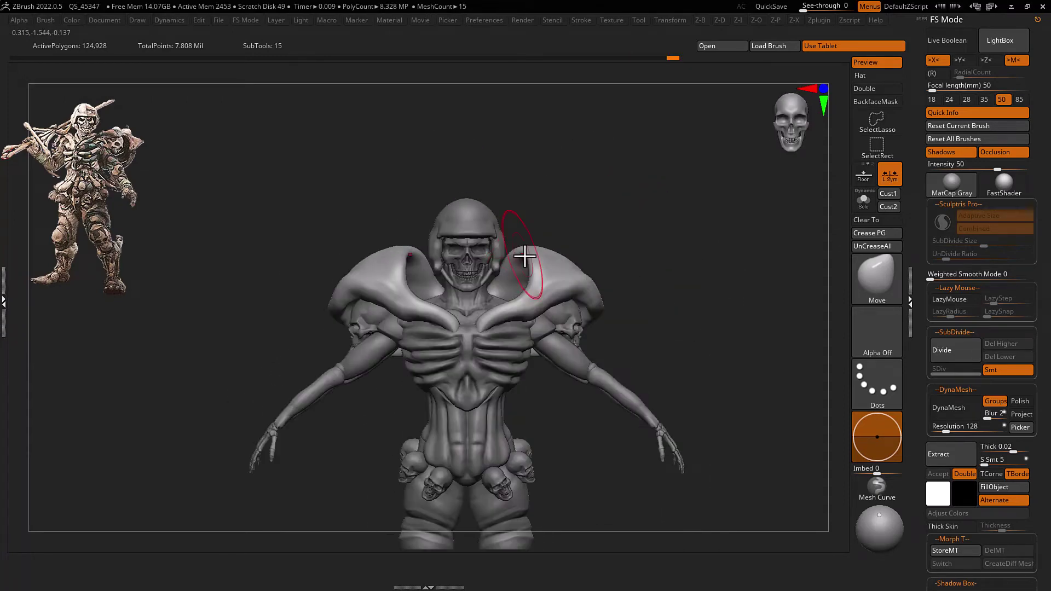
key(ctrl+z)
key(ctrl+z)
key(ctrl+z)
key(ctrl+z)
key(ctrl+z)
key(ctrl+z)
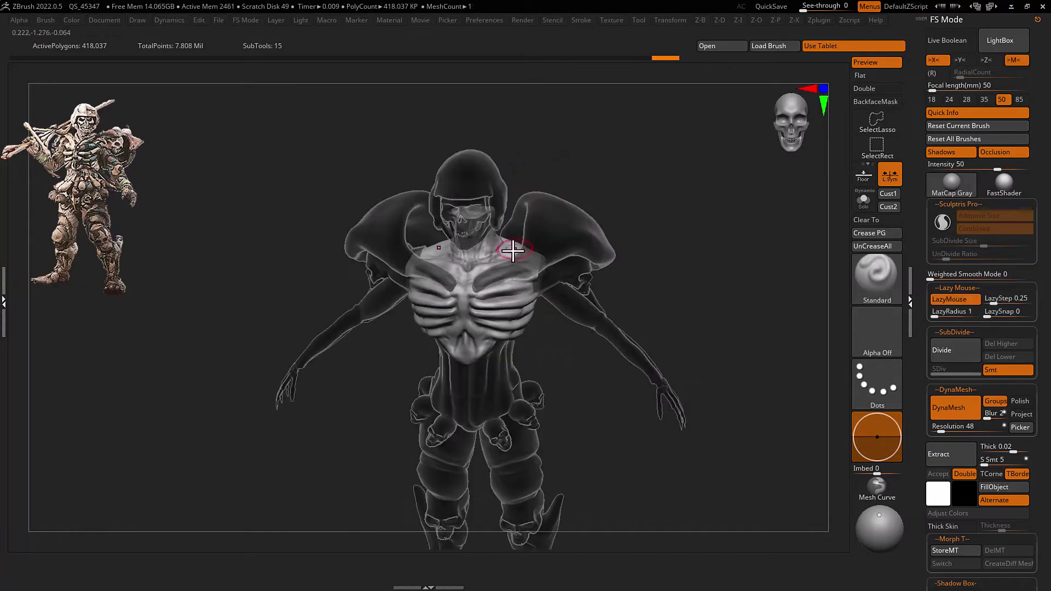
key(ctrl+shift+z)
key(ctrl+shift+z)
key(ctrl+shift+z)
key(ctrl+shift+z)
key(ctrl+shift+z)
key(ctrl+shift+z)
key(b)
key(m)
key(v)
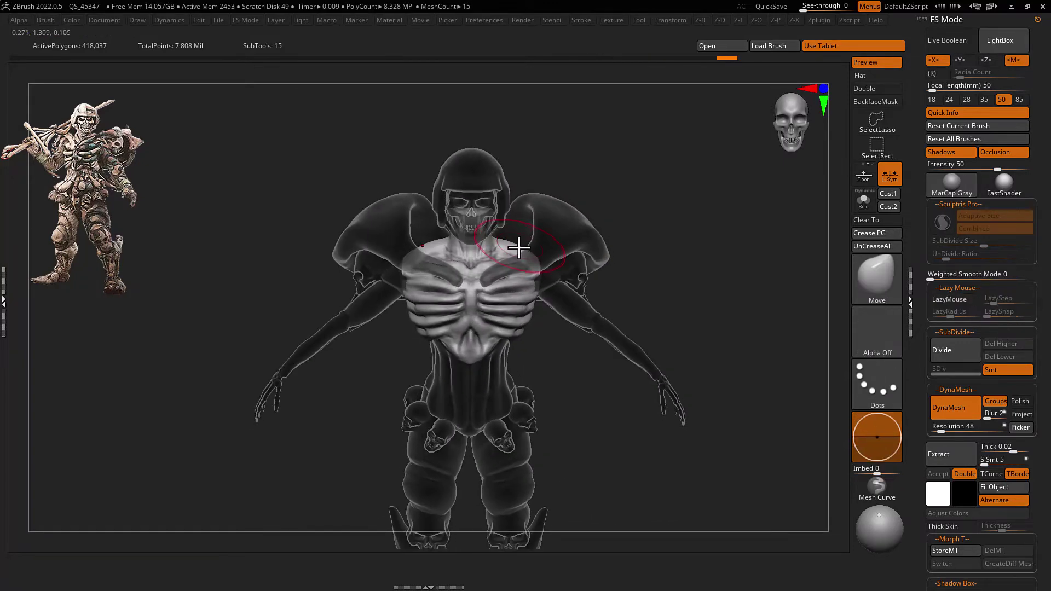
key(ctrl+shift+z)
key(ctrl+shift+z)
key(ctrl+shift+z)
key(ctrl+shift+z)
key(ctrl+shift+z)
key(ctrl+shift+z)
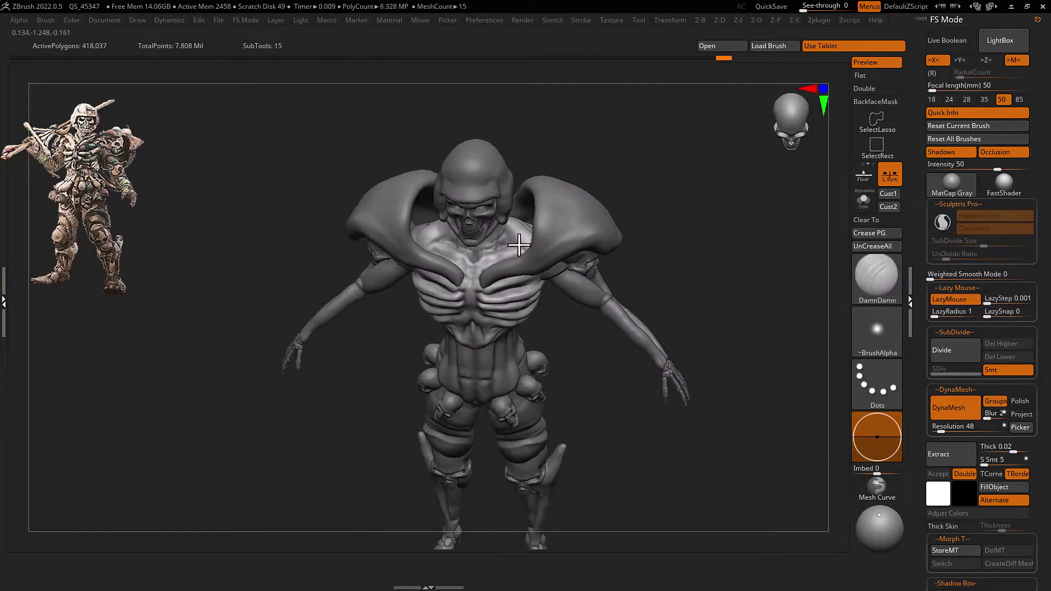
key(ctrl+shift+z)
key(ctrl+shift+z)
key(ctrl+shift+z)
key(ctrl+z)
key(ctrl+z)
key(ctrl+z)
key(ctrl+z)
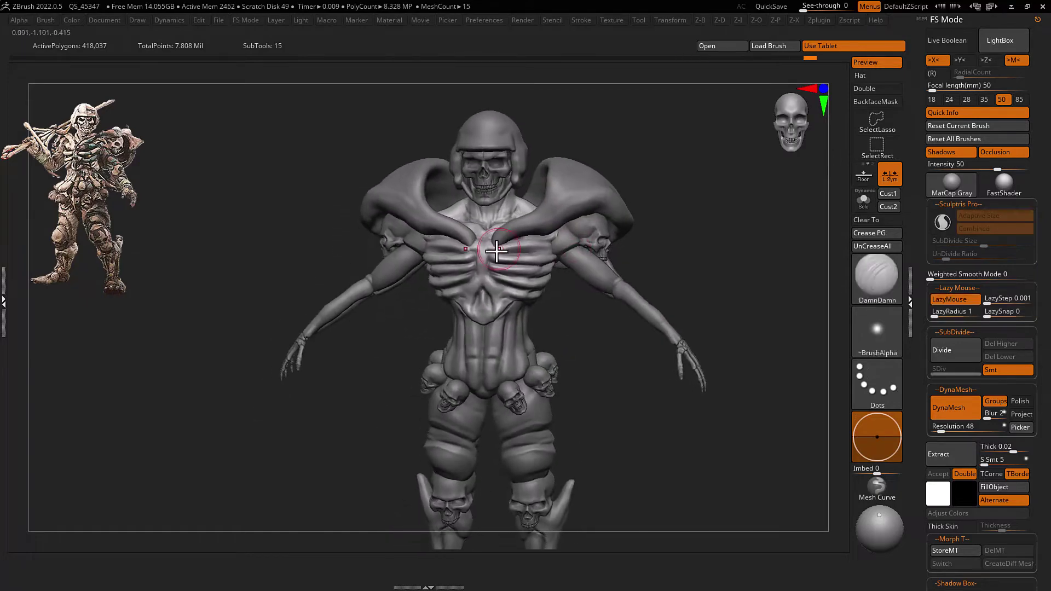
key(ctrl+z)
key(ctrl+z)
key(ctrl+z)
key(ctrl+z)
key(ctrl+shift+z)
key(ctrl+shift+z)
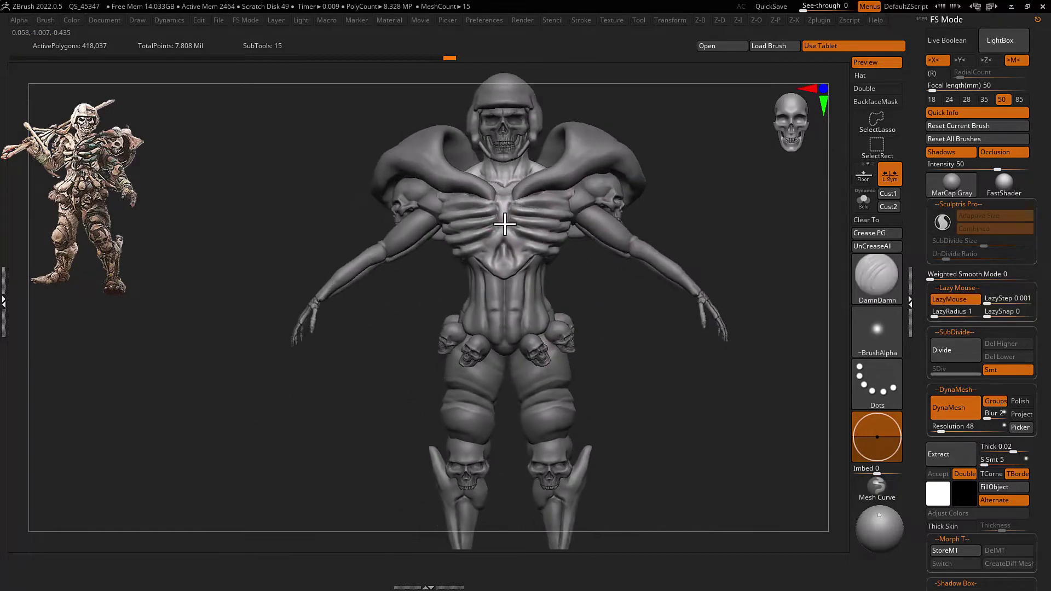
key(ctrl+shift+z)
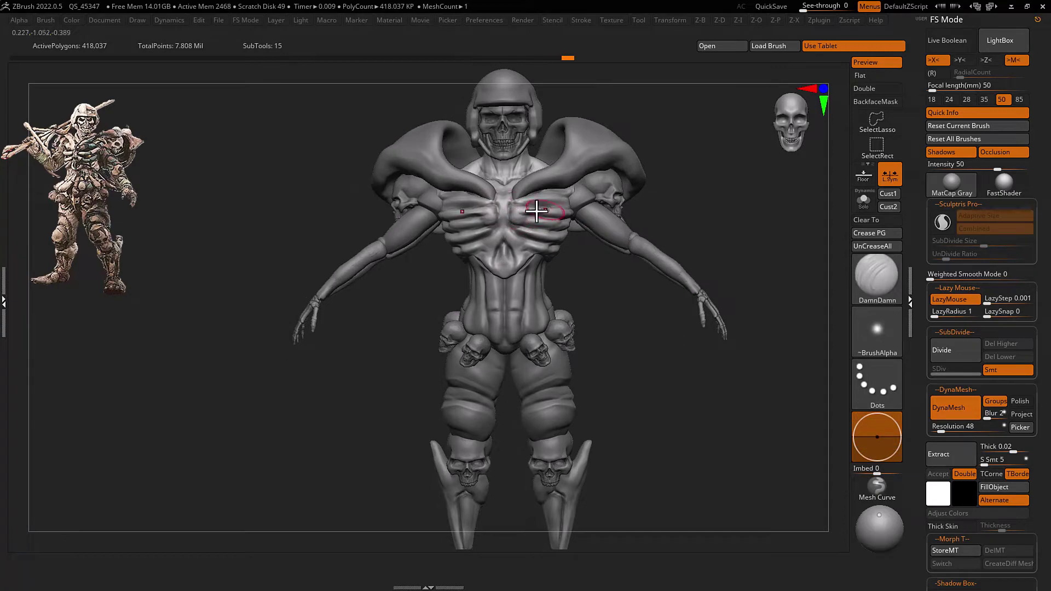
key(ctrl+shift+z)
key(ctrl+shift+z)
key(ctrl+shift+z)
key(ctrl+shift+z)
key(ctrl+shift+z)
key(ctrl+shift+z)
key(ctrl+shift+z)
key(ctrl+shift+z)
key(ctrl+shift+z)
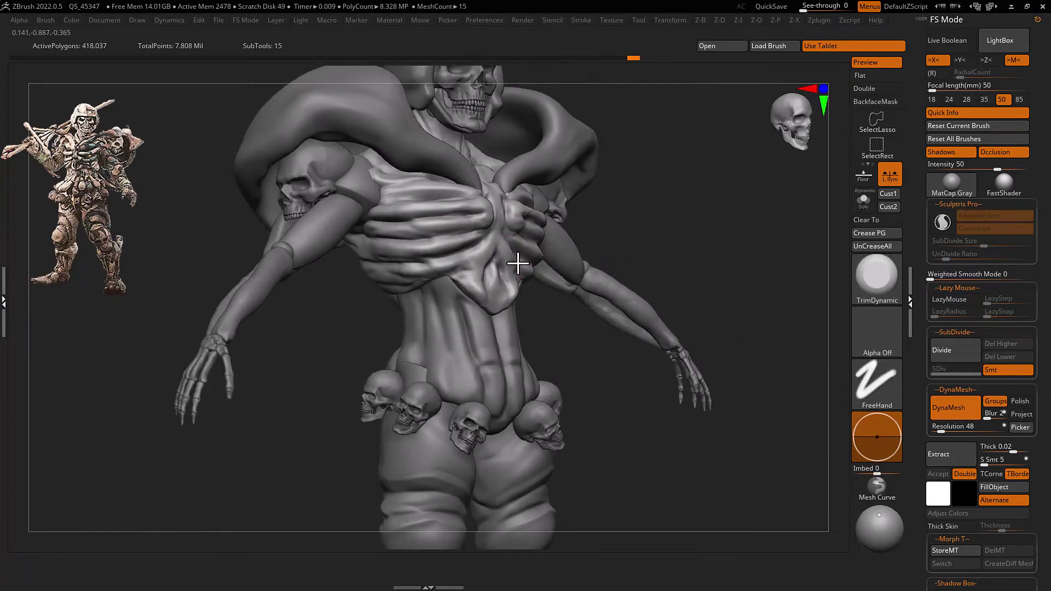
key(ctrl+shift+z)
key(ctrl+shift+z)
key(ctrl+shift+z)
key(ctrl+shift+z)
key(ctrl+shift+z)
key(ctrl+shift+z)
key(ctrl+shift+z)
key(ctrl+shift+z)
key(ctrl+shift+z)
key(ctrl+shift+z)
key(ctrl+shift+z)
key(ctrl+shift+z)
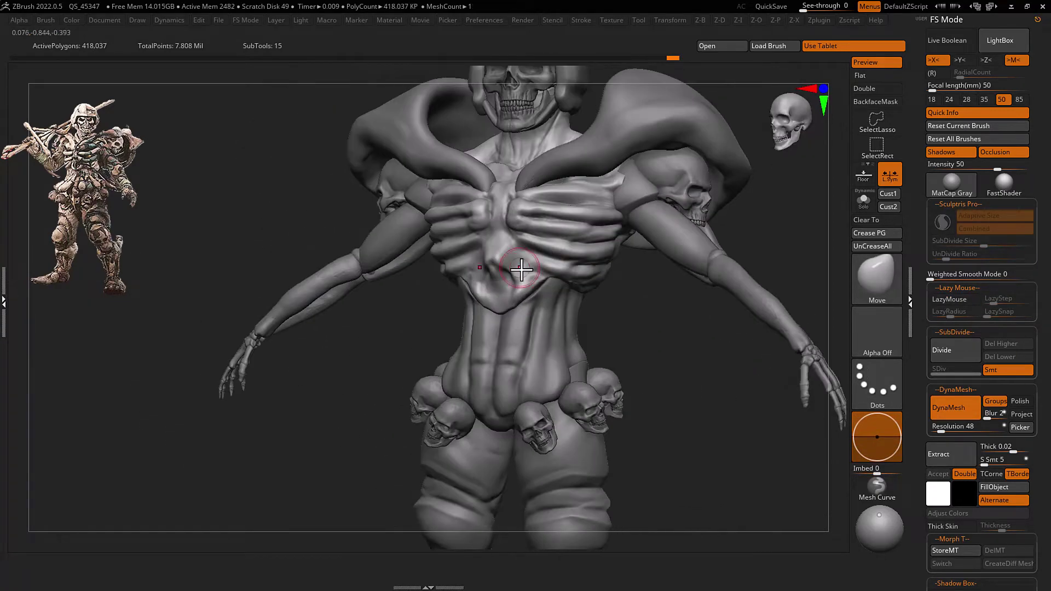
key(ctrl+shift+z)
key(ctrl+shift+z)
key(ctrl+shift+z)
key(ctrl+shift+z)
key(ctrl+shift+z)
key(ctrl+shift+z)
key(ctrl+shift+z)
key(ctrl+shift+z)
key(ctrl+shift+z)
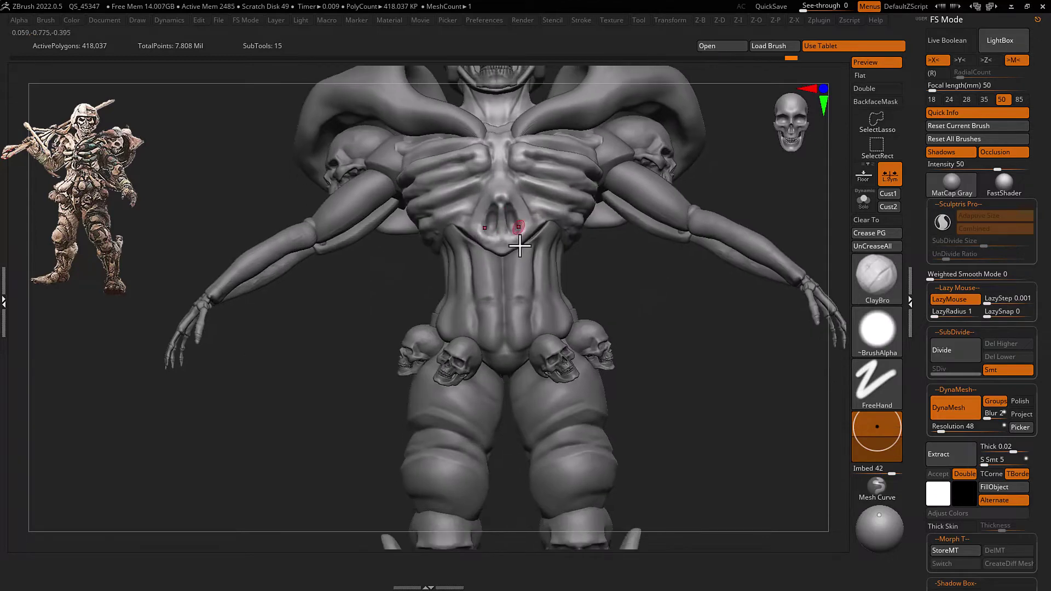
key(ctrl+z)
key(ctrl+z)
key(ctrl+z)
key(ctrl+z)
key(ctrl+z)
key(ctrl+z)
key(ctrl+z)
key(ctrl+z)
key(ctrl+z)
key(ctrl+z)
key(ctrl+z)
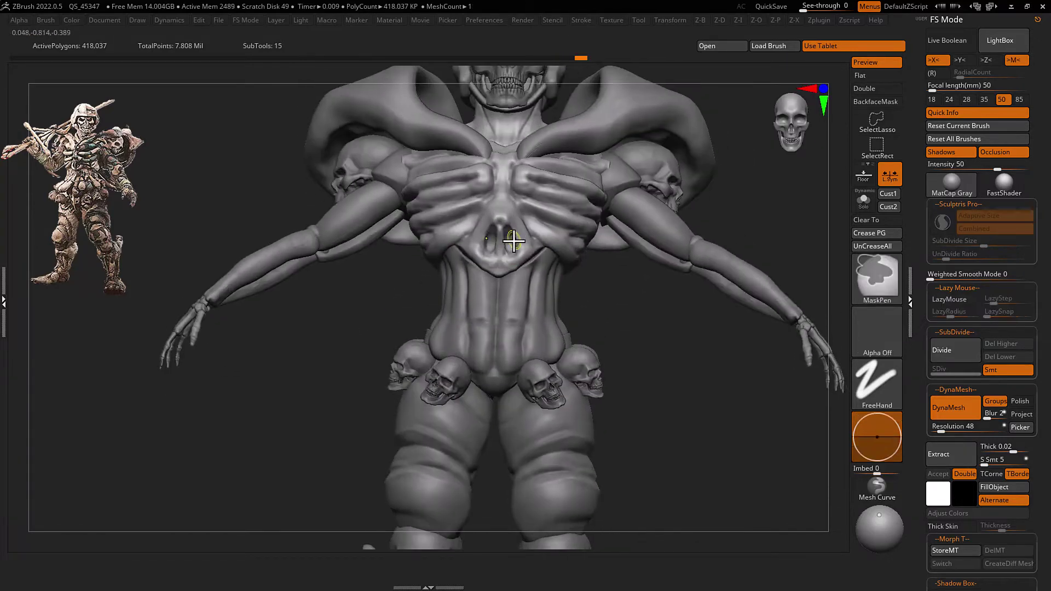
key(ctrl+shift+z)
key(ctrl+shift+z)
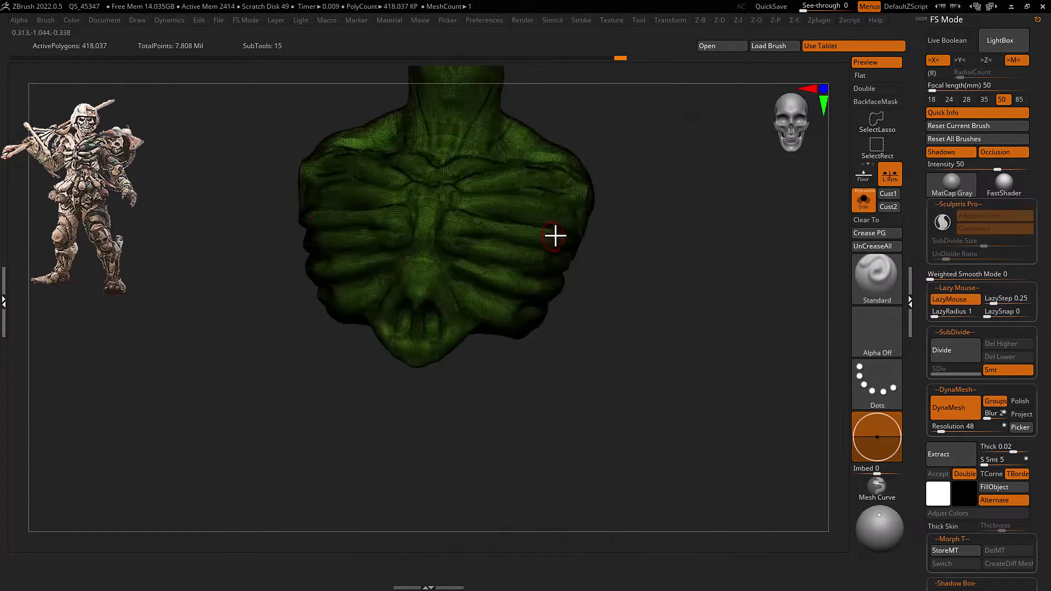
Remesh the chest armor at DynaMesh resolution 1160, then smooth the body's lower back
drag(963, 428, 971, 428)
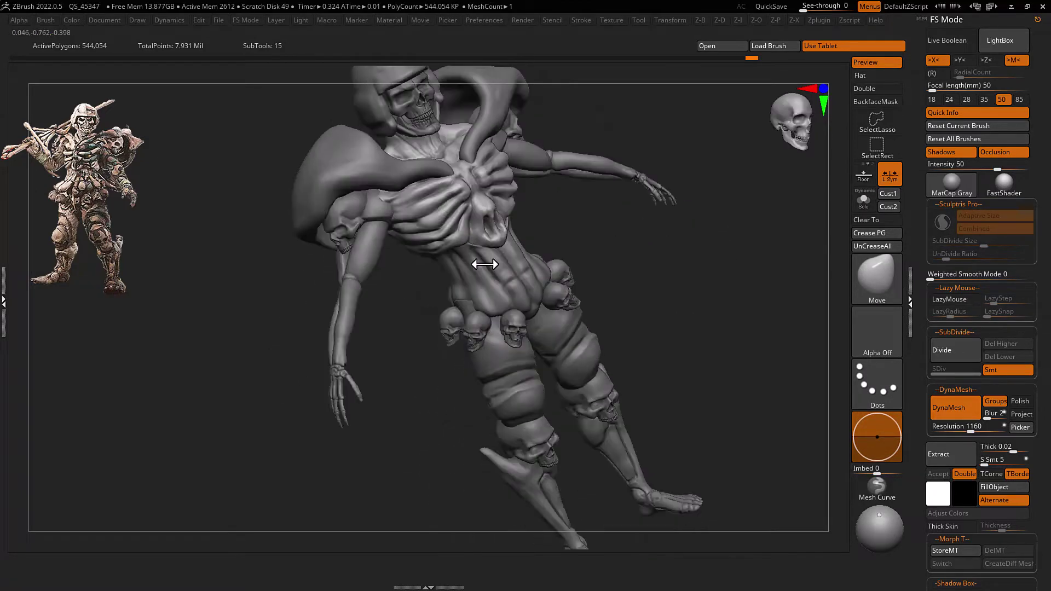
alt+click(516, 200)
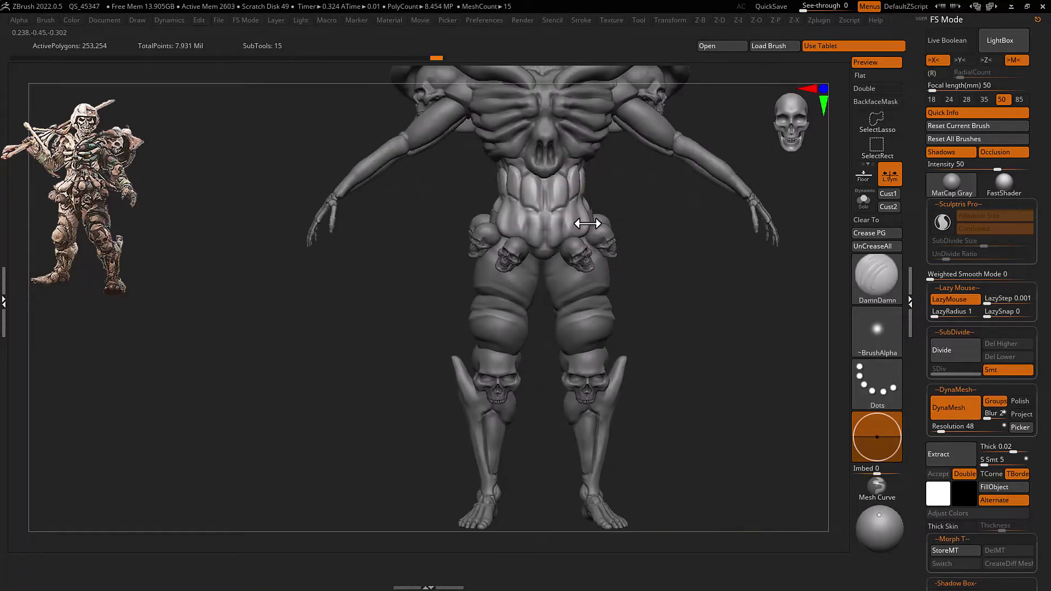
drag(589, 194, 476, 242)
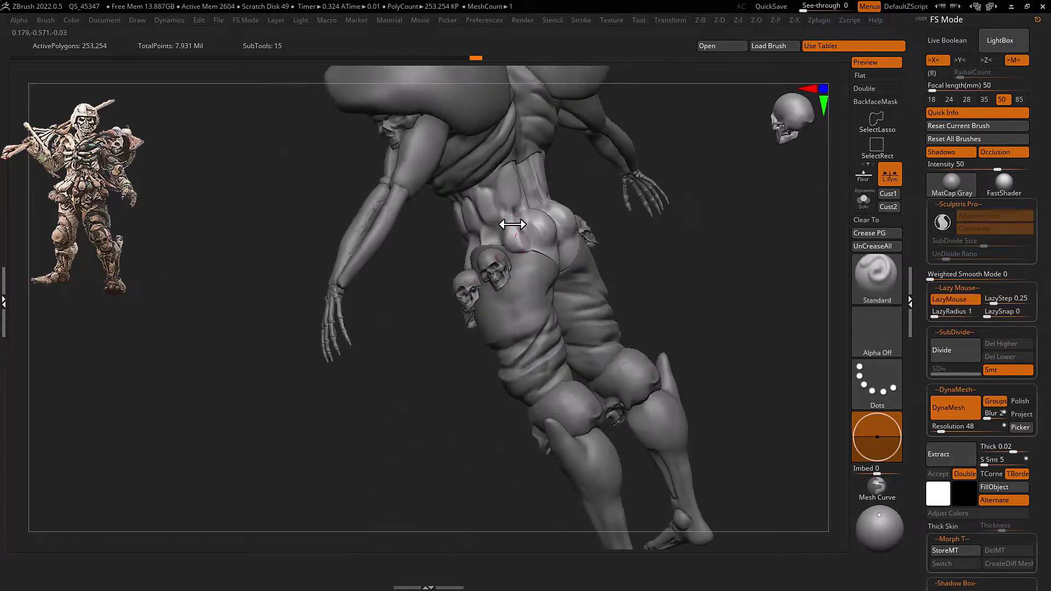
shift+drag(538, 233, 527, 228)
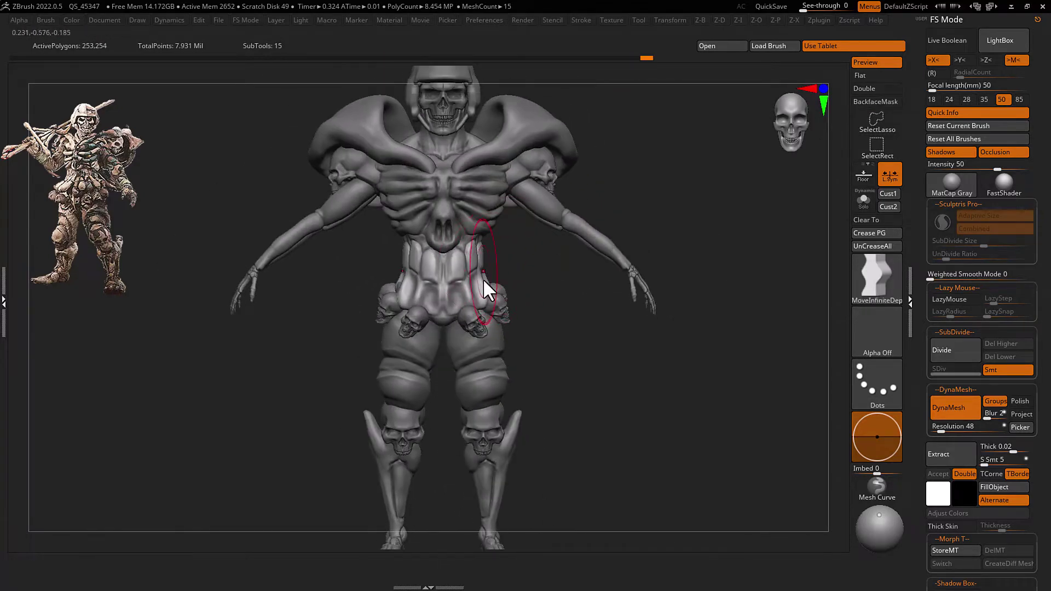
Add PolySphere shapes from the gizmo's Transform Type list, then restore the move gizmo
click(399, 184)
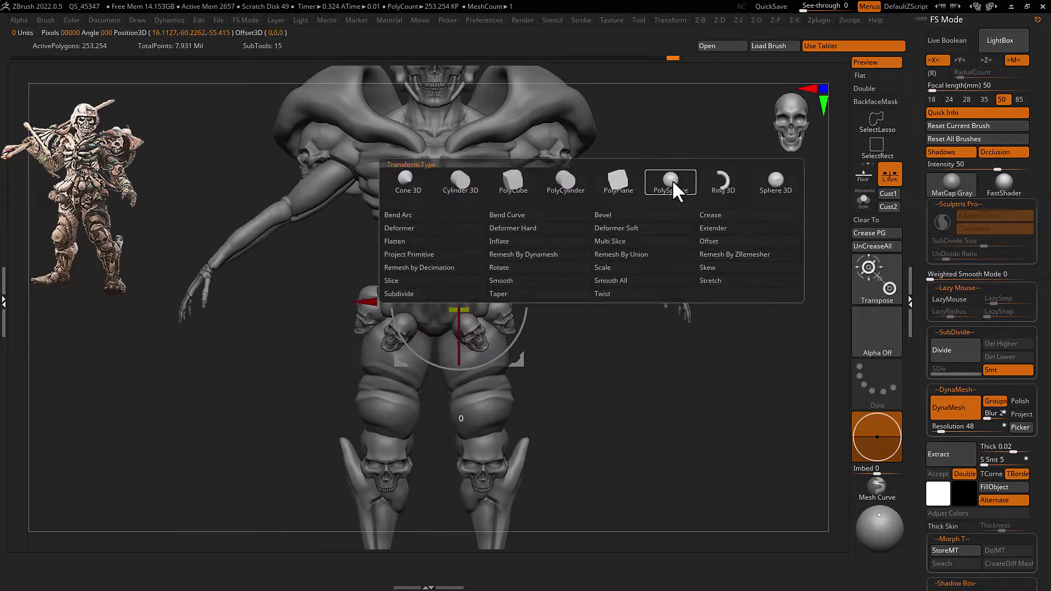
click(673, 181)
click(399, 185)
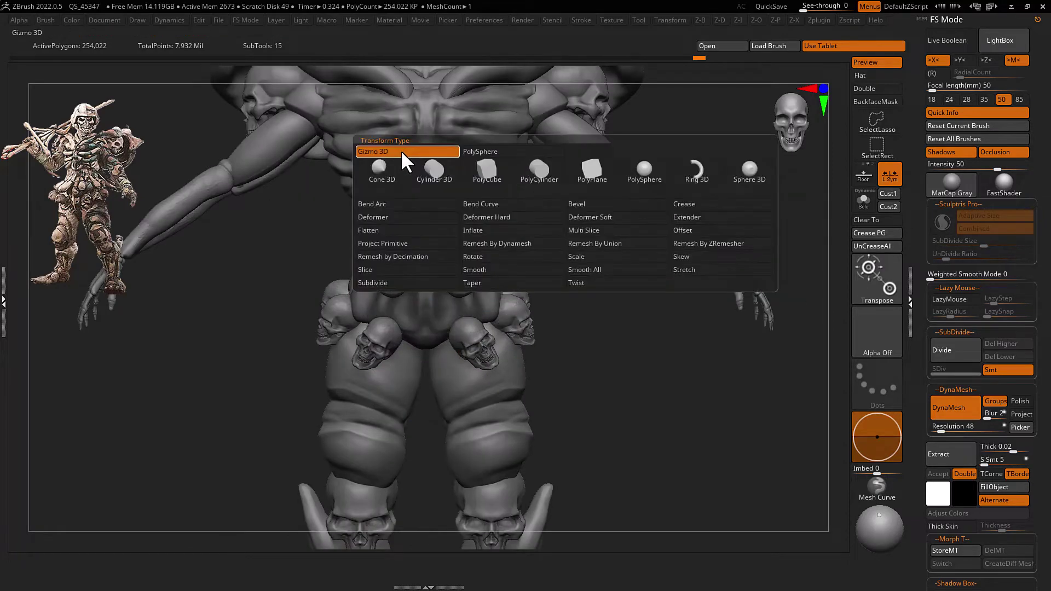
click(401, 150)
mouse_move(452, 240)
mouse_down()
mouse_move(585, 249)
mouse_move(465, 219)
mouse_up()
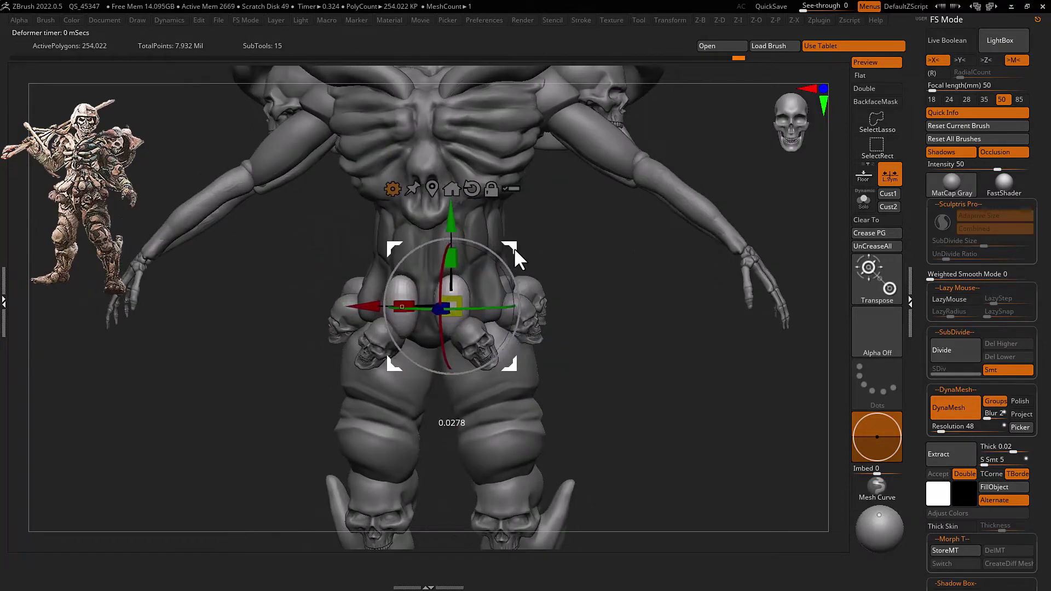
Combine the new waist shapes into one mesh with Remesh By Dynamesh
key(q)
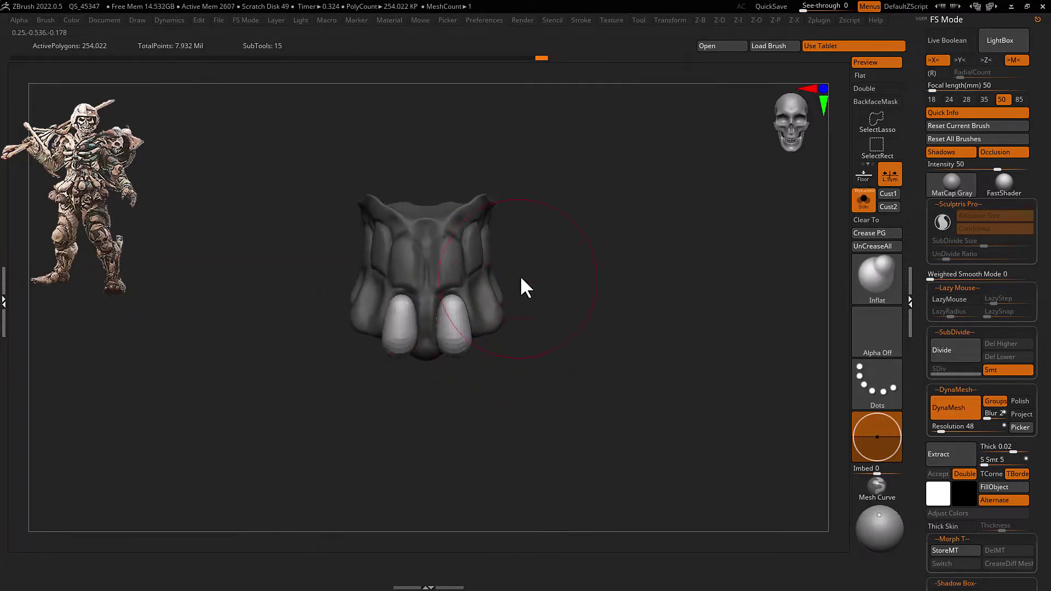
key(w)
click(484, 276)
click(489, 291)
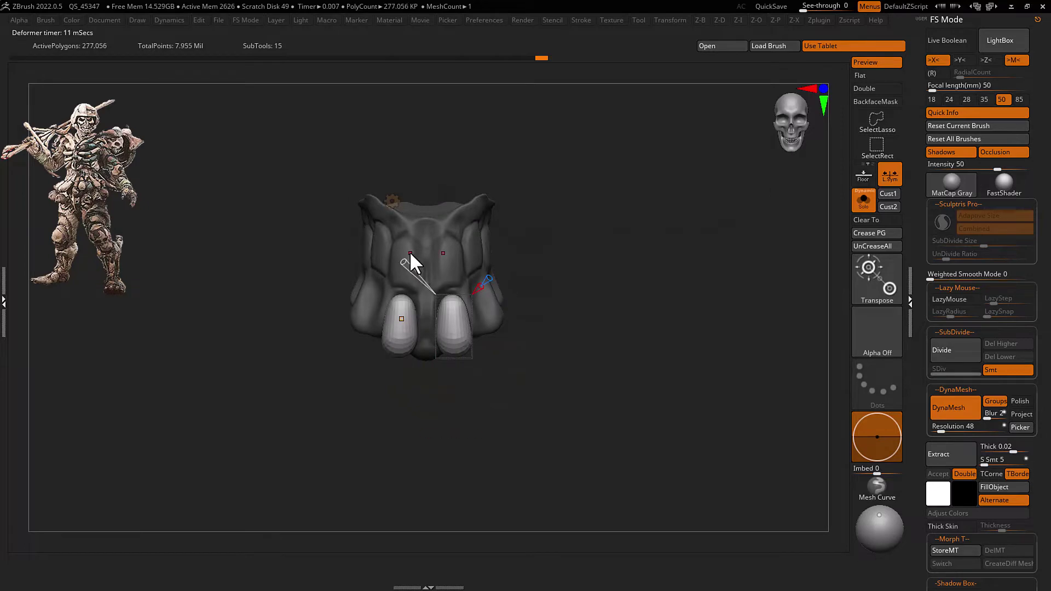
click(391, 202)
click(608, 196)
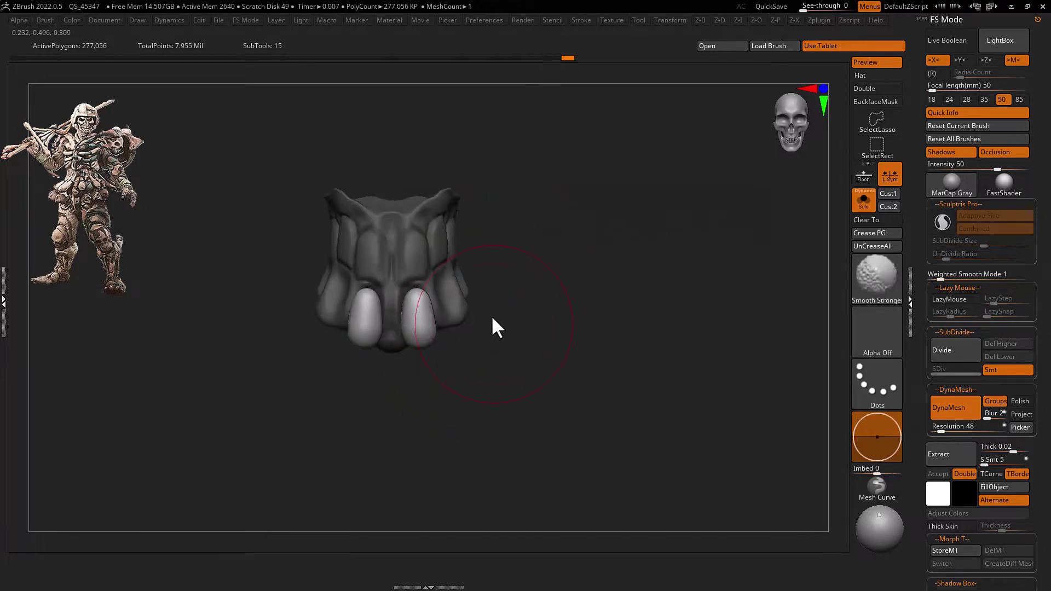
Rotate and position the flaps around the waist with Gizmo 3D and the Move brush
drag(606, 197, 428, 219)
key(q)
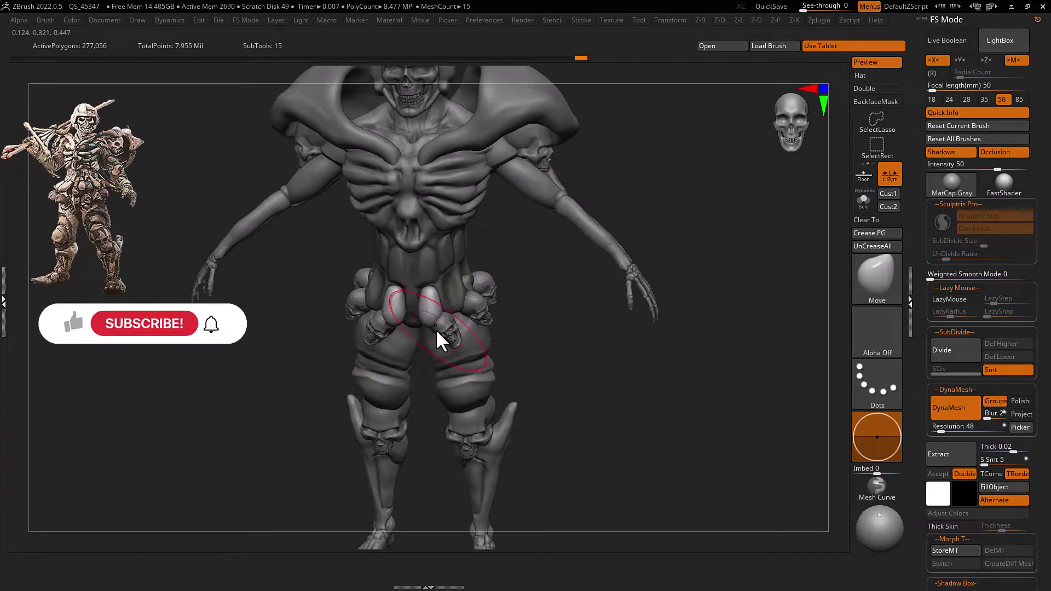
mouse_move(435, 330)
right_down()
mouse_move(450, 336)
mouse_move(463, 320)
mouse_move(451, 284)
mouse_move(409, 252)
mouse_move(444, 251)
right_up()
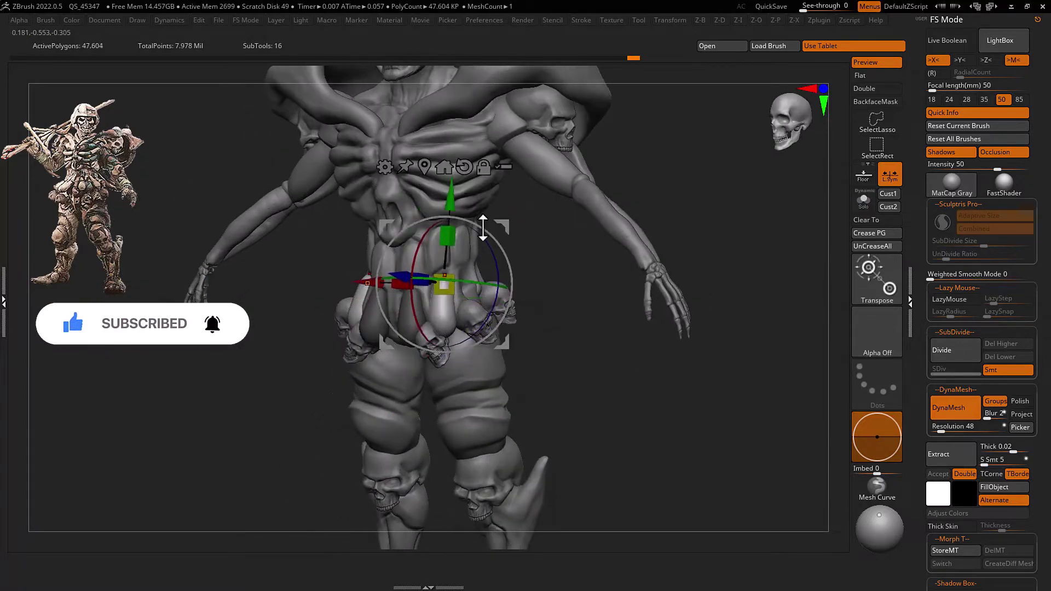
drag(495, 234, 520, 215)
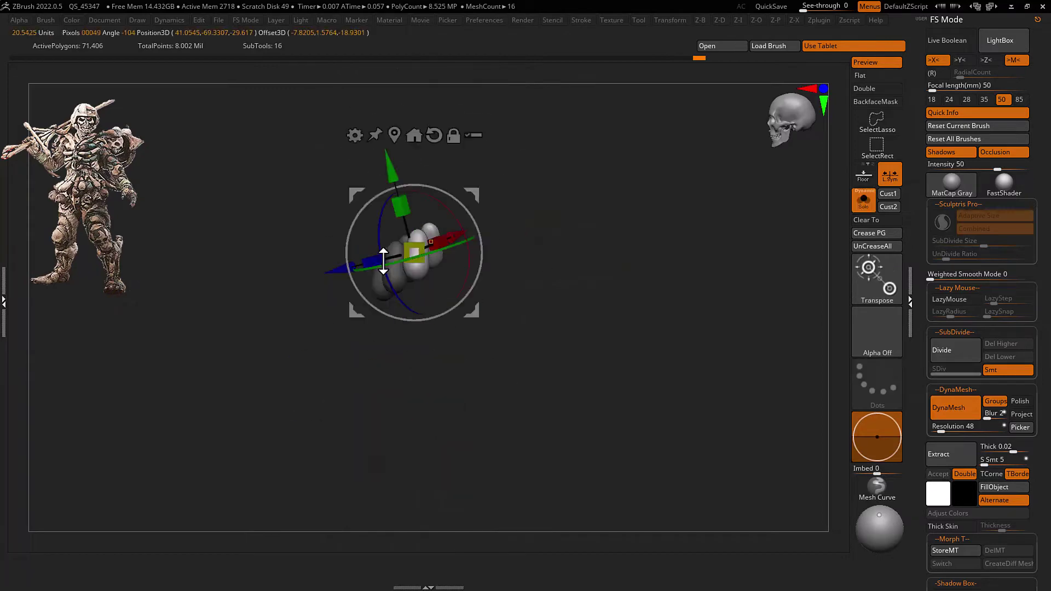
drag(535, 201, 487, 190)
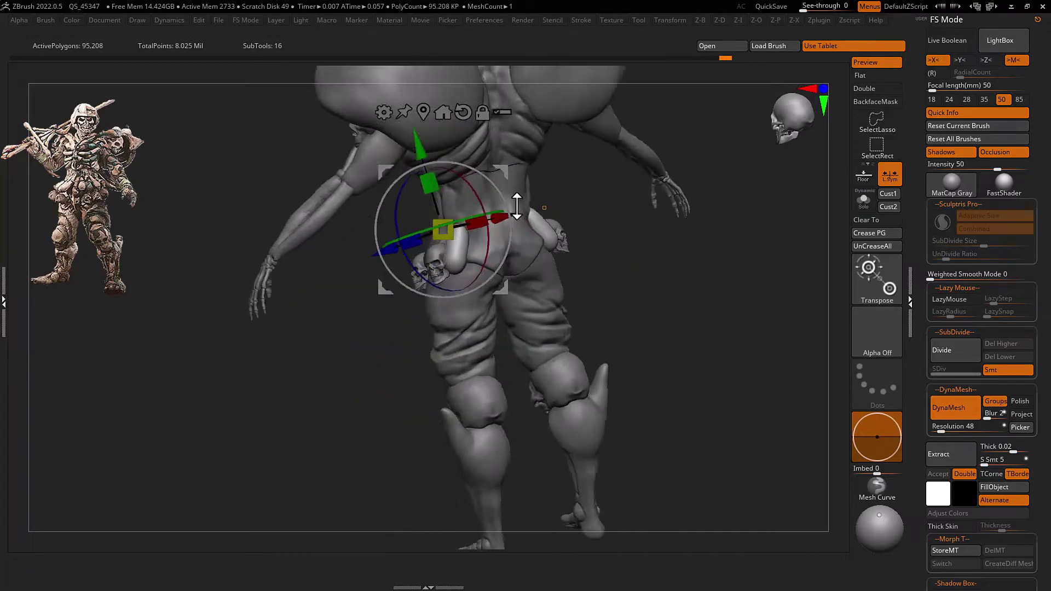
key(q)
drag(692, 207, 591, 207)
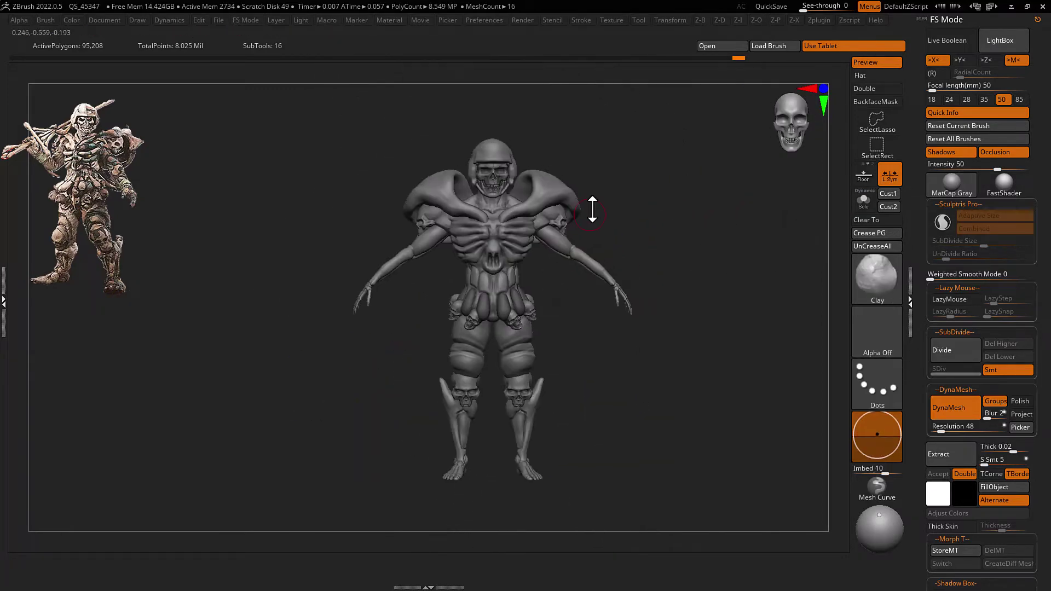
key(b)
key(m)
key(v)
right_drag(542, 312, 582, 296)
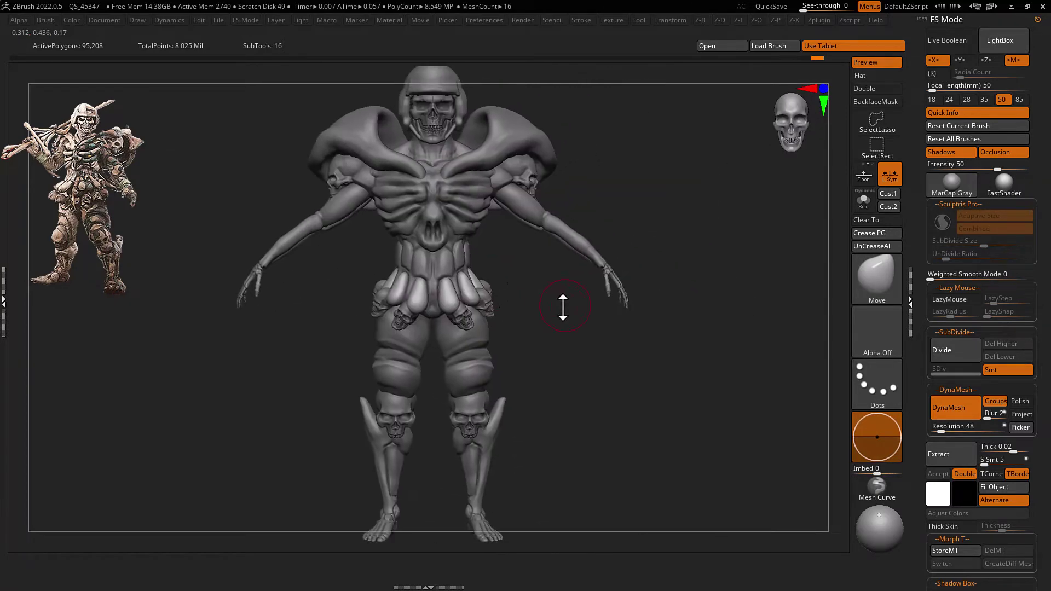
right_drag(503, 315, 501, 324)
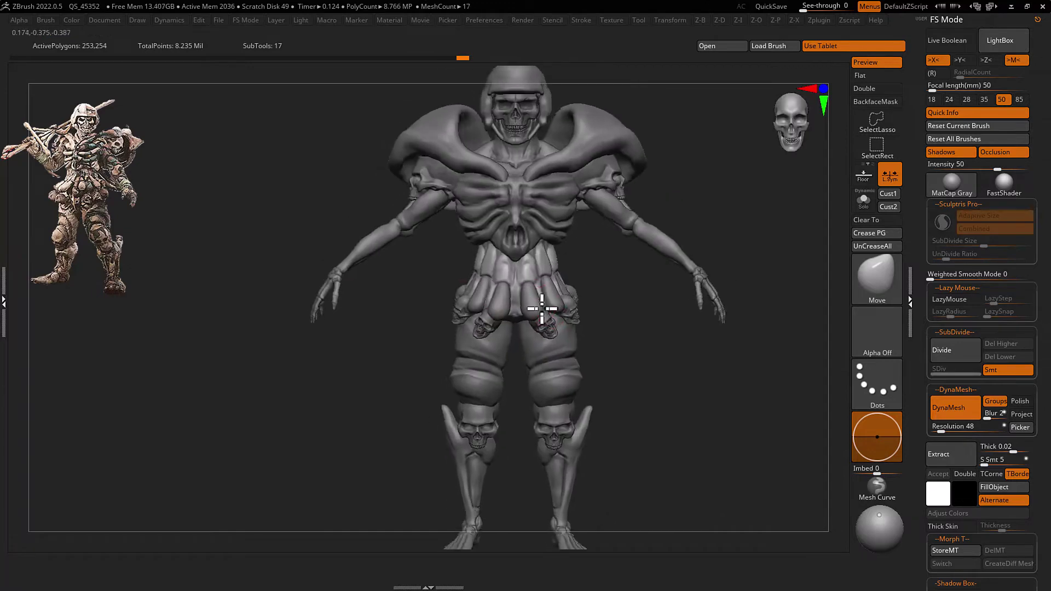
Append a sphere, trim it with a curve-cutting brush, and place it between the legs
click(145, 208)
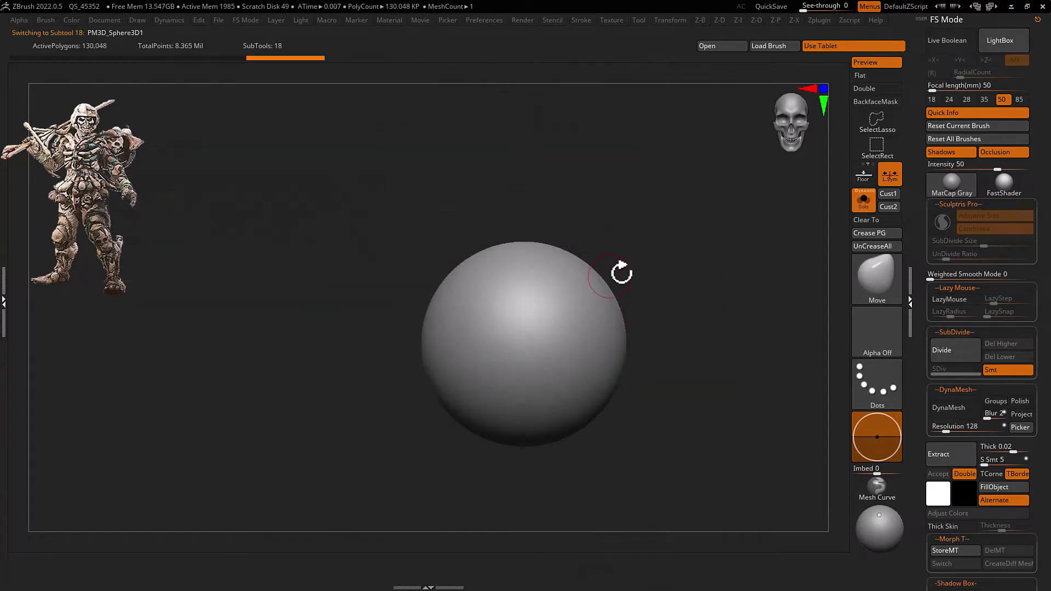
ctrl+shift+click(551, 305)
ctrl+shift+drag(669, 270, 535, 453)
drag(629, 321, 629, 498)
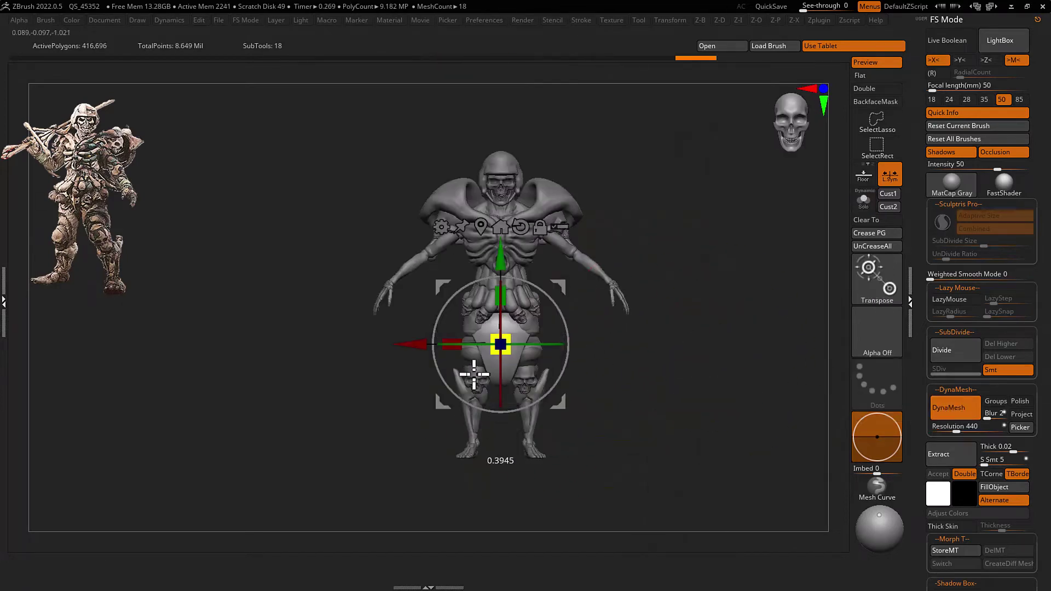
mouse_move(633, 330)
shift+mouse_down()
mouse_move(655, 234)
mouse_move(572, 277)
mouse_move(659, 307)
shift+mouse_up()
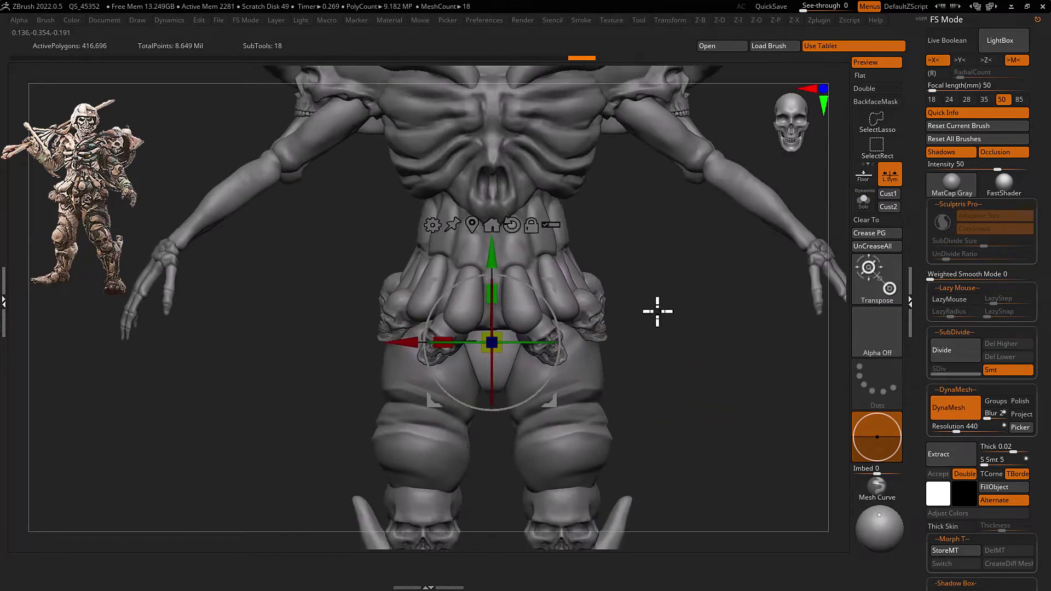
drag(493, 263, 494, 257)
Solo the new groin piece, then switch selection between it and the main body
key(q)
drag(610, 295, 626, 329)
key(b)
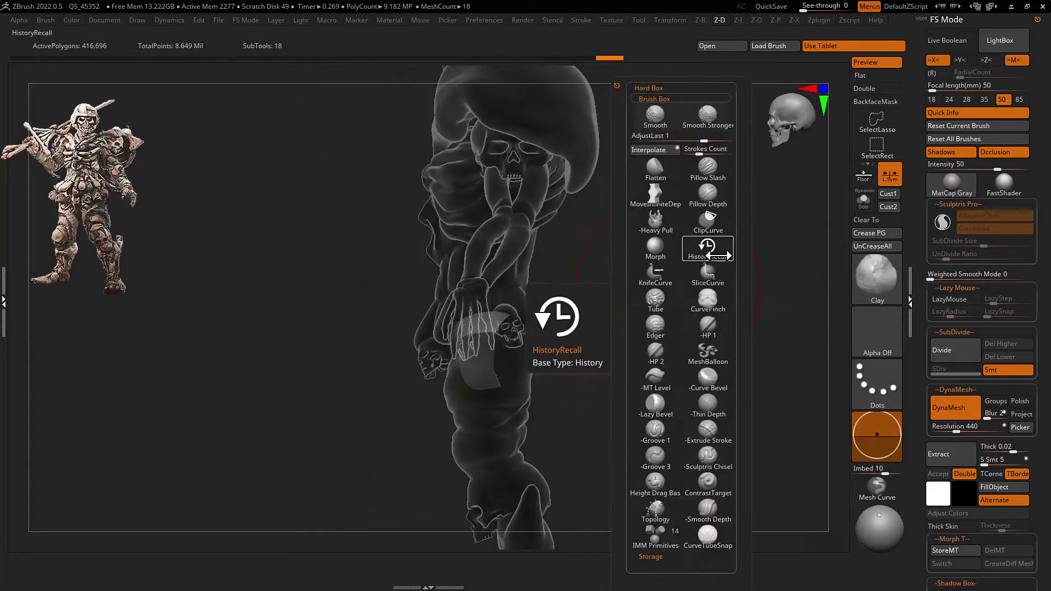
click(782, 8)
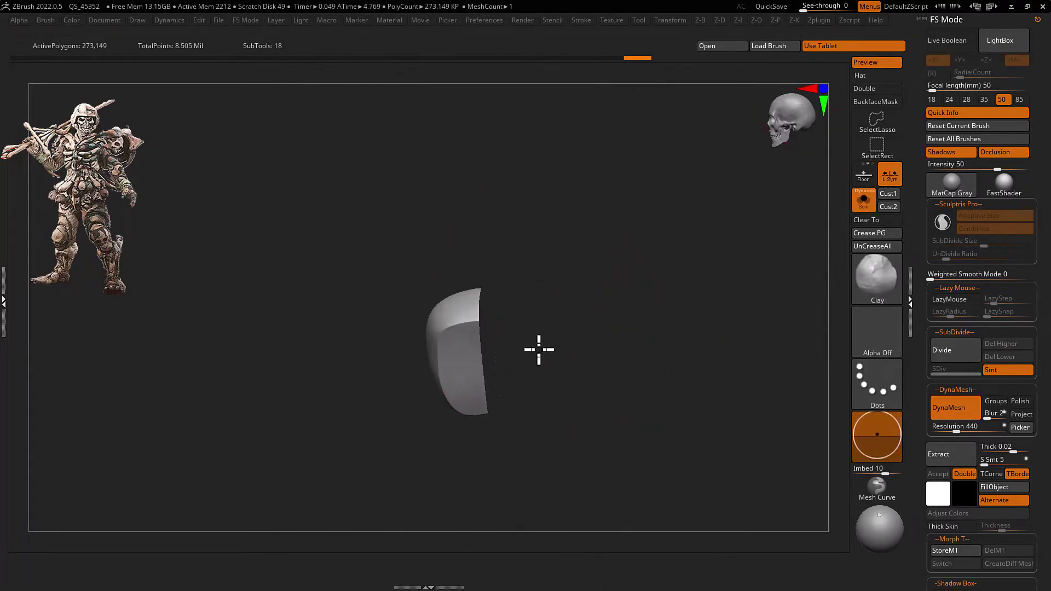
key(space)
click(621, 254)
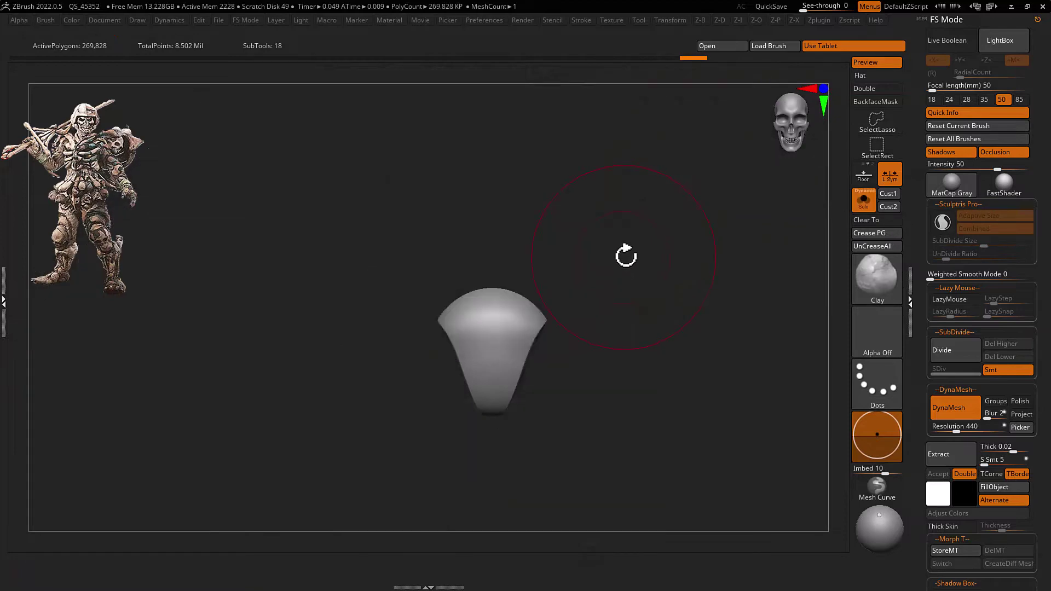
alt+click(534, 339)
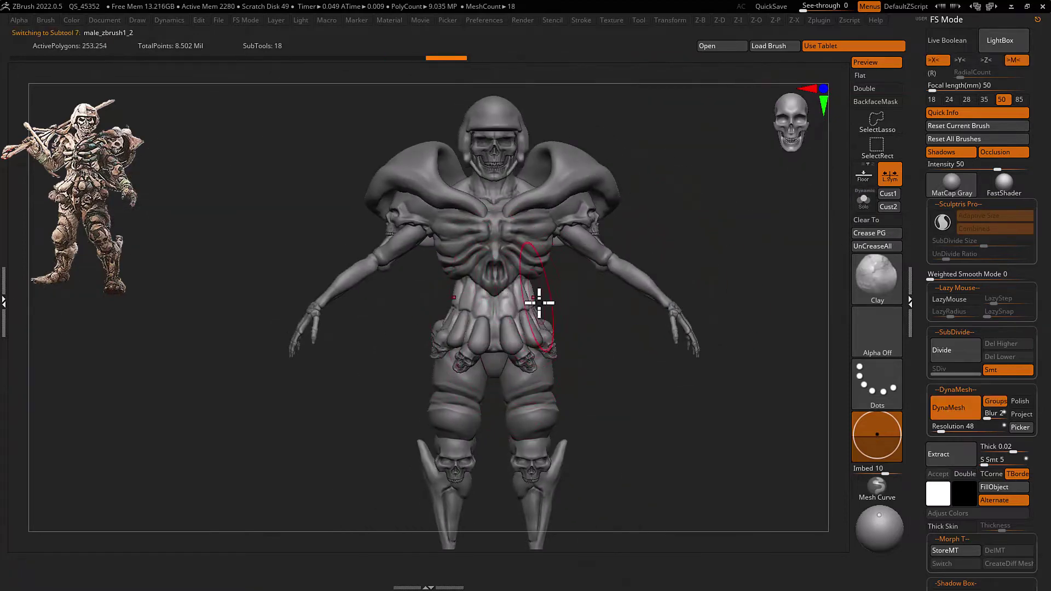
right_drag(536, 302, 507, 343)
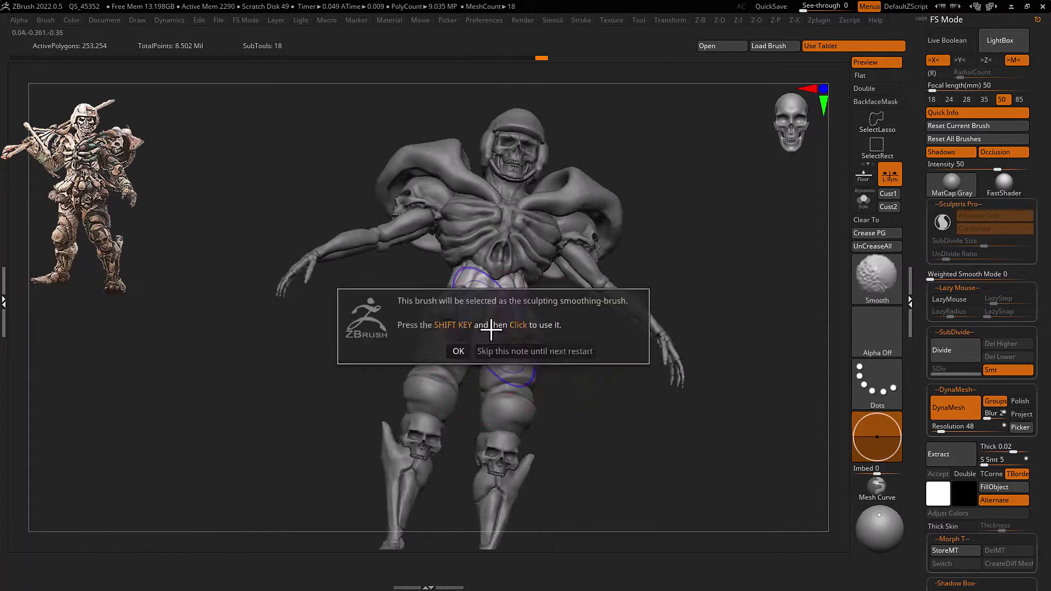
alt+click(511, 368)
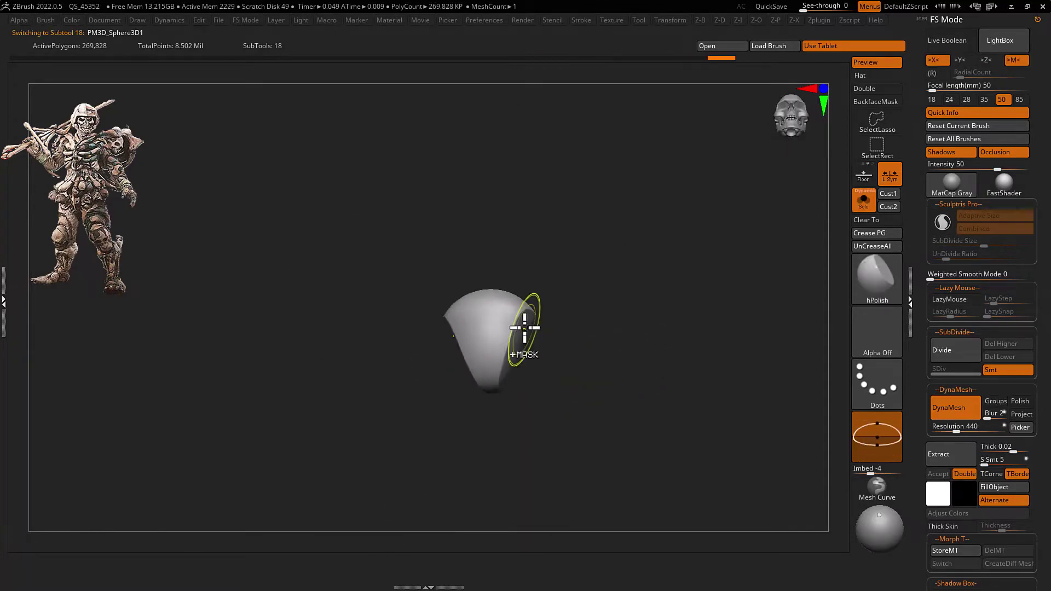
Turn Solo off so all 18 subtools show, and frame the whole figure
key(shift+s)
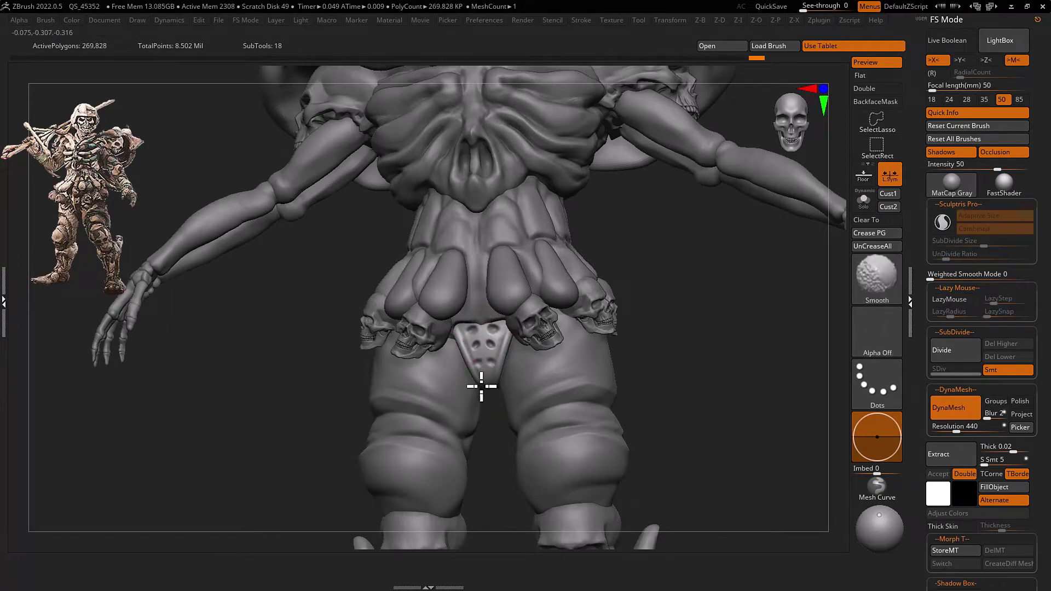
mouse_move(481, 387)
right_down()
mouse_move(494, 335)
mouse_move(493, 361)
mouse_move(492, 342)
mouse_move(523, 320)
right_up()
key(f)
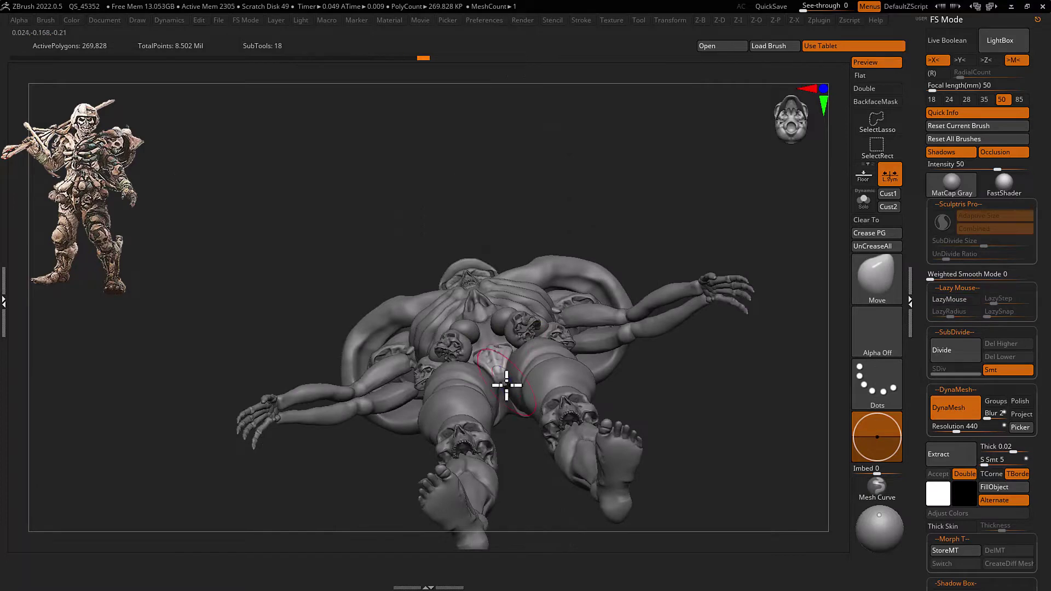
right_drag(506, 386, 548, 328)
key(space)
right_drag(587, 260, 524, 296)
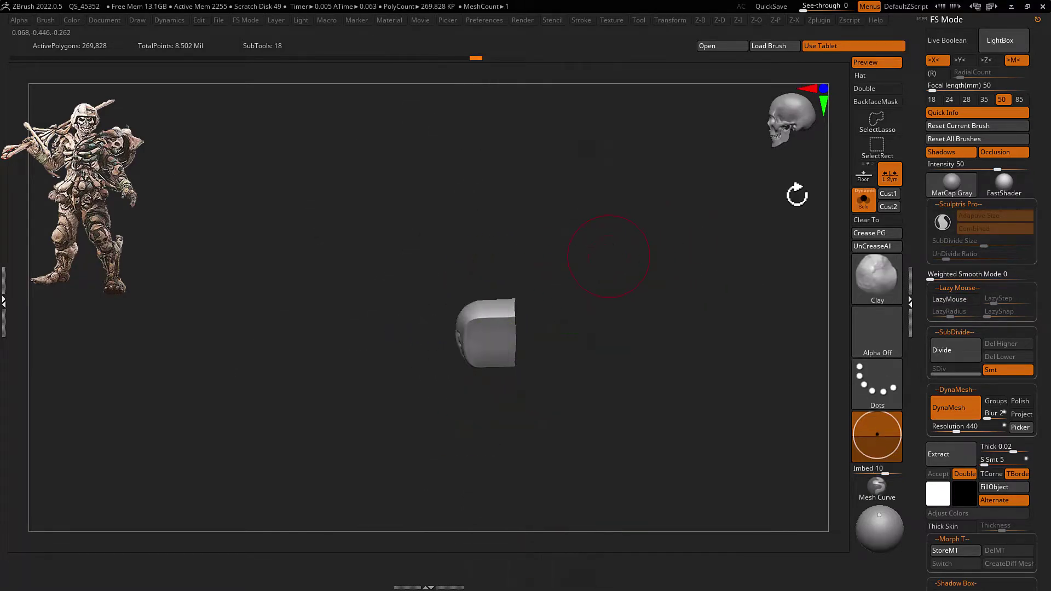
key(space)
key(space)
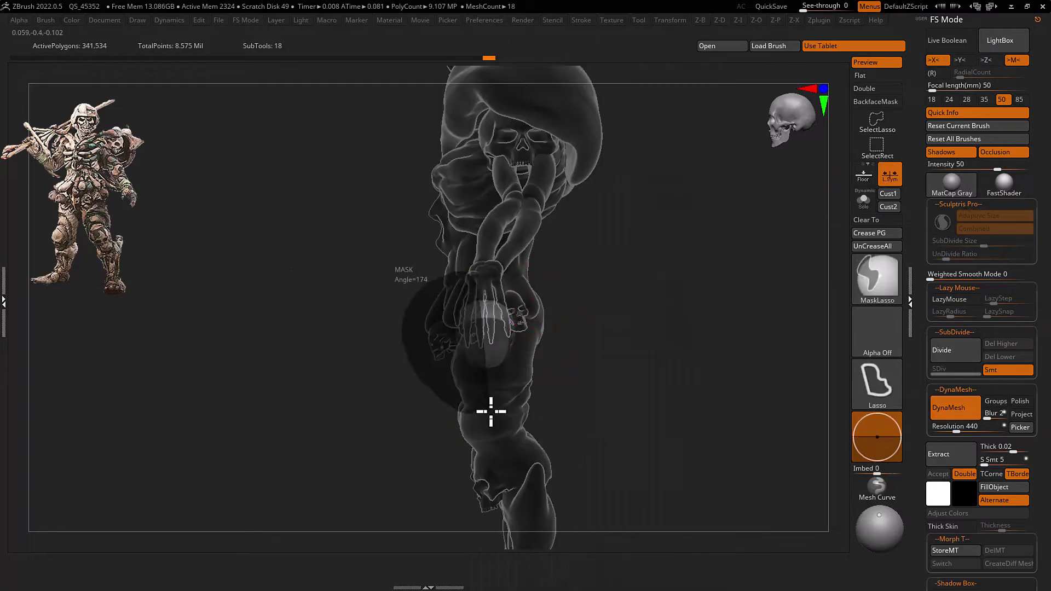
Click through the figure's parts to pick and isolate the body mesh
key(q)
mouse_move(610, 329)
right_down()
mouse_move(603, 368)
mouse_move(570, 265)
mouse_move(498, 312)
mouse_move(526, 315)
mouse_move(533, 291)
mouse_move(512, 272)
mouse_move(519, 330)
mouse_move(511, 281)
mouse_move(542, 300)
right_up()
alt+click(521, 321)
alt+click(512, 300)
alt+click(535, 282)
alt+click(572, 282)
mouse_move(521, 235)
right_down()
mouse_move(552, 281)
mouse_move(591, 257)
mouse_move(606, 277)
mouse_move(575, 282)
mouse_move(559, 300)
mouse_move(529, 290)
mouse_move(503, 314)
mouse_move(537, 281)
mouse_move(559, 305)
mouse_move(493, 244)
mouse_move(589, 193)
mouse_move(638, 251)
mouse_move(579, 310)
right_up()
Switch between the Standard and Move brushes, then frame and orbit the full model
key(b)
key(s)
key(t)
key(b)
key(m)
key(v)
key(f)
right_drag(671, 215, 519, 325)
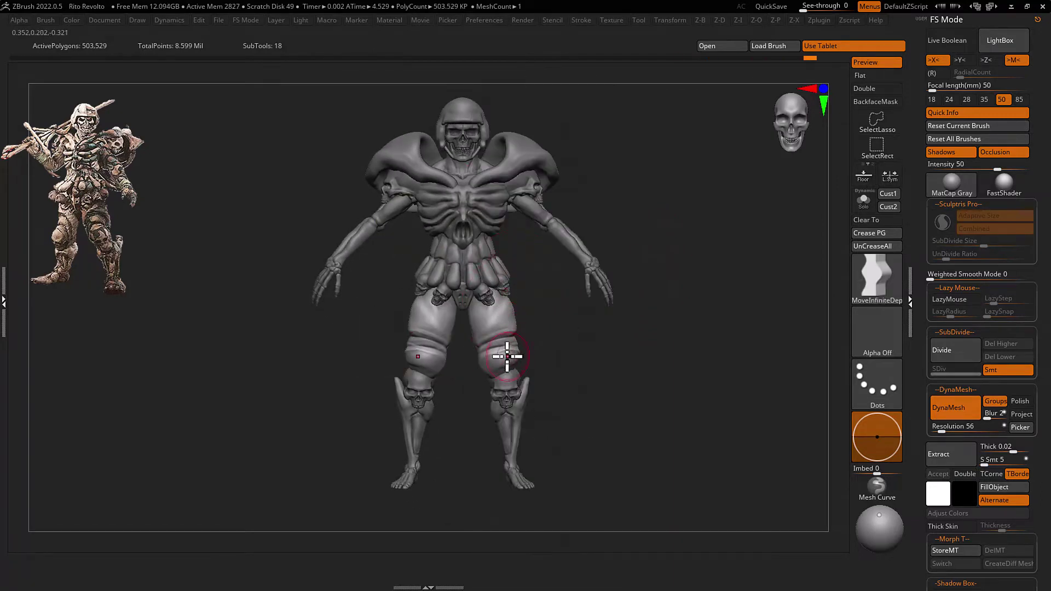
mouse_move(539, 297)
right_down()
mouse_move(468, 300)
mouse_move(534, 260)
mouse_move(503, 312)
right_up()
Select the male_zbrush5 body subtool and view the legs straight from the front
alt+click(467, 308)
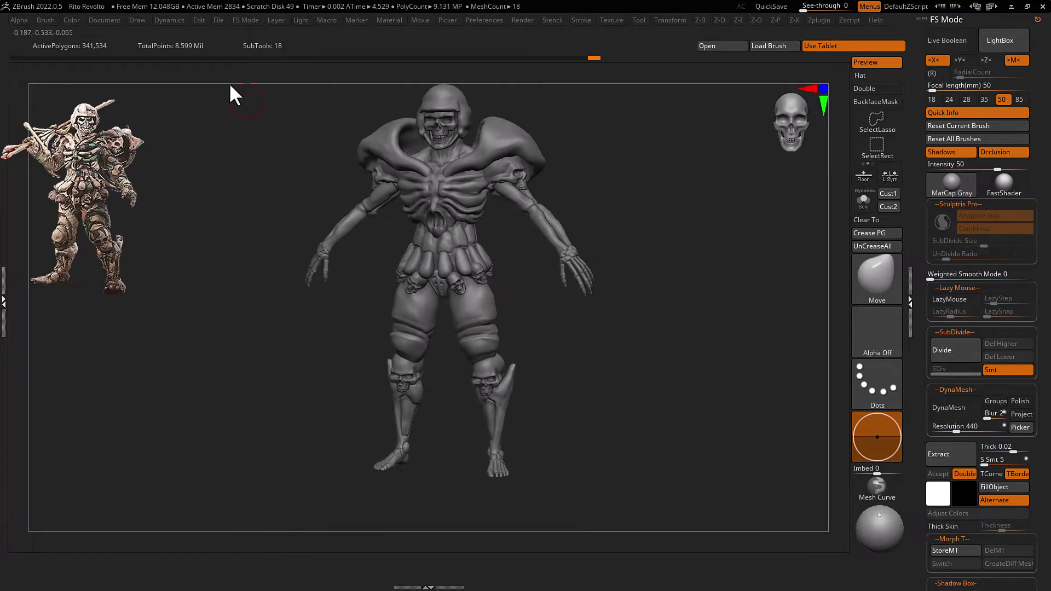
alt+click(389, 306)
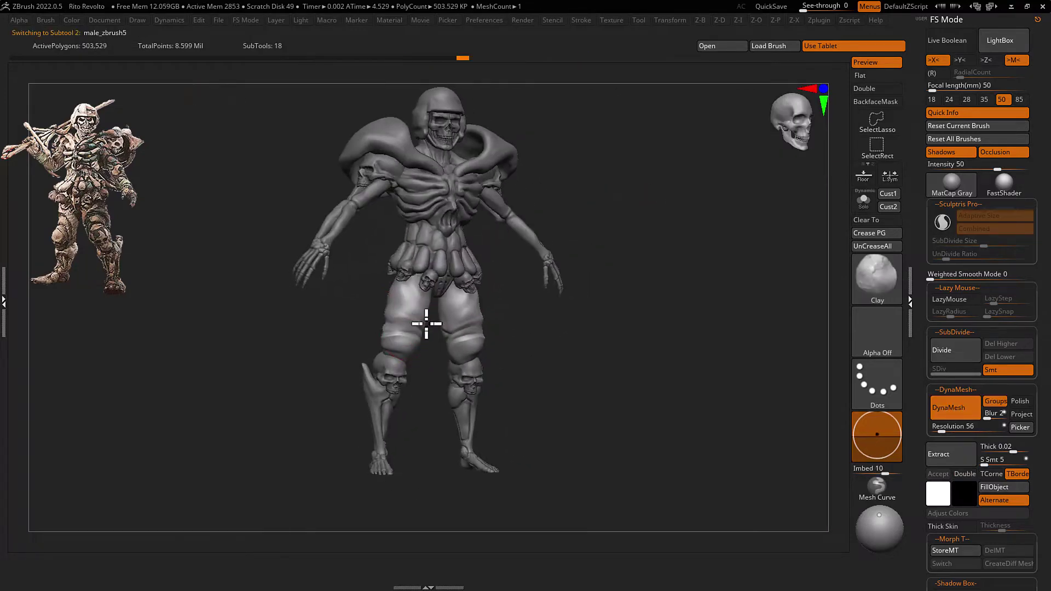
mouse_move(425, 324)
right_down()
mouse_move(421, 288)
mouse_move(464, 332)
right_up()
ctrl+shift+click(421, 288)
ctrl+shift+click(417, 317)
right_drag(494, 226, 469, 307)
Preview the masked thigh bands as an extracted shell with Thick set to 0.00306
click(638, 20)
mouse_move(572, 253)
right_down()
mouse_move(568, 328)
mouse_move(594, 221)
right_up()
click(530, 367)
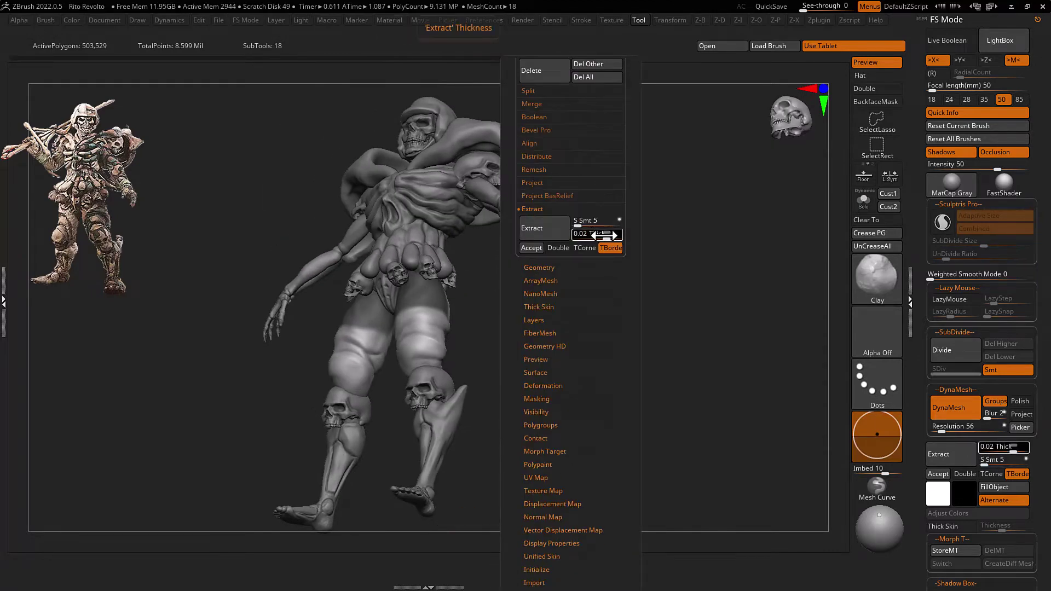
drag(582, 301, 589, 301)
right_drag(549, 301, 549, 298)
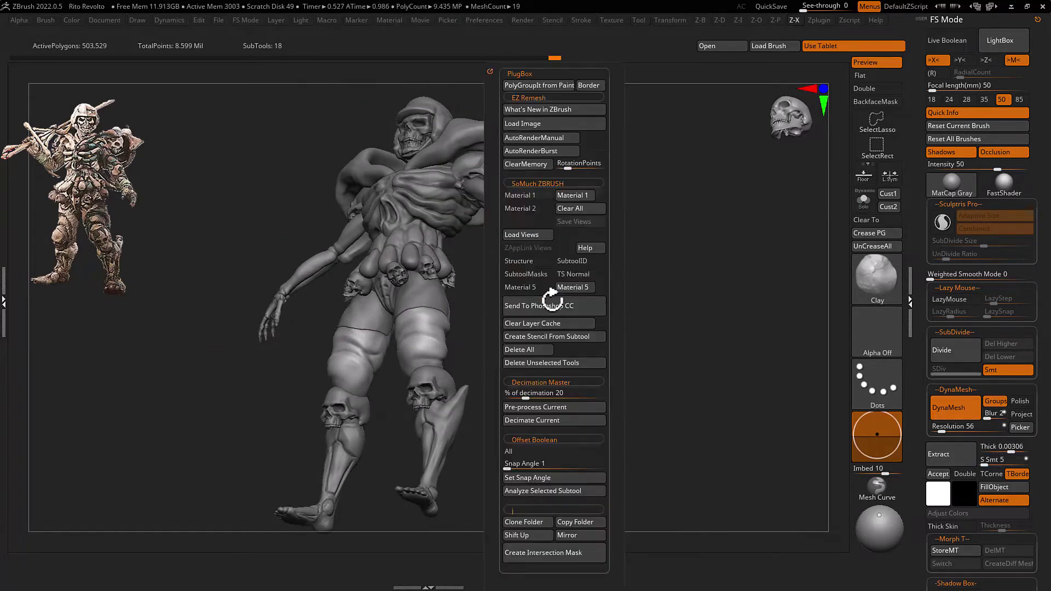
Accept the extracted shell as a new thigh-band subtool and view the bands
click(527, 368)
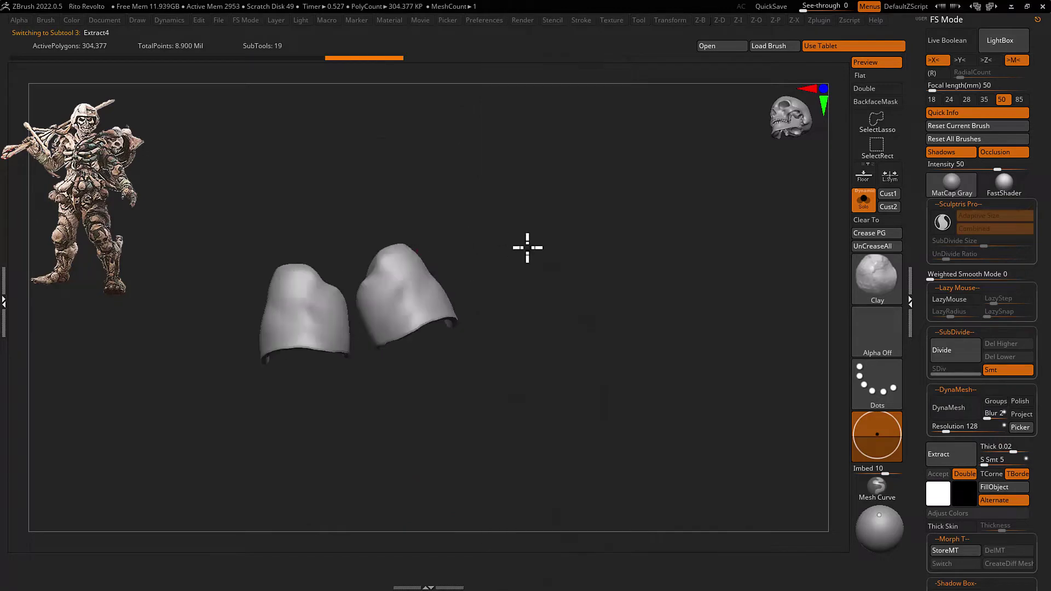
key(b)
key(m)
key(v)
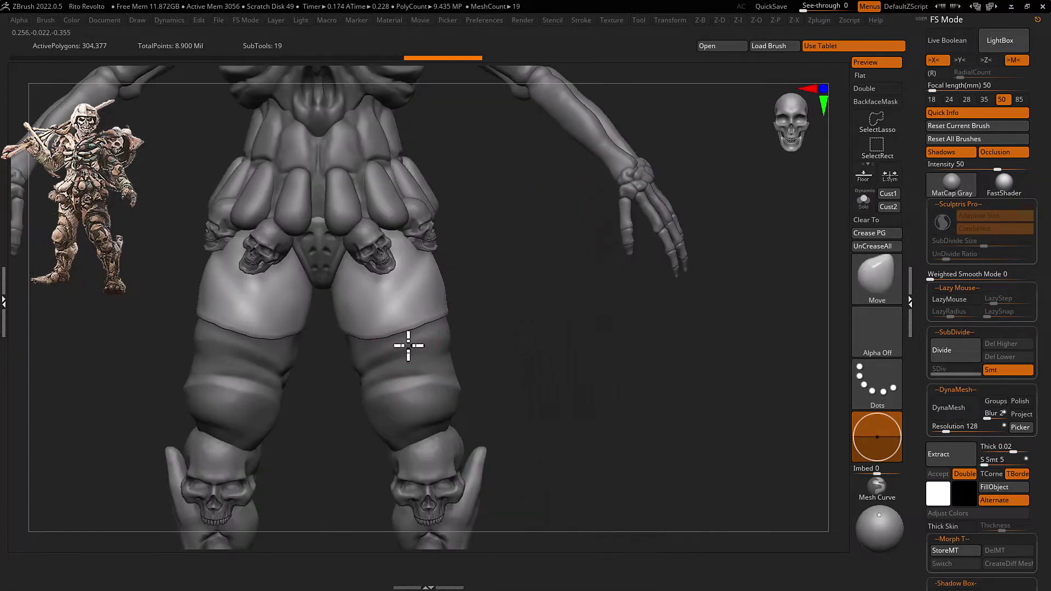
right_drag(409, 346, 375, 276)
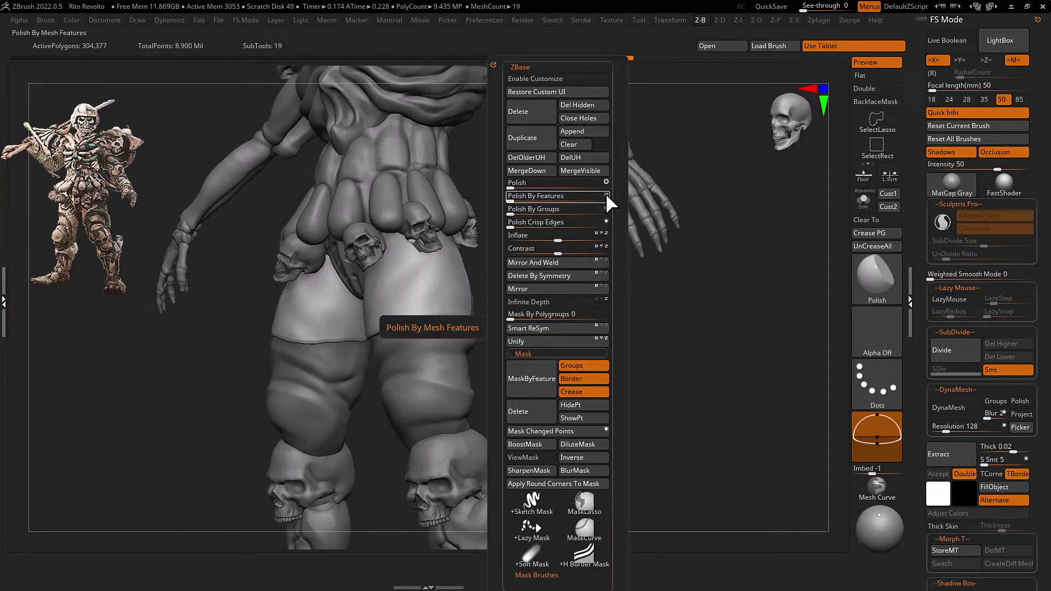
mouse_move(471, 312)
right_down()
mouse_move(441, 336)
mouse_move(422, 321)
mouse_move(554, 298)
right_up()
Slice the tops of the thigh bands flat with a KnifeCurve line
key(w)
key(q)
alt+click(460, 347)
mouse_move(459, 347)
right_down()
mouse_move(474, 340)
mouse_move(469, 328)
mouse_move(418, 335)
mouse_move(501, 358)
mouse_move(493, 328)
mouse_move(479, 336)
right_up()
key(w)
key(b)
click(460, 206)
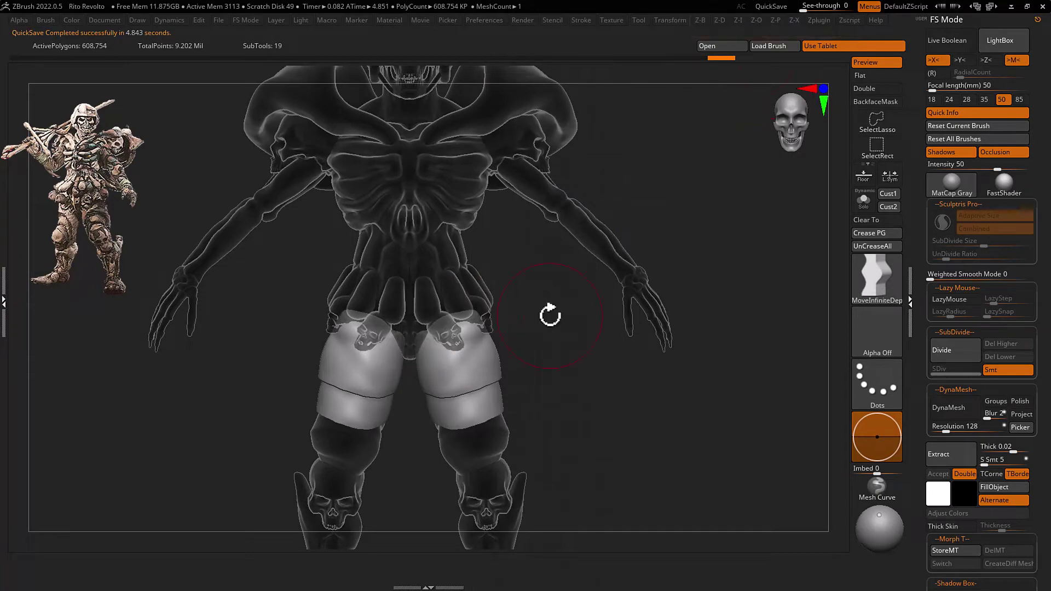
ctrl+shift+drag(408, 345, 288, 291)
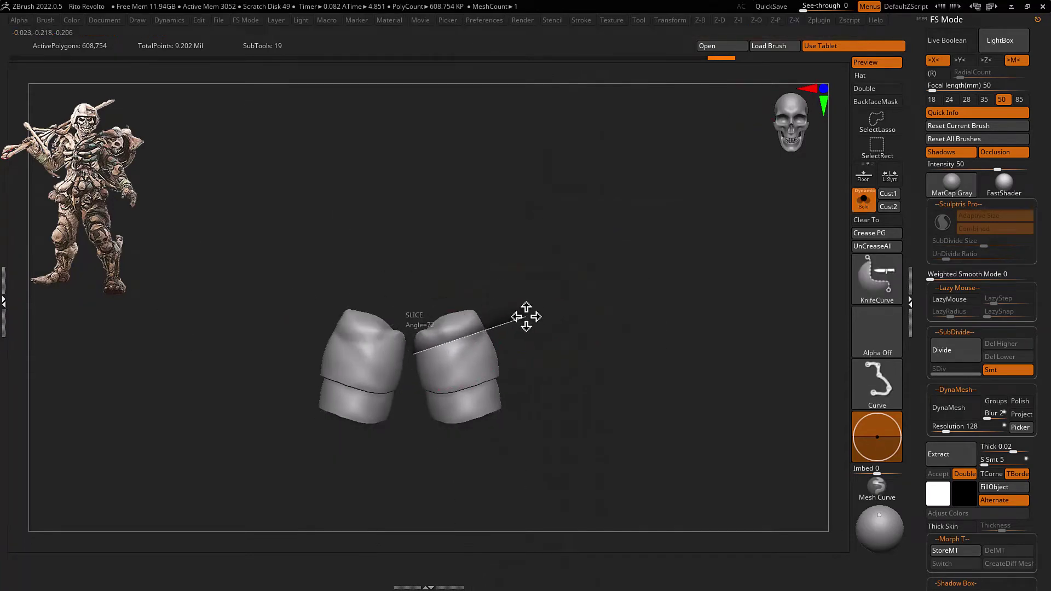
ctrl+shift+drag(526, 317, 526, 316)
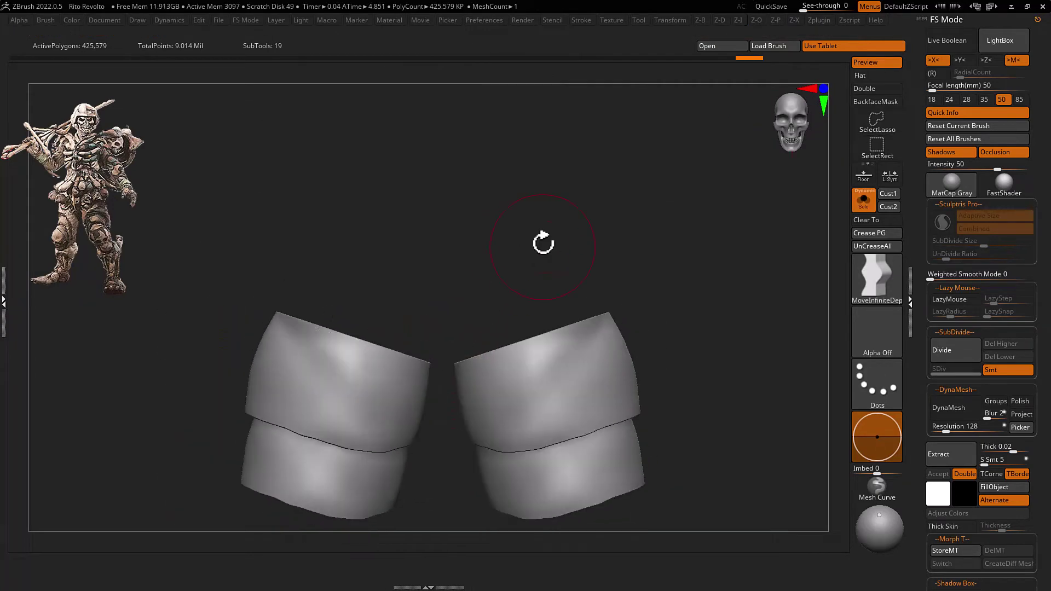
ctrl+shift+drag(278, 299, 278, 299)
Mirror and weld the trimmed band onto the other leg
click(634, 106)
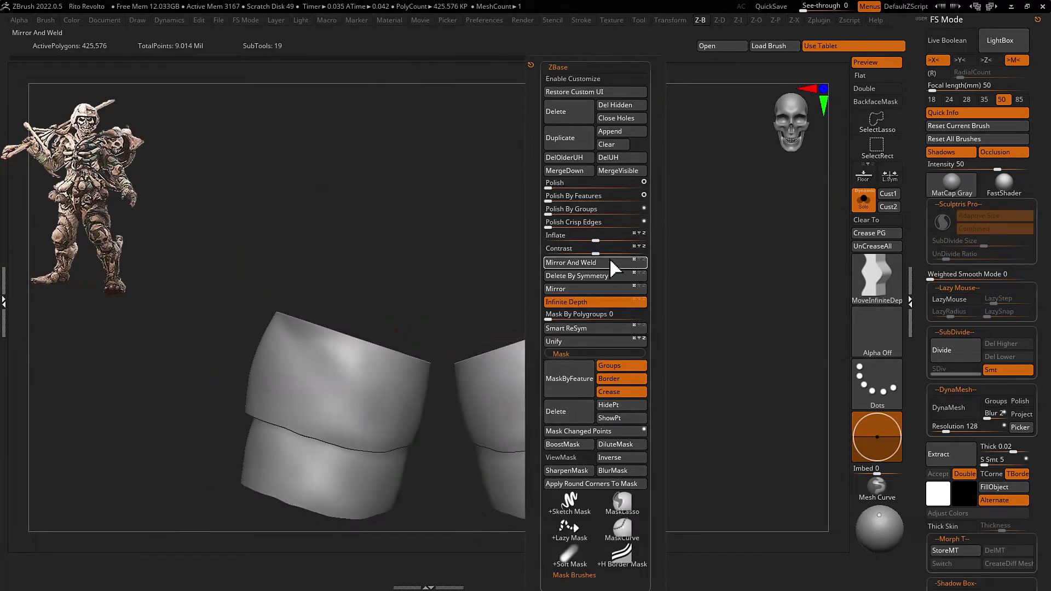
key(ctrl+shift+s)
alt+drag(605, 230, 603, 308)
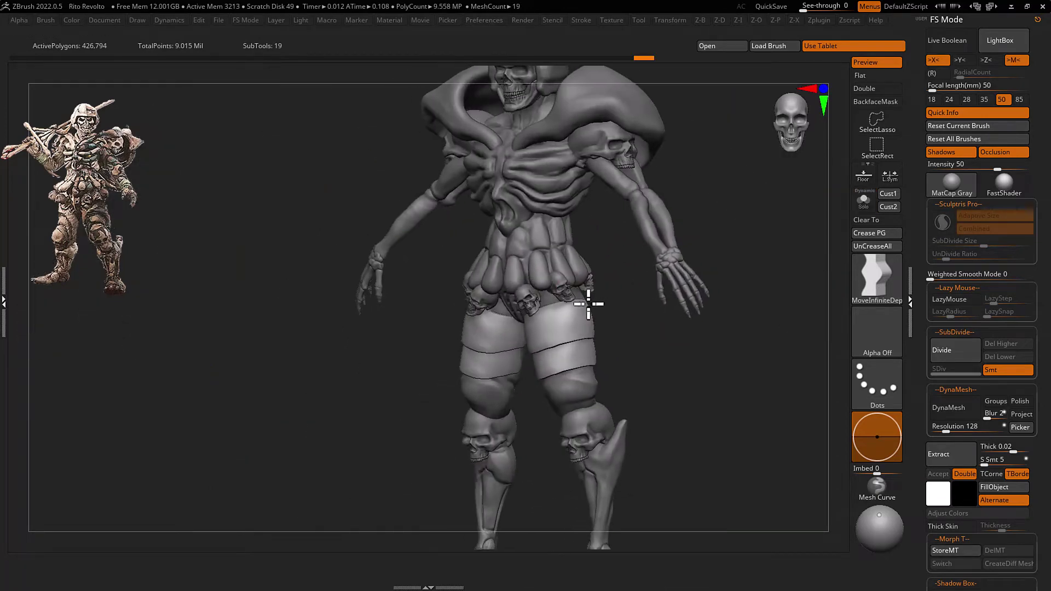
mouse_move(544, 317)
right_down()
mouse_move(517, 333)
mouse_move(535, 300)
mouse_move(577, 307)
mouse_move(535, 301)
mouse_move(516, 349)
mouse_move(531, 364)
right_up()
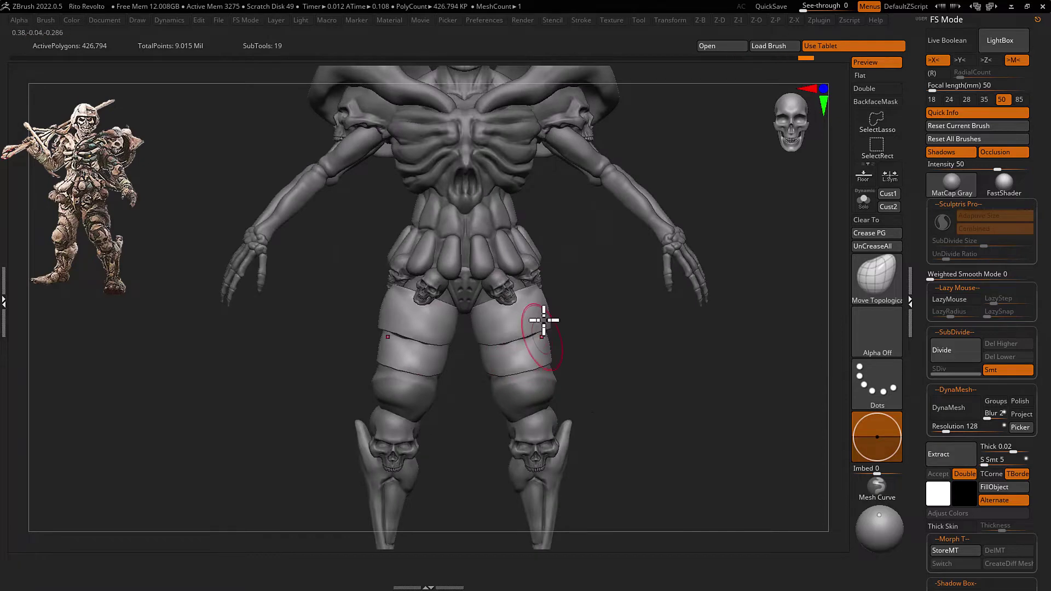
Isolate the thigh-band pieces and check their polygroups along a transpose line
alt+click(518, 346)
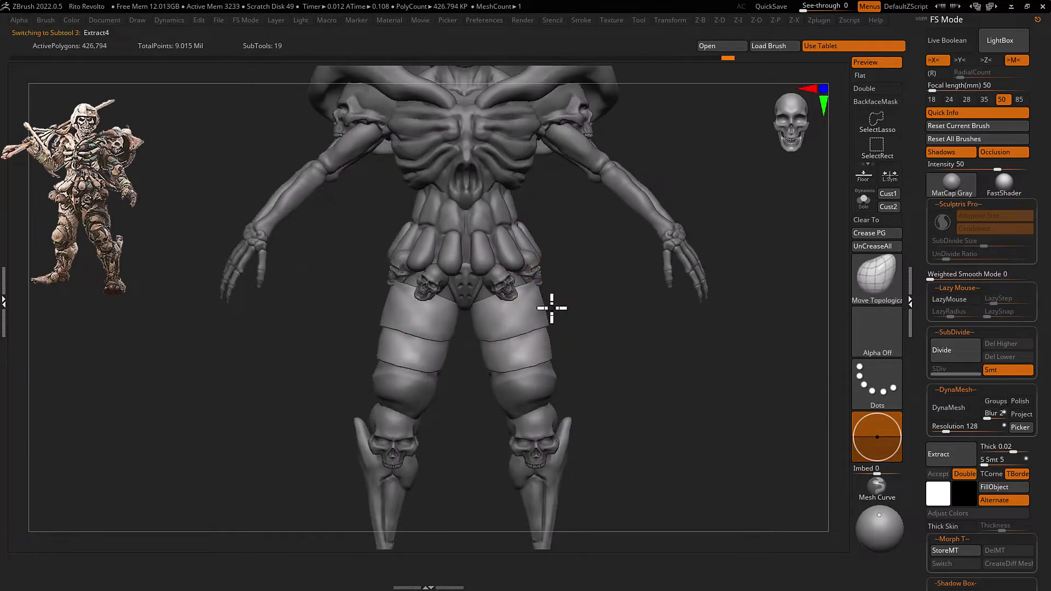
key(alt+s)
key(shift+f)
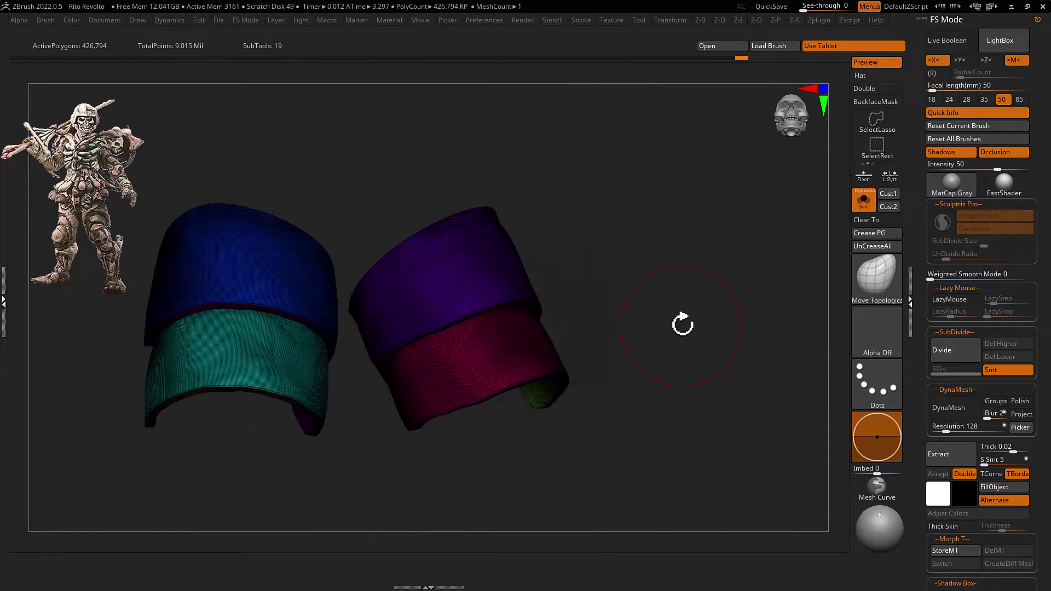
key(shift+f)
key(w)
key(alt+s)
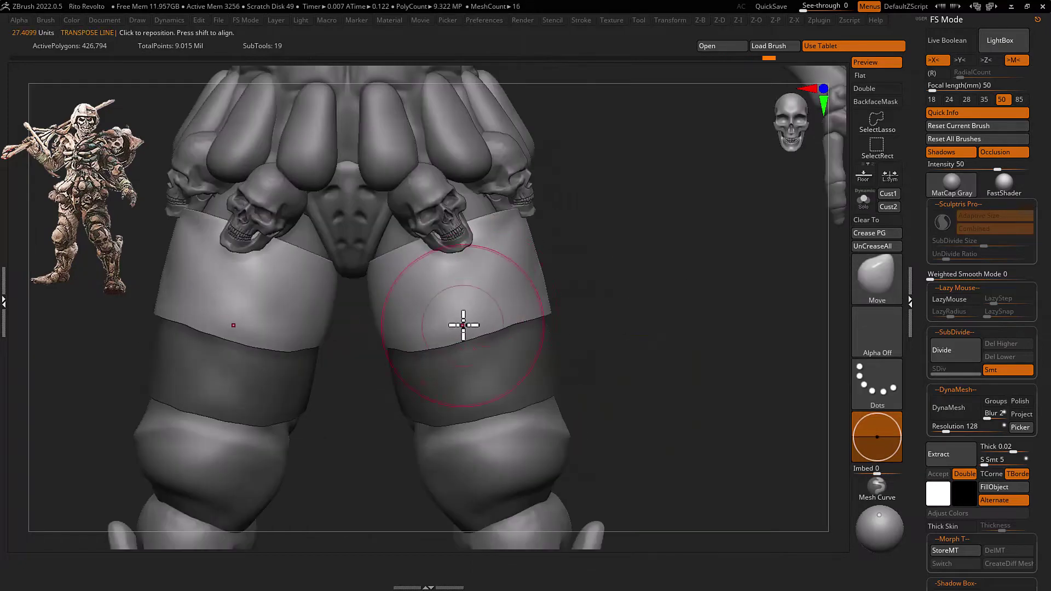
key(alt+s)
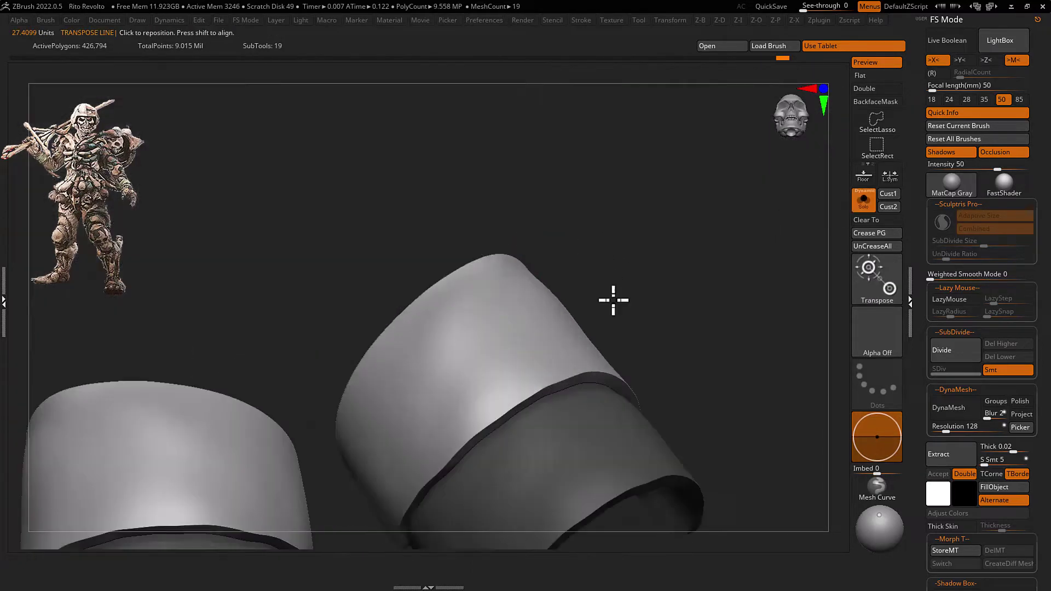
key(shift+f)
drag(587, 230, 558, 329)
key(shift+f)
Adjust the band's fit around the thighs with Transpose from side views
mouse_move(673, 284)
mouse_down()
mouse_move(645, 235)
mouse_move(467, 275)
mouse_up()
key(q)
key(alt+s)
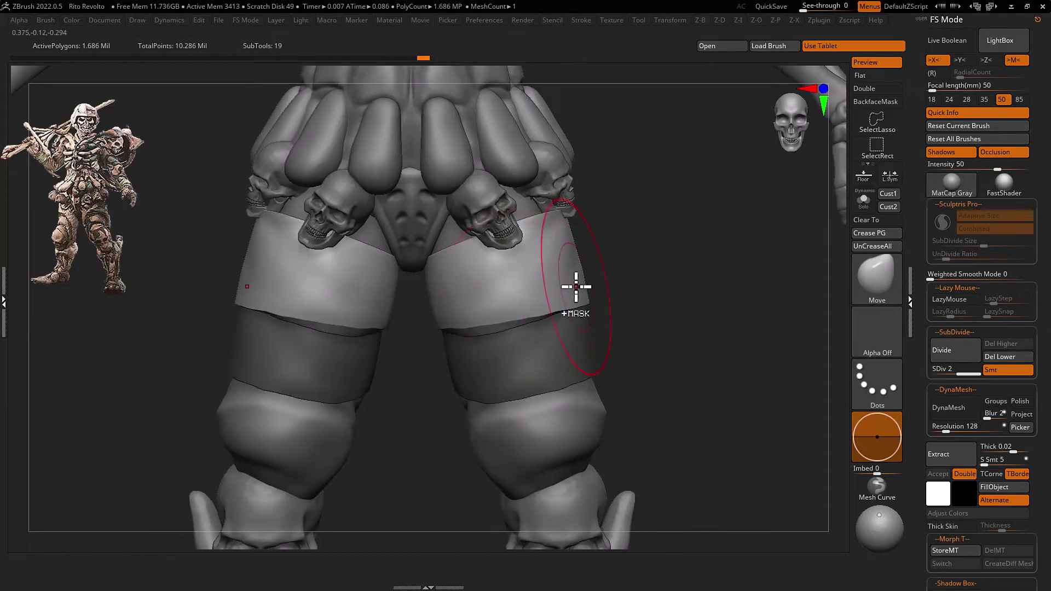
key(w)
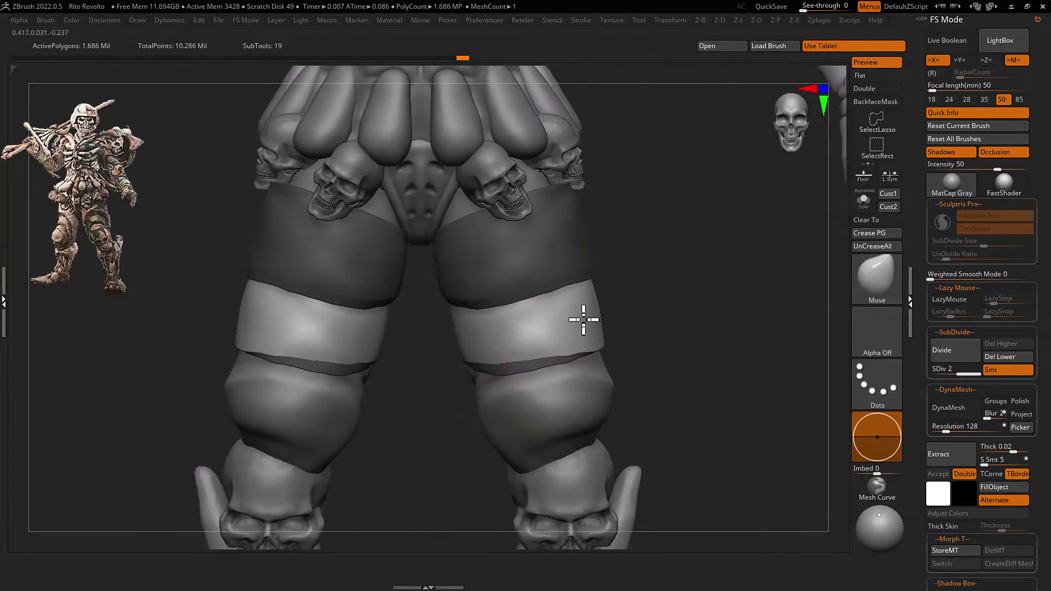
mouse_move(584, 319)
right_down()
mouse_move(621, 330)
mouse_move(628, 291)
mouse_move(575, 322)
mouse_move(488, 321)
right_up()
key(ctrl+shift+f)
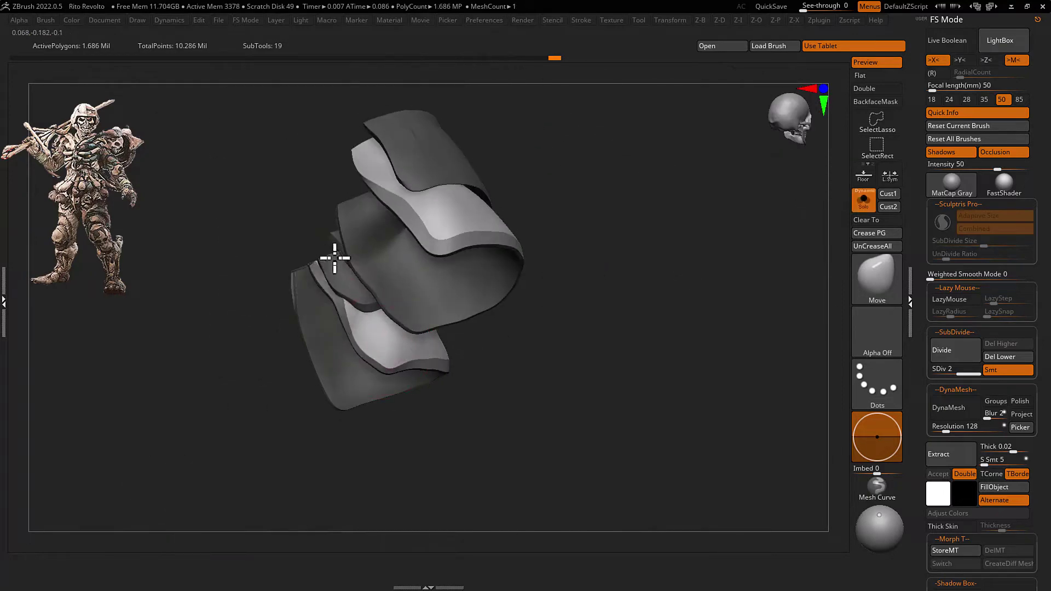
mouse_move(388, 354)
right_down()
mouse_move(412, 375)
mouse_move(537, 248)
mouse_move(549, 333)
mouse_move(544, 271)
mouse_move(535, 336)
mouse_move(591, 282)
right_up()
Review both thigh bands from below and upright against the full figure
key(b)
key(c)
key(l)
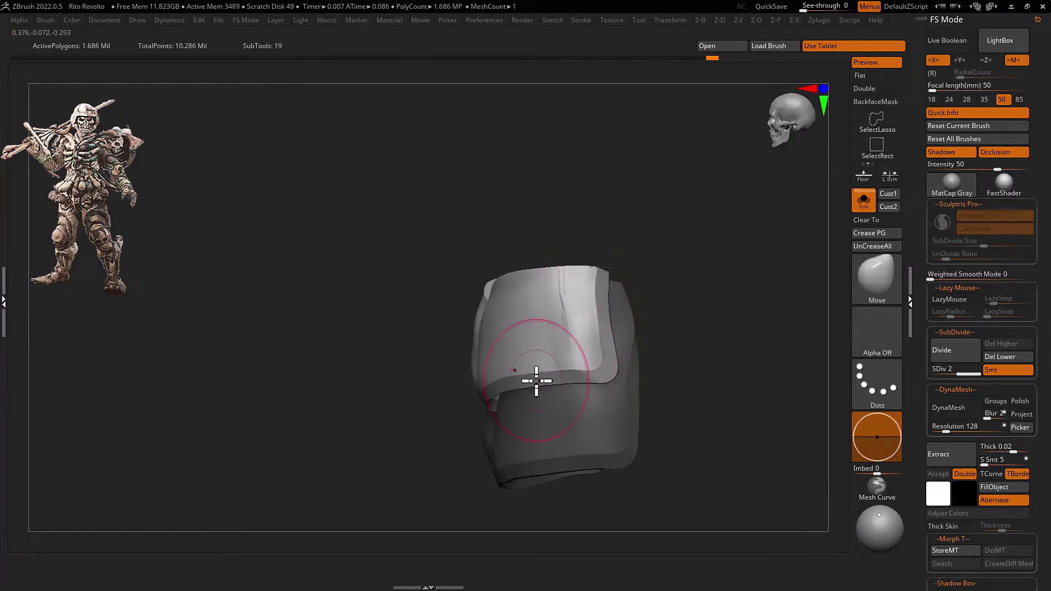
mouse_move(536, 380)
right_down()
mouse_move(625, 300)
mouse_move(604, 235)
right_up()
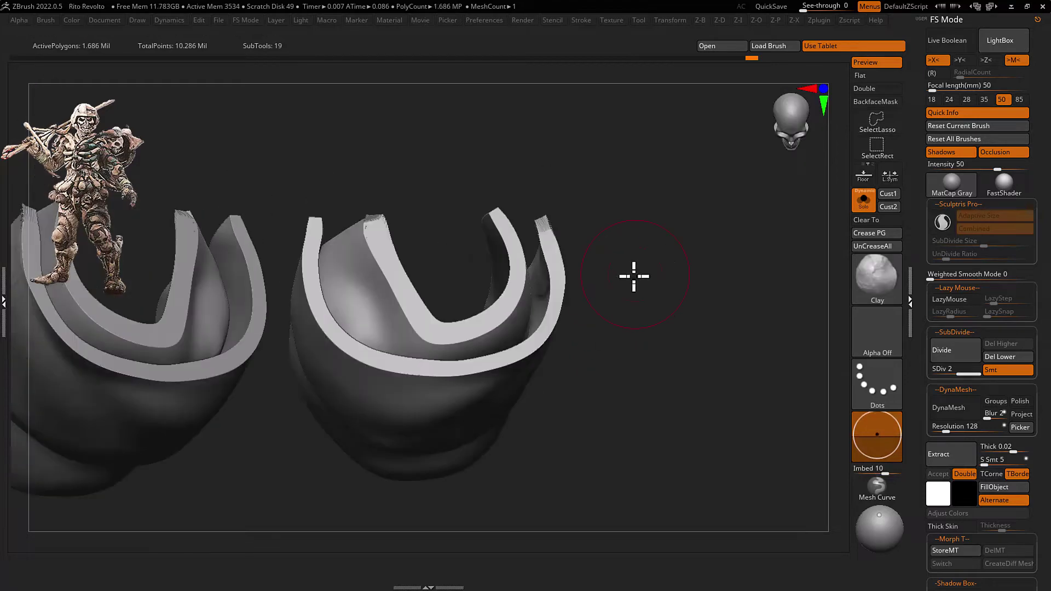
drag(595, 196, 609, 234)
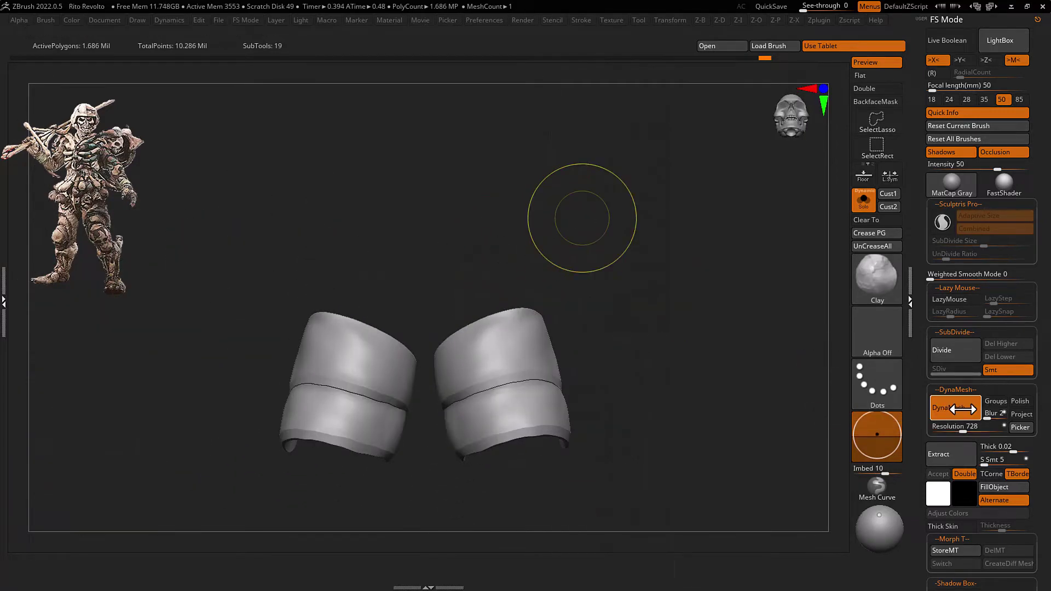
key(shift+alt+s)
key(w)
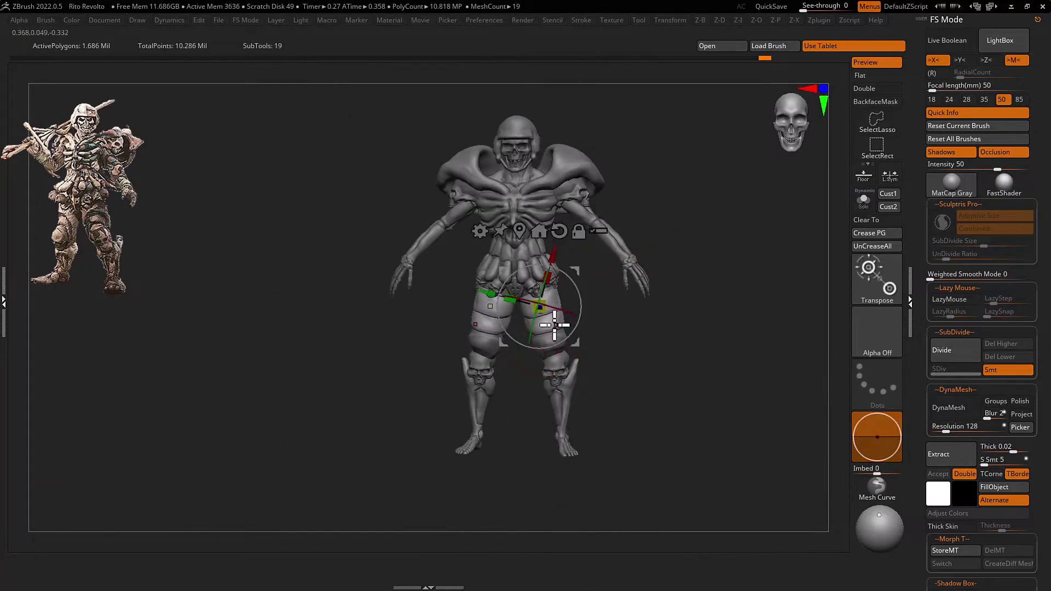
Refine the isolated thigh band with a back-face-protected Move brush and trim setup
key(q)
mouse_move(596, 321)
mouse_down()
mouse_move(581, 263)
mouse_move(570, 310)
mouse_move(579, 291)
mouse_move(555, 312)
mouse_move(556, 340)
mouse_move(546, 322)
mouse_move(560, 330)
mouse_up()
key(b)
key(m)
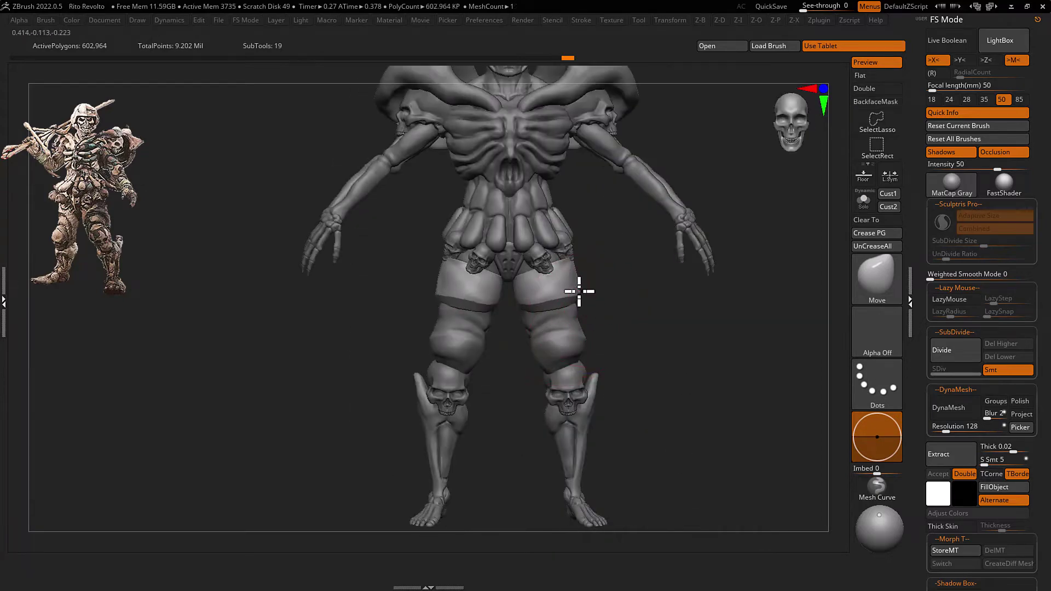
alt+click(579, 290)
key(b)
key(t)
key(d)
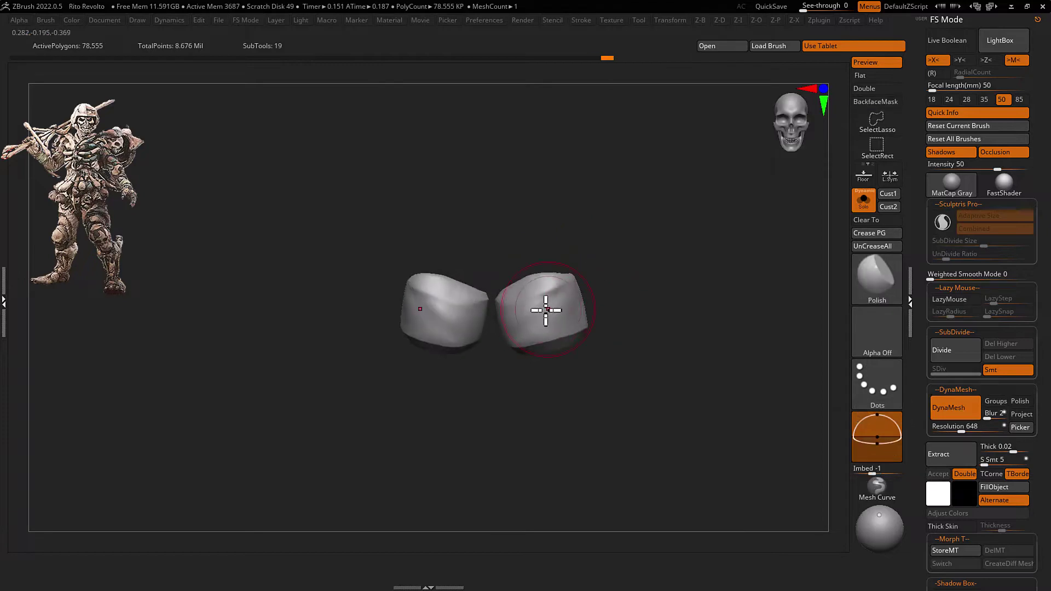
Select the body mesh and review its thigh area in isolation
key(ctrl+shift+s)
key(b)
key(m)
key(v)
mouse_move(579, 312)
right_down()
mouse_move(584, 329)
mouse_move(586, 293)
mouse_move(595, 305)
right_up()
alt+click(586, 312)
key(ctrl+shift+s)
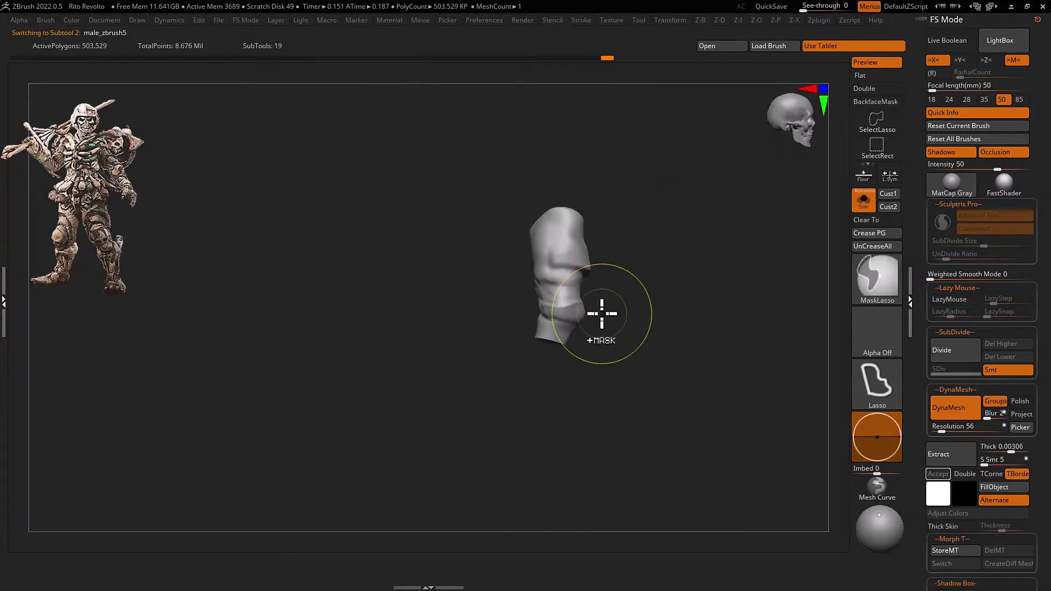
key(ctrl+shift+s)
key(ctrl+shift+s)
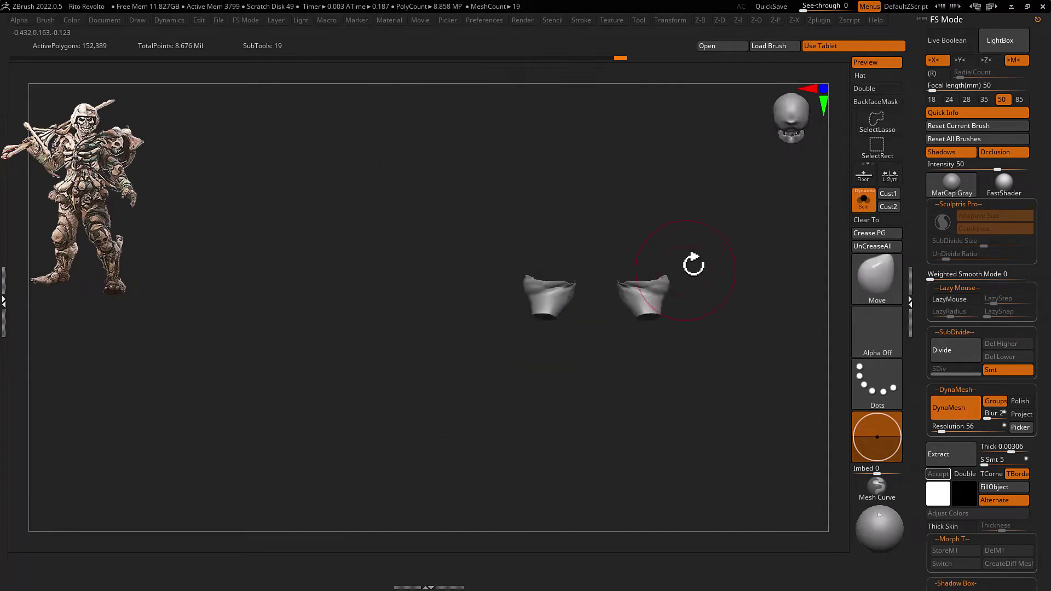
Accept the leg band with Double on, mask its border, Close Holes and Polish
click(607, 433)
click(879, 87)
click(700, 19)
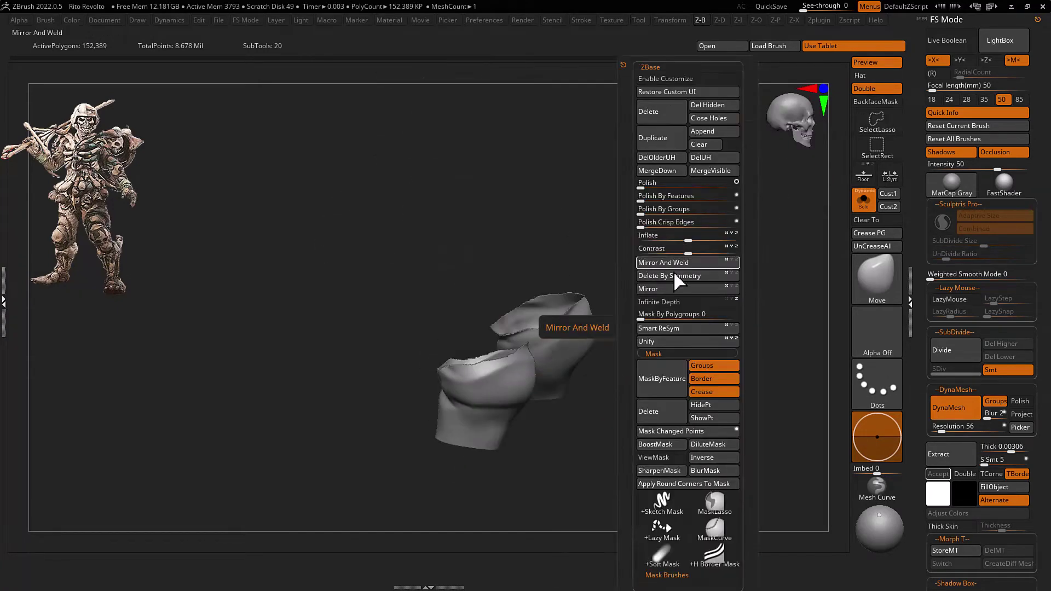
click(664, 384)
click(736, 196)
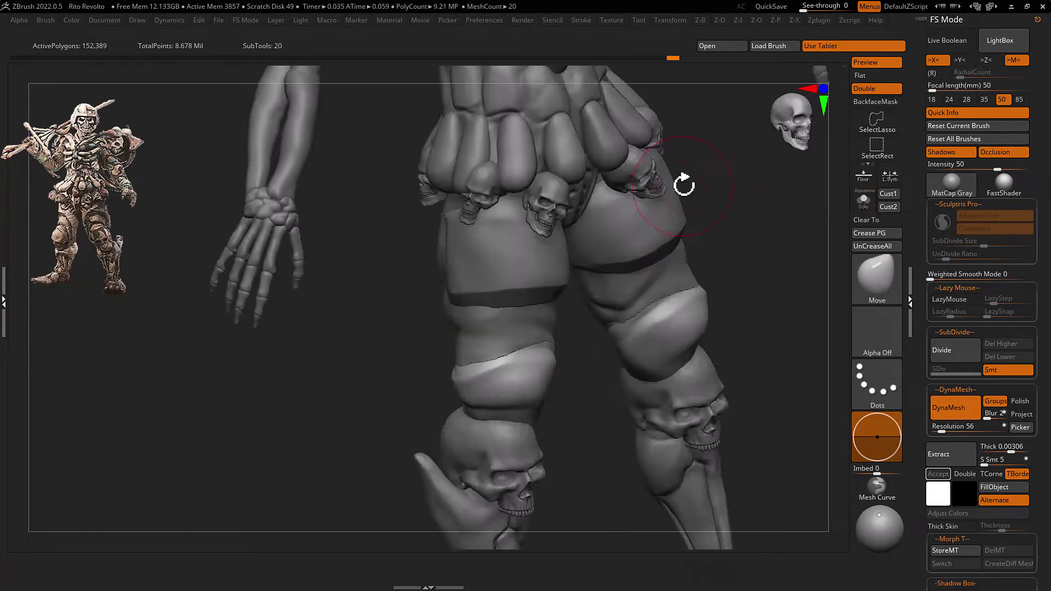
click(734, 117)
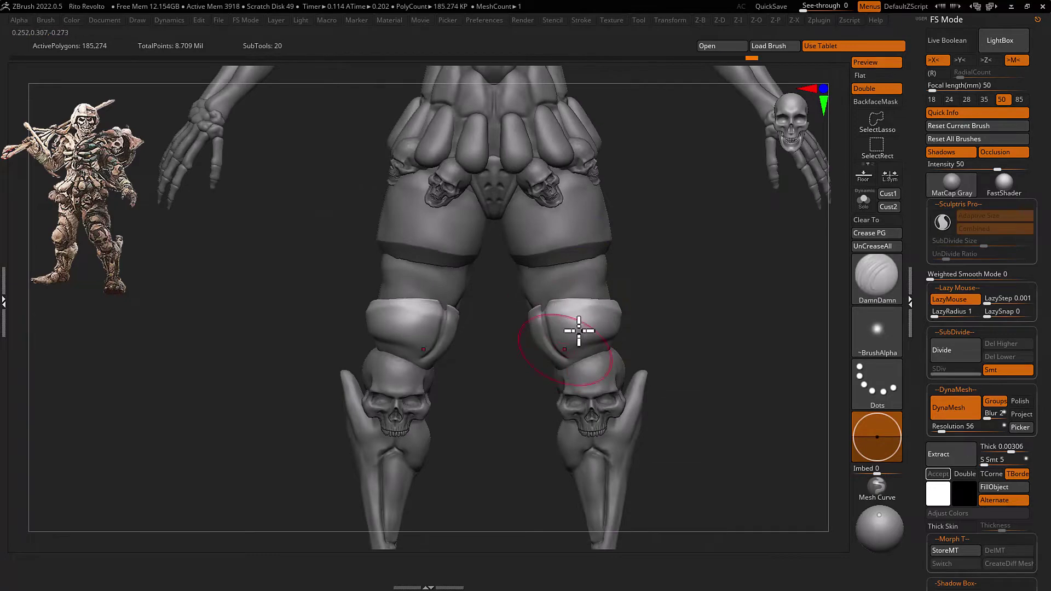
Orbit the whole figure to check pelvis skulls, knee pads and back
key(b)
key(m)
key(v)
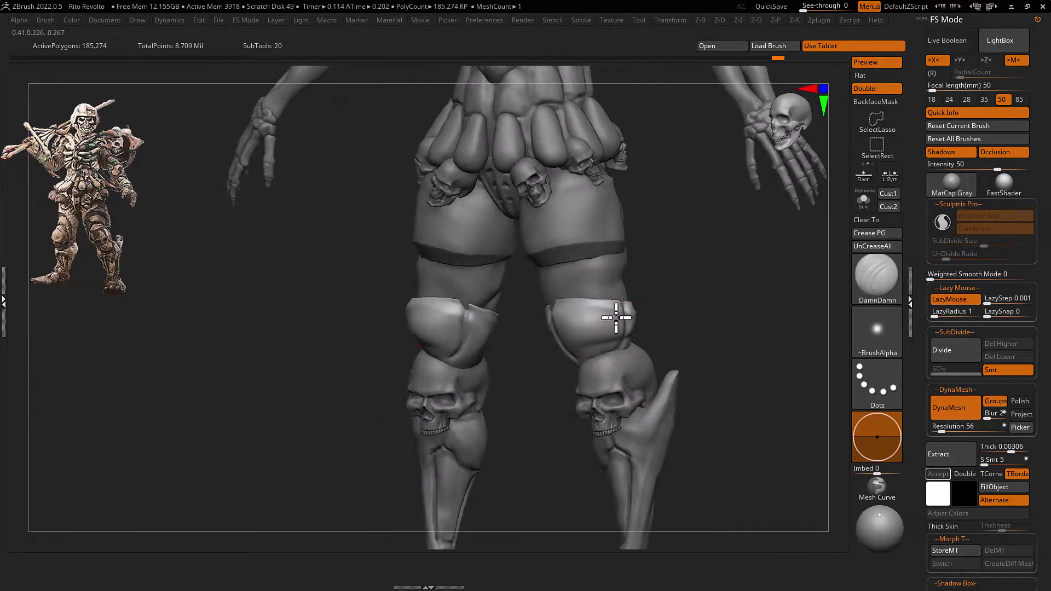
mouse_move(592, 286)
right_down()
mouse_move(558, 301)
mouse_move(597, 309)
mouse_move(542, 342)
mouse_move(579, 351)
mouse_move(600, 305)
mouse_move(586, 281)
mouse_move(591, 324)
mouse_move(558, 287)
mouse_move(632, 336)
mouse_move(647, 298)
mouse_move(638, 312)
mouse_move(648, 331)
mouse_move(647, 307)
mouse_move(615, 323)
mouse_move(619, 336)
mouse_move(662, 318)
mouse_move(591, 347)
mouse_move(593, 282)
mouse_move(570, 288)
mouse_move(537, 339)
mouse_move(557, 307)
mouse_move(572, 310)
mouse_move(573, 277)
mouse_move(559, 315)
mouse_move(558, 295)
right_up()
key(f)
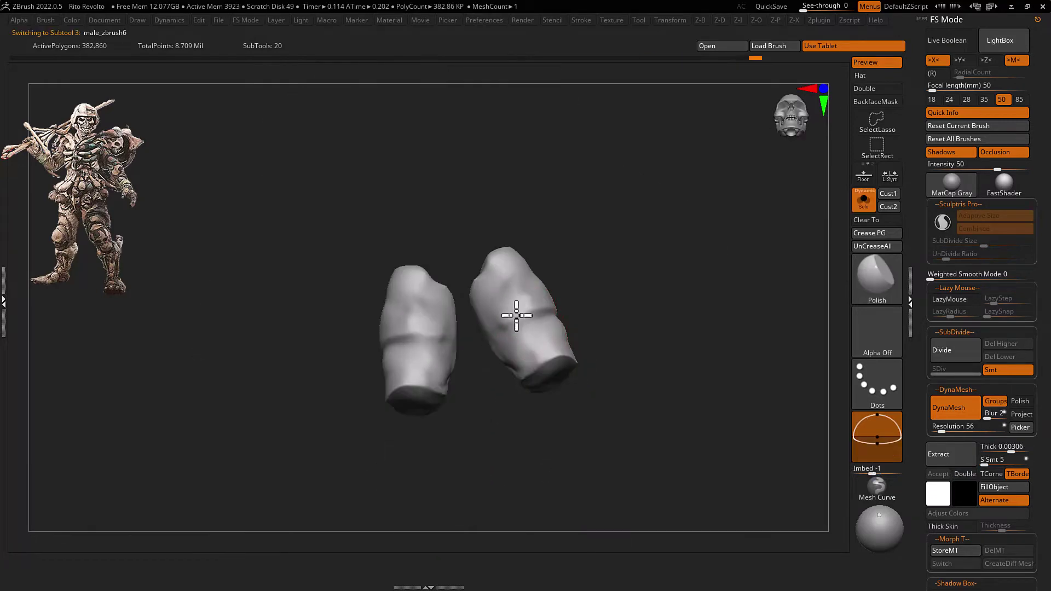
mouse_move(516, 315)
right_down()
mouse_move(540, 322)
mouse_move(500, 360)
mouse_move(533, 336)
mouse_move(522, 347)
mouse_move(509, 317)
mouse_move(504, 347)
mouse_move(481, 349)
mouse_move(477, 370)
mouse_move(481, 328)
mouse_move(504, 316)
mouse_move(528, 328)
mouse_move(566, 321)
mouse_move(544, 352)
mouse_move(507, 336)
mouse_move(540, 317)
mouse_move(528, 338)
right_up()
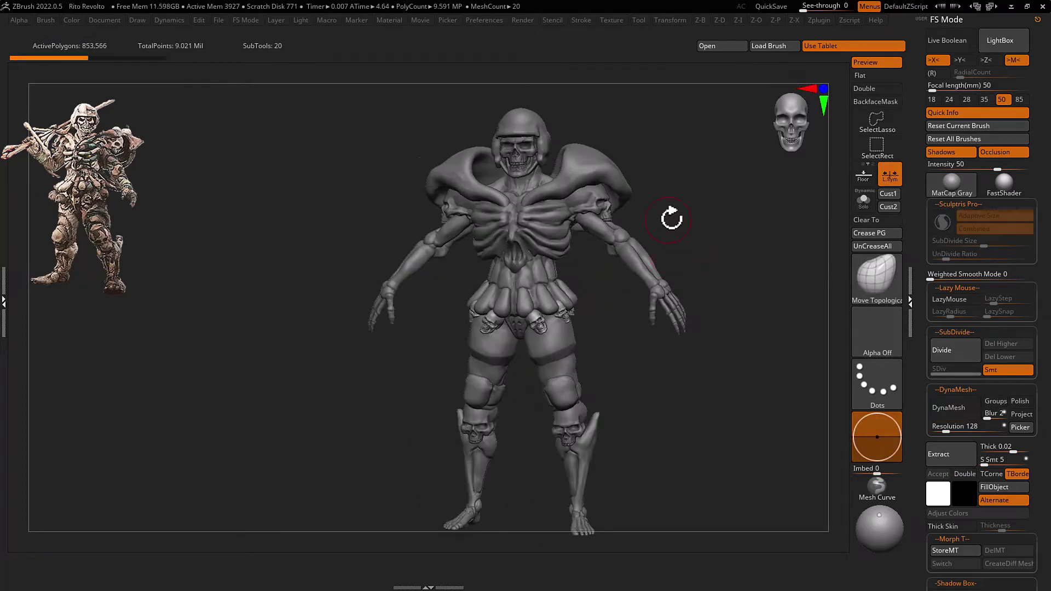
Select the torso subtool and solo it
alt+click(557, 302)
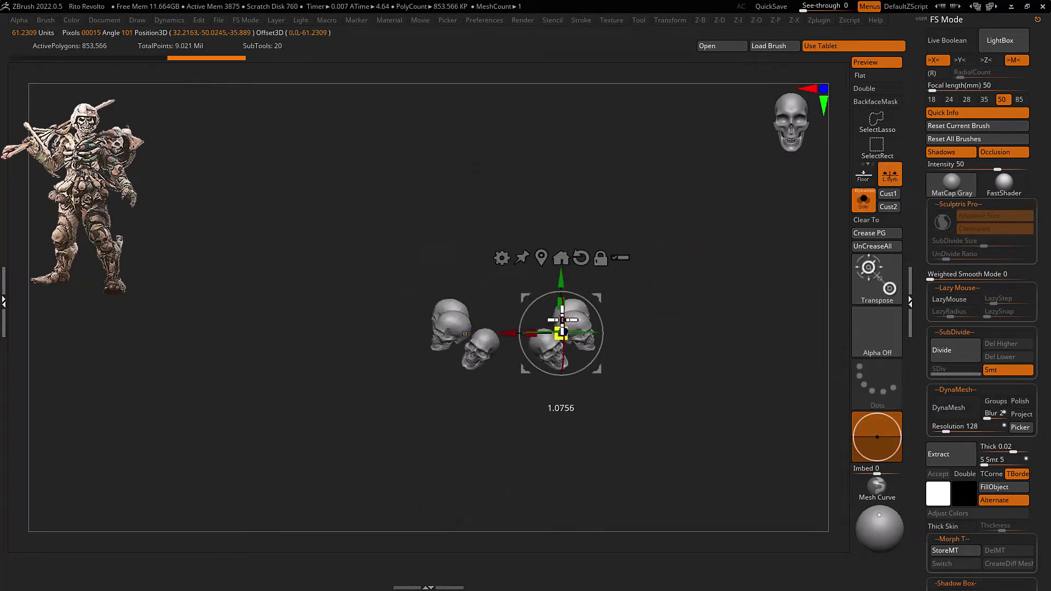
alt+click(562, 322)
mouse_move(614, 274)
right_down()
mouse_move(699, 237)
mouse_move(679, 267)
mouse_move(605, 299)
mouse_move(715, 281)
mouse_move(674, 287)
mouse_move(673, 228)
right_up()
alt+click(594, 327)
alt+click(674, 228)
right_drag(641, 281, 572, 305)
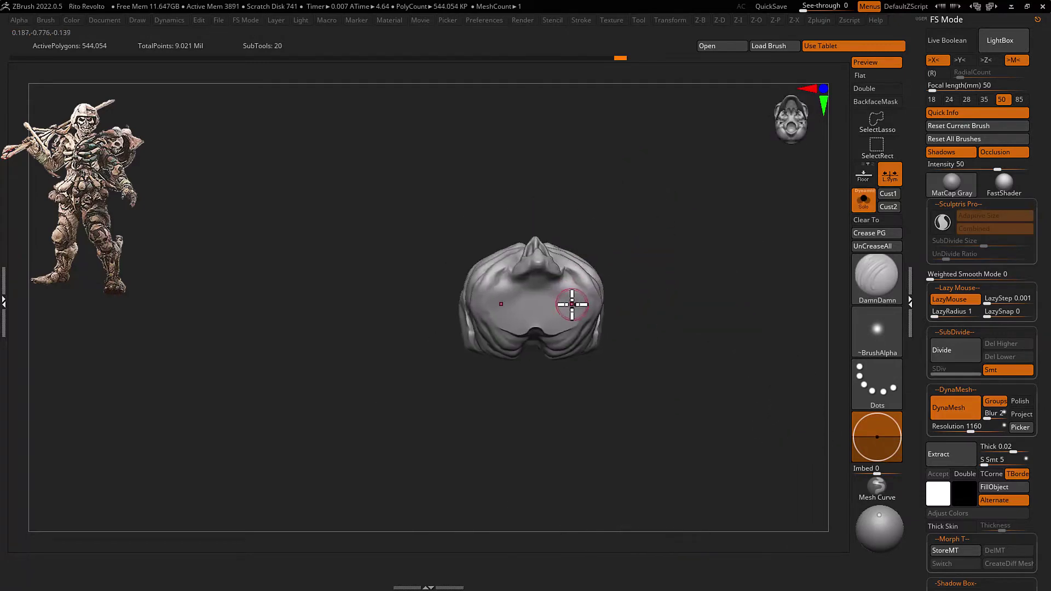
Lasso-hide the lower part of the torso, leaving the ribbed chest
key(b)
key(m)
key(v)
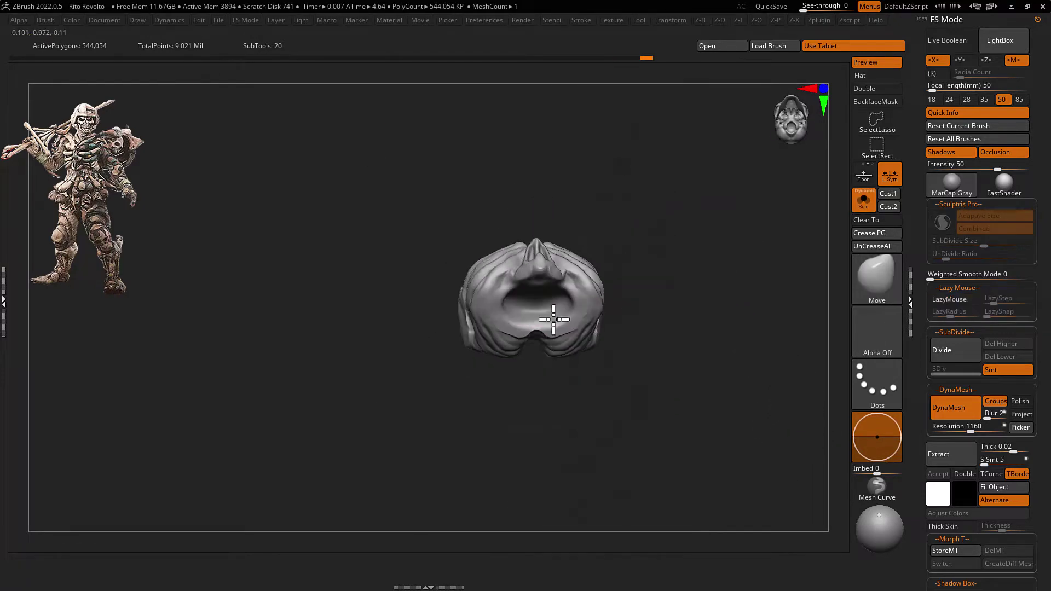
right_drag(571, 397, 564, 250)
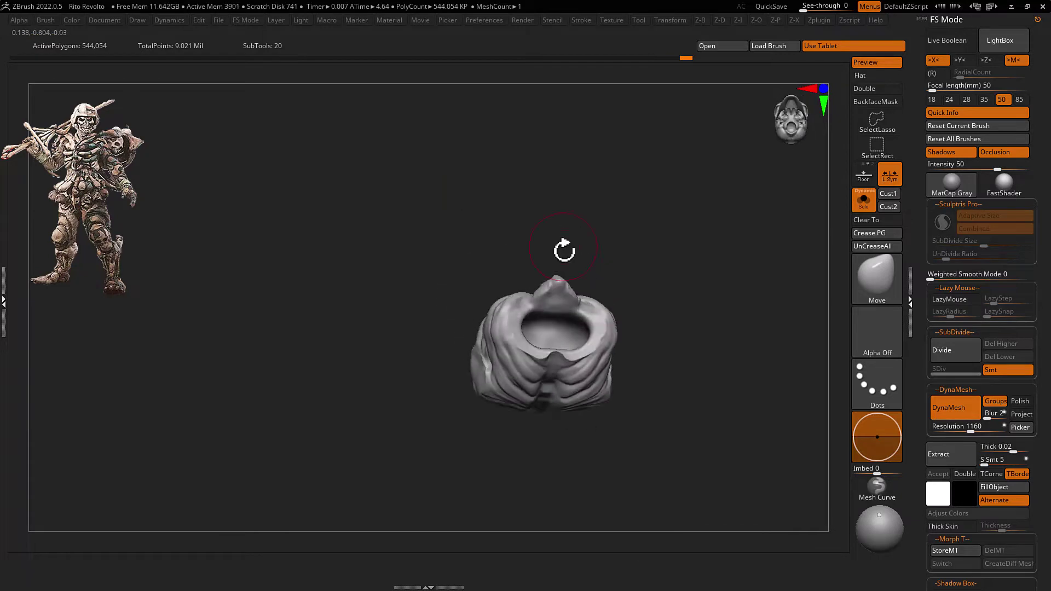
mouse_move(578, 373)
right_down()
mouse_move(560, 337)
mouse_move(542, 336)
right_up()
scroll(980, 383, down, 3)
right_drag(489, 295, 617, 244)
ctrl+shift+drag(629, 364, 694, 251)
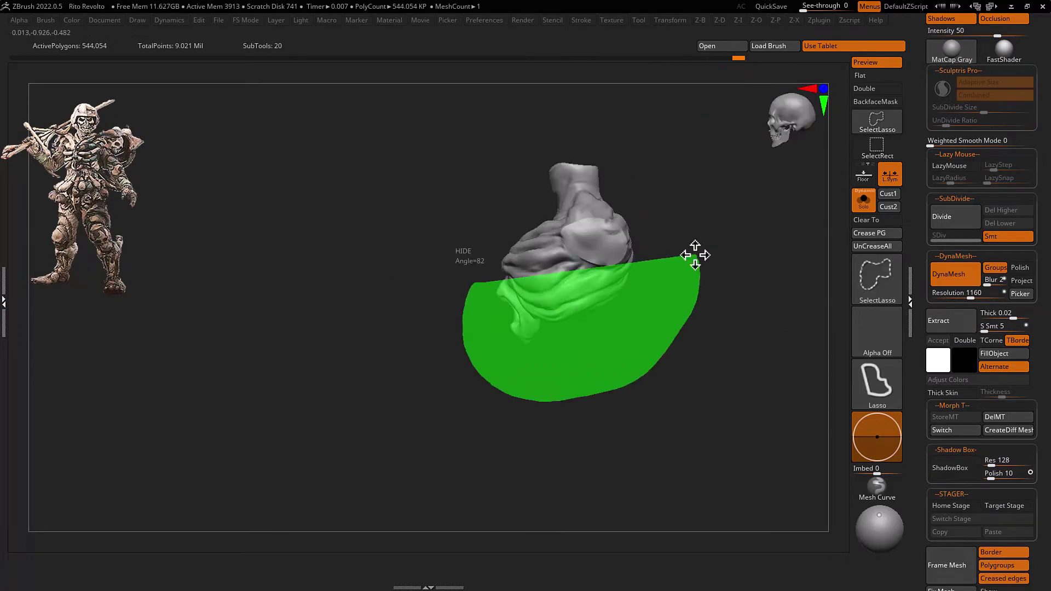
right_drag(715, 253, 712, 178)
right_drag(695, 235, 694, 186)
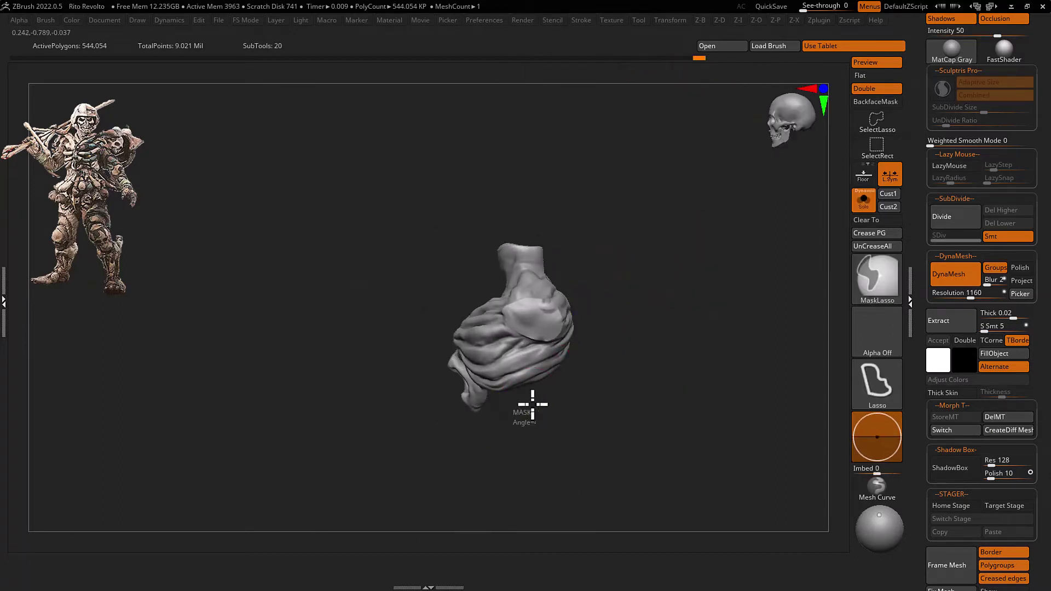
Frame the torso from the front and switch to Sketch masking the ribcage
drag(533, 500, 655, 236)
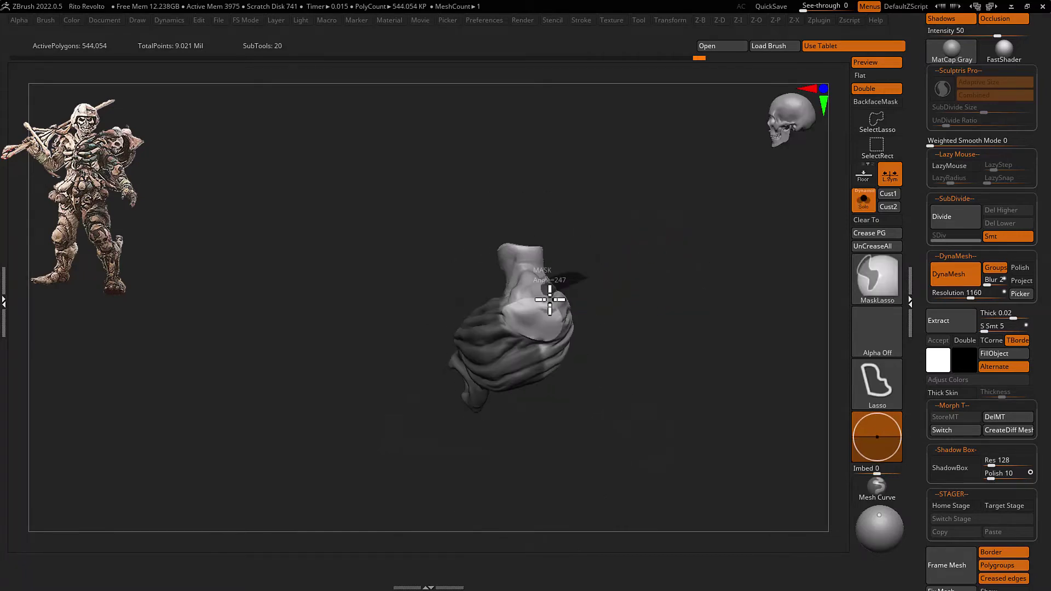
drag(549, 299, 632, 335)
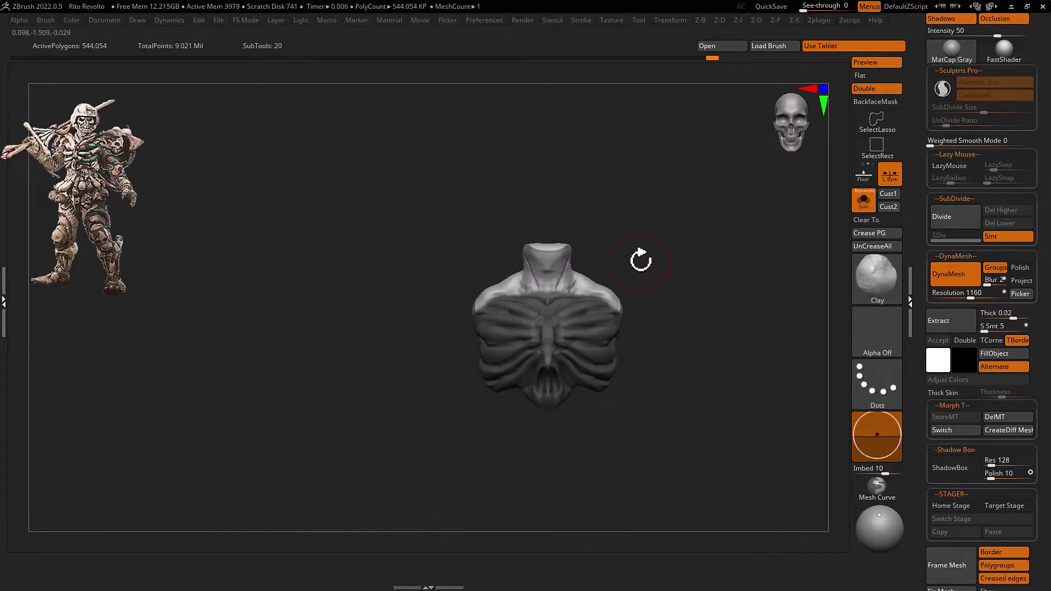
alt+drag(640, 261, 591, 259)
drag(653, 327, 612, 251)
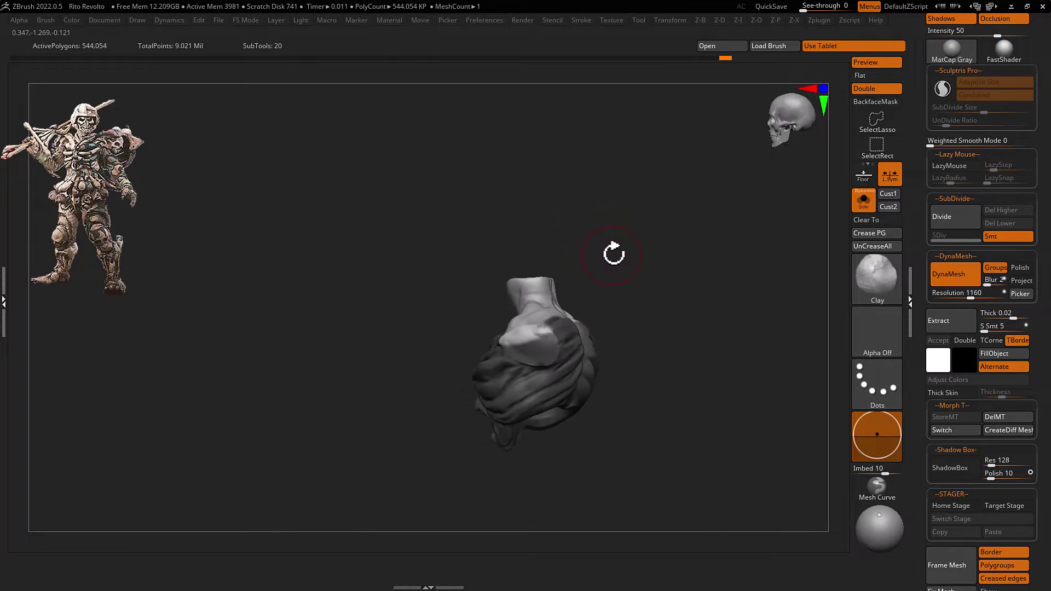
key(b)
click(598, 516)
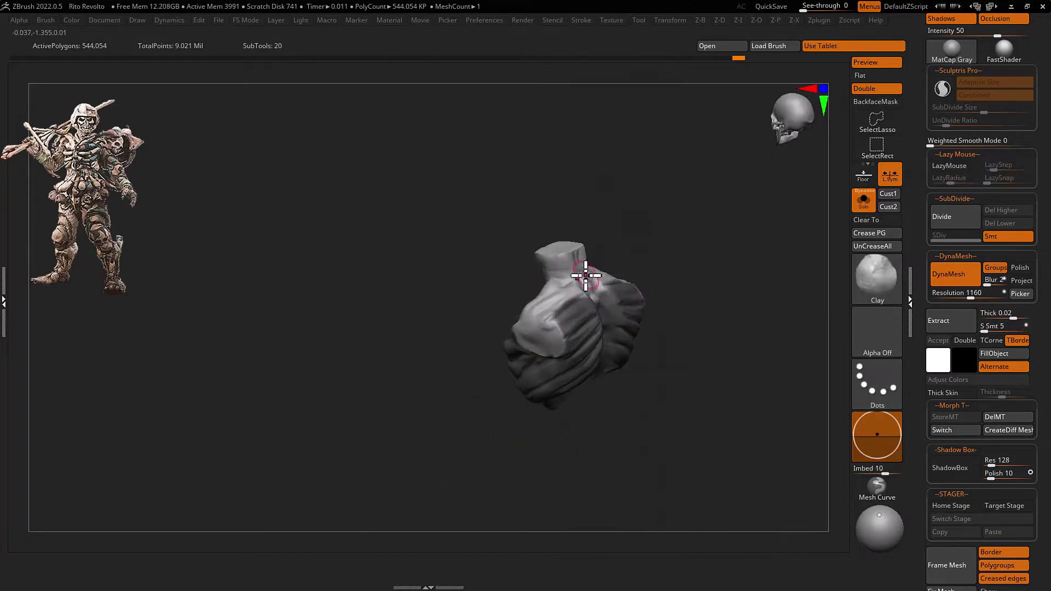
alt+drag(629, 241, 625, 238)
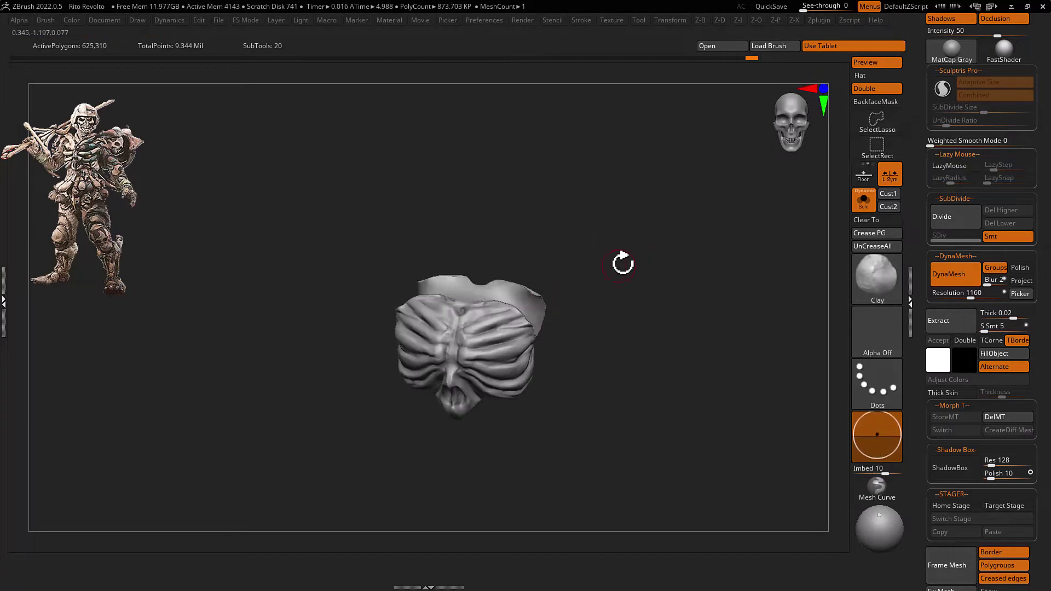
drag(585, 305, 586, 345)
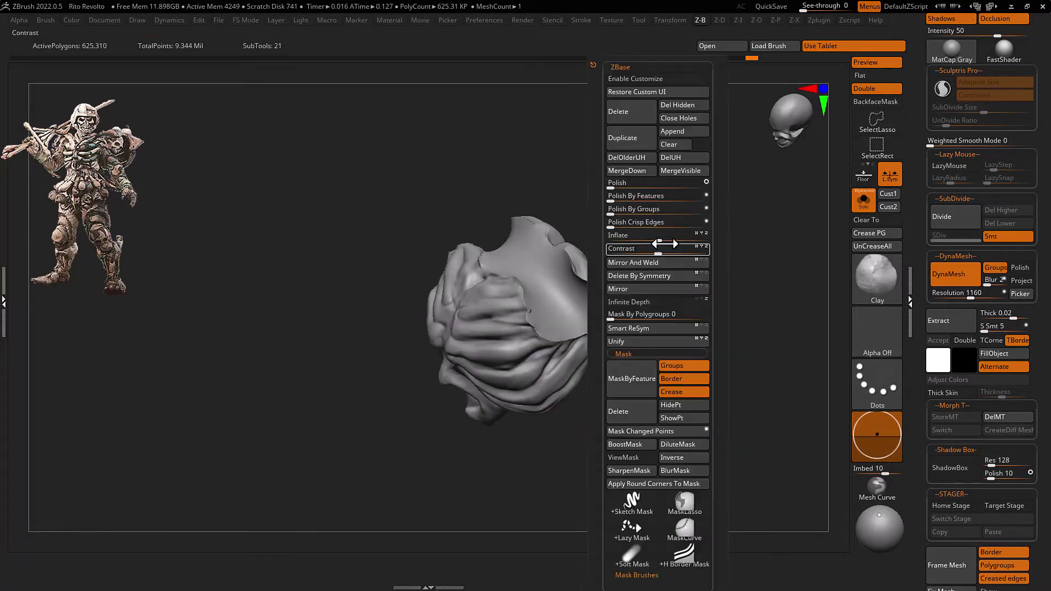
Extract the masked ribcage and run Delete By Symmetry on it
key(ctrl+shift)
mouse_move(572, 223)
mouse_down()
mouse_move(662, 209)
mouse_move(655, 192)
mouse_move(633, 284)
mouse_up()
key(space)
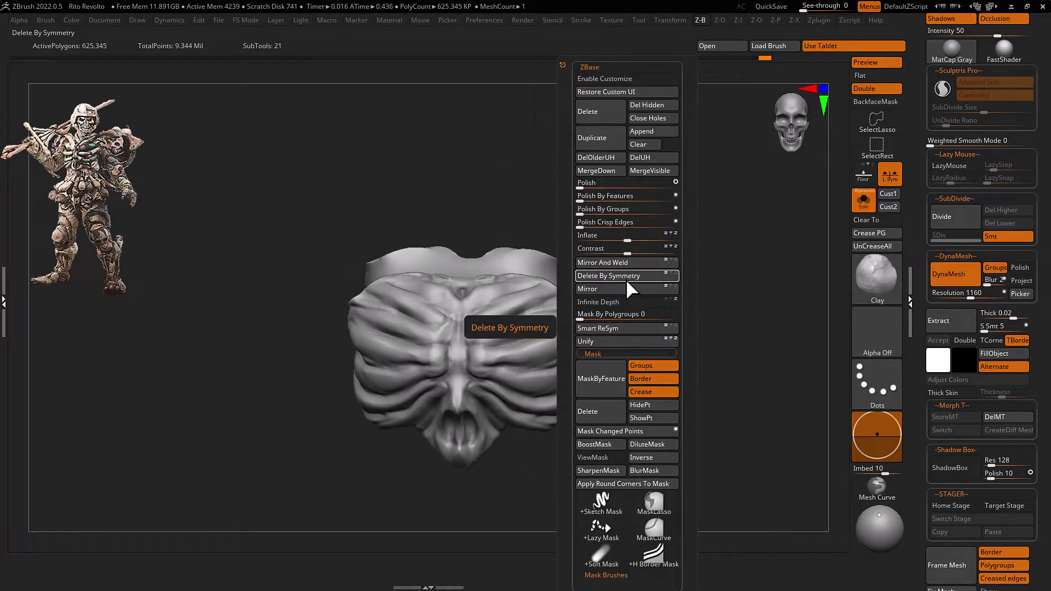
click(626, 281)
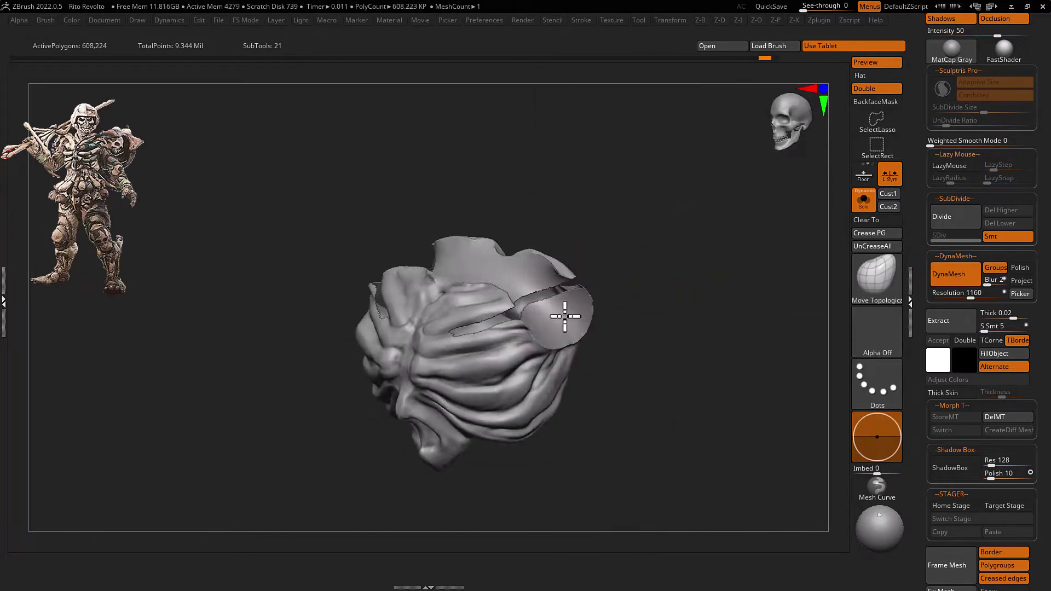
Lasso-hide and reveal the armour's top parts, then turn it to a front view
ctrl+shift+drag(575, 301, 504, 330)
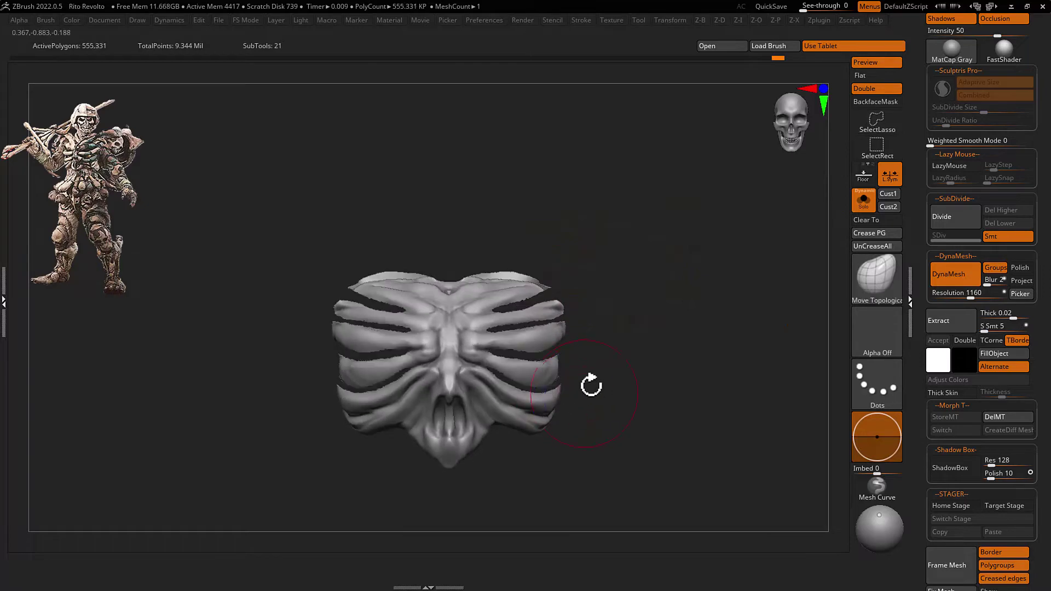
key(ctrl+shift)
ctrl+shift+click(594, 383)
key(space)
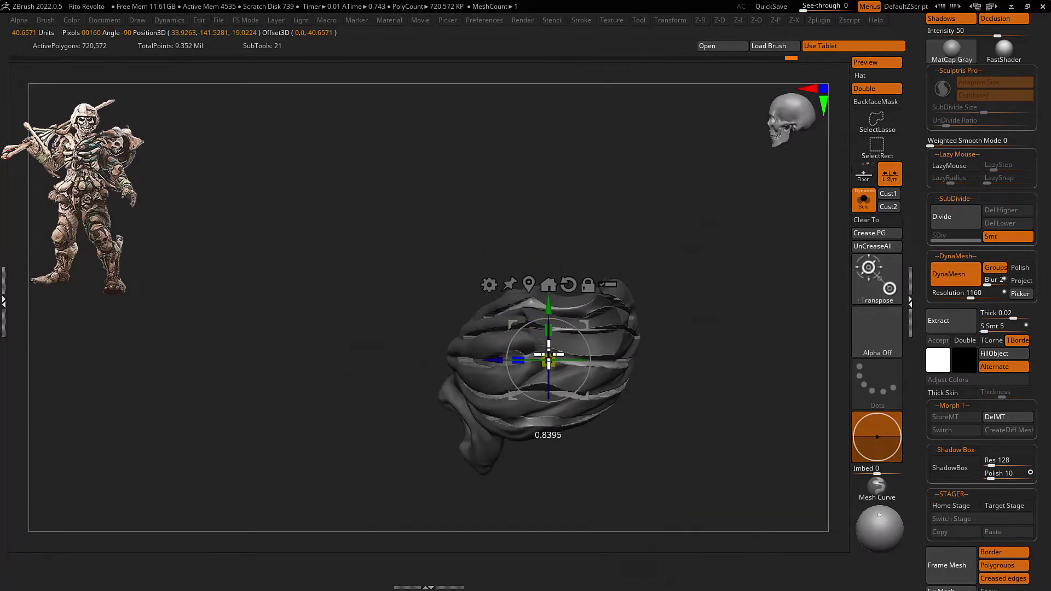
drag(692, 302, 688, 298)
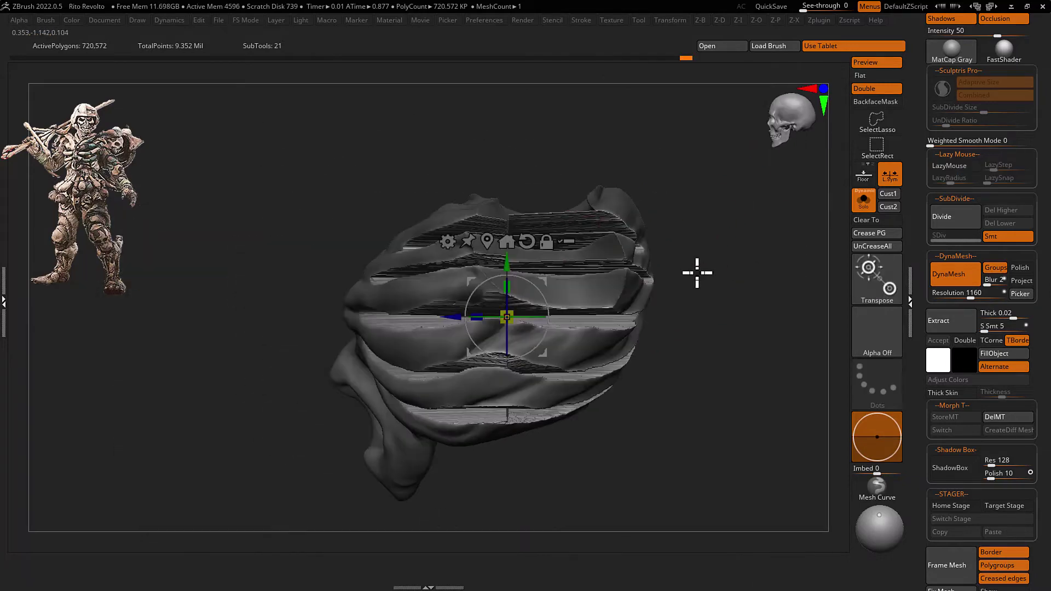
mouse_move(697, 272)
mouse_down()
mouse_move(735, 345)
mouse_move(669, 481)
mouse_move(570, 317)
mouse_move(668, 289)
mouse_up()
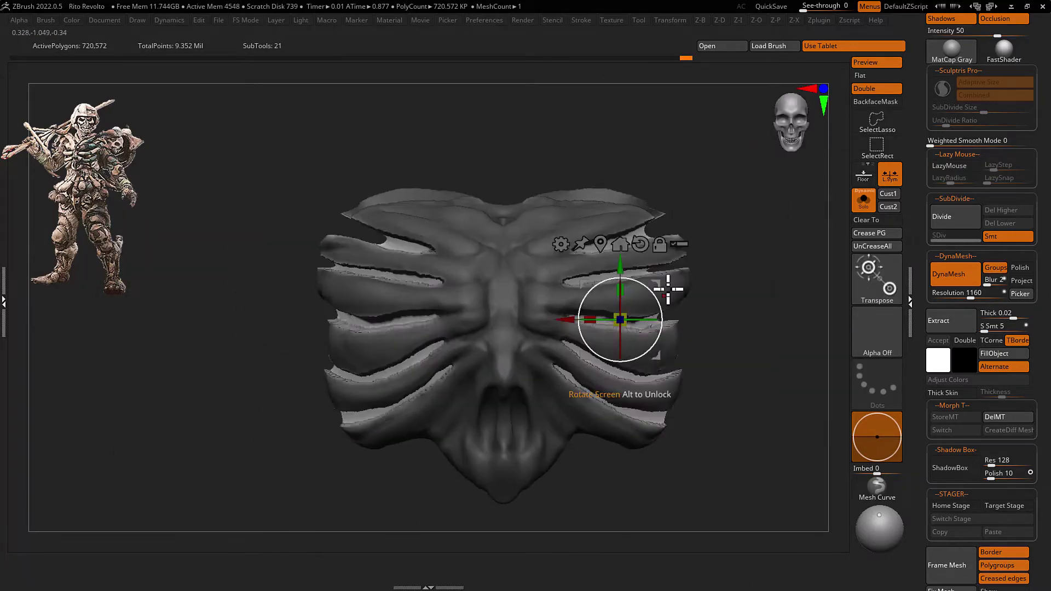
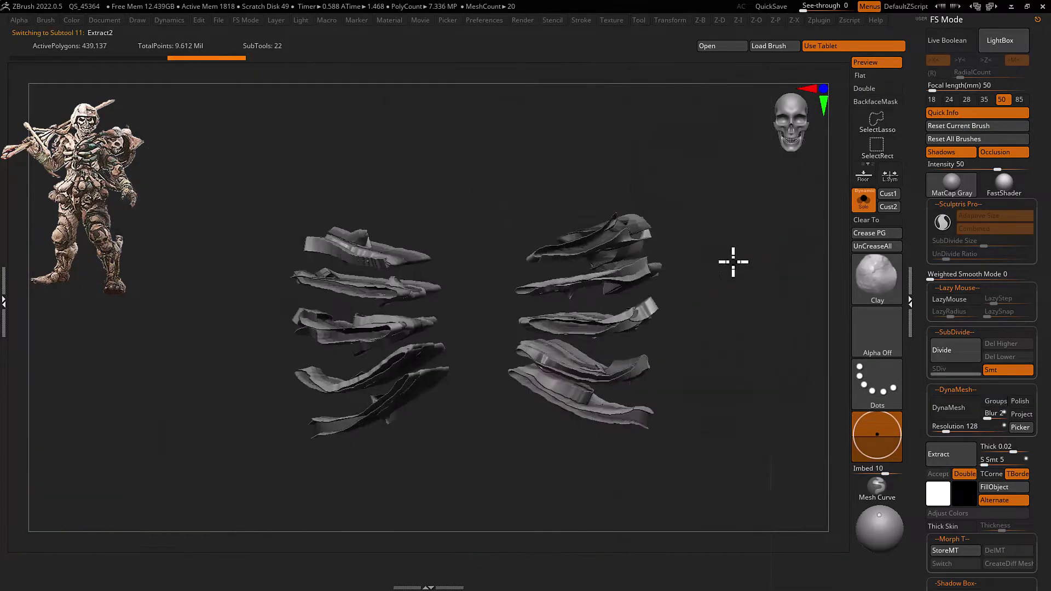
DynaMesh the rib plate pieces into smooth geometry and turn them to face front
click(953, 408)
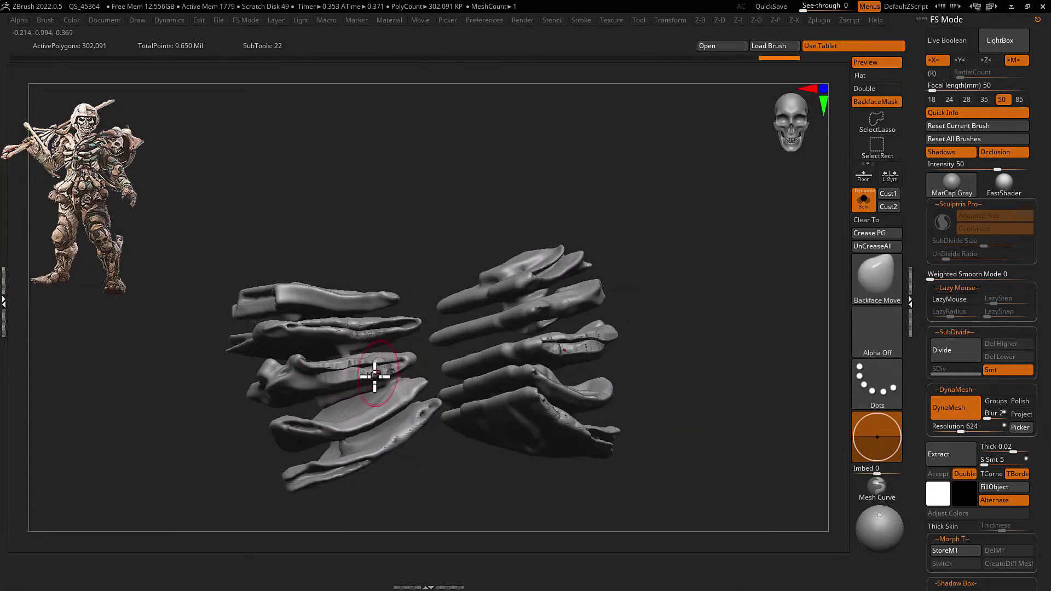
right_drag(375, 376, 295, 428)
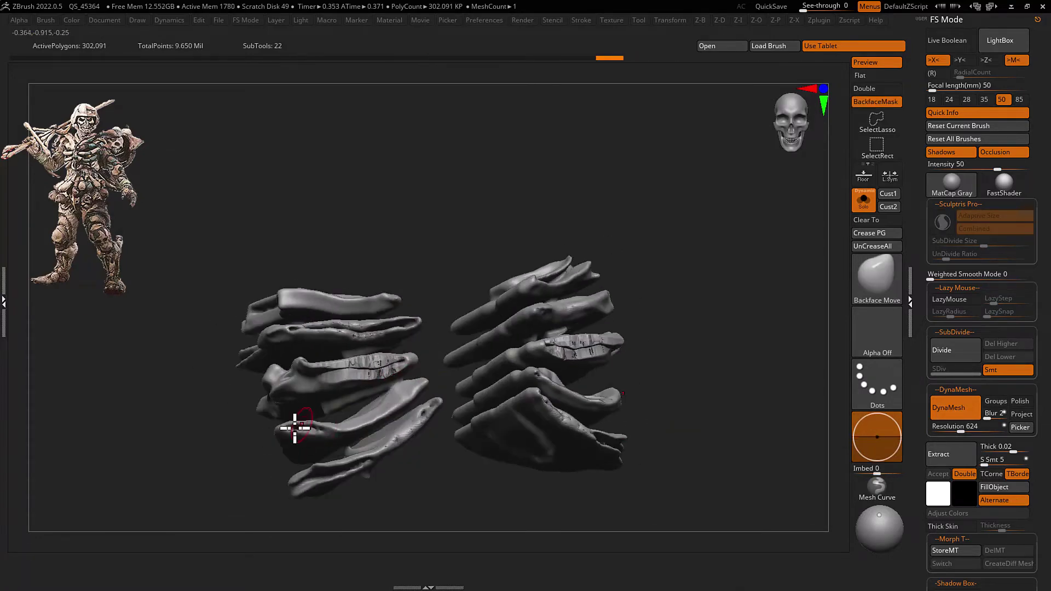
mouse_move(397, 320)
right_down()
mouse_move(434, 235)
mouse_move(504, 270)
mouse_move(481, 328)
mouse_move(673, 244)
mouse_move(422, 312)
mouse_move(481, 280)
mouse_move(394, 331)
mouse_move(437, 361)
mouse_move(407, 366)
mouse_move(418, 364)
right_up()
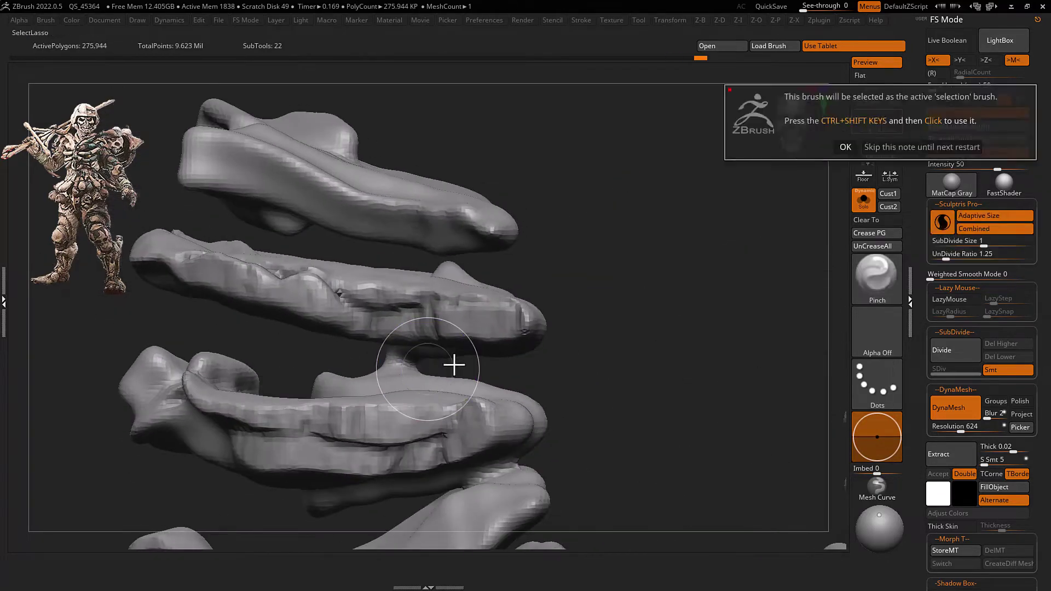
Hide stray rib polygons and isolate the rib piece, ready for merging
ctrl+shift+drag(387, 364, 405, 364)
key(space)
mouse_move(453, 333)
right_down()
mouse_move(429, 392)
mouse_move(392, 317)
right_up()
key(w)
right_drag(533, 313, 510, 275)
key(alt+shift+s)
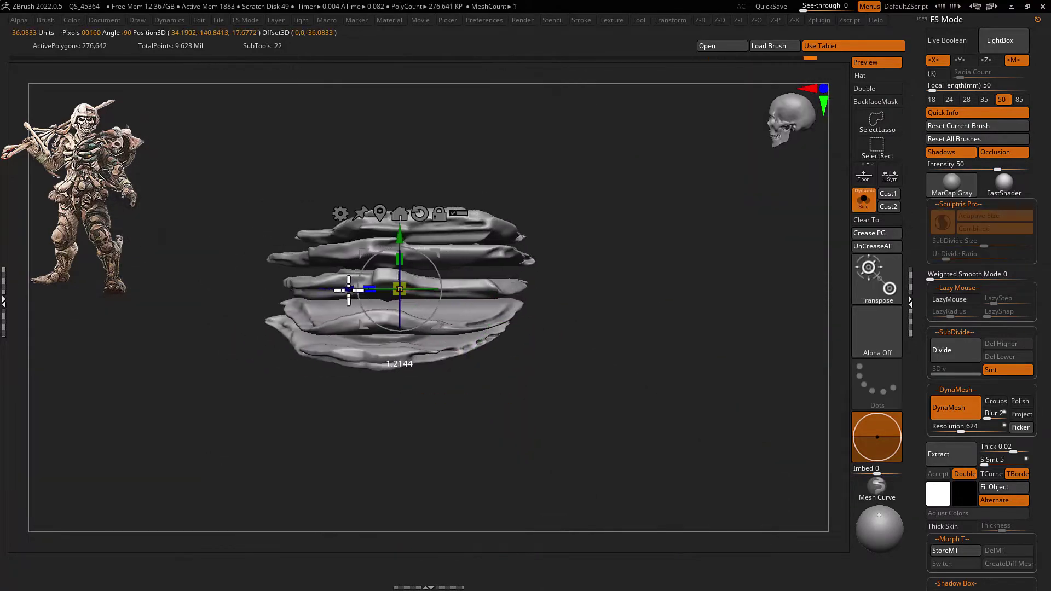
mouse_move(349, 290)
right_down()
mouse_move(645, 272)
mouse_move(715, 244)
right_up()
key(F1)
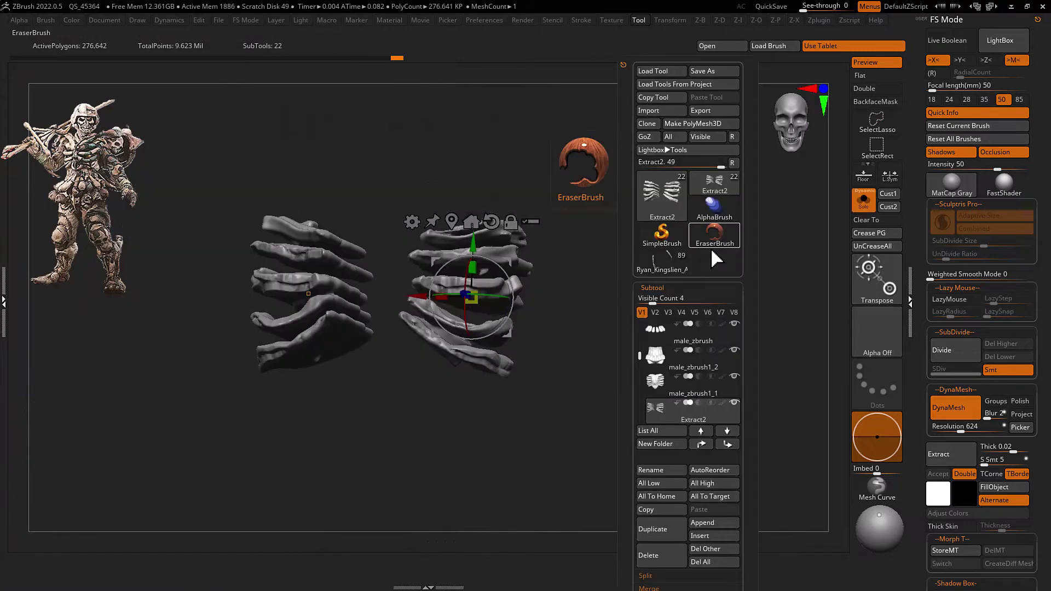
scroll(720, 387, down, 5)
Merge the rib plates down into the ribcage subtool, confirming the non-undoable merge
click(662, 548)
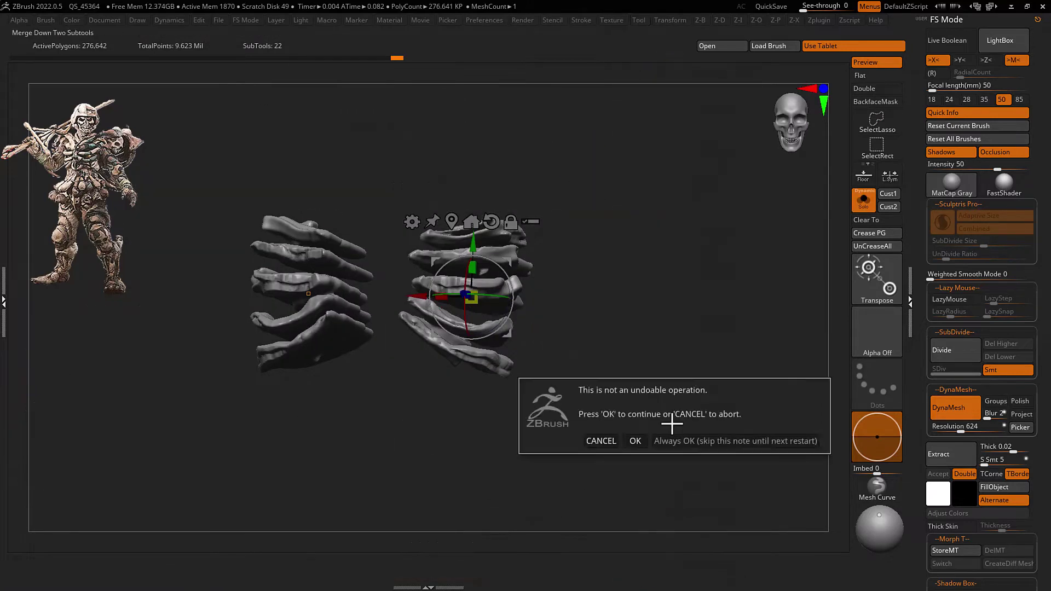
click(633, 439)
key(q)
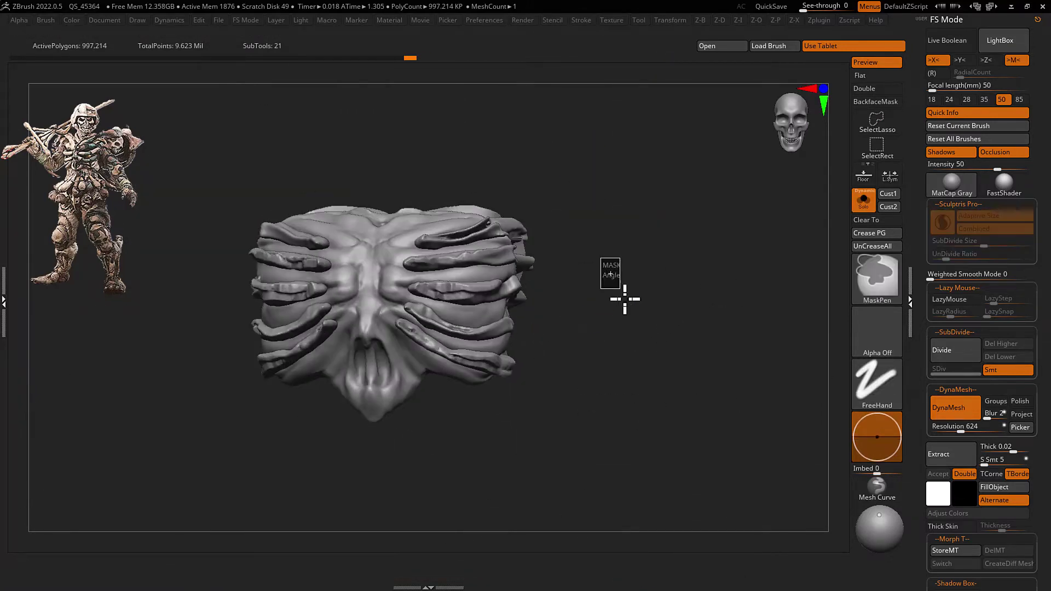
ctrl+right_drag(671, 235, 674, 267)
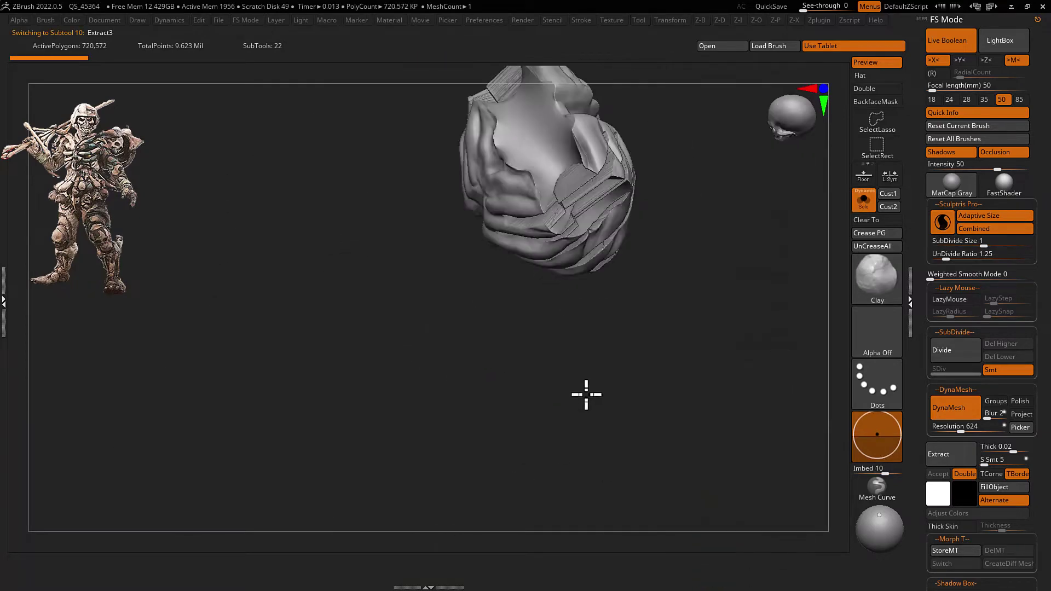
mouse_move(584, 394)
mouse_down()
mouse_move(676, 272)
mouse_move(705, 121)
mouse_move(669, 333)
mouse_up()
Make a single boolean mesh from the ribcage and delete its hidden polygons
click(638, 20)
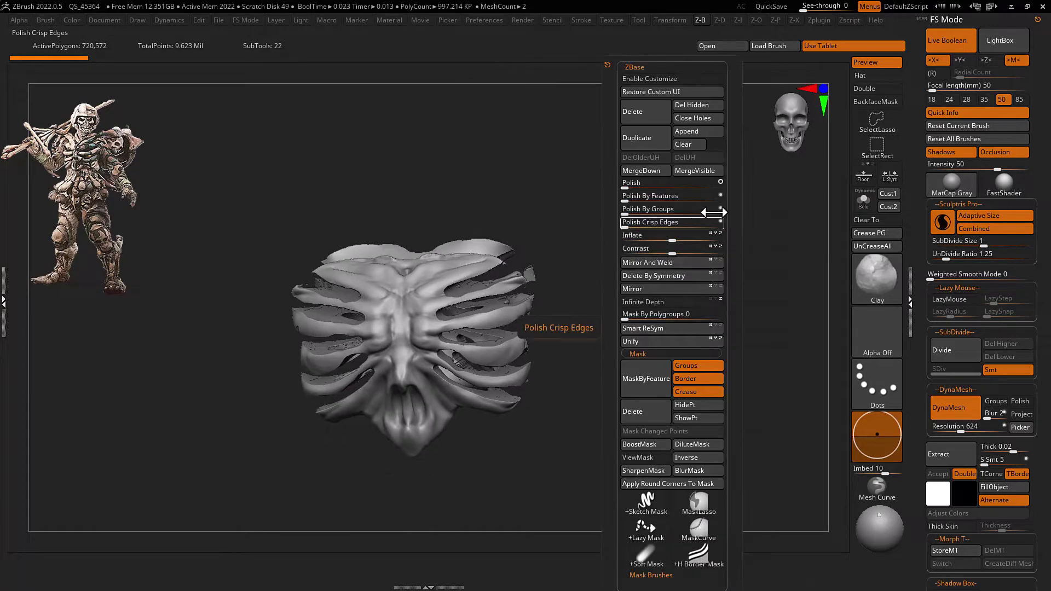
click(671, 185)
mouse_move(671, 185)
mouse_down()
mouse_move(617, 205)
mouse_move(544, 328)
mouse_move(586, 244)
mouse_move(562, 321)
mouse_move(504, 305)
mouse_move(521, 272)
mouse_move(639, 282)
mouse_move(631, 255)
mouse_move(673, 218)
mouse_move(613, 228)
mouse_move(634, 363)
mouse_move(661, 234)
mouse_up()
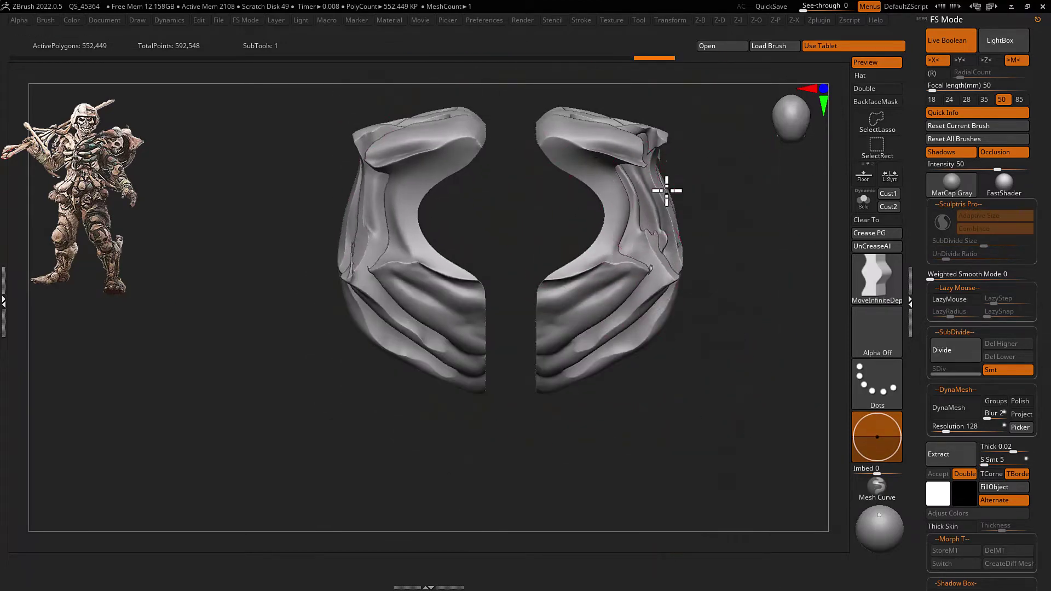
right_drag(667, 191, 580, 231)
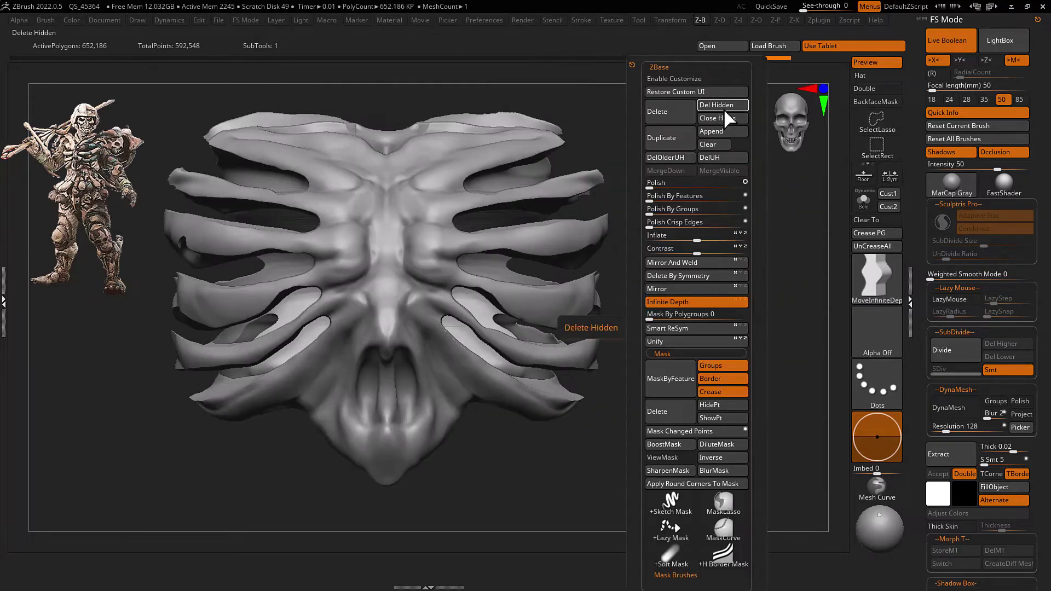
click(704, 105)
alt+right_drag(688, 183, 674, 206)
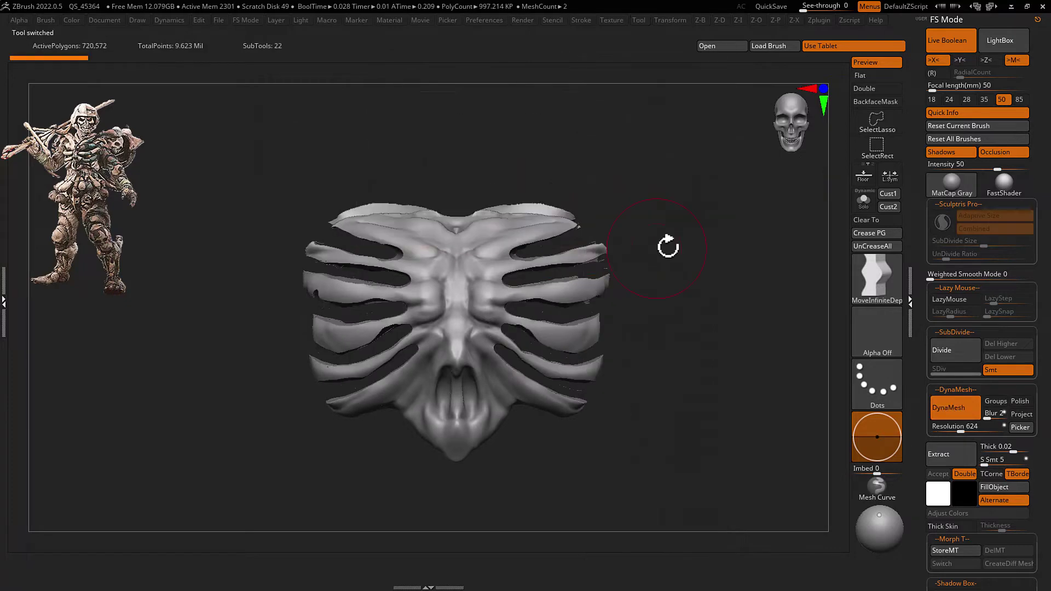
Solo the ribcage and mask everything except the thin horn strip
alt+click(568, 291)
key(ctrl+shift+s)
mouse_move(568, 291)
mouse_down()
mouse_move(681, 298)
mouse_move(672, 202)
mouse_move(745, 186)
mouse_move(663, 204)
mouse_up()
key(b)
key(s)
key(h)
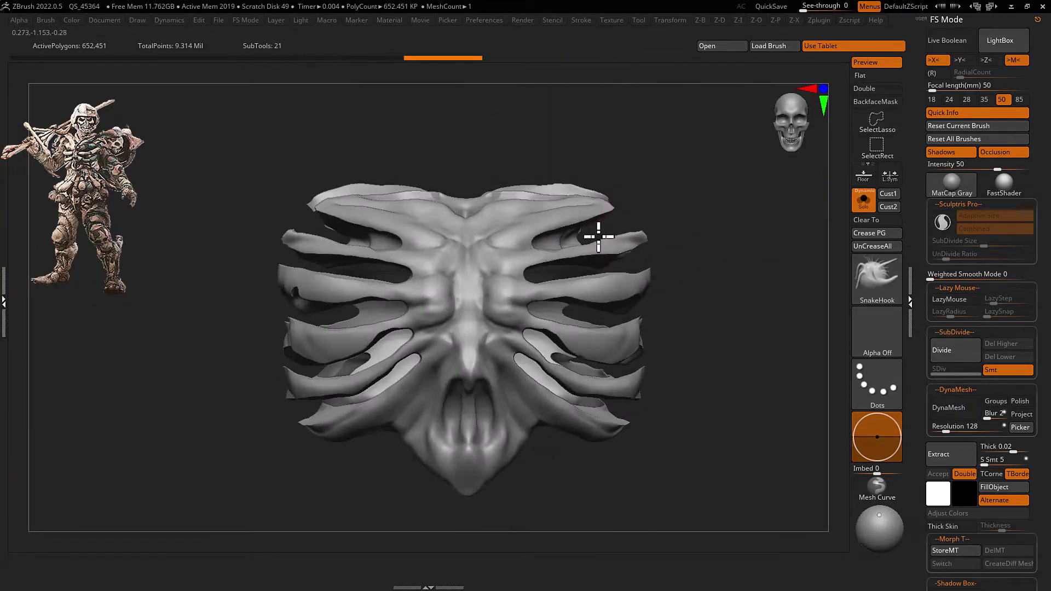
mouse_move(563, 241)
mouse_down()
mouse_move(672, 281)
mouse_move(650, 262)
mouse_move(669, 297)
mouse_move(651, 237)
mouse_move(671, 275)
mouse_up()
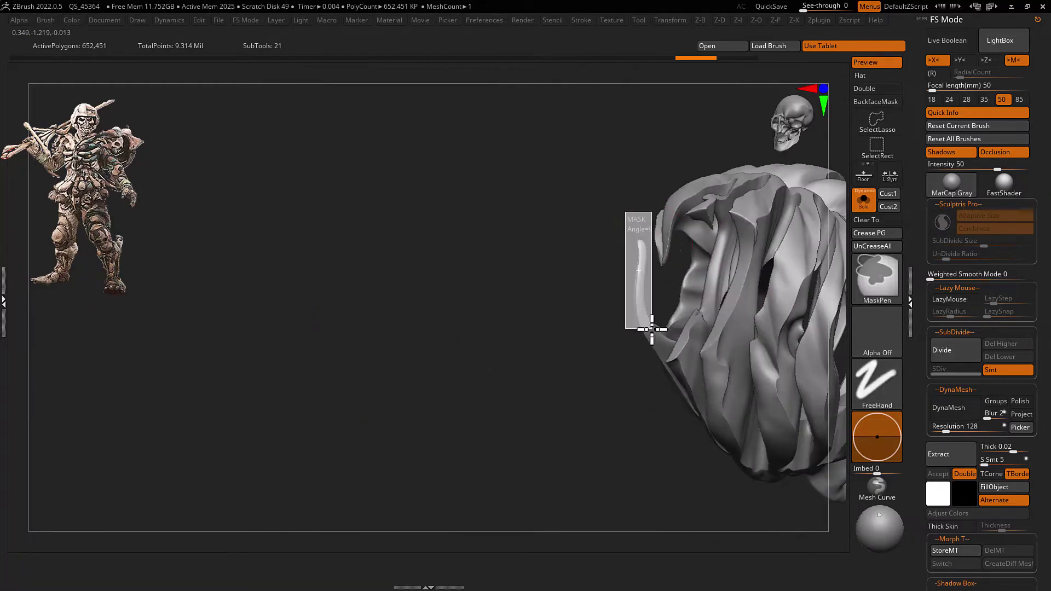
mouse_move(651, 329)
ctrl+mouse_down()
mouse_move(647, 308)
mouse_move(697, 265)
mouse_move(739, 265)
mouse_move(704, 223)
mouse_move(711, 298)
mouse_move(699, 241)
mouse_move(739, 294)
mouse_move(766, 296)
mouse_move(668, 318)
mouse_move(726, 265)
mouse_move(605, 328)
mouse_move(599, 275)
mouse_move(570, 258)
mouse_move(636, 258)
mouse_move(692, 133)
mouse_move(635, 208)
mouse_move(537, 253)
mouse_move(509, 280)
mouse_move(641, 253)
mouse_move(721, 256)
mouse_move(607, 157)
mouse_move(504, 264)
mouse_move(481, 369)
mouse_move(462, 296)
mouse_move(561, 265)
mouse_move(547, 234)
ctrl+mouse_up()
Inflate the horn strip, invert the mask, and push the ribs with MoveInfiniteDepth
key(b)
key(i)
key(n)
ctrl+click(766, 296)
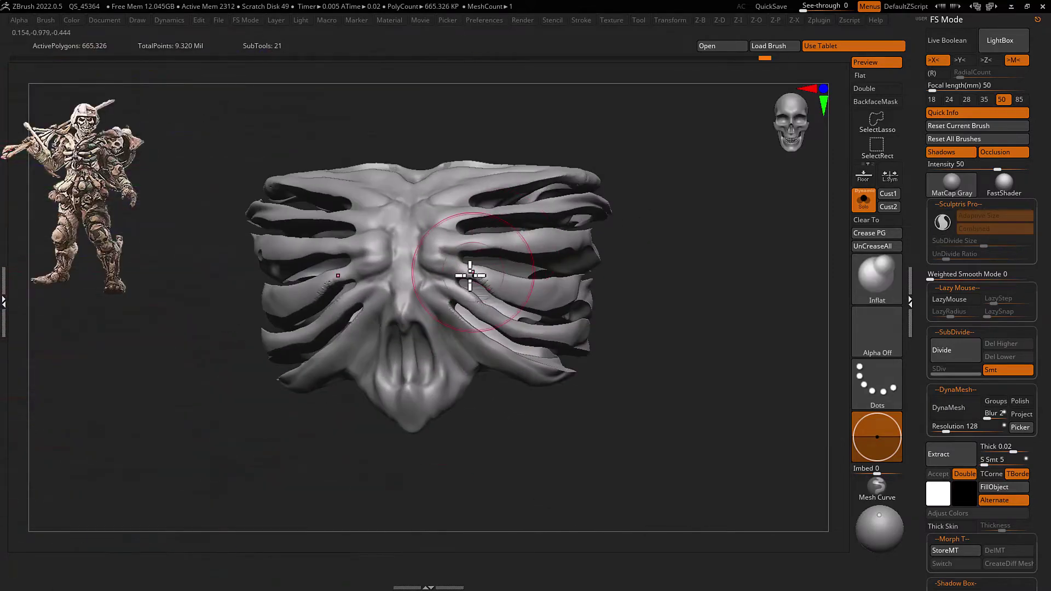
mouse_move(469, 275)
mouse_down()
mouse_move(505, 228)
mouse_move(568, 359)
mouse_up()
key(b)
click(613, 289)
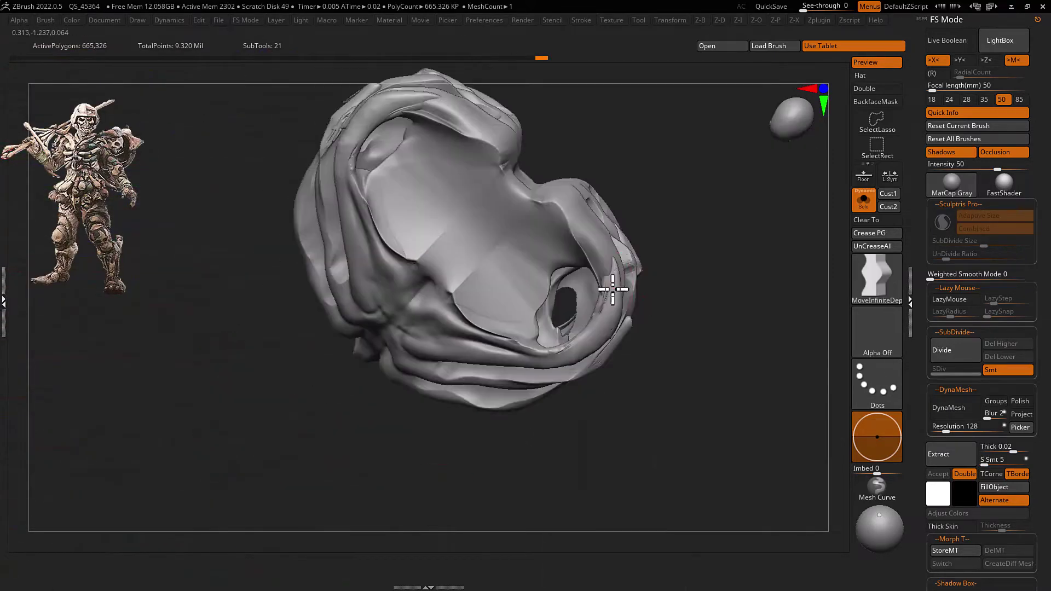
drag(613, 289, 506, 333)
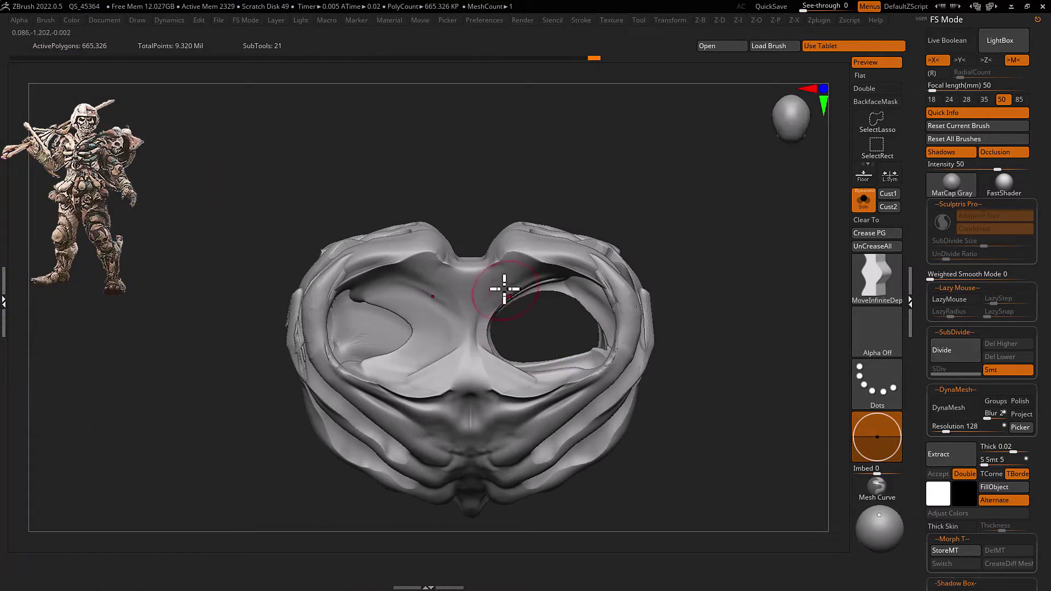
drag(597, 308, 542, 345)
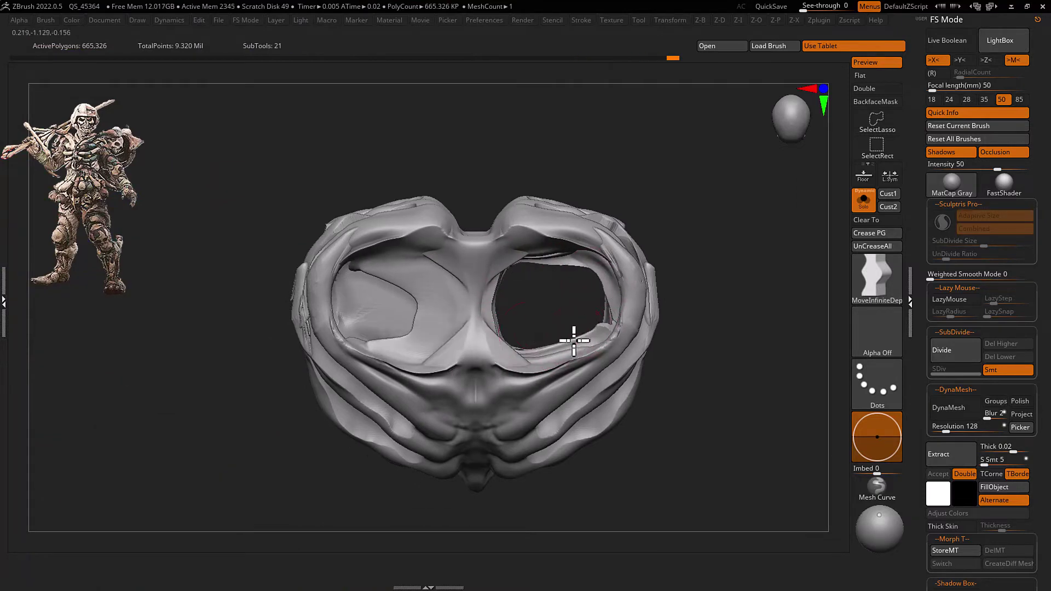
mouse_move(545, 255)
mouse_down()
mouse_move(601, 281)
mouse_move(520, 251)
mouse_move(605, 284)
mouse_move(579, 347)
mouse_move(604, 311)
mouse_up()
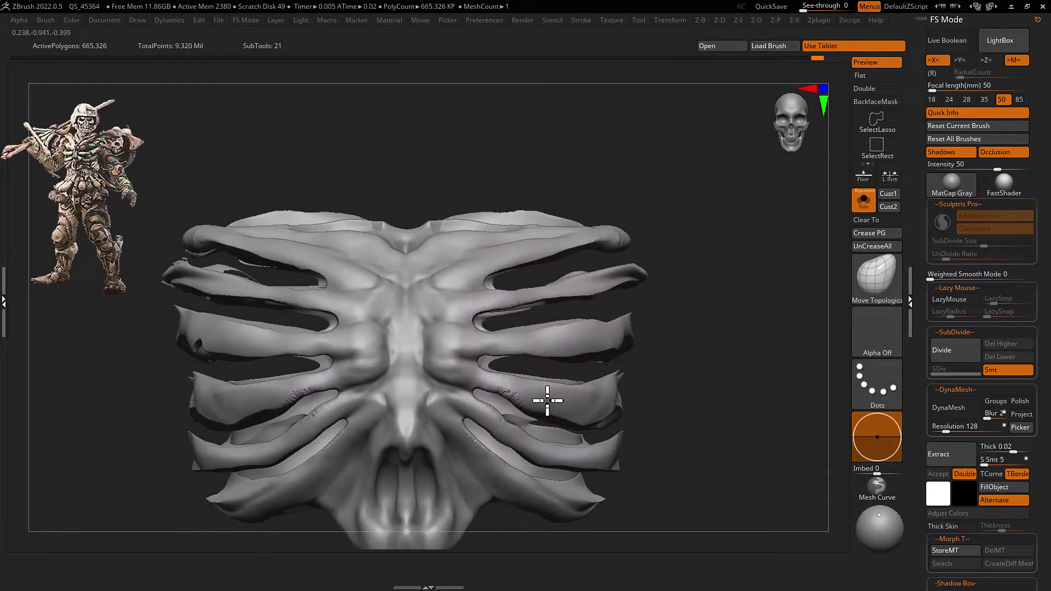
mouse_move(547, 401)
mouse_down()
mouse_move(624, 340)
mouse_move(606, 374)
mouse_up()
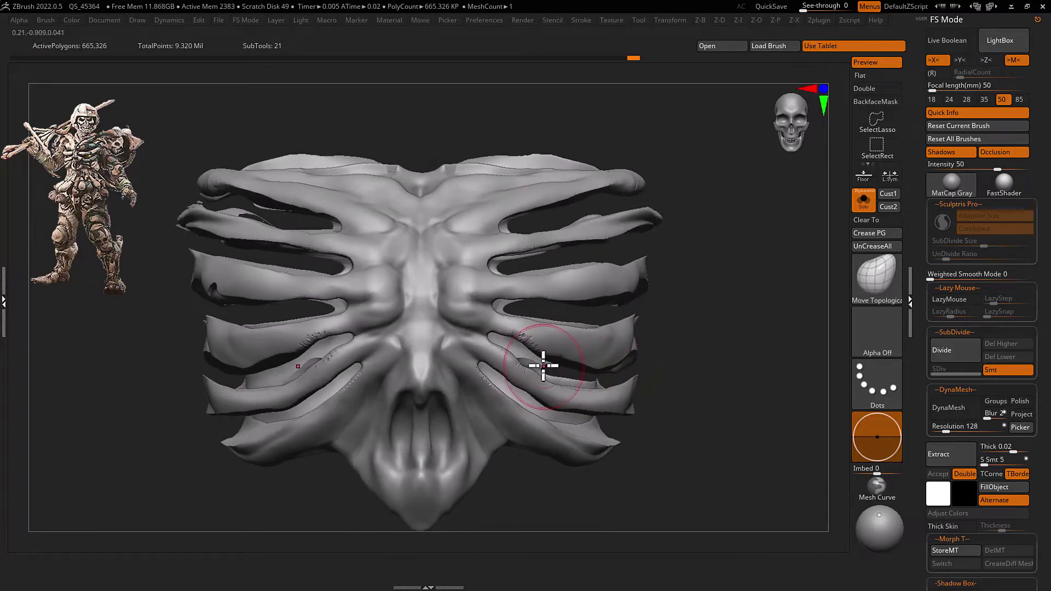
mouse_move(534, 347)
mouse_down()
mouse_move(681, 286)
mouse_move(633, 298)
mouse_move(585, 331)
mouse_move(629, 334)
mouse_move(525, 223)
mouse_move(645, 262)
mouse_move(582, 305)
mouse_move(688, 282)
mouse_move(614, 326)
mouse_up()
Refine the lower ribs with Clay and Inflate, then turn Solo off
key(b)
key(c)
key(l)
key(b)
key(i)
key(n)
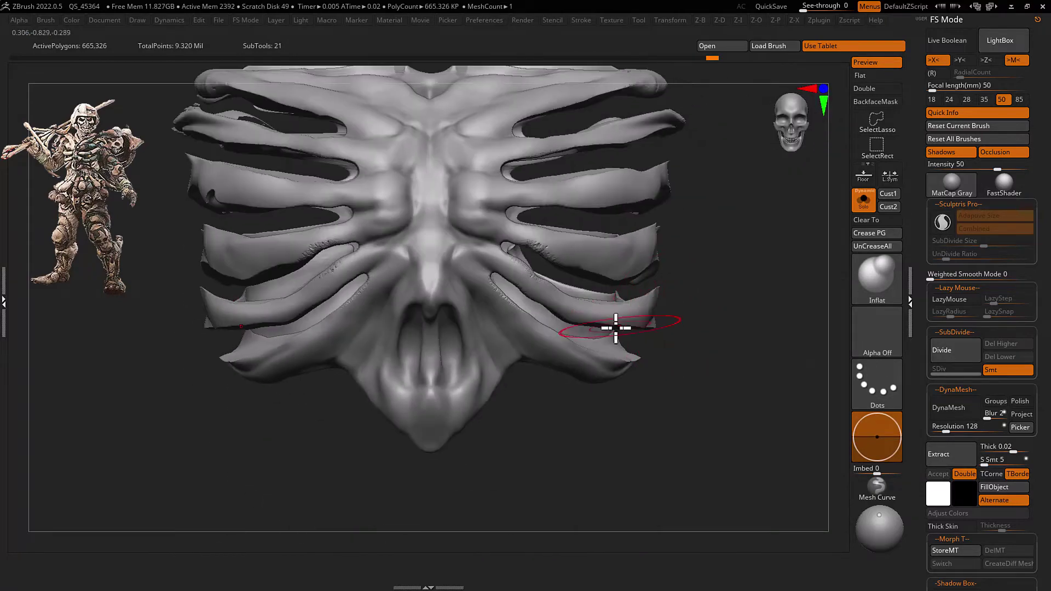
alt+click(546, 343)
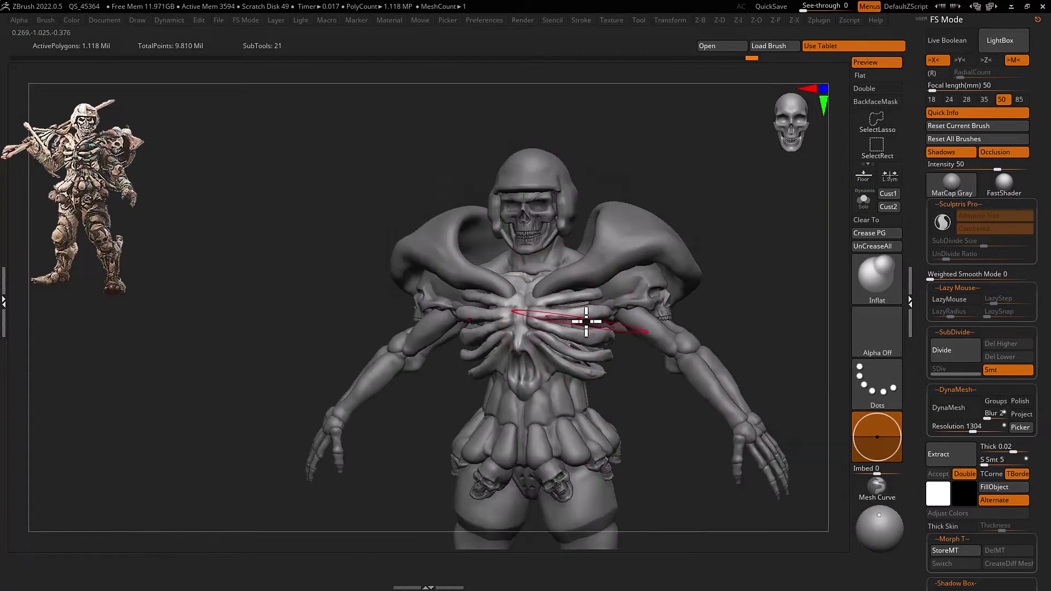
Append a new chest plate piece over the ribcage and mirror it across X
click(580, 130)
click(160, 199)
key(w)
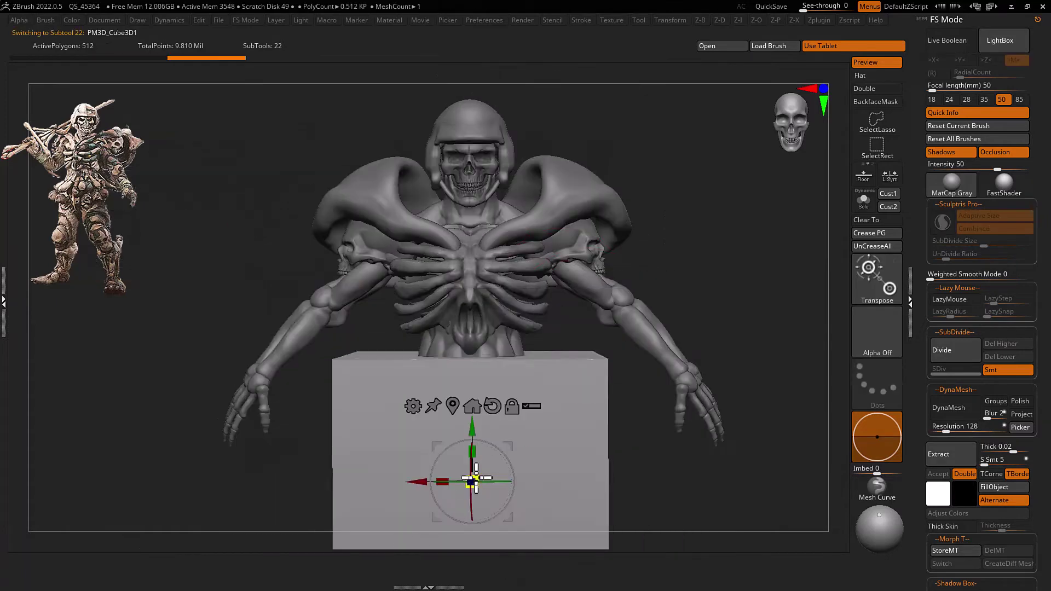
key(x)
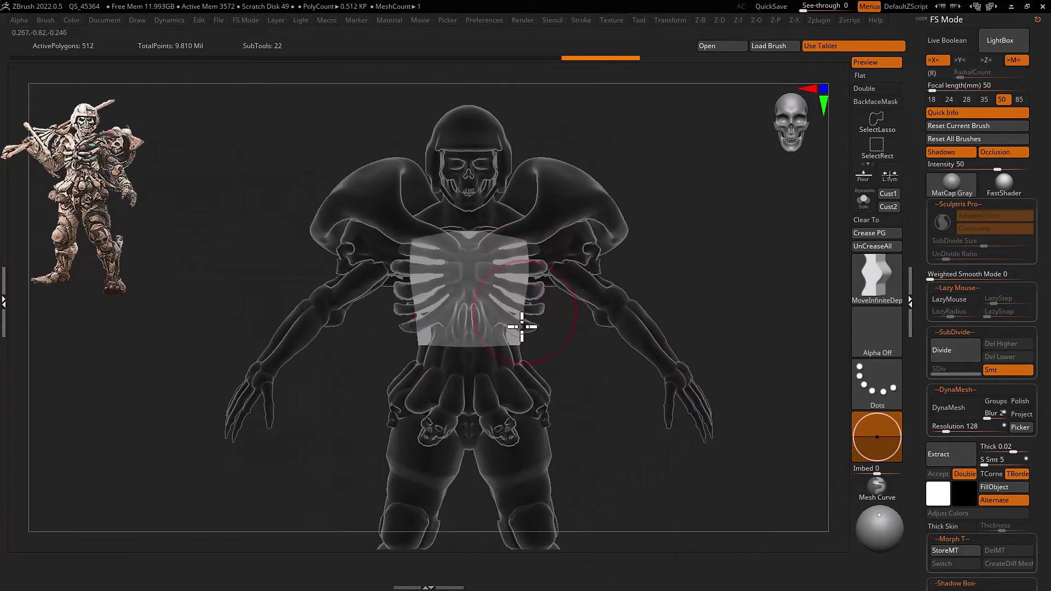
right_drag(526, 262, 634, 262)
key(w)
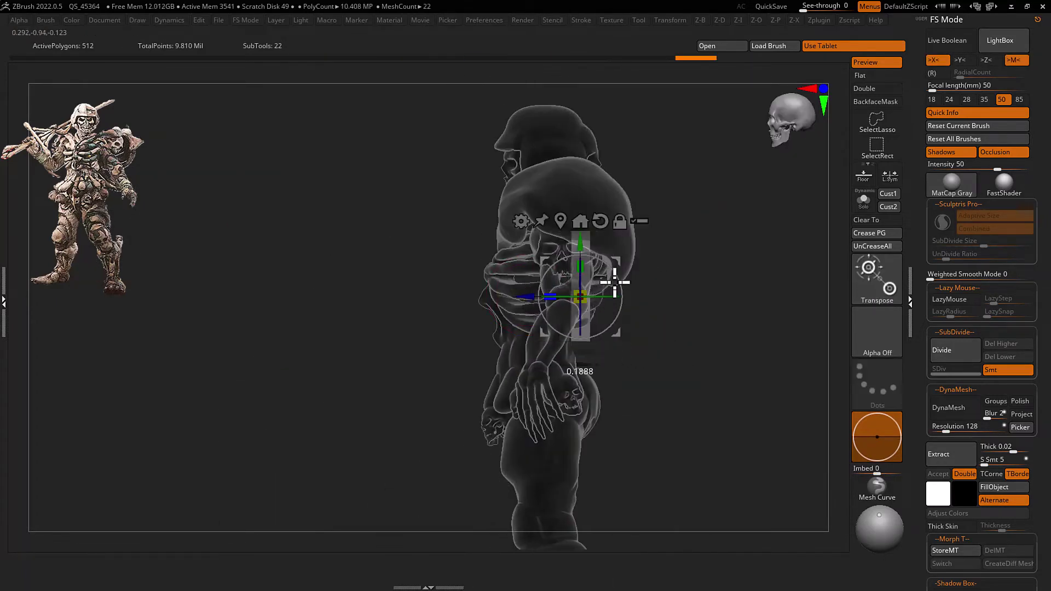
click(558, 203)
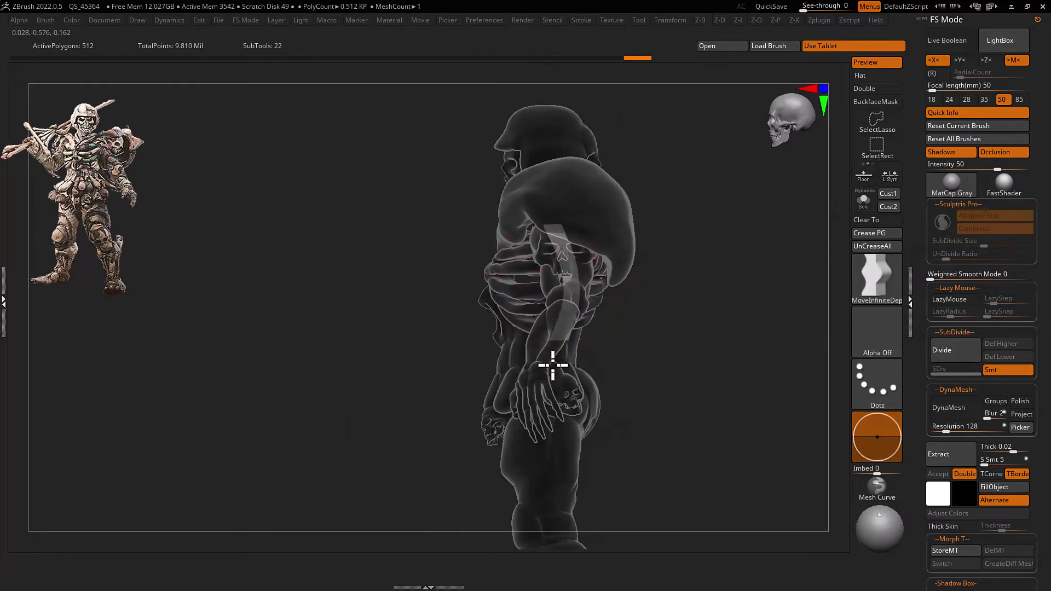
mouse_move(553, 365)
right_down()
mouse_move(615, 312)
mouse_move(562, 298)
mouse_move(577, 318)
right_up()
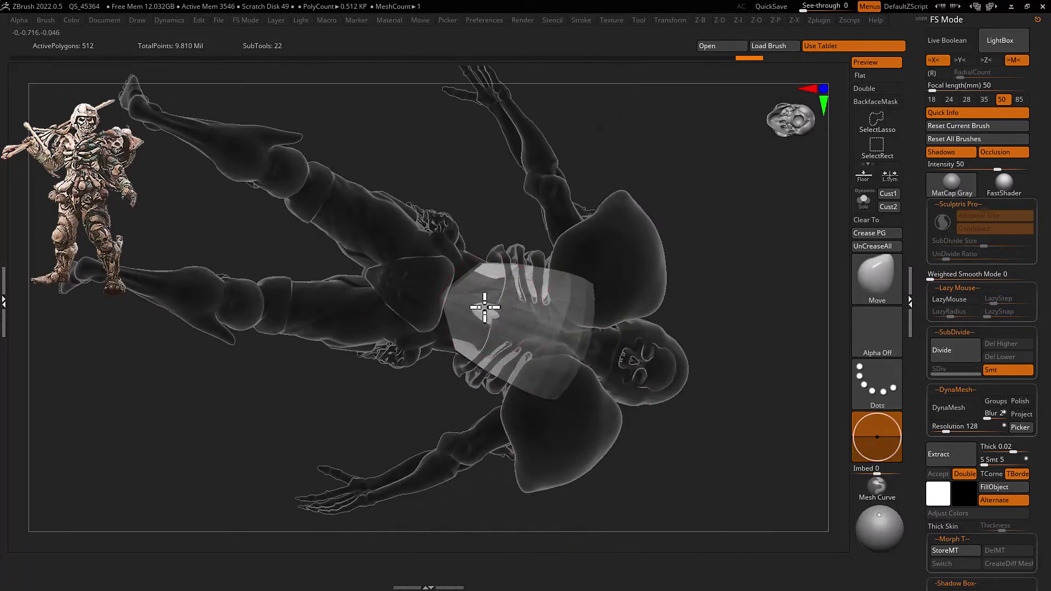
alt+click(568, 290)
mouse_move(501, 276)
right_down()
mouse_move(568, 290)
mouse_move(575, 376)
mouse_move(574, 312)
mouse_move(529, 368)
mouse_move(570, 369)
mouse_move(574, 333)
mouse_move(539, 277)
mouse_move(569, 310)
mouse_move(558, 301)
mouse_move(582, 362)
mouse_move(509, 281)
mouse_move(535, 274)
mouse_move(534, 300)
mouse_move(487, 311)
mouse_move(511, 336)
mouse_move(530, 301)
right_up()
Shape the chest plate with the Move brush and check it in isolation
key(b)
key(m)
key(v)
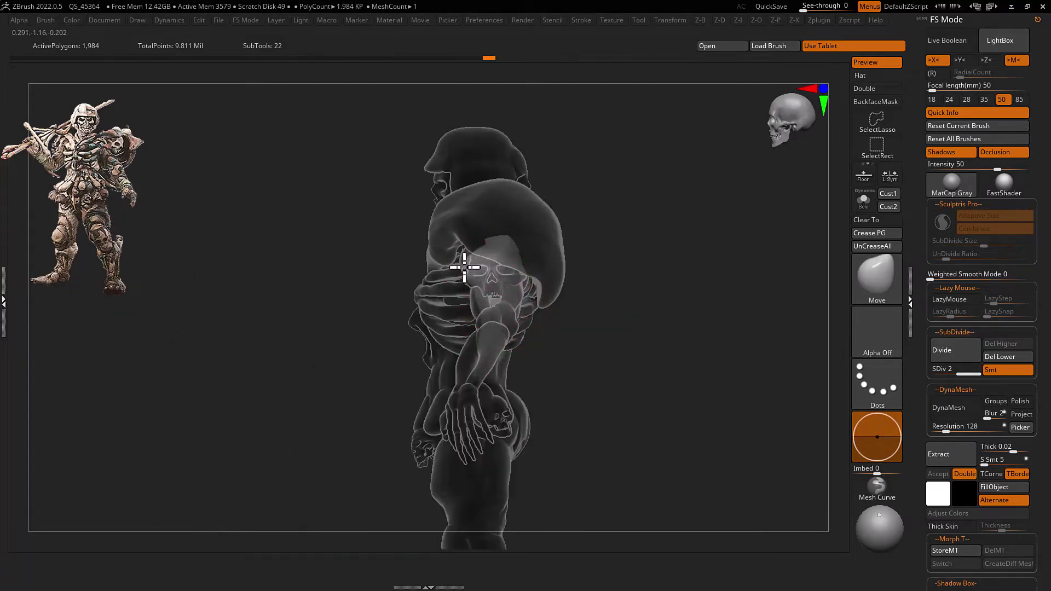
right_drag(468, 375, 526, 364)
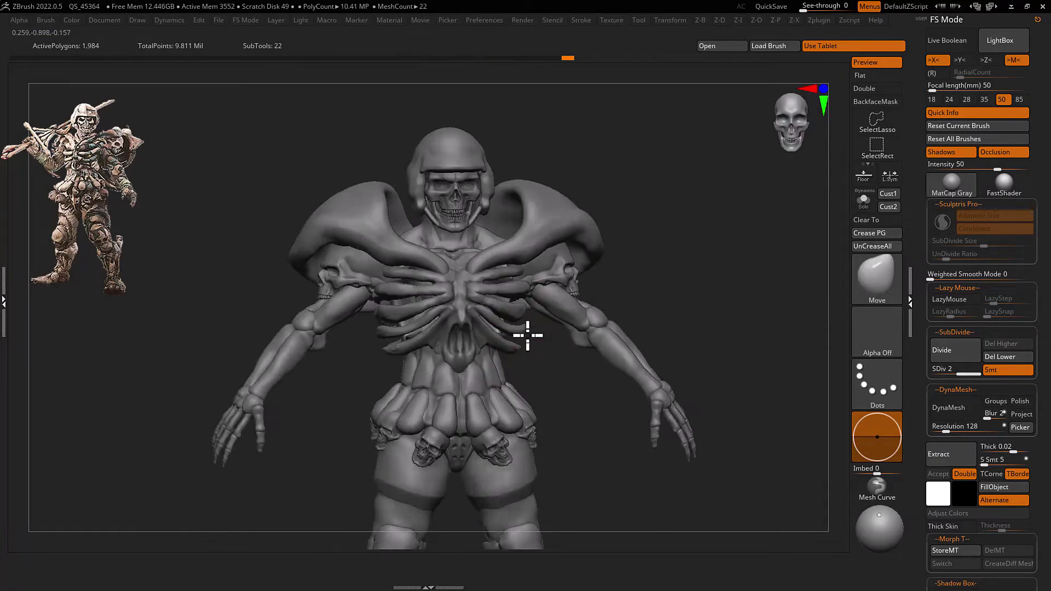
key(alt+s)
right_drag(529, 313, 523, 284)
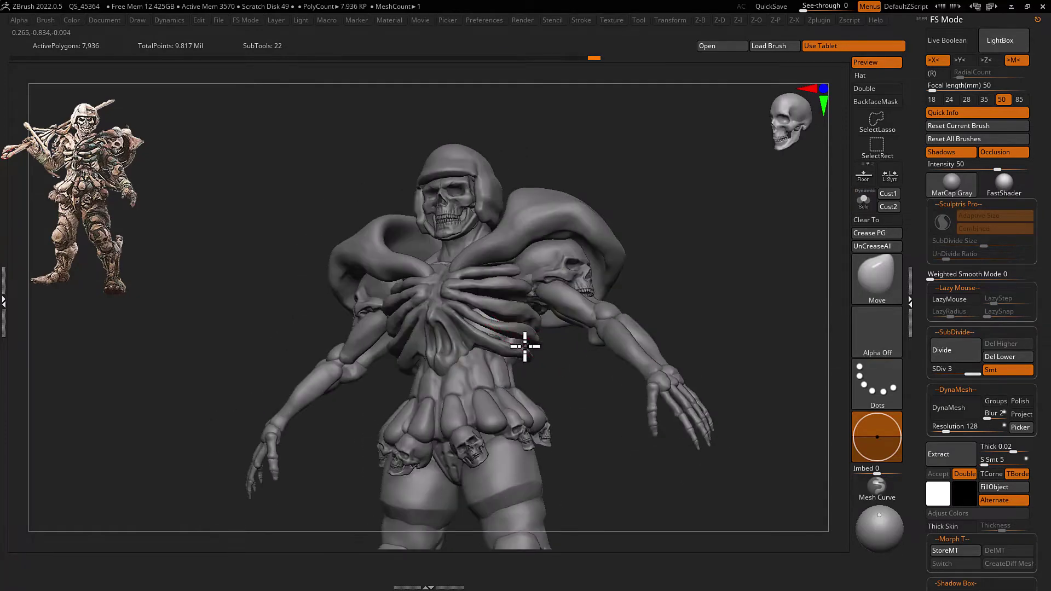
click(581, 359)
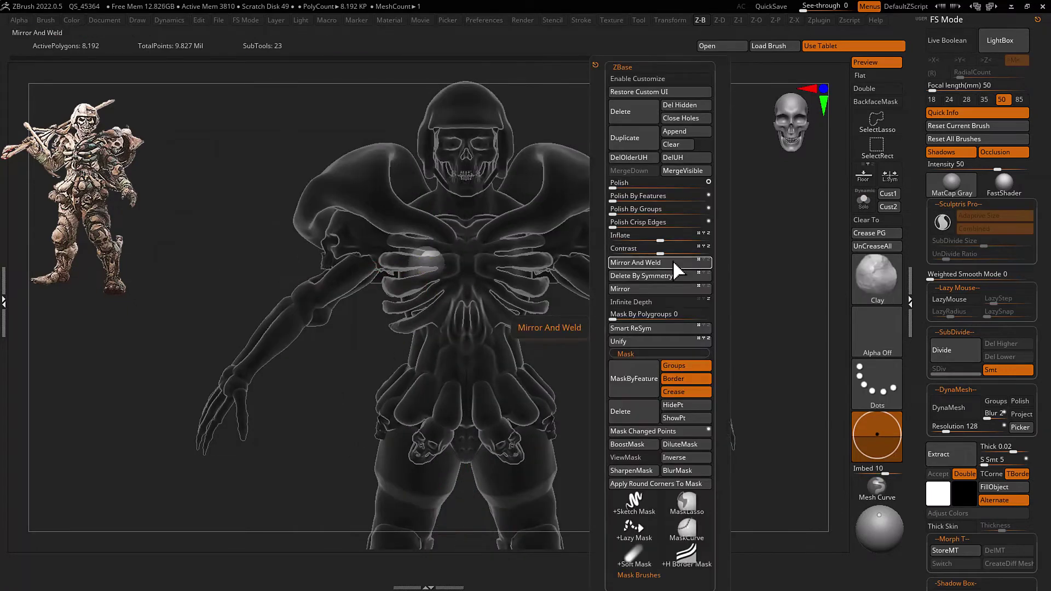
Select the lower-leg subtool and isolate it with the TopologicalMove brush loaded
key(w)
right_drag(593, 258, 673, 222)
mouse_move(334, 299)
right_down()
mouse_move(664, 210)
mouse_move(485, 292)
mouse_move(507, 296)
mouse_move(481, 368)
mouse_move(450, 305)
mouse_move(535, 319)
right_up()
click(485, 292)
key(b)
key(m)
key(t)
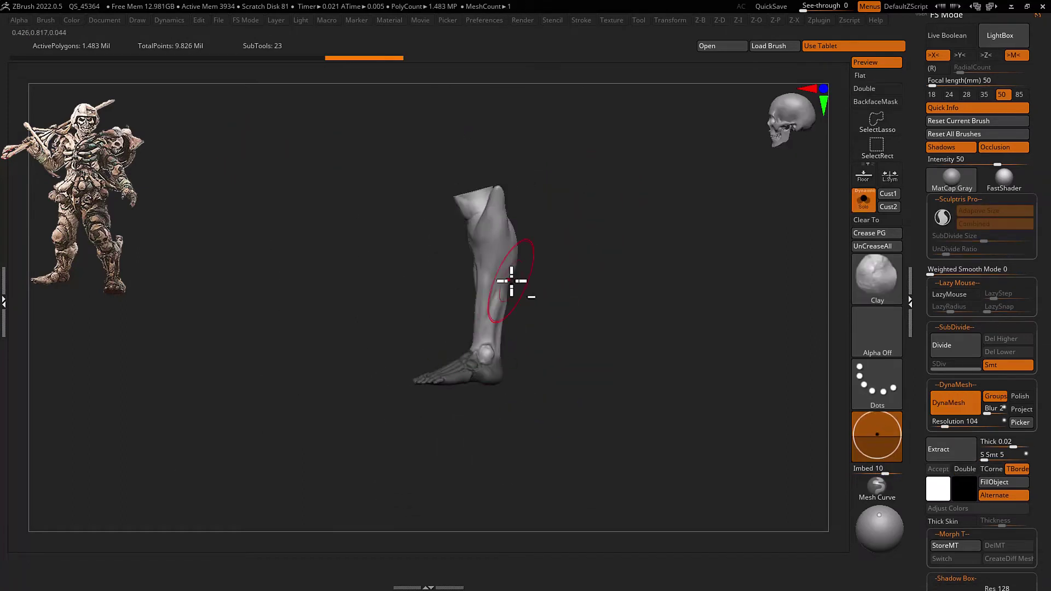
Mask-lasso the shin areas on both lower legs
key(w)
right_drag(597, 294, 491, 206)
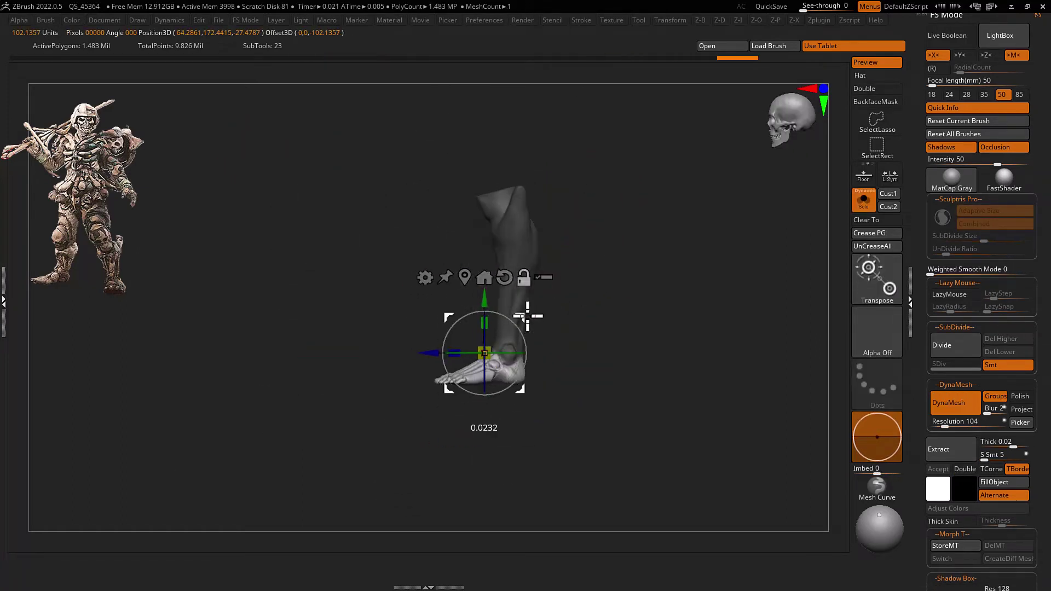
key(q)
mouse_move(574, 353)
right_down()
mouse_move(532, 308)
mouse_move(545, 286)
right_up()
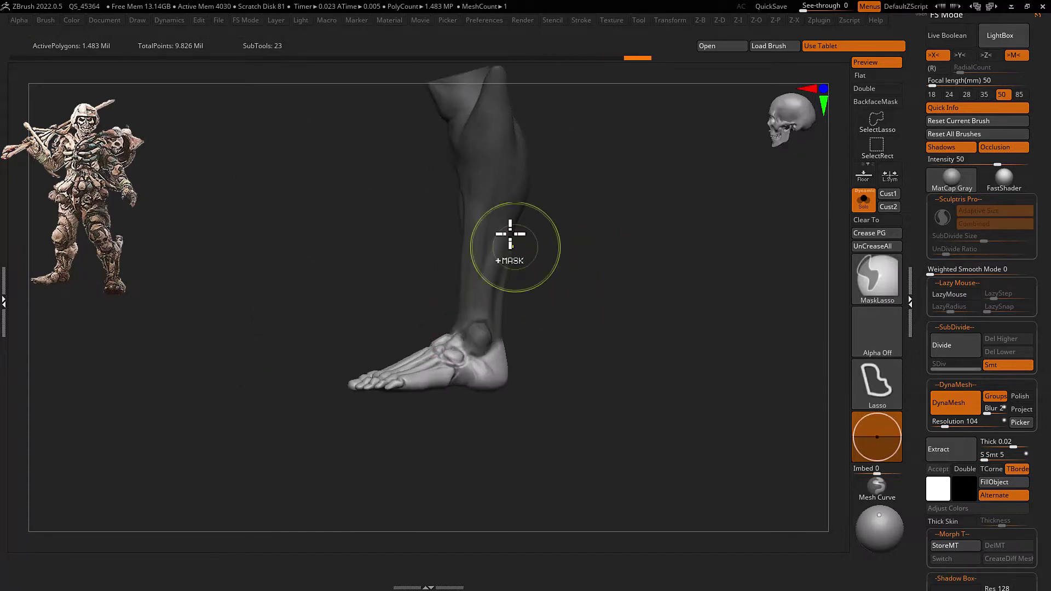
mouse_move(470, 356)
right_down()
mouse_move(445, 301)
mouse_move(491, 272)
mouse_move(481, 293)
right_up()
right_click(547, 277)
mouse_move(547, 276)
right_down()
mouse_move(403, 328)
mouse_move(447, 326)
mouse_move(424, 298)
mouse_move(446, 303)
mouse_move(408, 305)
mouse_move(421, 318)
mouse_move(476, 277)
right_up()
right_click(476, 277)
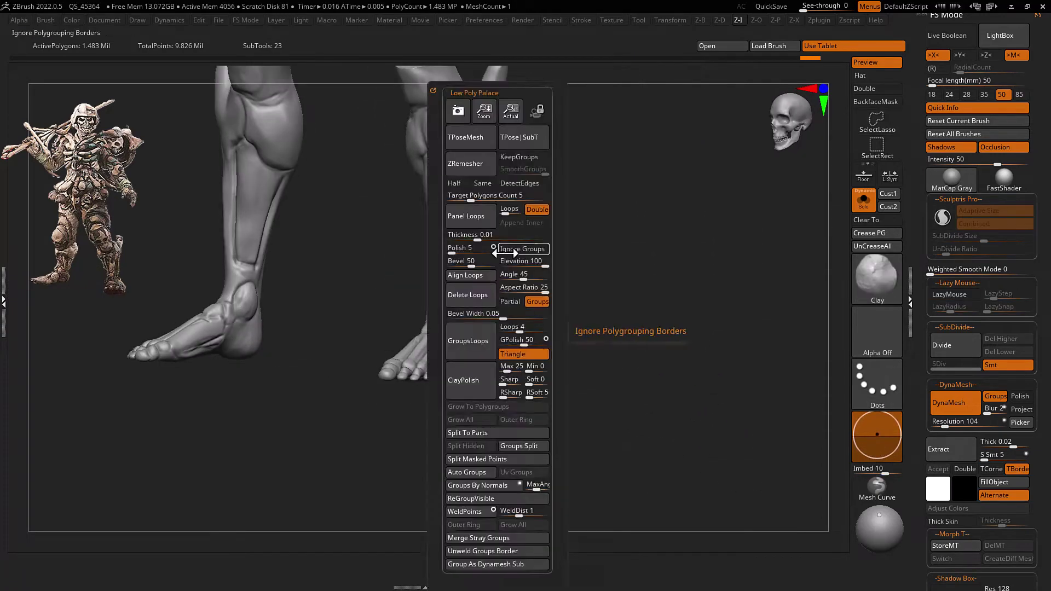
DynaMesh the legs at resolution 1272 and split the masked shin into its own piece
click(949, 405)
right_drag(584, 301, 527, 294)
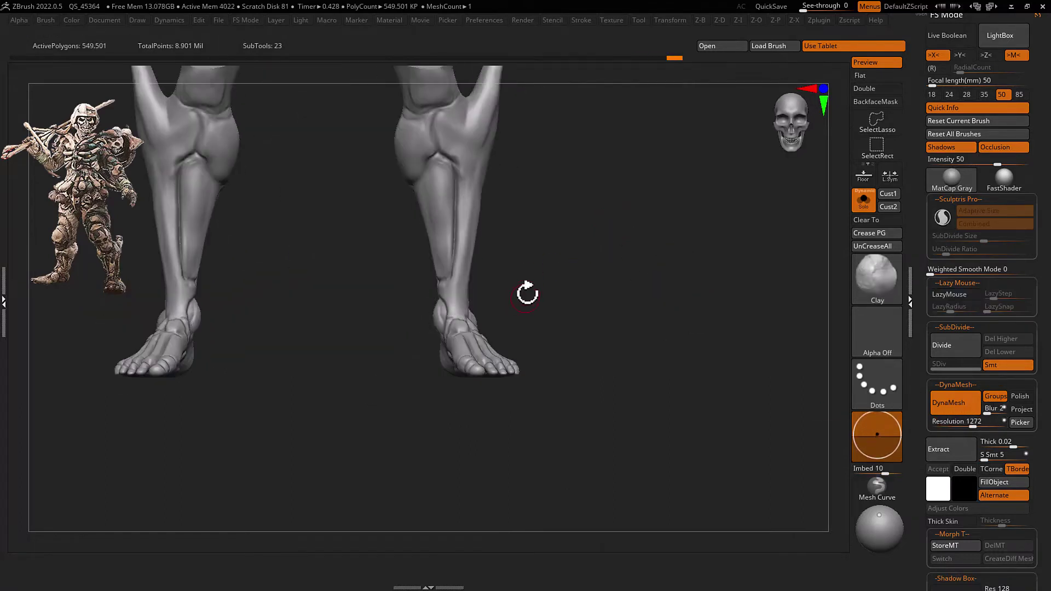
right_drag(441, 316, 434, 310)
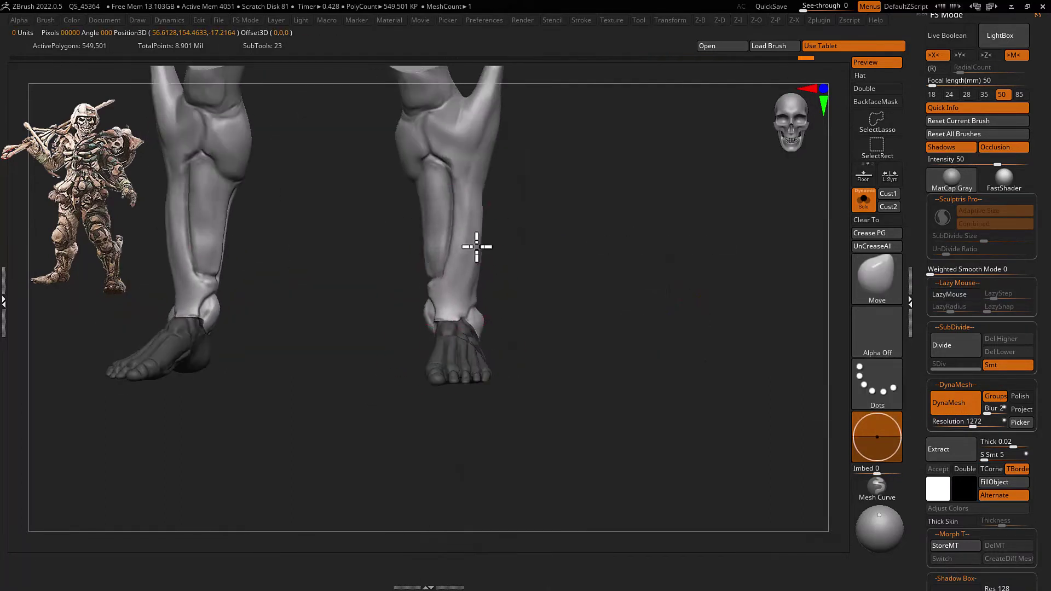
right_drag(482, 208, 500, 127)
mouse_move(476, 200)
right_down()
mouse_move(502, 274)
mouse_move(491, 254)
mouse_move(553, 273)
mouse_move(446, 294)
mouse_move(605, 277)
right_up()
click(557, 280)
alt+click(603, 242)
mouse_move(603, 242)
right_down()
mouse_move(460, 423)
mouse_move(404, 413)
mouse_move(392, 354)
mouse_move(502, 350)
mouse_move(461, 354)
mouse_move(526, 317)
mouse_move(404, 359)
mouse_move(584, 284)
right_up()
mouse_move(432, 286)
right_down()
mouse_move(535, 329)
mouse_move(525, 277)
mouse_move(511, 298)
mouse_move(587, 310)
mouse_move(618, 271)
right_up()
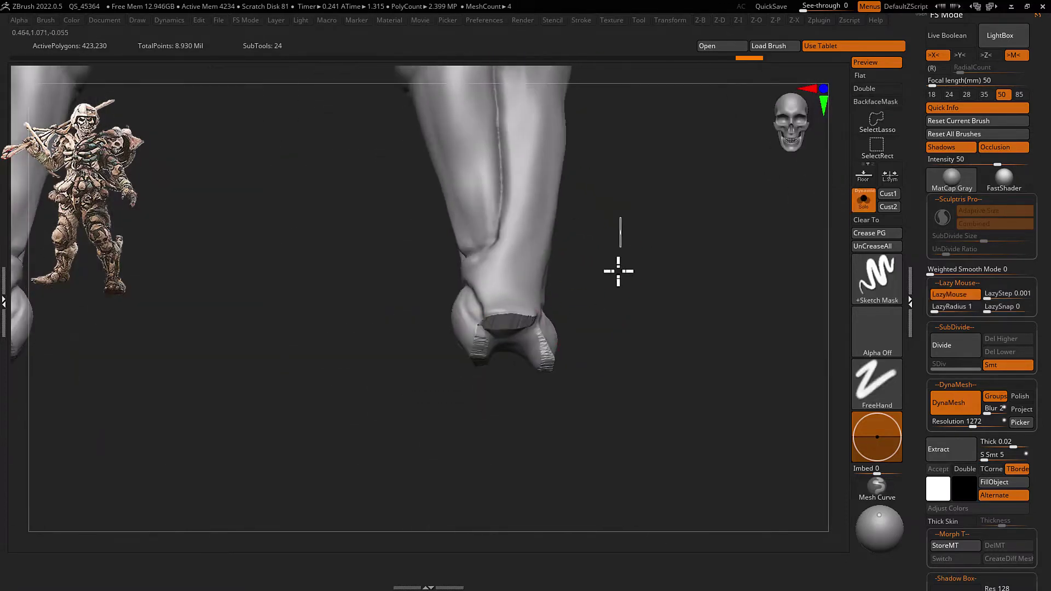
Mirror the shin guard piece onto the other leg
key(z)
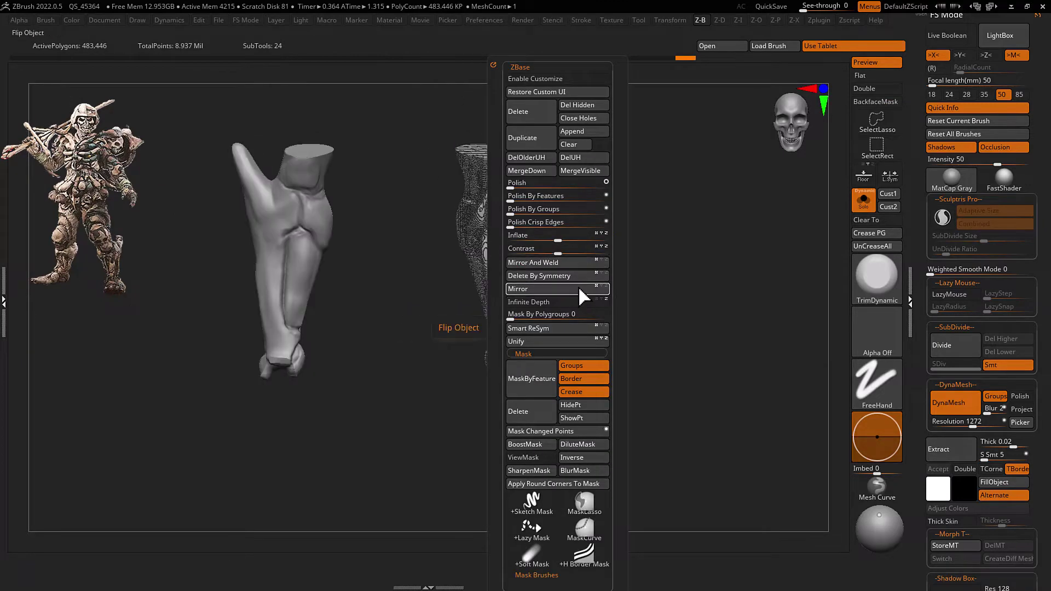
click(579, 289)
mouse_move(591, 239)
right_down()
mouse_move(629, 260)
mouse_move(491, 319)
mouse_move(500, 328)
right_up()
Pull the shin guard top into a point with Move and MoveInfiniteDepth
key(b)
key(m)
key(v)
mouse_move(511, 245)
right_down()
mouse_move(563, 293)
mouse_move(535, 252)
mouse_move(335, 246)
right_up()
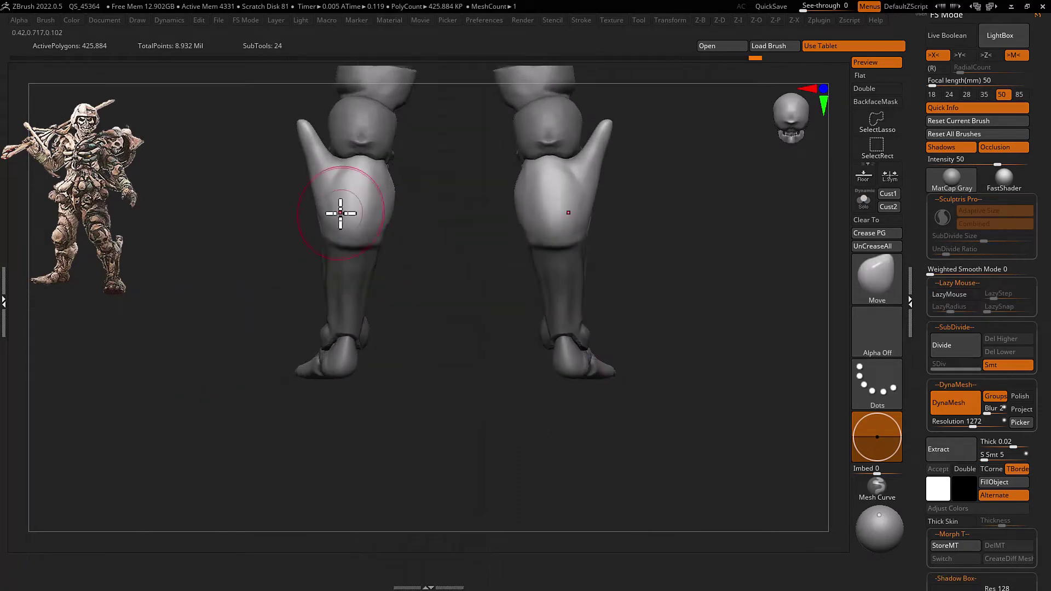
mouse_move(385, 178)
right_down()
mouse_move(420, 225)
mouse_move(403, 232)
mouse_move(465, 237)
mouse_move(465, 223)
mouse_move(441, 277)
mouse_move(462, 255)
mouse_move(409, 344)
right_up()
key(b)
key(m)
key(i)
Flare and smooth the shin guard top with Clay and Move, then view the full body
key(b)
key(c)
key(l)
key(b)
key(m)
key(v)
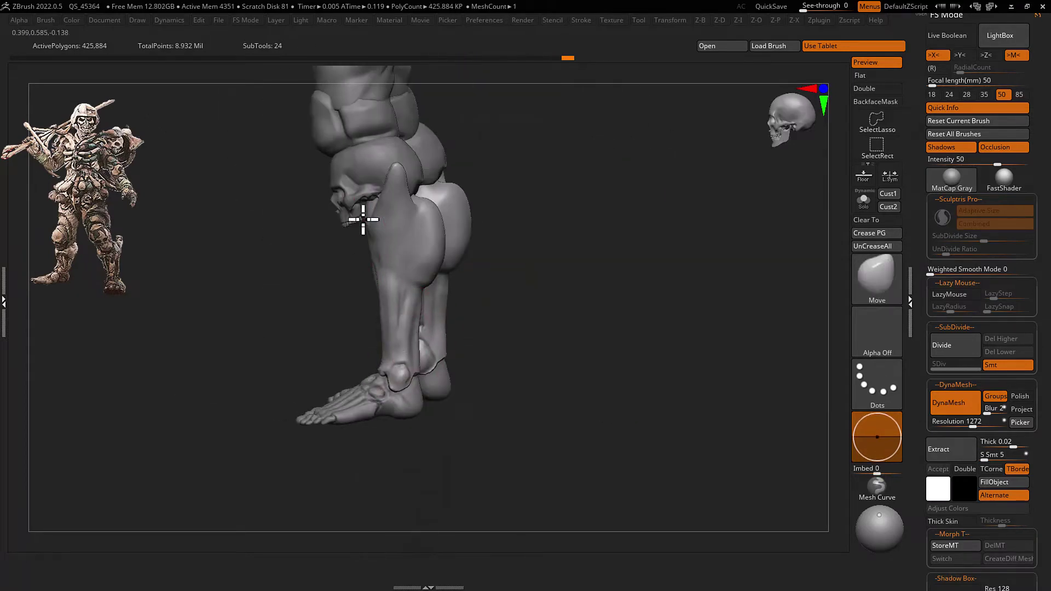
shift+right_drag(382, 181, 390, 275)
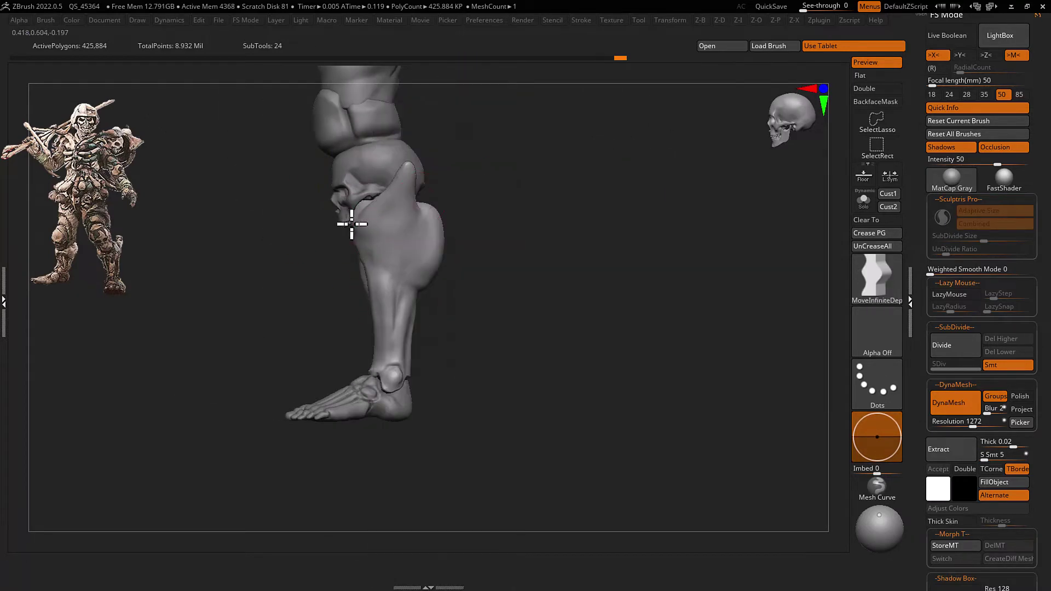
mouse_move(377, 339)
right_down()
mouse_move(380, 234)
mouse_move(469, 352)
right_up()
Select the two spheres inside the ribcage and fill them orange
key(b)
key(c)
key(l)
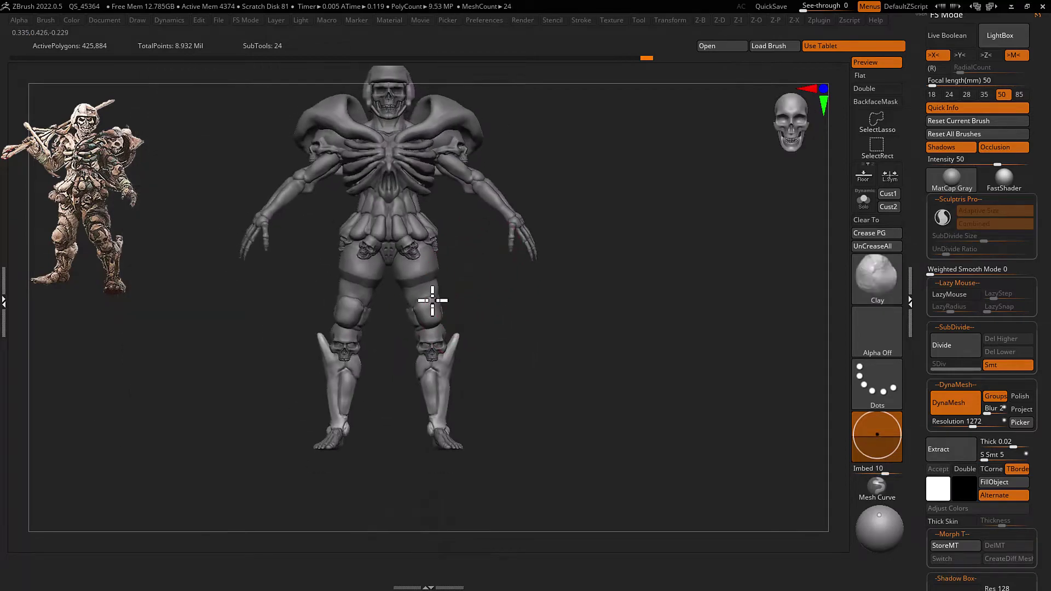
alt+click(433, 304)
mouse_move(464, 309)
right_down()
mouse_move(418, 326)
mouse_move(452, 280)
mouse_move(469, 286)
mouse_move(442, 265)
mouse_move(460, 248)
right_up()
alt+click(442, 316)
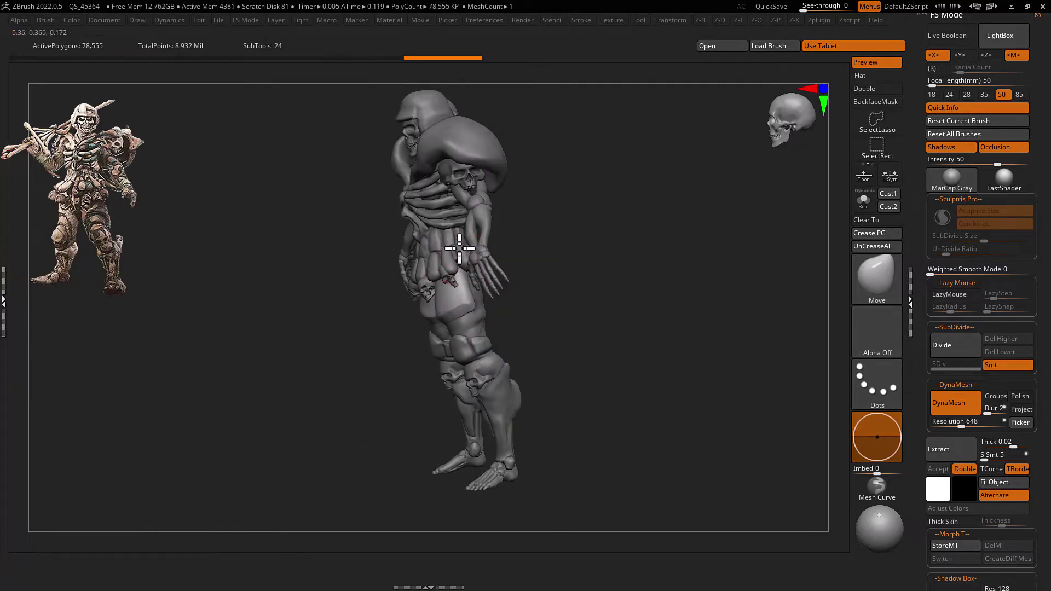
alt+click(469, 288)
mouse_move(469, 289)
right_down()
mouse_move(465, 301)
mouse_move(476, 298)
mouse_move(450, 228)
right_up()
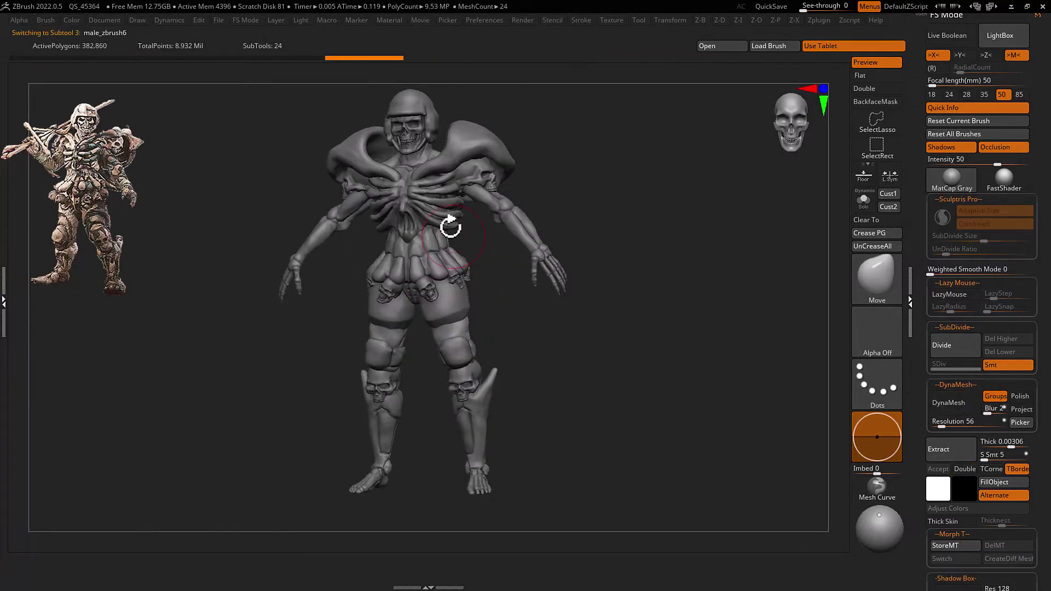
alt+click(450, 227)
click(553, 235)
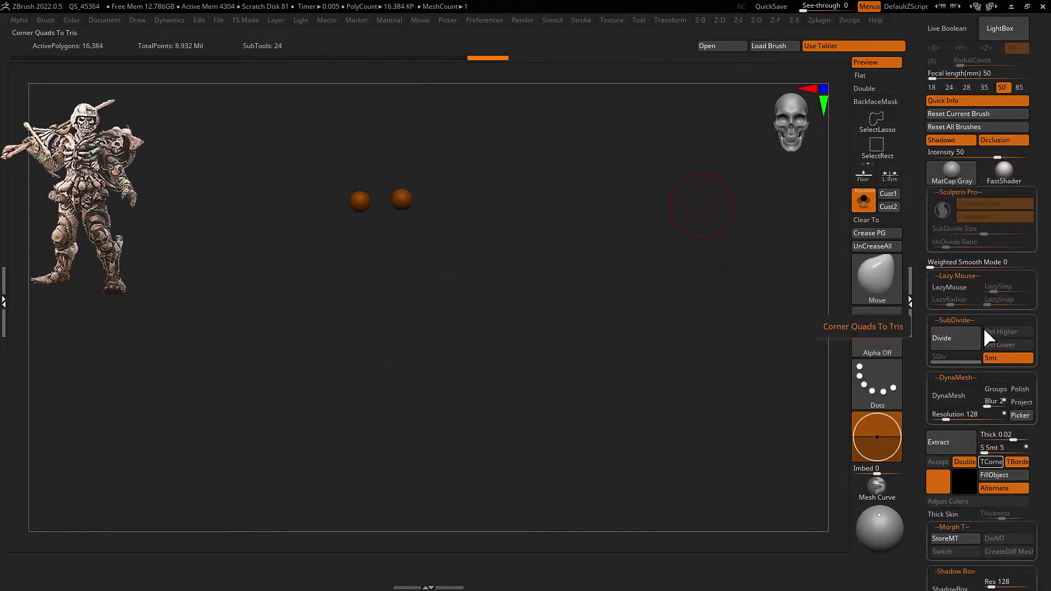
Select the arm mesh of the anatomy body and load the SnakeHook brush
scroll(983, 326, down, 3)
scroll(983, 327, down, 3)
key(space)
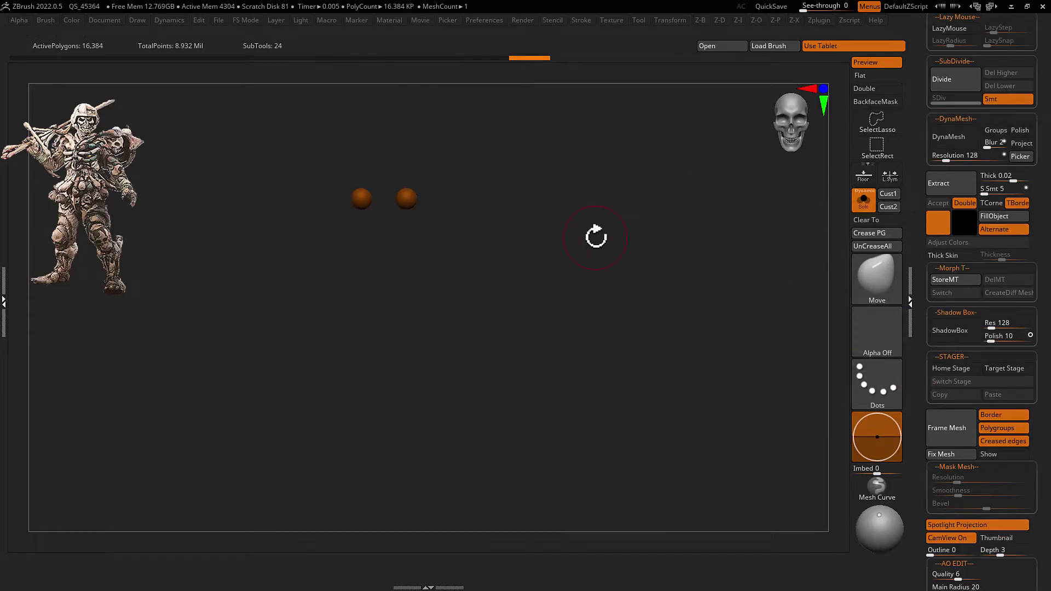
right_drag(593, 212, 648, 212)
alt+click(648, 211)
mouse_move(570, 225)
right_down()
mouse_move(515, 310)
mouse_move(453, 294)
mouse_move(386, 318)
right_up()
key(shift+s)
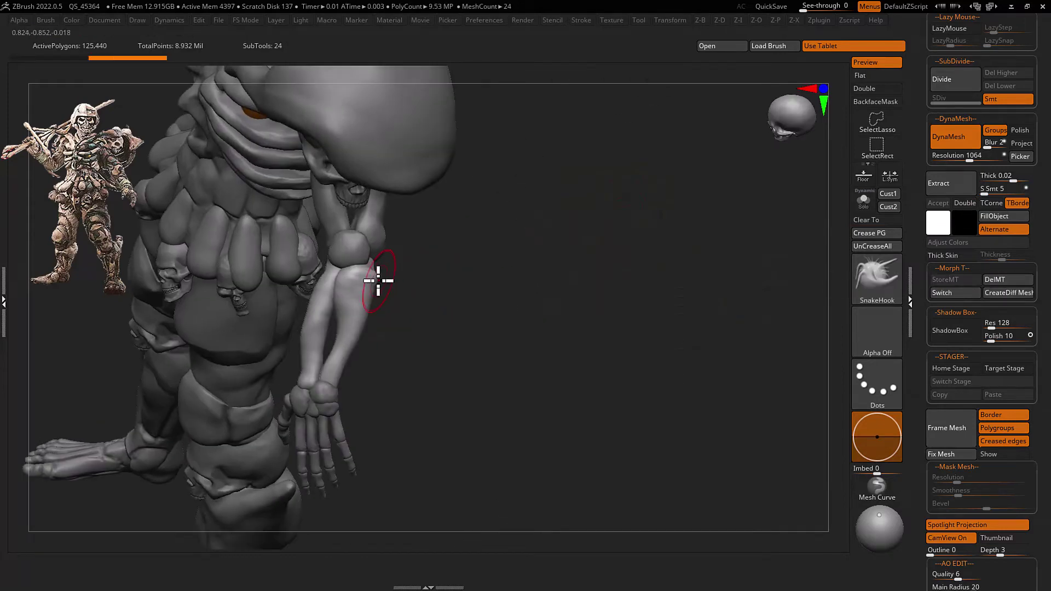
Append a new mesh as an extra subtool and inspect it in Solo view
click(978, 292)
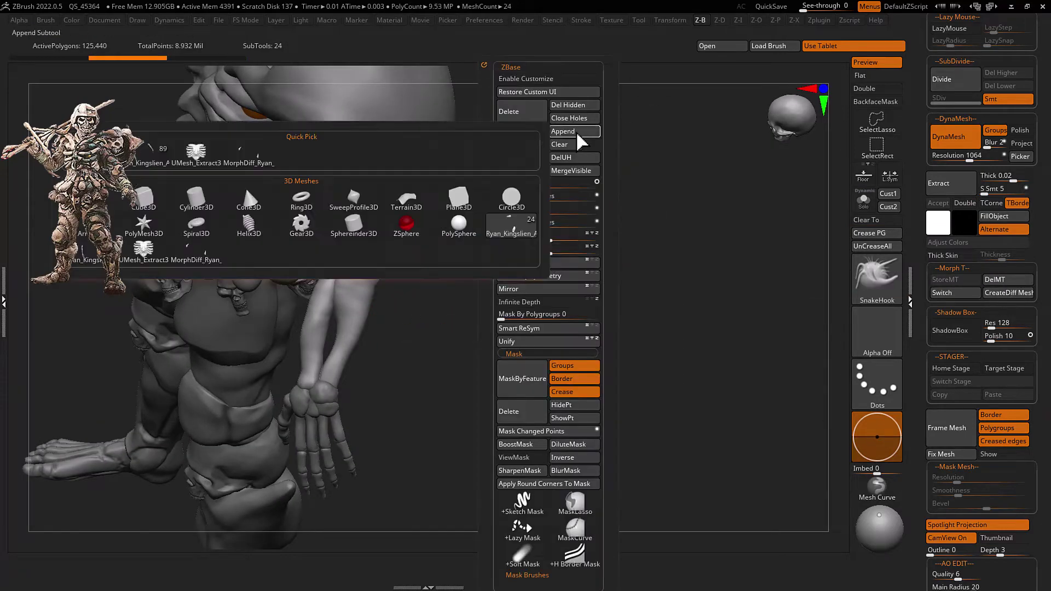
key(shift+s)
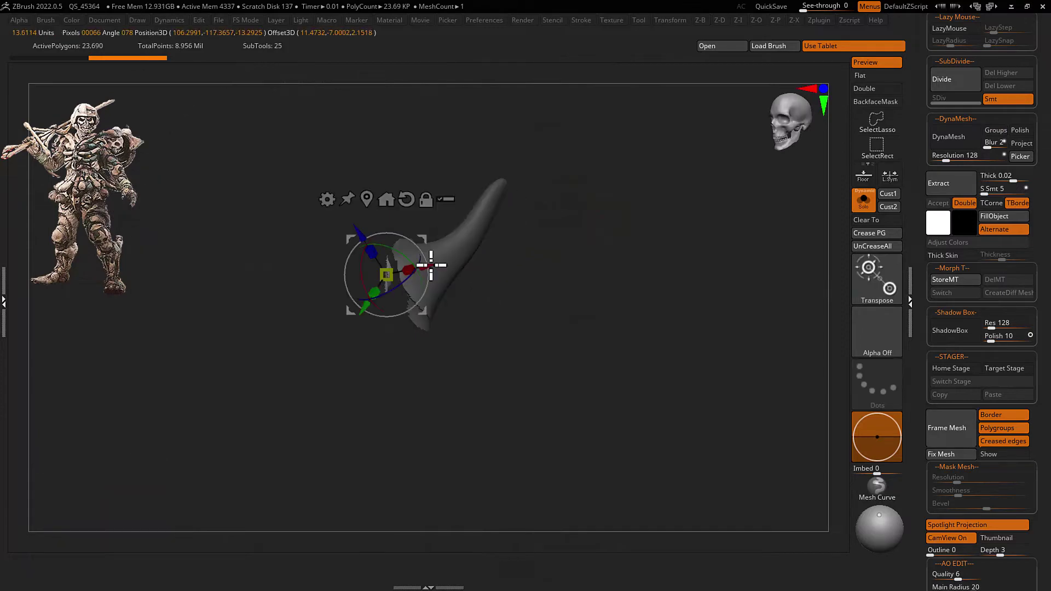
right_drag(431, 265, 643, 174)
scroll(926, 222, up, 5)
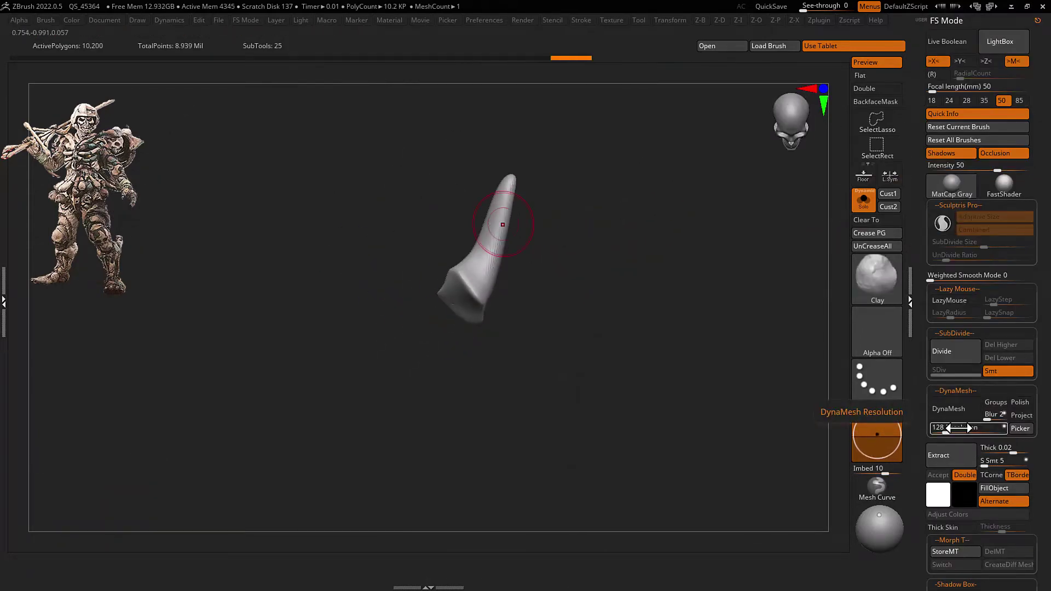
key(shift+s)
mouse_move(481, 300)
right_down()
mouse_move(535, 312)
mouse_move(516, 277)
mouse_move(511, 293)
mouse_move(490, 291)
mouse_move(516, 286)
mouse_move(520, 301)
mouse_move(507, 244)
mouse_move(501, 317)
mouse_move(547, 336)
mouse_move(497, 298)
mouse_move(497, 324)
mouse_move(486, 322)
mouse_move(527, 235)
mouse_move(767, 277)
mouse_move(496, 307)
right_up()
Shape the isolated horn with the Standard and Move brushes, turning on DynaMesh
key(b)
key(s)
key(t)
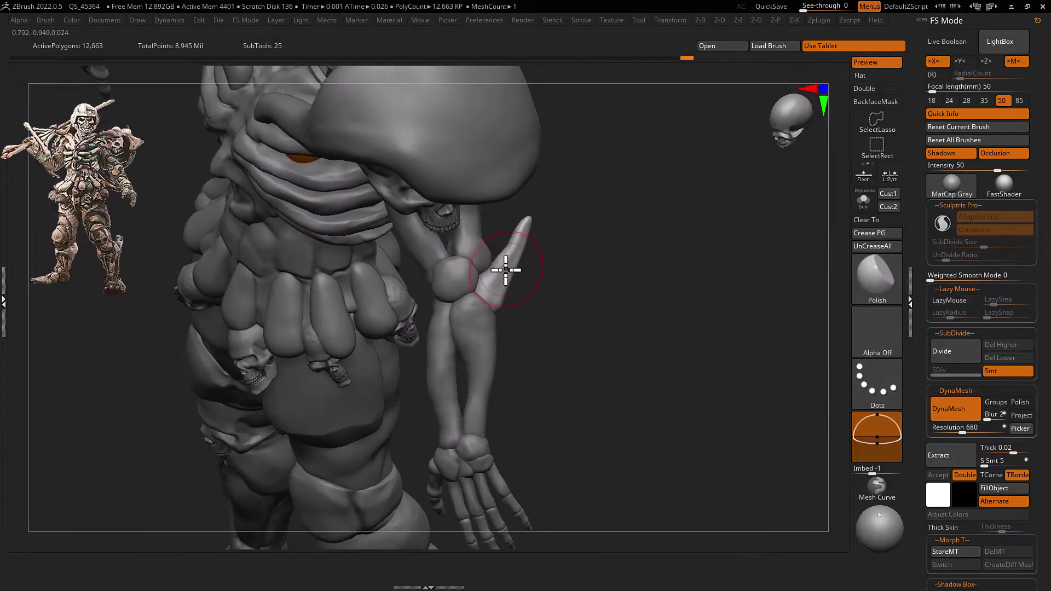
mouse_move(506, 270)
right_down()
mouse_move(525, 305)
mouse_move(537, 277)
mouse_move(554, 282)
right_up()
key(b)
key(m)
key(v)
key(f)
mouse_move(502, 234)
right_down()
mouse_move(573, 286)
mouse_move(565, 277)
right_up()
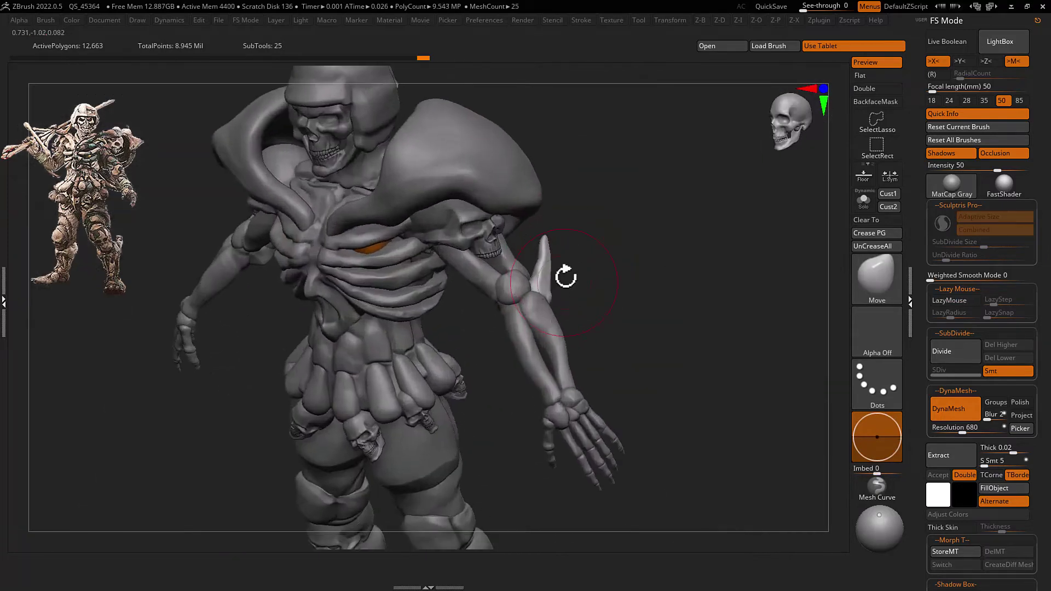
click(864, 200)
click(934, 222)
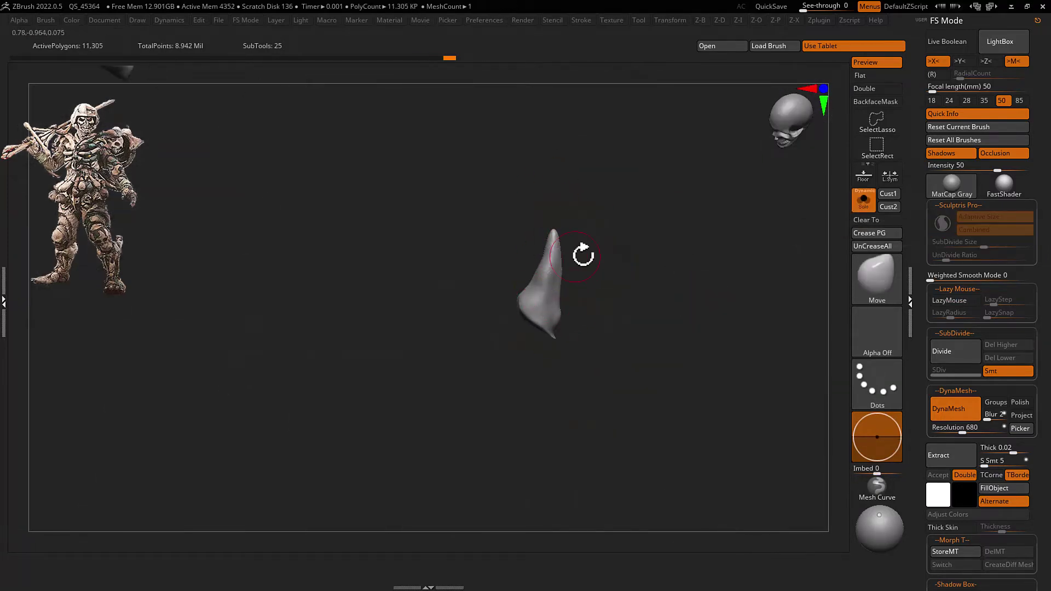
mouse_move(563, 296)
right_down()
mouse_move(635, 264)
mouse_move(582, 294)
mouse_move(628, 311)
right_up()
Reposition the horn onto the skeleton's elbow with the Transpose gizmo
key(w)
mouse_move(582, 247)
right_down()
mouse_move(591, 286)
mouse_move(643, 259)
mouse_move(599, 294)
mouse_move(614, 329)
mouse_move(664, 293)
mouse_move(630, 282)
right_up()
key(q)
key(w)
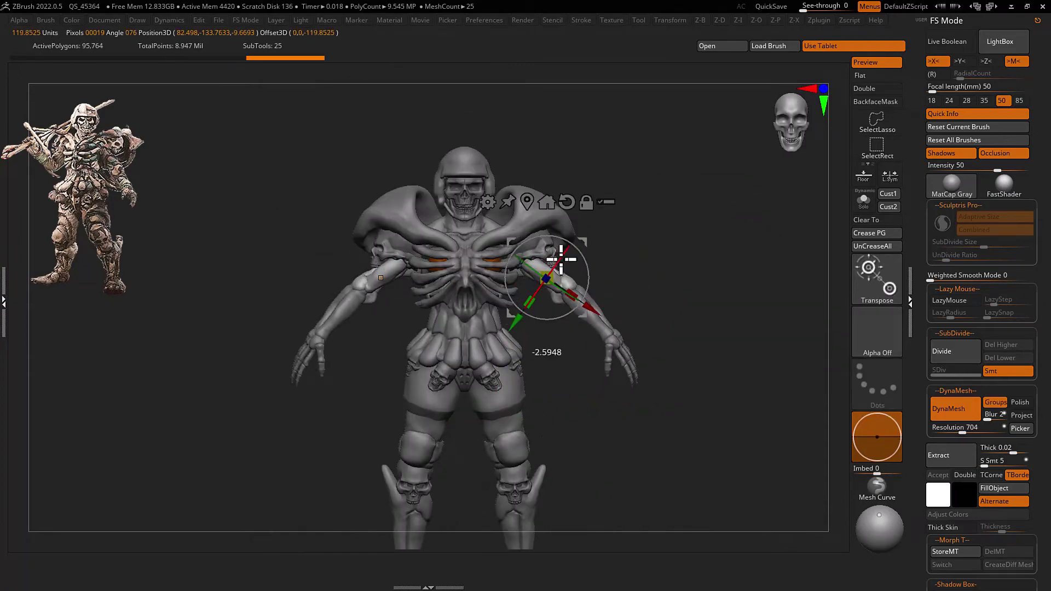
key(q)
mouse_move(561, 259)
right_down()
mouse_move(627, 277)
mouse_move(655, 265)
mouse_move(566, 345)
mouse_move(551, 322)
right_up()
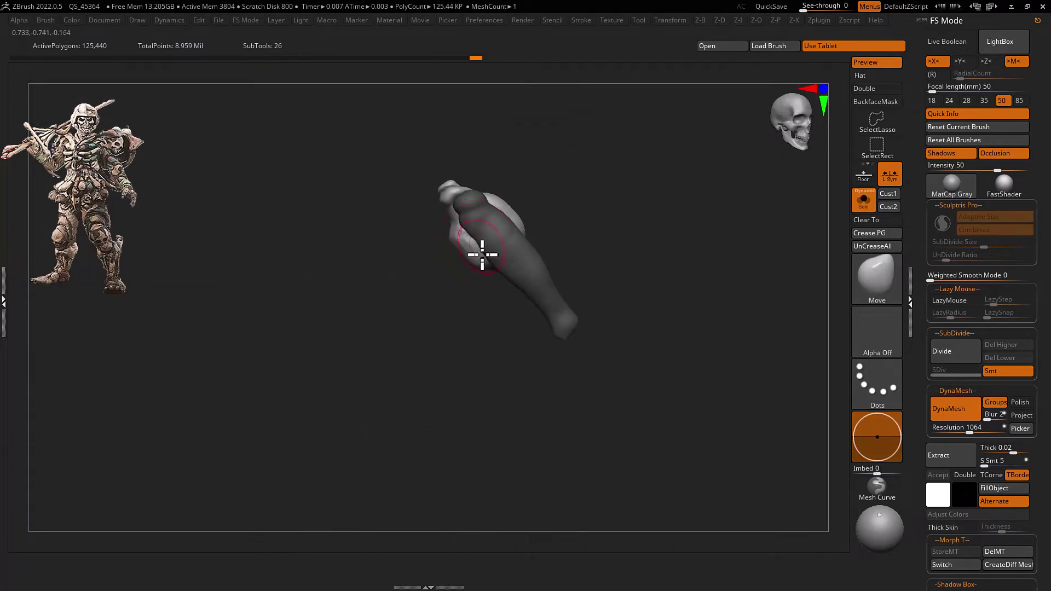
Shape the new forearm armour piece with Move against the full skeleton
key(alt+s)
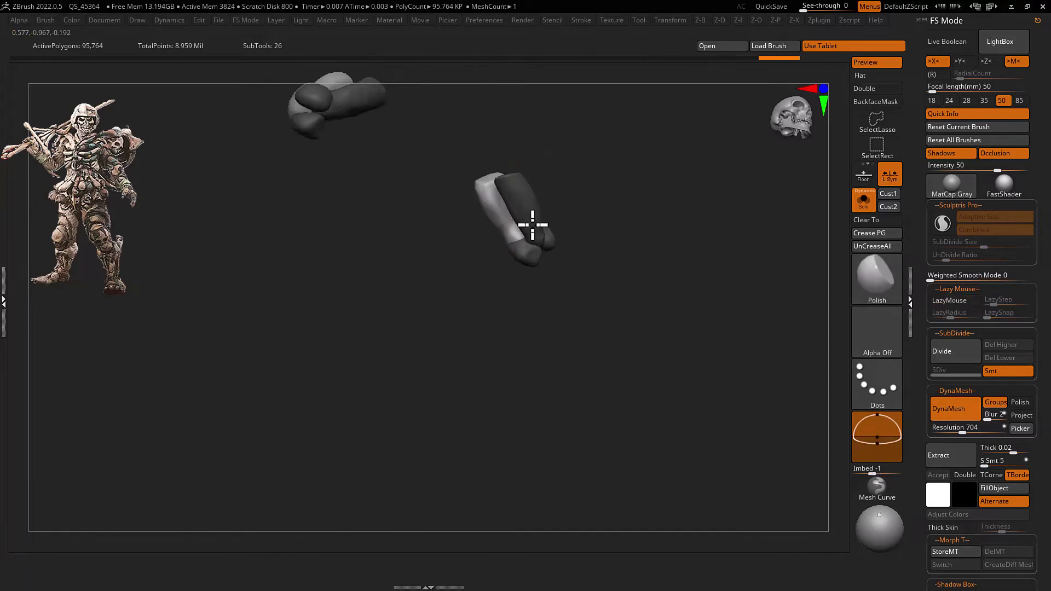
key(alt+s)
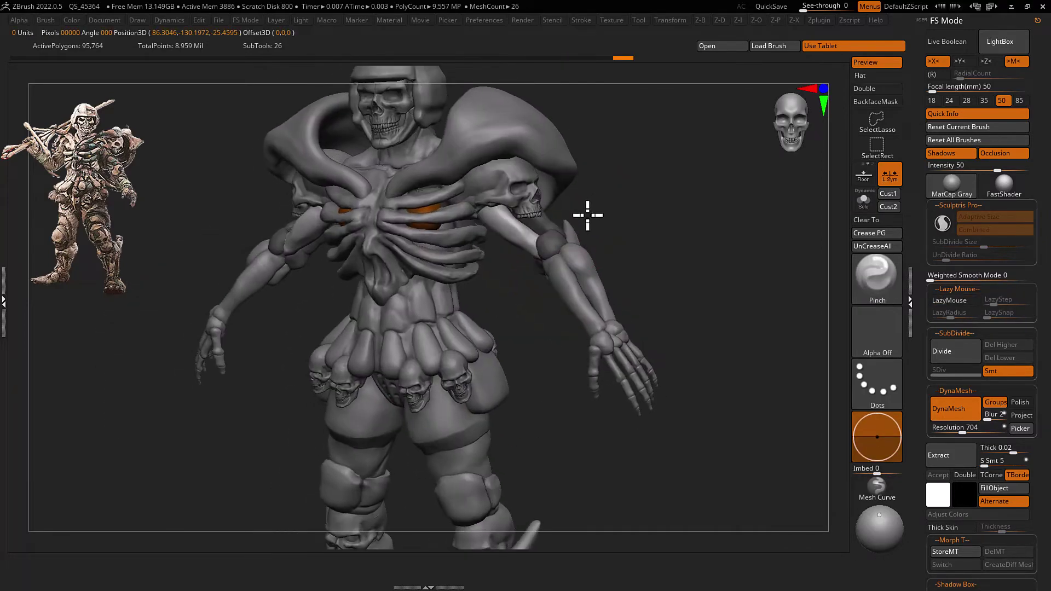
right_drag(562, 282, 607, 280)
right_drag(537, 244, 602, 274)
Isolate the shin guard for crease carving, then reposition with the Transpose gizmo
key(alt+s)
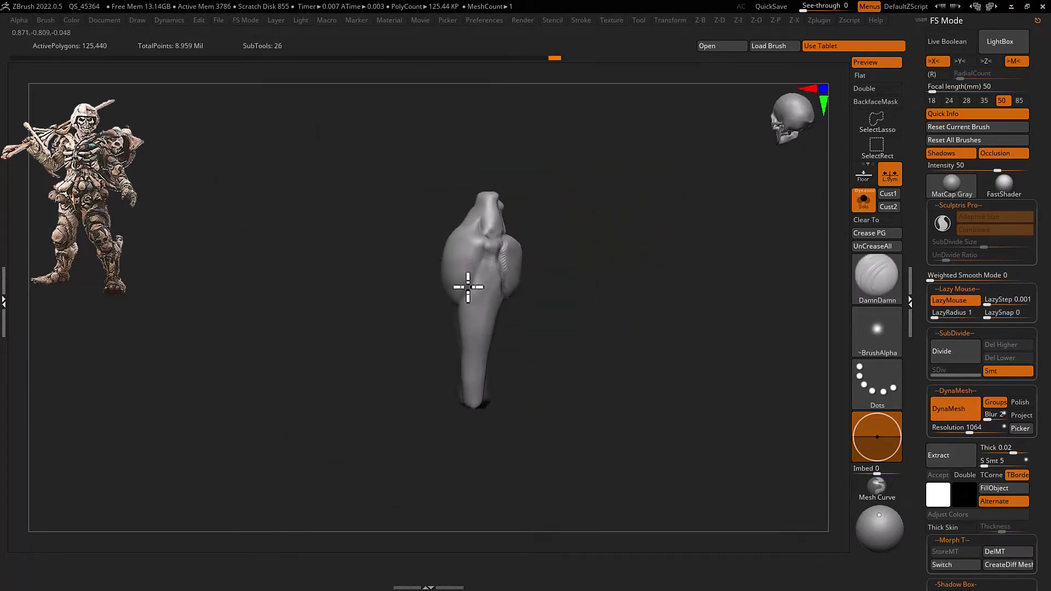
key(alt+s)
mouse_move(500, 192)
right_down()
mouse_move(579, 206)
mouse_move(545, 267)
mouse_move(597, 239)
mouse_move(569, 276)
right_up()
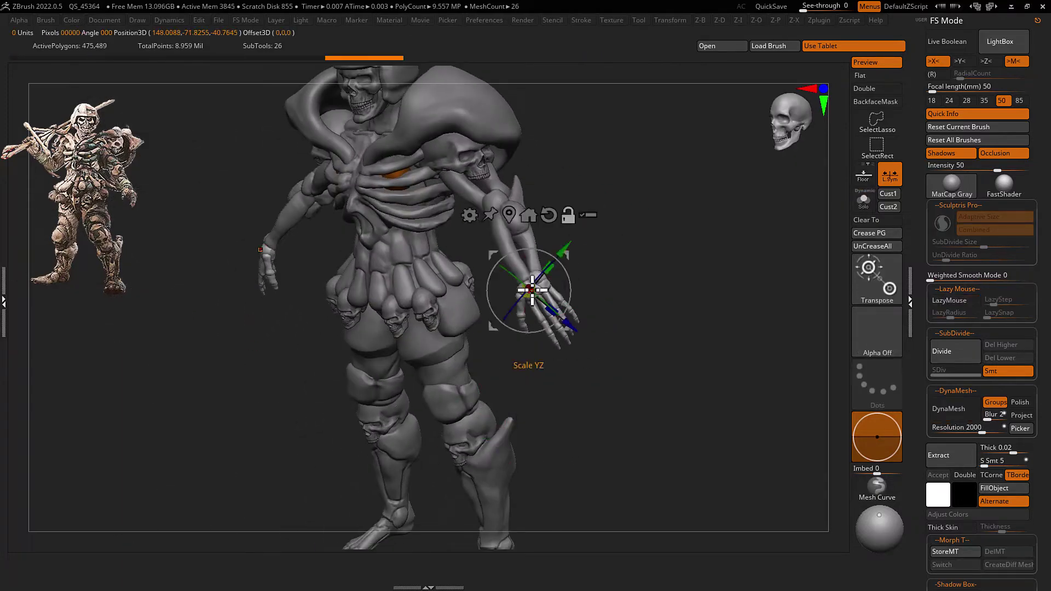
drag(572, 271, 674, 194)
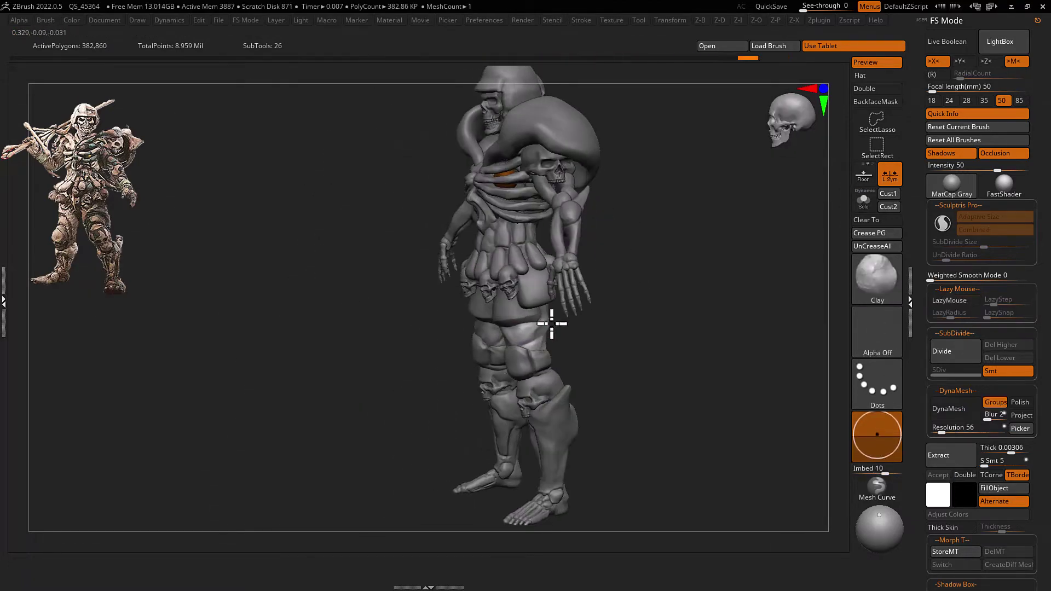
right_drag(560, 324, 569, 295)
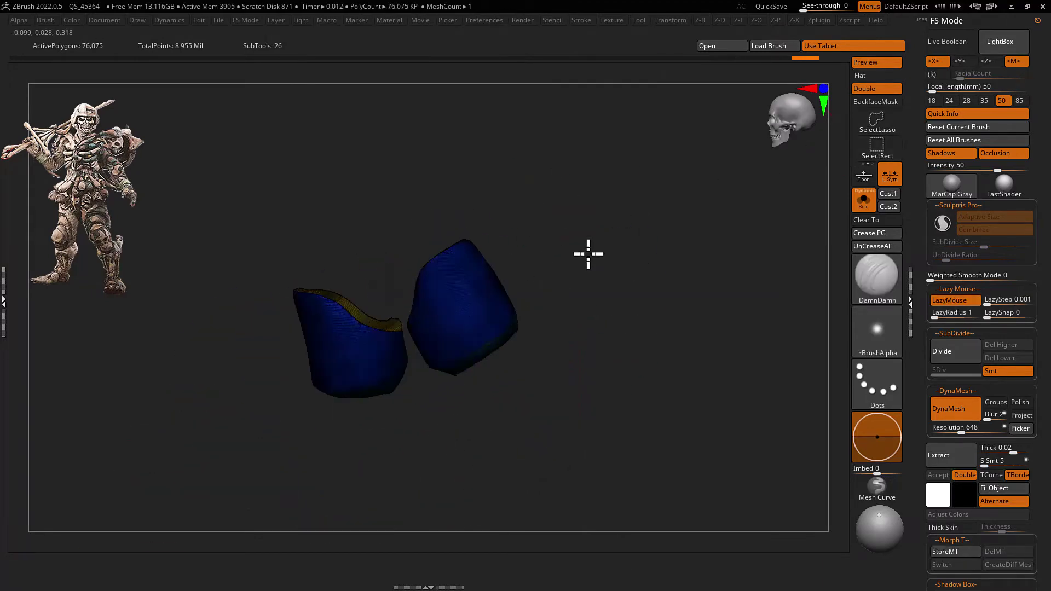
Smooth the two knee pad pieces with hPolish, polygroup colours hidden
key(z)
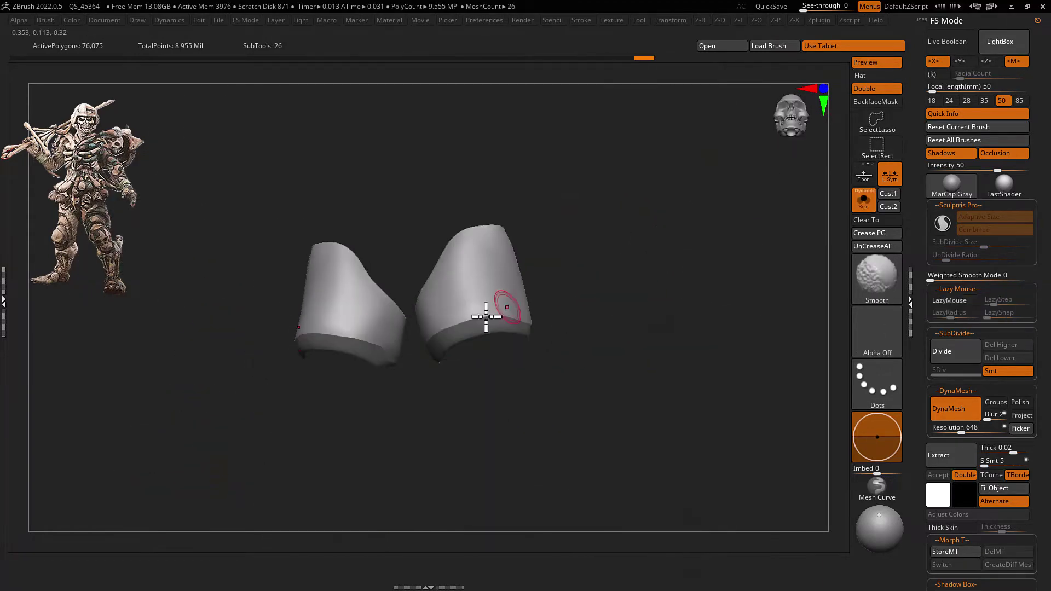
key(b)
key(h)
key(p)
mouse_move(487, 312)
right_down()
mouse_move(499, 237)
mouse_move(459, 286)
mouse_move(535, 291)
mouse_move(477, 348)
mouse_move(491, 306)
mouse_move(555, 282)
right_up()
key(ctrl+shift+s)
mouse_move(563, 328)
right_down()
mouse_move(537, 351)
mouse_move(556, 335)
mouse_move(582, 343)
mouse_move(576, 311)
right_up()
Solo the knee armour piece, enlarge it and turn on X symmetry
alt+click(556, 335)
key(ctrl+shift+s)
key(space)
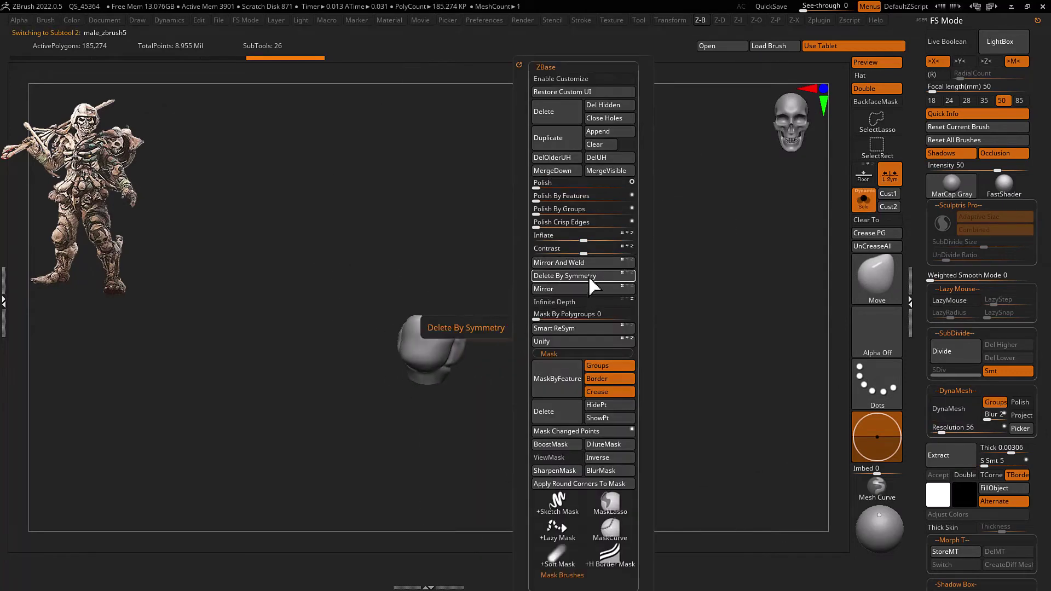
drag(563, 188, 513, 329)
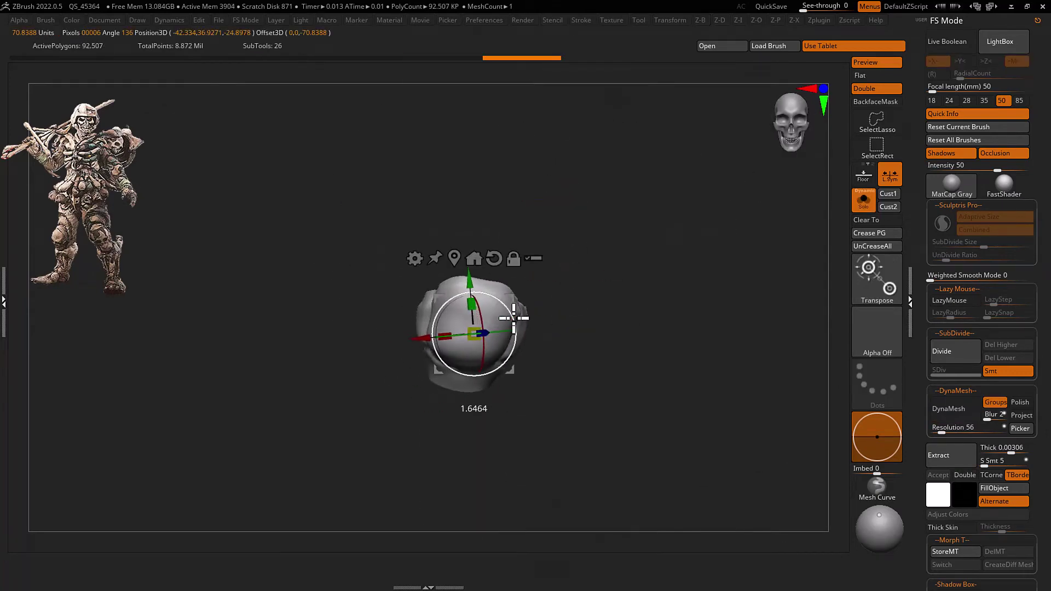
key(q)
key(x)
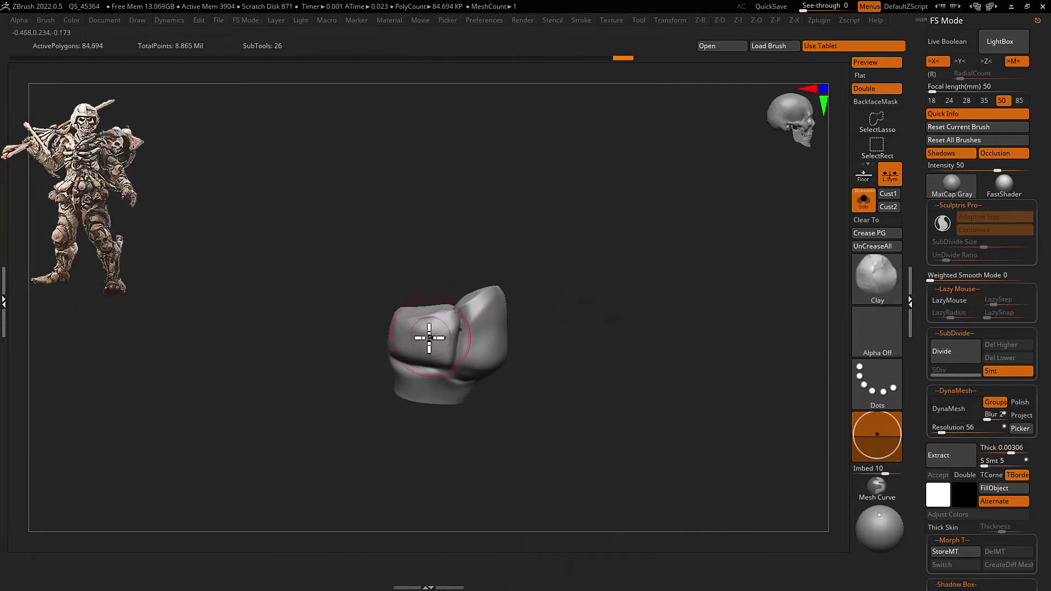
right_drag(454, 377, 431, 309)
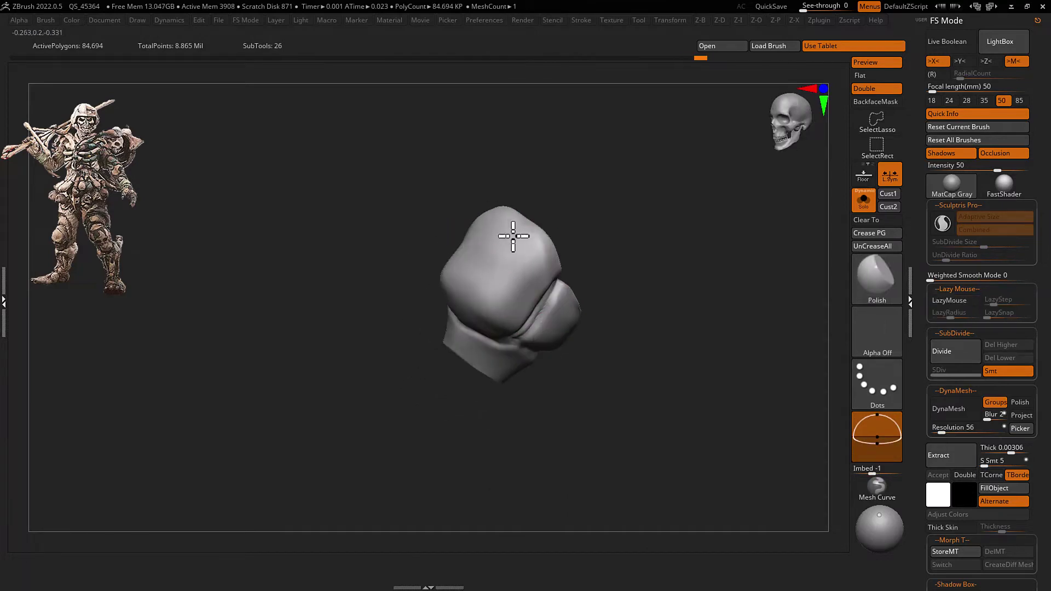
mouse_move(497, 308)
right_down()
mouse_move(458, 403)
mouse_move(521, 323)
mouse_move(544, 247)
right_up()
Reshape the knee piece with Move and the Transpose gizmo, then isolate it again
key(b)
key(m)
key(v)
scroll(977, 459, down, 5)
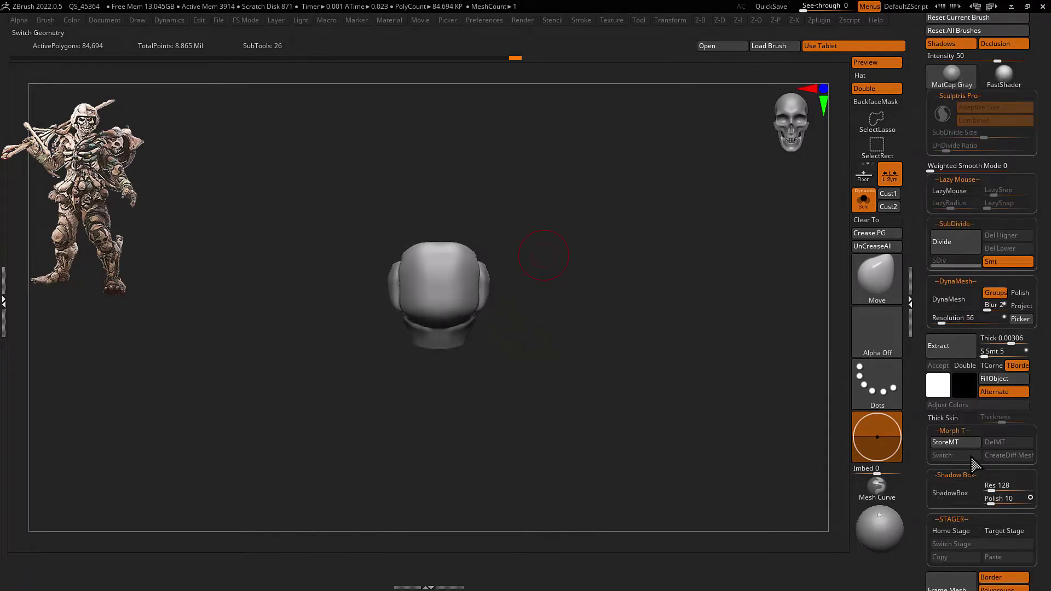
key(w)
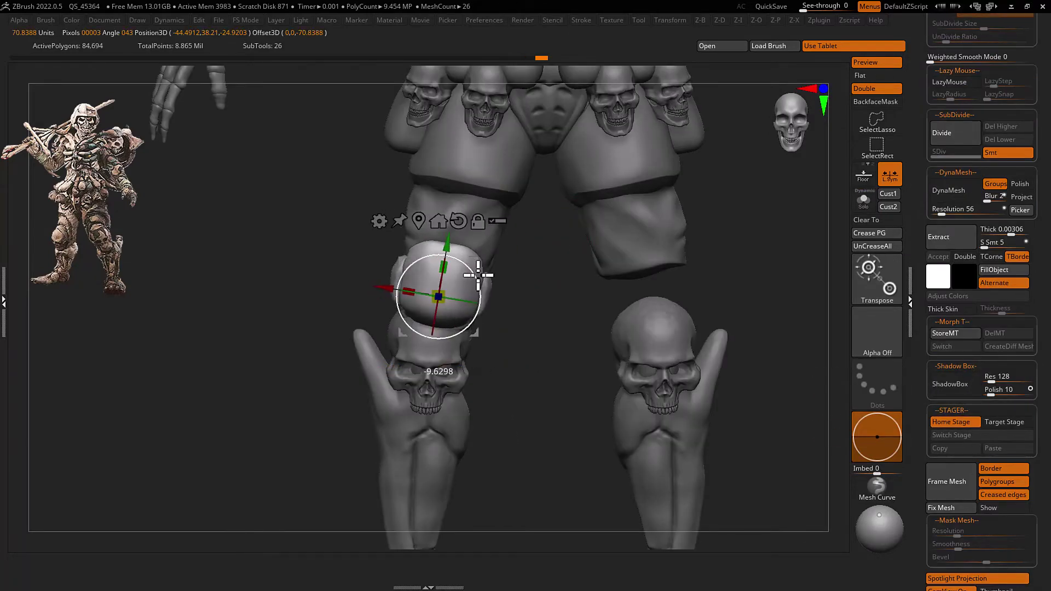
mouse_move(479, 275)
right_down()
mouse_move(542, 293)
mouse_move(523, 321)
mouse_move(572, 281)
mouse_move(504, 262)
mouse_move(495, 274)
mouse_move(535, 288)
mouse_move(457, 277)
mouse_move(432, 249)
mouse_move(439, 265)
mouse_move(544, 247)
mouse_move(549, 295)
mouse_move(605, 314)
mouse_move(700, 304)
mouse_move(652, 253)
mouse_move(634, 284)
mouse_move(631, 256)
mouse_move(491, 354)
mouse_move(544, 274)
mouse_move(504, 317)
right_up()
key(q)
alt+click(411, 277)
key(ctrl+shift+s)
DynaMesh the knee piece at resolution 1456 and view it among the surrounding pieces
key(b)
key(d)
key(s)
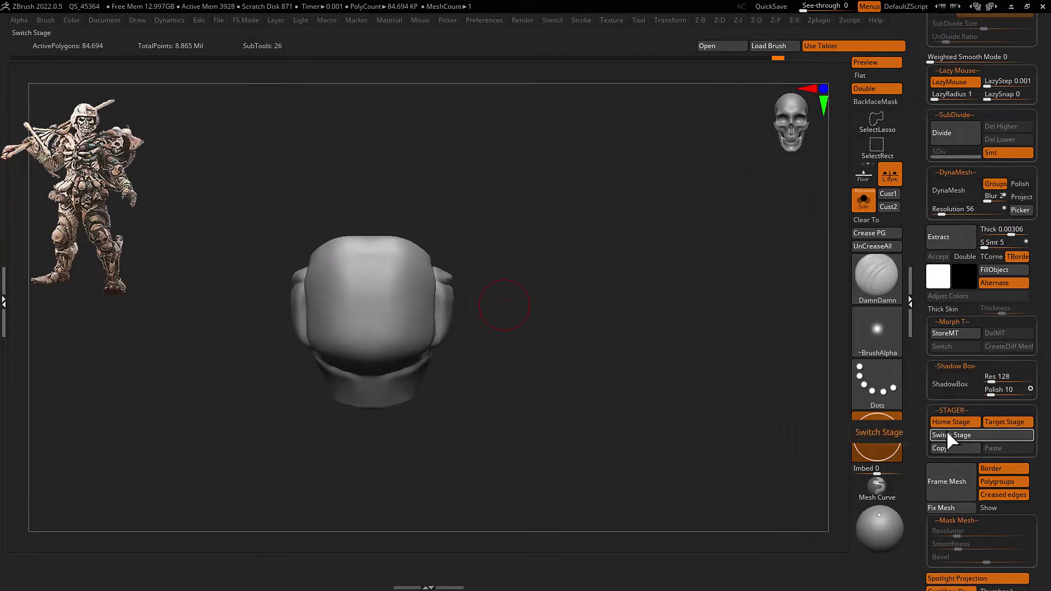
click(956, 212)
click(959, 211)
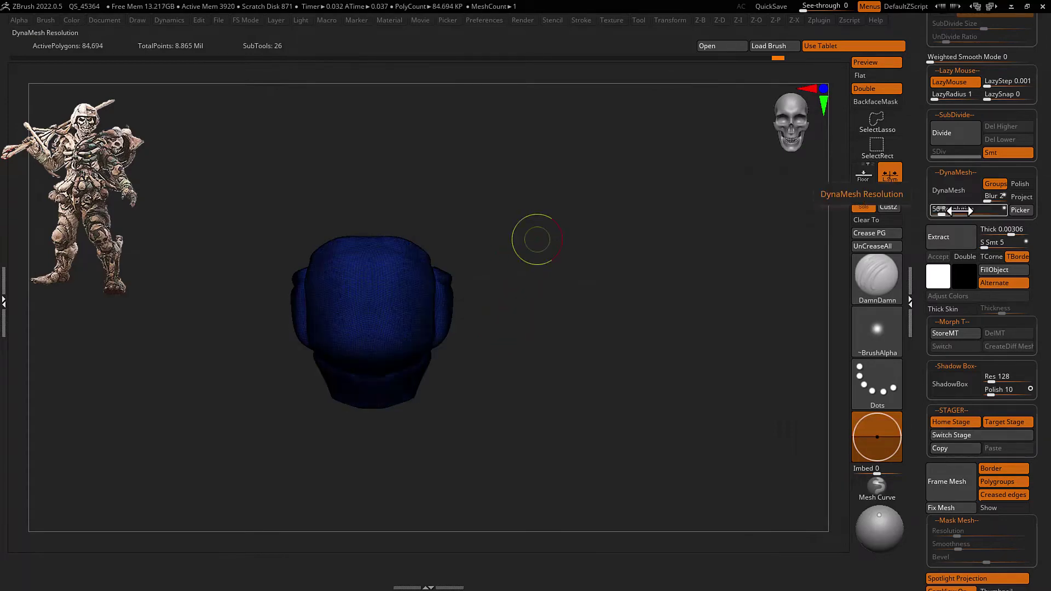
click(955, 190)
right_drag(633, 206, 410, 257)
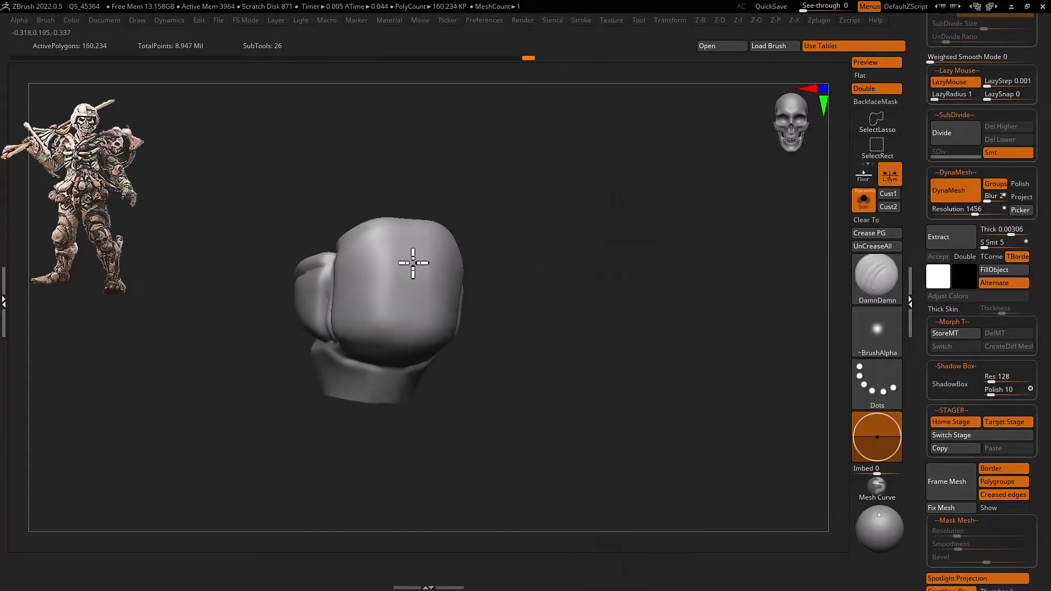
click(946, 437)
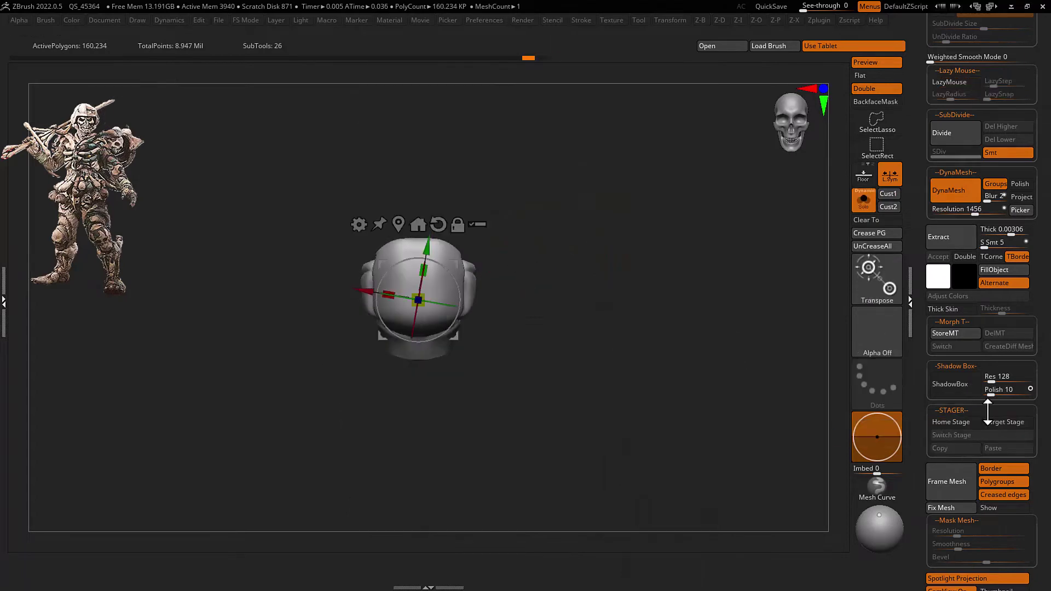
mouse_move(453, 277)
right_down()
mouse_move(495, 290)
mouse_move(500, 323)
mouse_move(472, 345)
mouse_move(430, 336)
mouse_move(446, 352)
mouse_move(434, 312)
mouse_move(437, 350)
mouse_move(470, 340)
mouse_move(481, 301)
right_up()
key(b)
key(t)
key(d)
Push the shin guards around the knee skulls with Move and MoveInfiniteDepth, then DynaMesh them
key(ctrl+shift+s)
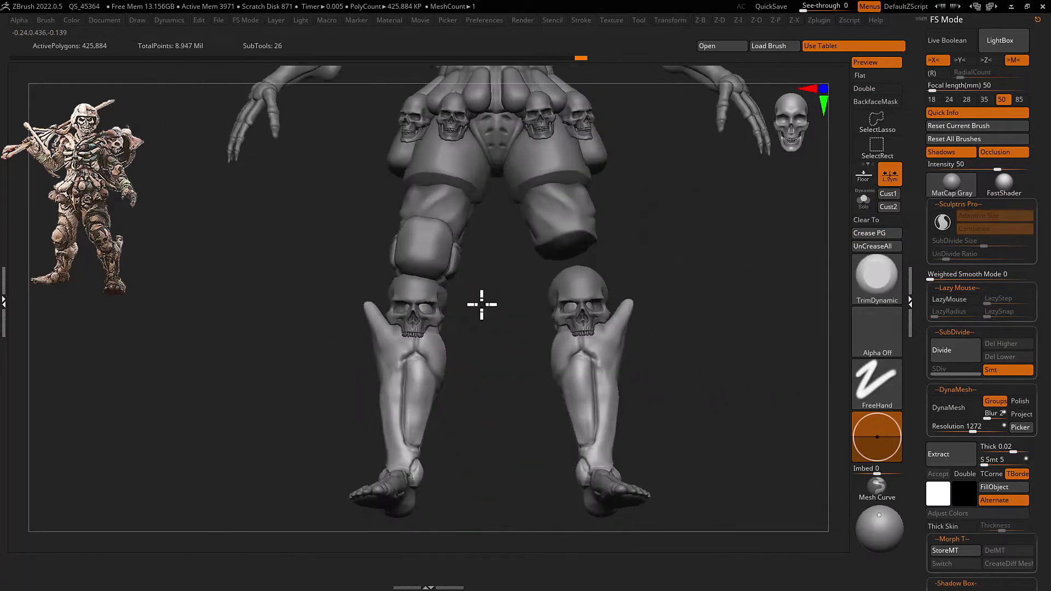
key(b)
key(m)
key(v)
mouse_move(418, 301)
right_down()
mouse_move(455, 305)
mouse_move(363, 244)
right_up()
key(b)
key(m)
key(i)
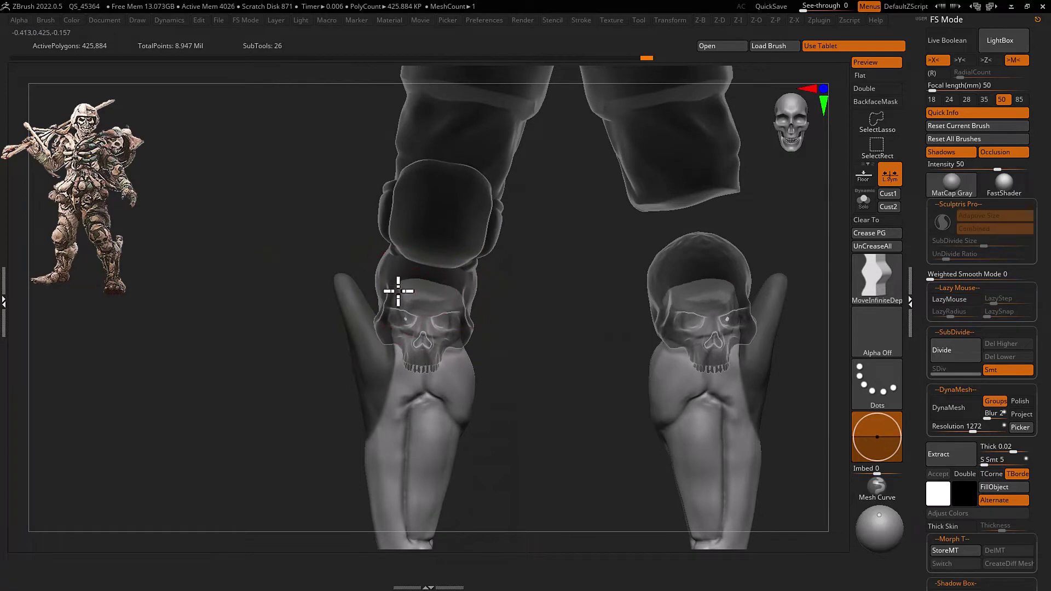
key(b)
key(m)
key(v)
mouse_move(551, 284)
ctrl+right_down()
mouse_move(593, 250)
mouse_move(578, 300)
mouse_move(469, 394)
ctrl+right_up()
click(582, 244)
key(f)
Solo the knee skulls to polish their crowns, then solo the shin guard pair
alt+click(429, 376)
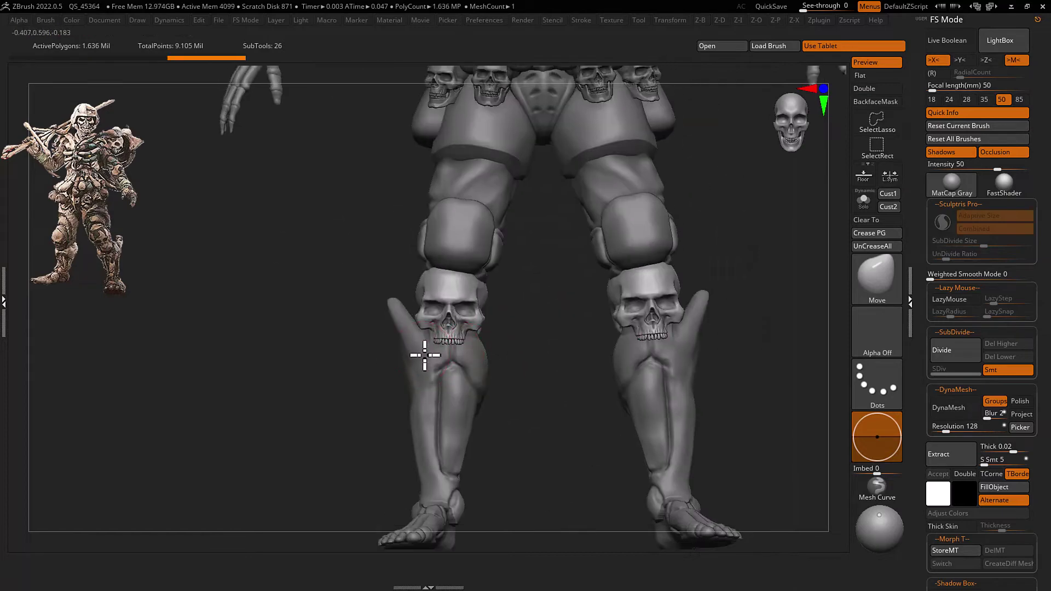
key(ctrl+shift+s)
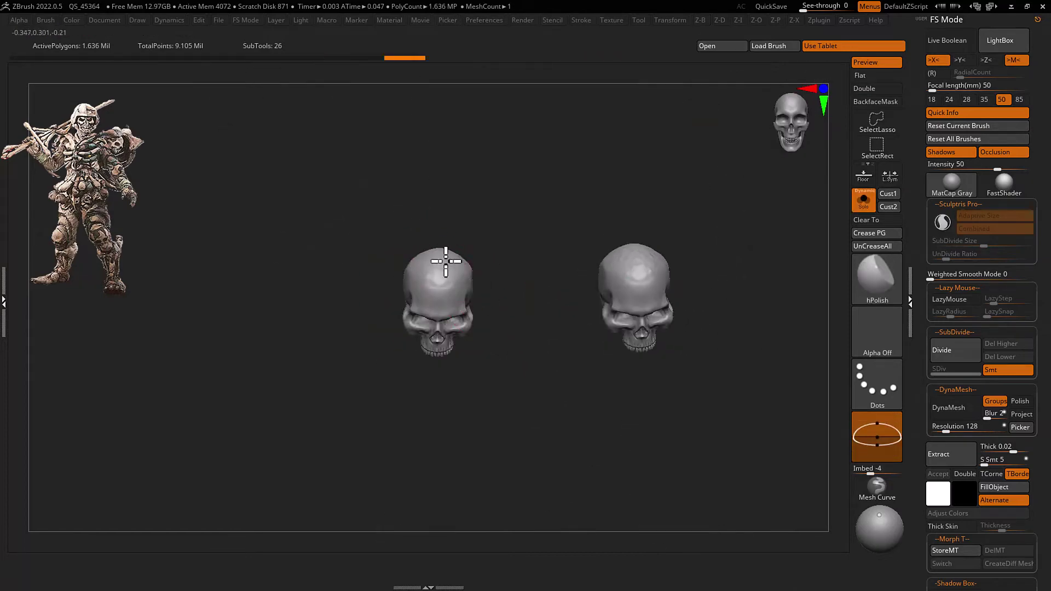
mouse_move(447, 261)
right_down()
mouse_move(439, 240)
mouse_move(463, 277)
mouse_move(399, 256)
right_up()
key(ctrl+shift+s)
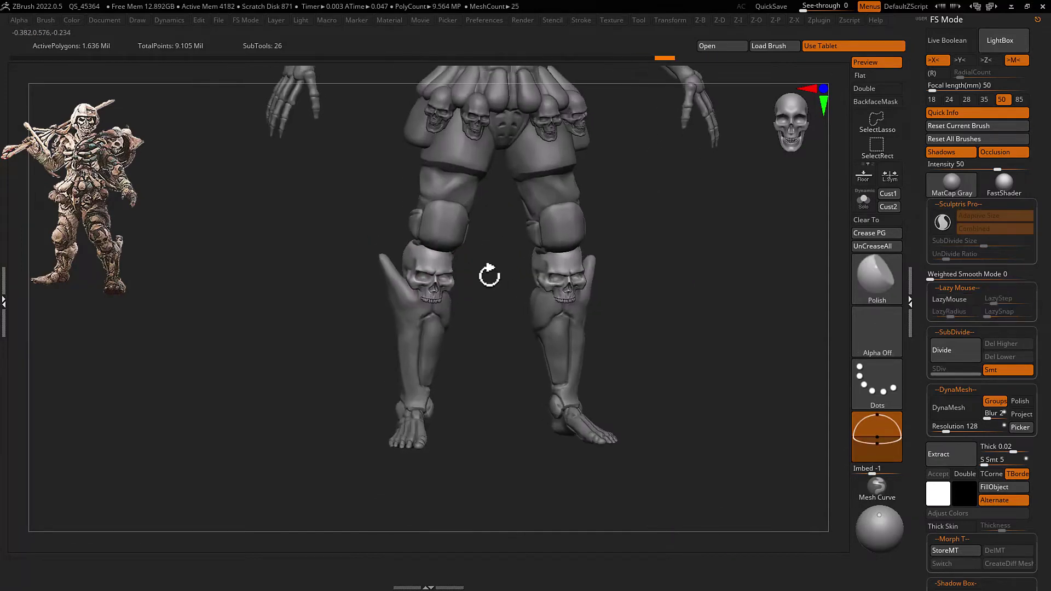
alt+click(458, 331)
key(ctrl+shift+s)
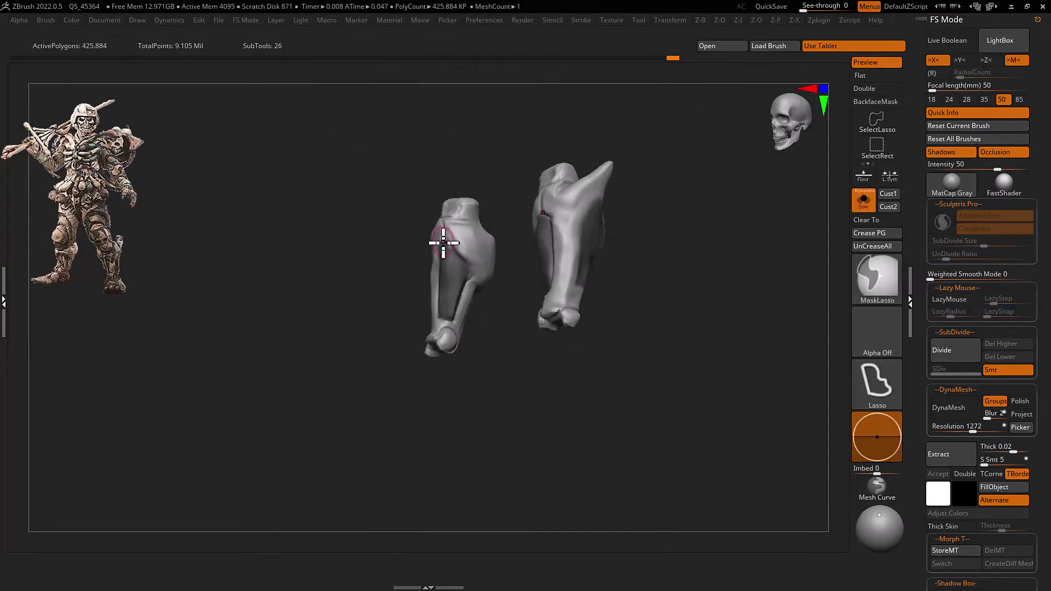
Sculpt the recessed channel down both shin fronts with soft Standard, Move and Clay brushes
mouse_move(443, 242)
ctrl+right_down()
mouse_move(481, 235)
mouse_move(399, 228)
mouse_move(387, 359)
mouse_move(530, 257)
mouse_move(445, 302)
ctrl+right_up()
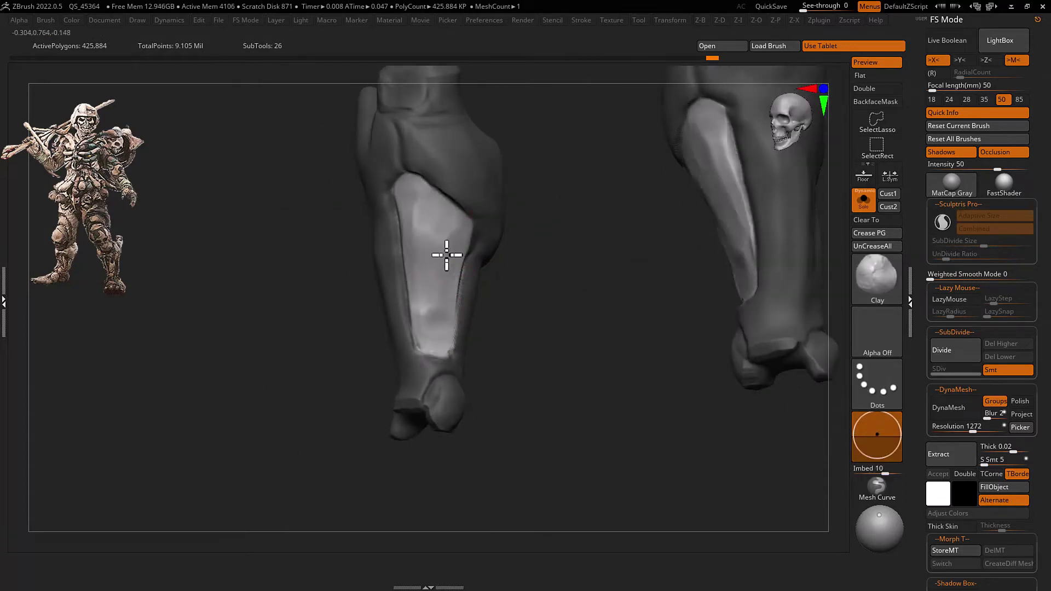
mouse_move(447, 255)
right_down()
mouse_move(417, 202)
mouse_move(439, 269)
mouse_move(441, 216)
mouse_move(460, 327)
mouse_move(491, 227)
mouse_move(489, 181)
right_up()
click(418, 393)
key(b)
key(m)
key(v)
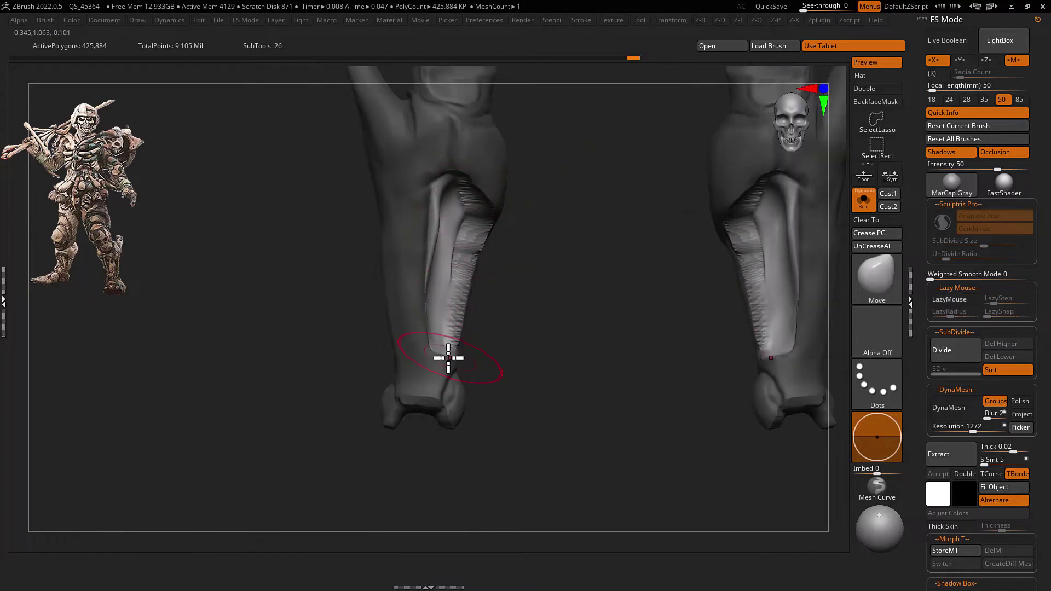
key(b)
key(c)
key(l)
mouse_move(448, 358)
right_down()
mouse_move(481, 211)
mouse_move(422, 181)
mouse_move(412, 262)
right_up()
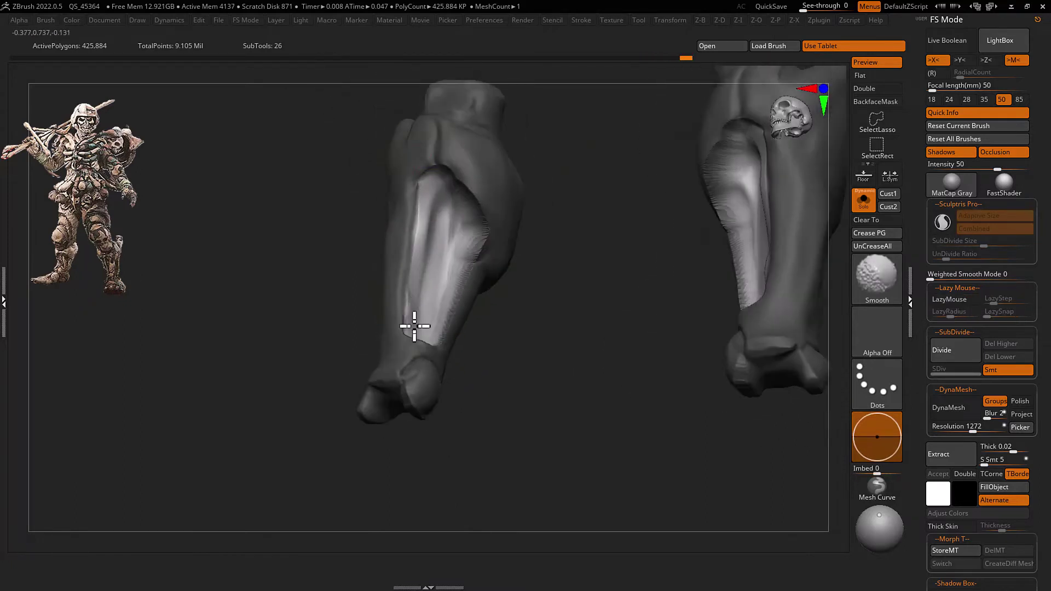
mouse_move(415, 326)
shift+right_down()
mouse_move(422, 364)
mouse_move(470, 176)
mouse_move(441, 305)
mouse_move(444, 239)
shift+right_up()
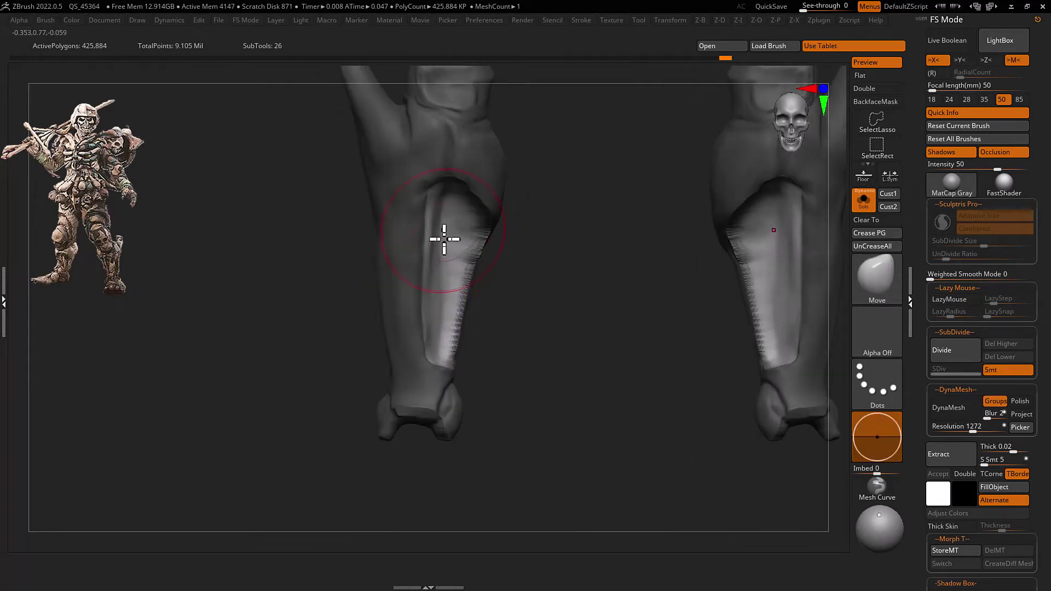
DynaMesh the shin guards at resolution 1576 and insert a Cylinder 3D via the Transpose gizmo
mouse_move(455, 375)
ctrl+right_down()
mouse_move(527, 169)
mouse_move(528, 239)
ctrl+right_up()
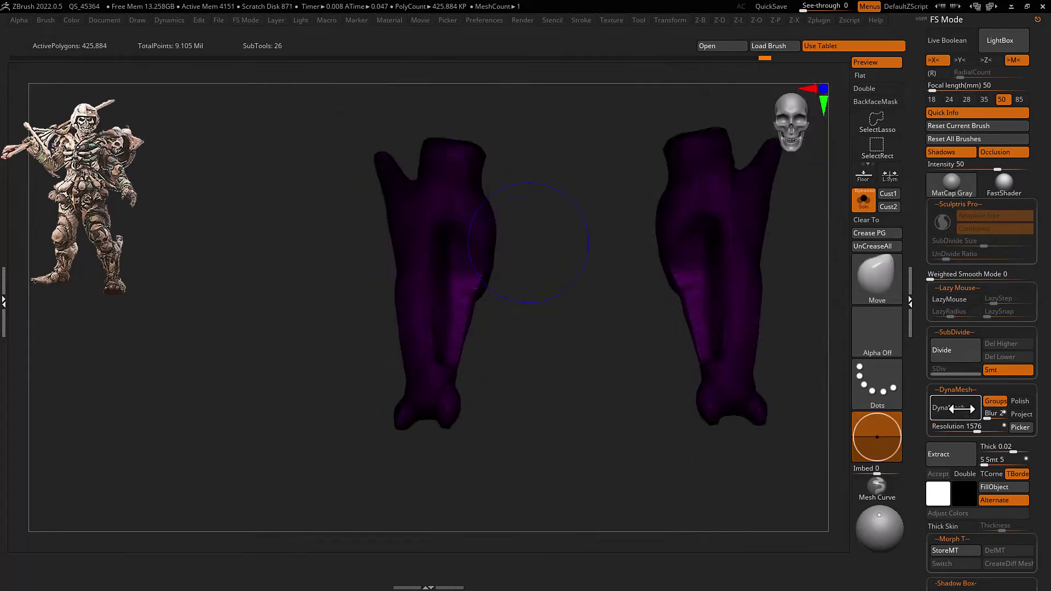
mouse_move(517, 317)
right_down()
mouse_move(495, 270)
mouse_move(479, 279)
mouse_move(495, 310)
right_up()
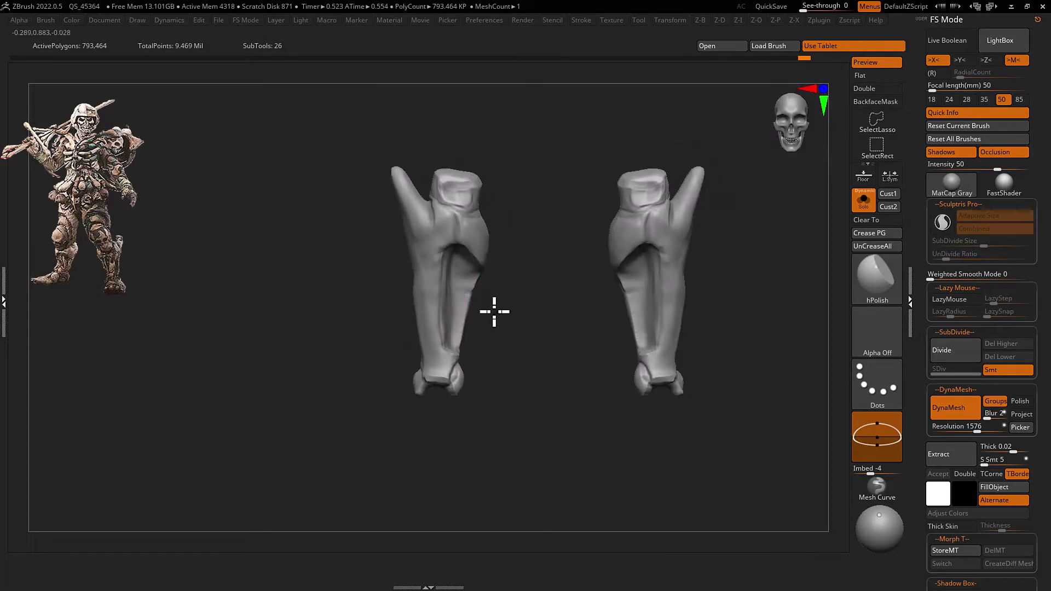
key(w)
click(398, 228)
click(574, 229)
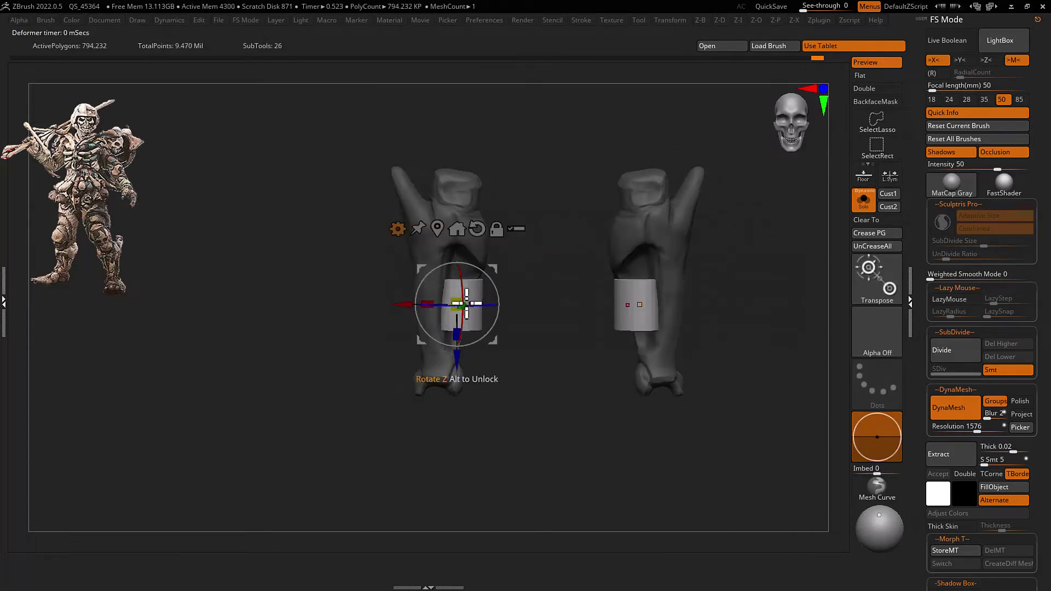
Create a cylinder mesh along the shins from the gizmo's transform-type menu
drag(494, 284, 489, 261)
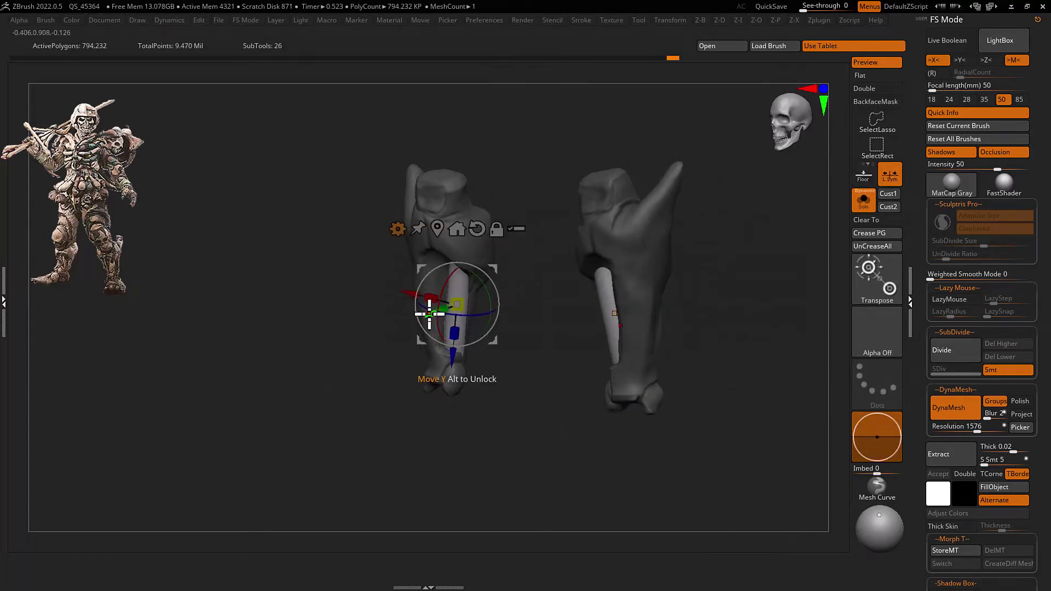
click(387, 228)
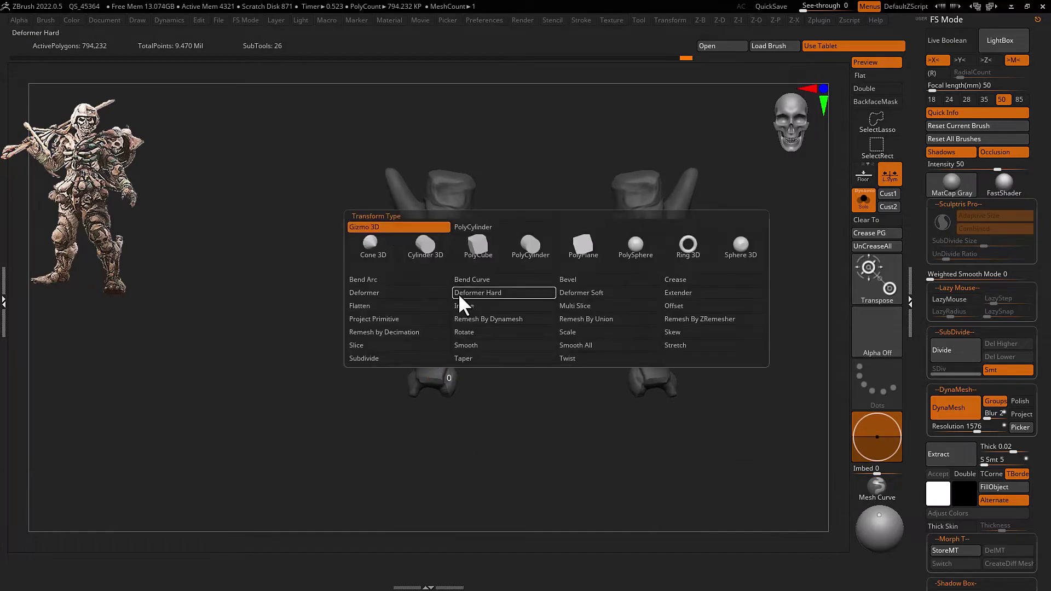
click(460, 296)
click(389, 228)
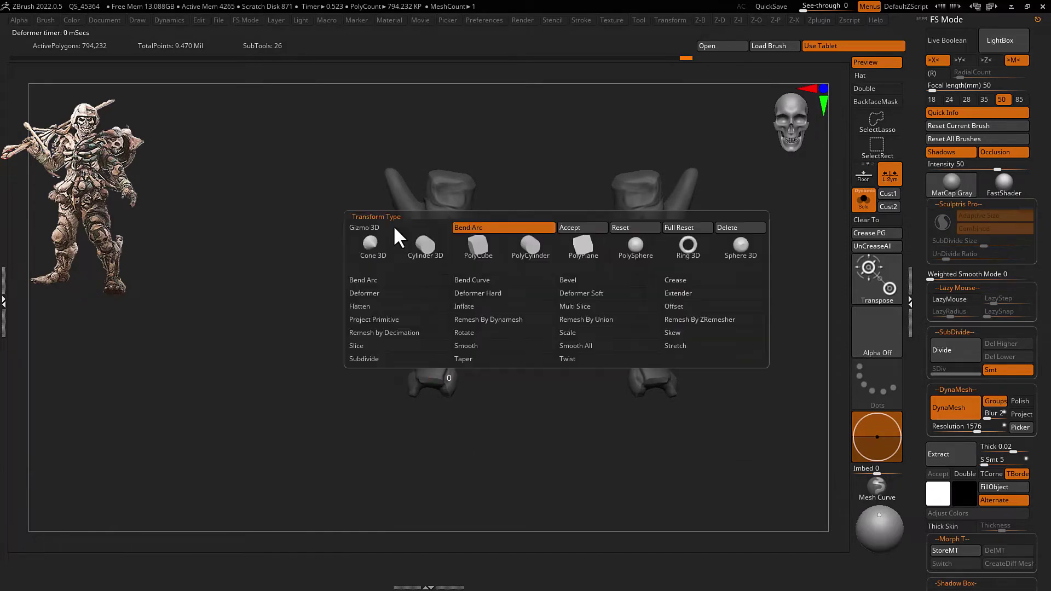
click(535, 229)
click(387, 228)
click(422, 250)
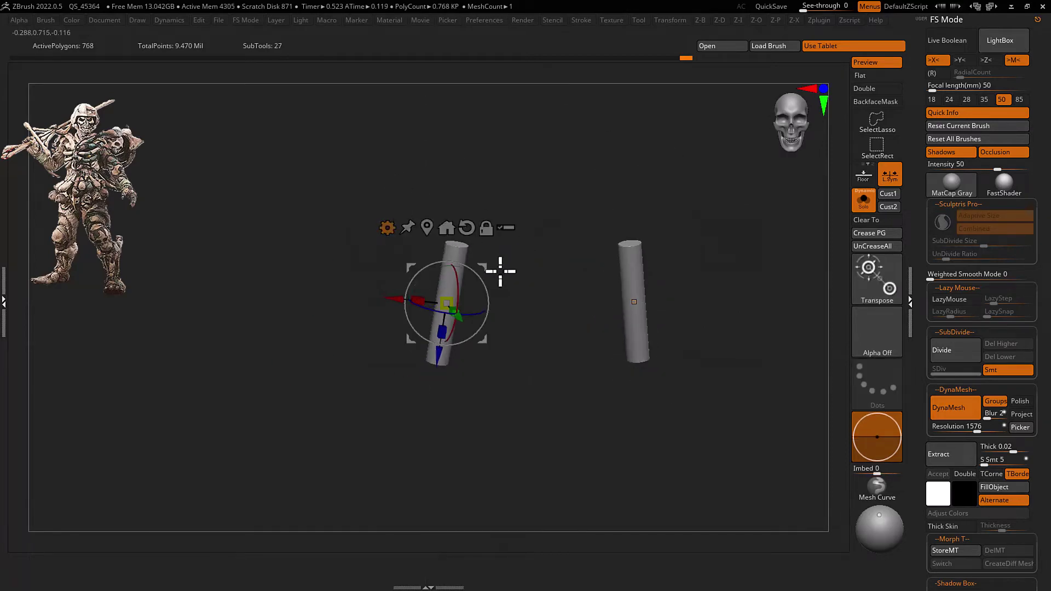
Test and clear a deformer on the shin cylinder, switch to ClayBuildup and show the whole figure
click(388, 229)
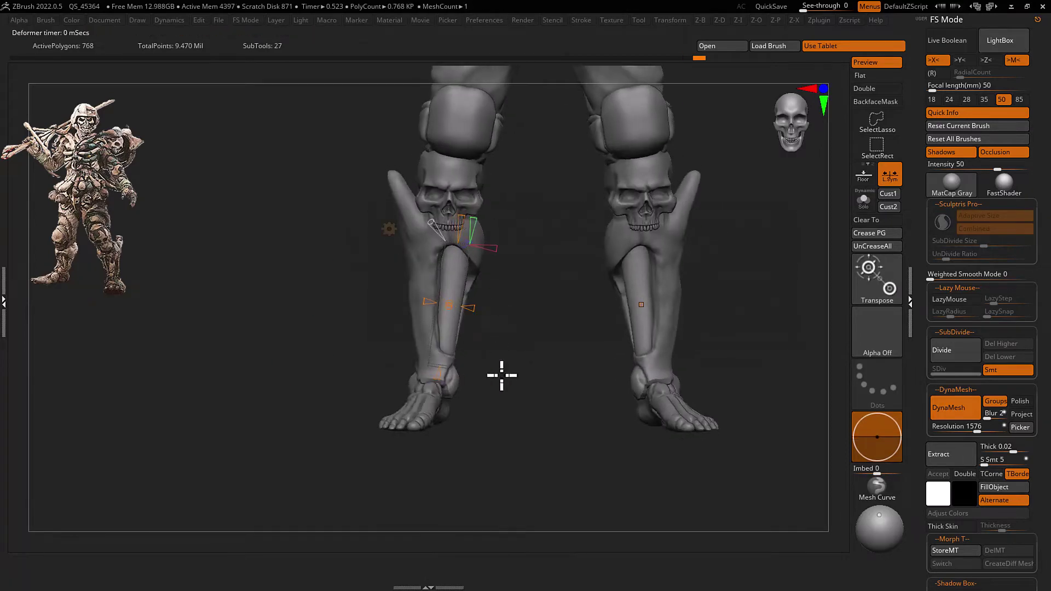
click(389, 228)
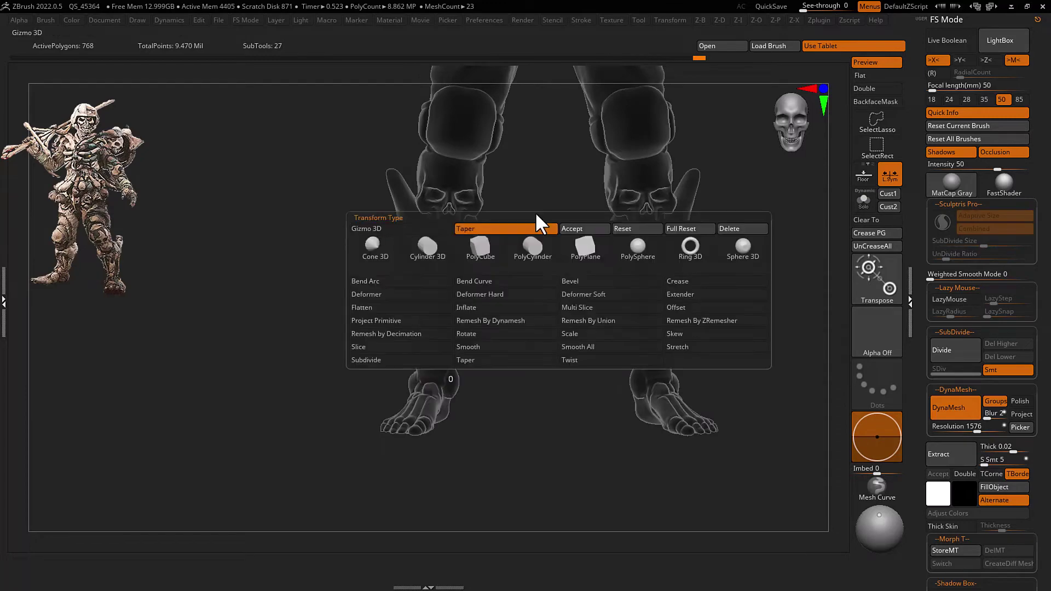
click(538, 224)
key(q)
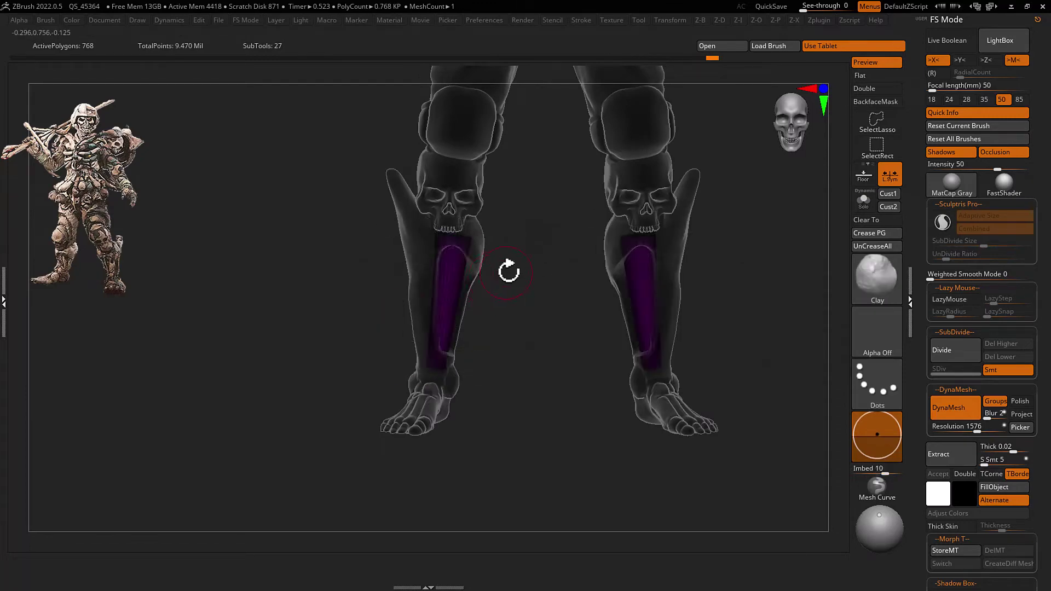
mouse_move(509, 270)
mouse_down()
mouse_move(538, 249)
mouse_move(617, 230)
mouse_move(524, 255)
mouse_up()
key(b)
key(c)
Build up the back of the knee armour with Clay and Move, then select the leg mesh
key(b)
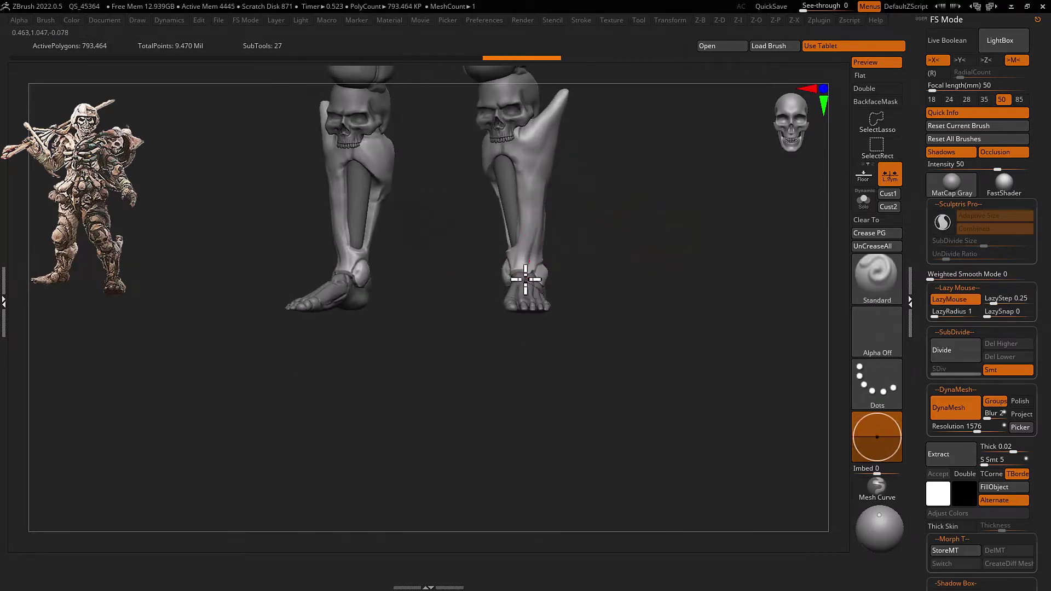
alt+click(528, 469)
key(b)
key(m)
key(v)
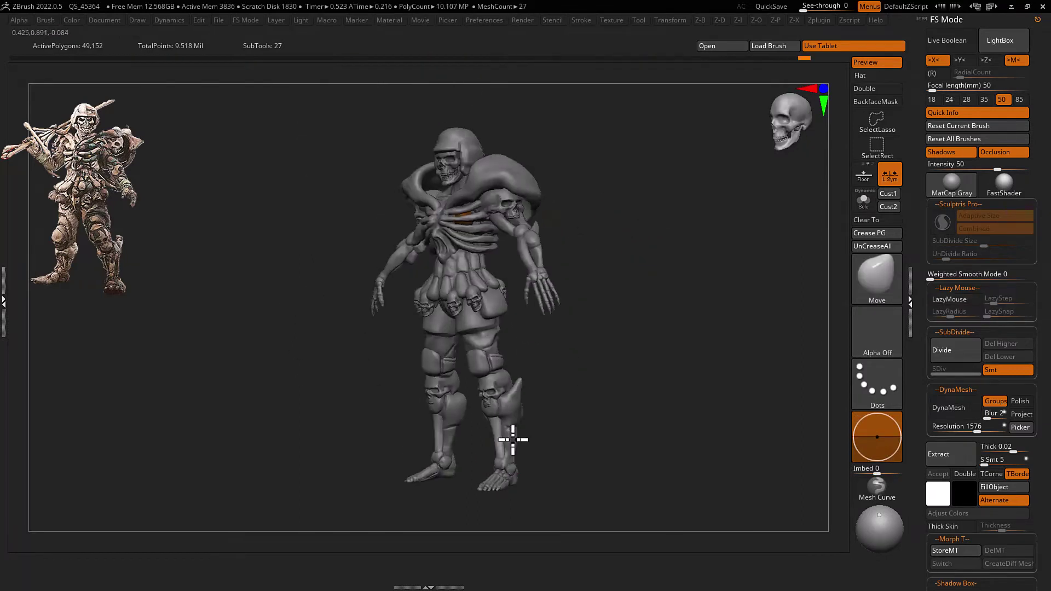
mouse_move(513, 439)
mouse_down()
mouse_move(495, 404)
mouse_move(512, 434)
mouse_move(563, 368)
mouse_up()
key(b)
key(t)
key(d)
alt+click(507, 333)
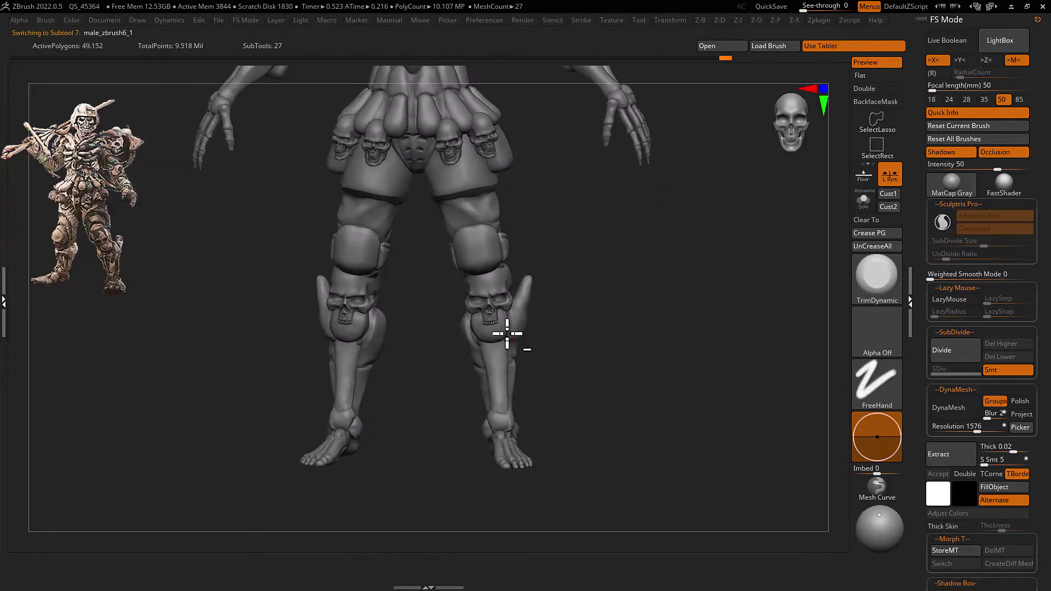
Cut creases with DamStandard, then pick the knee skull piece and trim it with TrimDynamic
key(b)
key(d)
key(d)
mouse_move(493, 348)
right_down()
mouse_move(507, 329)
mouse_move(481, 345)
mouse_move(493, 371)
mouse_move(495, 347)
mouse_move(507, 345)
mouse_move(500, 335)
mouse_move(448, 314)
mouse_move(450, 359)
mouse_move(537, 370)
mouse_move(540, 352)
mouse_move(525, 382)
right_up()
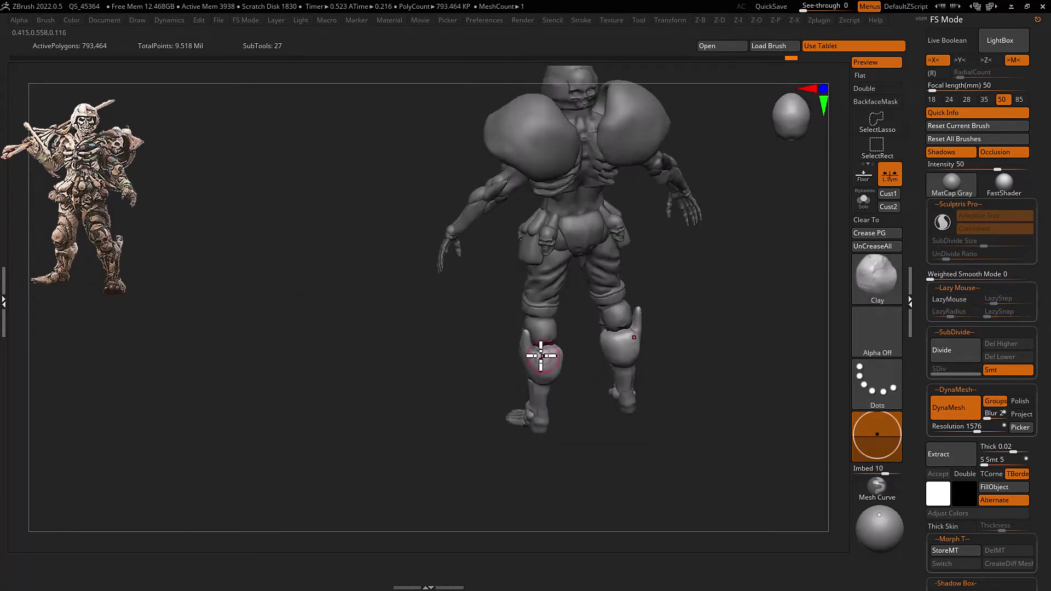
mouse_move(568, 327)
right_down()
mouse_move(548, 357)
mouse_move(524, 349)
right_up()
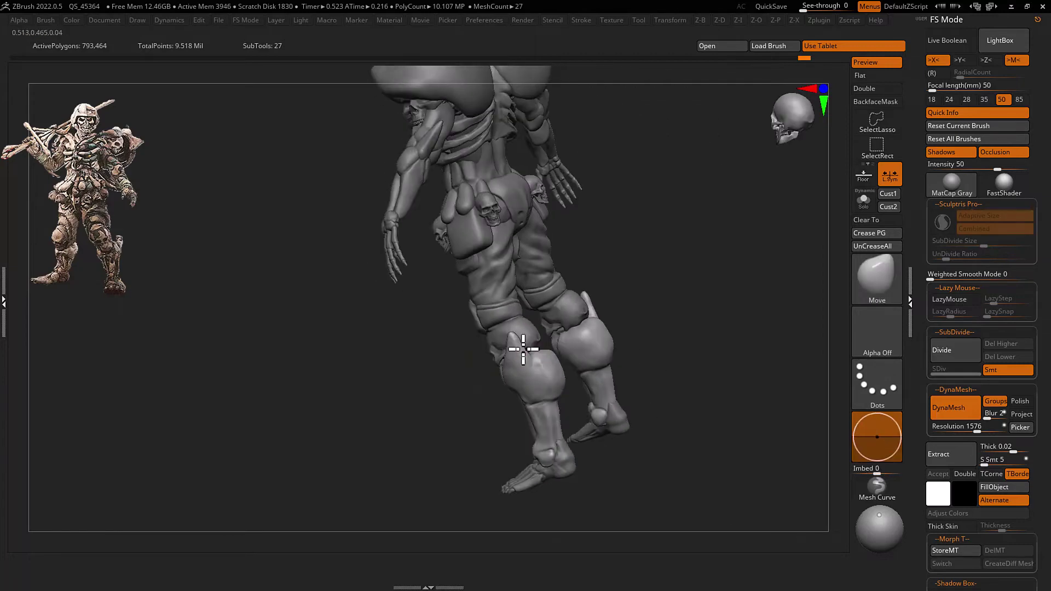
mouse_move(601, 340)
right_down()
mouse_move(615, 369)
mouse_move(564, 371)
mouse_move(563, 335)
mouse_move(518, 359)
mouse_move(531, 340)
mouse_move(549, 357)
mouse_move(527, 324)
right_up()
key(b)
key(t)
key(d)
alt+click(531, 339)
key(b)
key(c)
key(l)
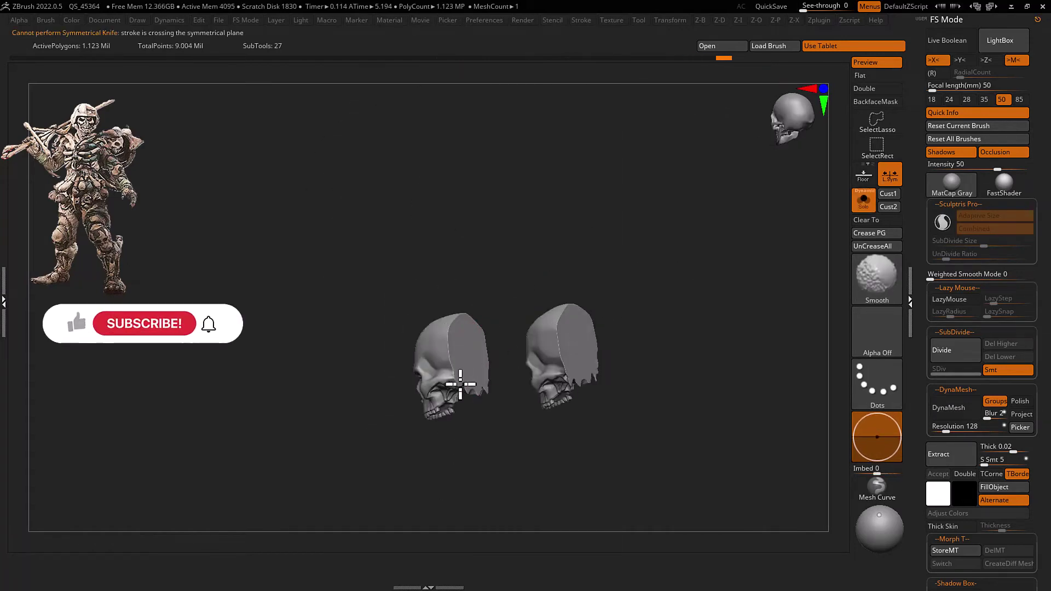
From the rear, select a leg armor piece, switch to TrimDynamic and lasso-hide part of it
mouse_move(461, 384)
right_down()
mouse_move(476, 357)
mouse_move(453, 382)
mouse_move(434, 347)
mouse_move(457, 345)
mouse_move(462, 368)
right_up()
alt+click(434, 347)
key(b)
key(t)
key(d)
mouse_move(499, 273)
right_down()
mouse_move(430, 352)
mouse_move(441, 359)
mouse_move(531, 334)
right_up()
Orbit to a side view and switch between armor pieces, ending on the skeleton body subtool
ctrl+shift+drag(479, 355, 479, 356)
mouse_move(479, 356)
right_down()
mouse_move(456, 344)
mouse_move(457, 363)
mouse_move(478, 347)
mouse_move(413, 370)
mouse_move(457, 371)
mouse_move(481, 352)
mouse_move(448, 323)
mouse_move(469, 312)
mouse_move(441, 333)
mouse_move(498, 300)
mouse_move(493, 316)
mouse_move(511, 301)
mouse_move(476, 310)
mouse_move(543, 311)
mouse_move(471, 336)
mouse_move(477, 312)
mouse_move(588, 294)
right_up()
alt+click(469, 352)
alt+click(474, 336)
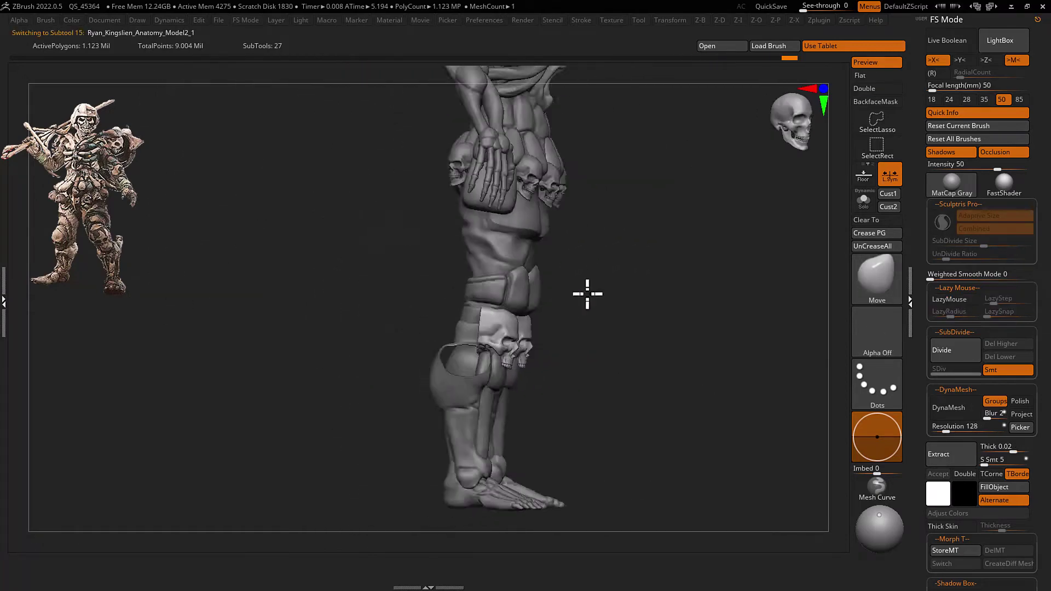
Select the knee skulls and trim their backs flat with TrimDynamic
alt+click(517, 353)
mouse_move(521, 357)
right_down()
mouse_move(413, 342)
mouse_move(450, 352)
mouse_move(441, 382)
mouse_move(420, 345)
mouse_move(477, 279)
mouse_move(533, 305)
right_up()
key(b)
key(t)
key(d)
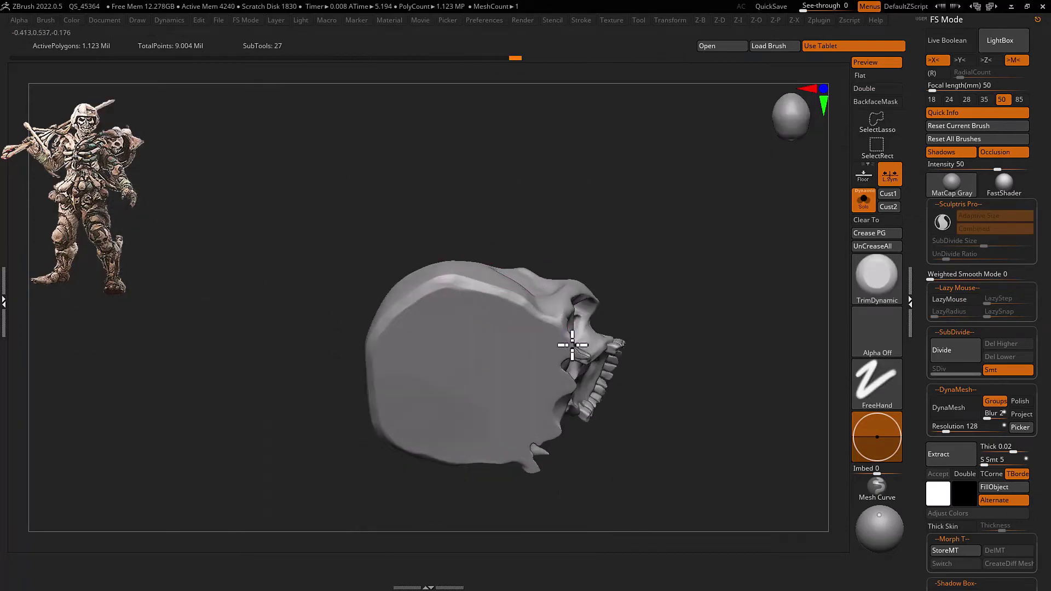
right_drag(572, 345, 547, 407)
right_drag(502, 300, 554, 355)
mouse_move(518, 294)
right_down()
mouse_move(520, 310)
mouse_move(516, 258)
right_up()
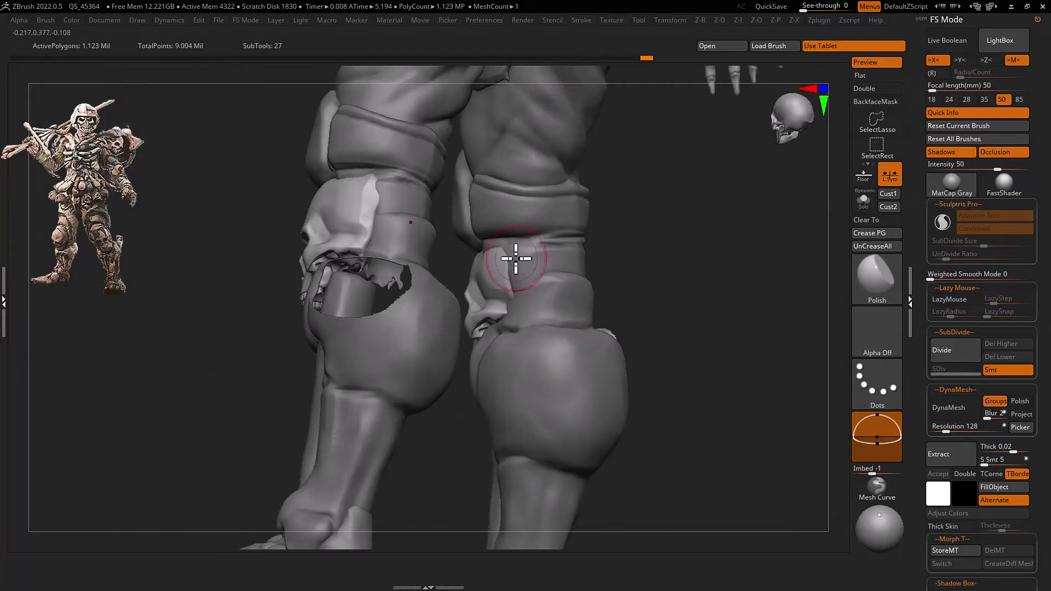
mouse_move(520, 312)
right_down()
mouse_move(546, 284)
mouse_move(546, 265)
mouse_move(551, 281)
mouse_move(505, 244)
right_up()
mouse_move(500, 285)
right_down()
mouse_move(517, 317)
mouse_move(512, 223)
mouse_move(563, 301)
mouse_move(646, 277)
mouse_move(544, 263)
mouse_move(516, 277)
mouse_move(519, 304)
mouse_move(582, 265)
mouse_move(540, 330)
mouse_move(533, 300)
mouse_move(455, 290)
right_up()
Reshape the knee guards and horn spikes with the Move brush from rear, side and front
alt+click(645, 277)
key(b)
key(m)
key(v)
right_drag(417, 367, 419, 418)
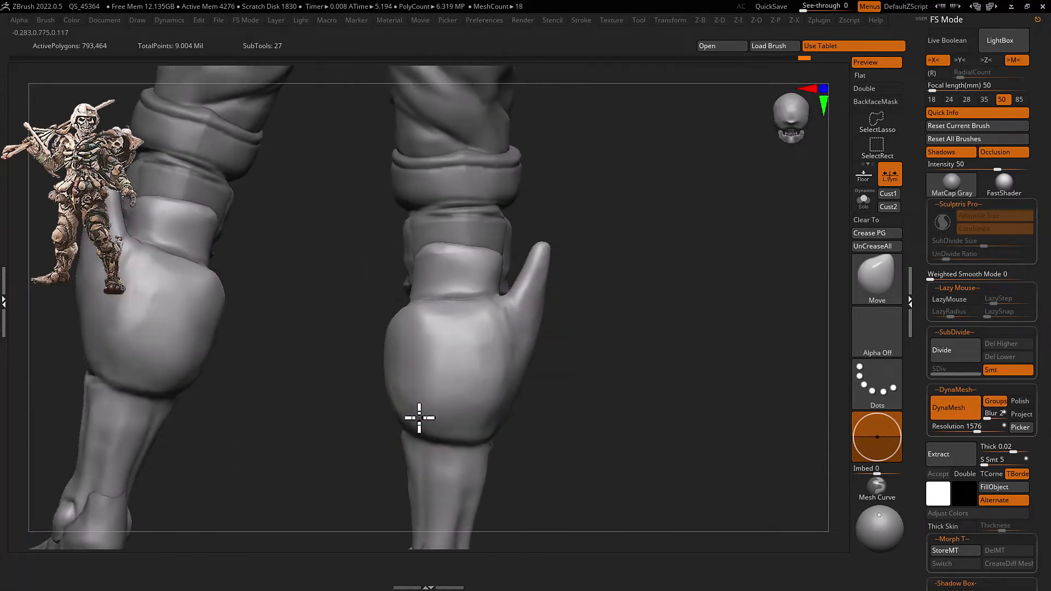
right_drag(386, 375, 436, 266)
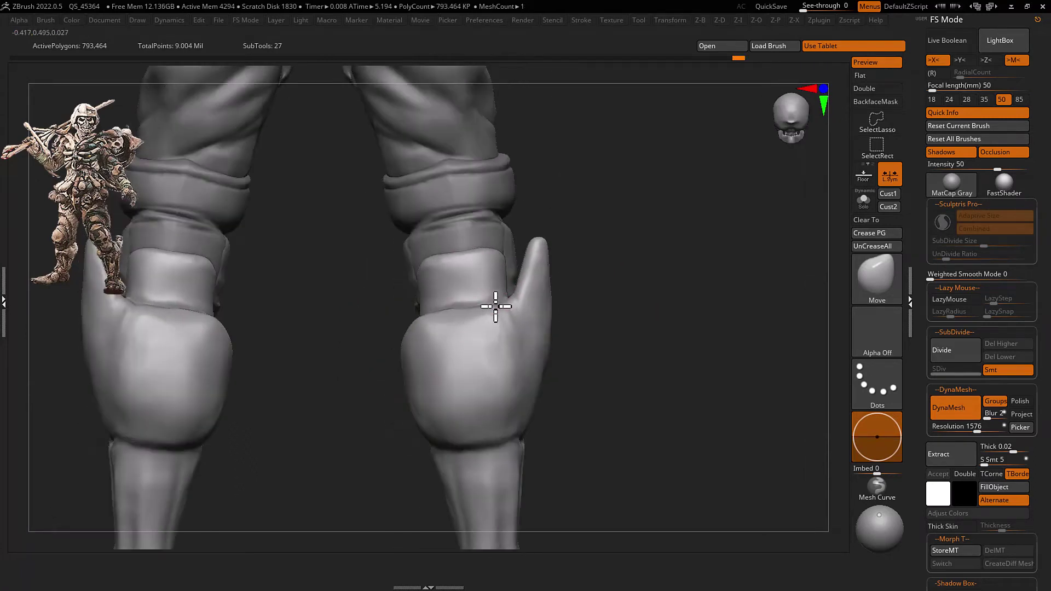
right_drag(497, 340, 487, 310)
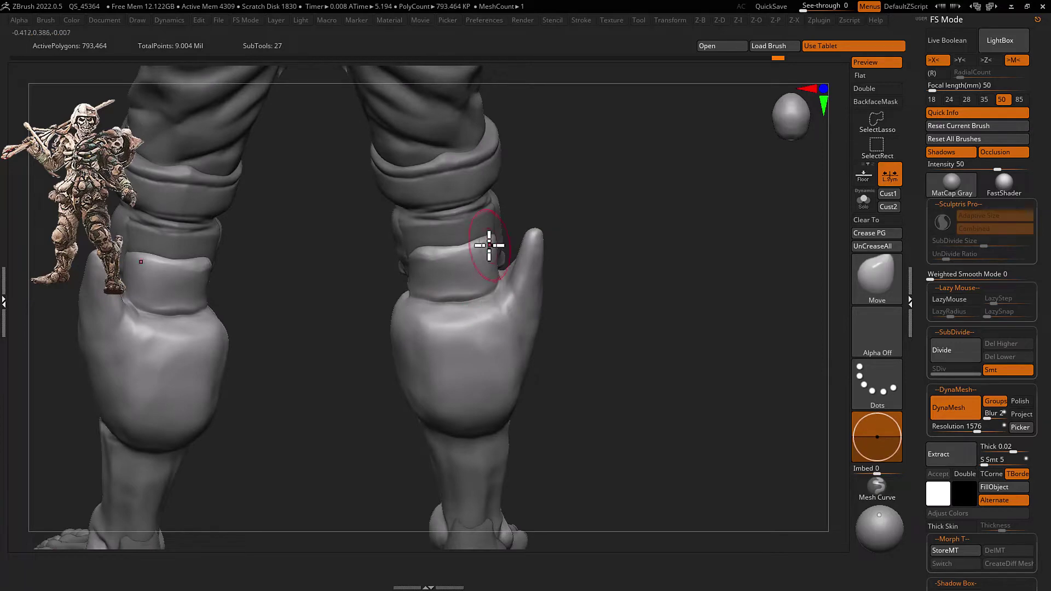
mouse_move(484, 235)
right_down()
mouse_move(465, 288)
mouse_move(518, 277)
mouse_move(567, 382)
mouse_move(535, 329)
mouse_move(582, 321)
mouse_move(610, 277)
mouse_move(577, 305)
right_up()
mouse_move(500, 387)
right_down()
mouse_move(487, 369)
mouse_move(474, 403)
mouse_move(479, 375)
mouse_move(481, 404)
mouse_move(465, 417)
mouse_move(465, 387)
mouse_move(490, 392)
right_up()
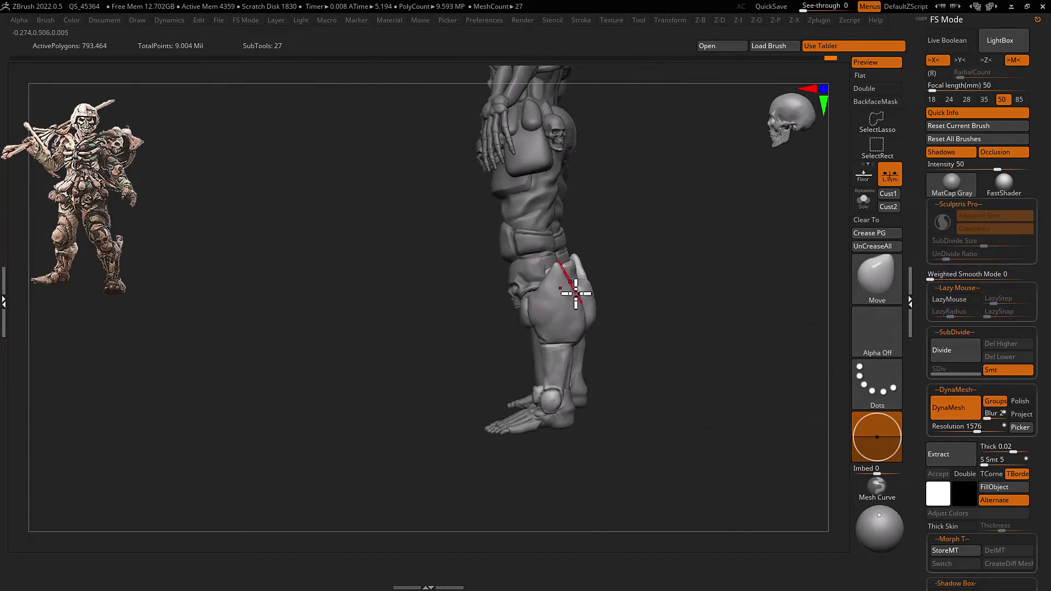
mouse_move(575, 294)
right_down()
mouse_move(545, 364)
mouse_move(551, 305)
mouse_move(657, 317)
mouse_move(561, 414)
mouse_move(520, 383)
mouse_move(526, 399)
mouse_move(553, 331)
right_up()
Select the UMesh_Extract4 ribcage armor and build up its surface with ClayBuildup
ctrl+right_drag(648, 180, 648, 188)
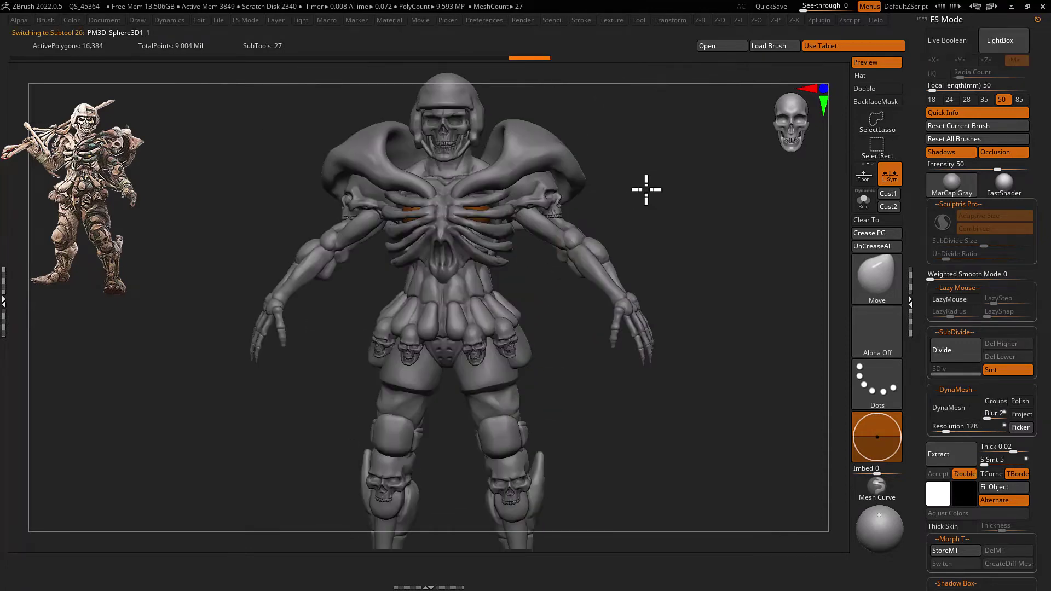
key(w)
alt+click(428, 160)
key(q)
mouse_move(549, 190)
right_down()
mouse_move(521, 206)
mouse_move(500, 250)
mouse_move(462, 228)
mouse_move(481, 222)
mouse_move(478, 245)
mouse_move(444, 231)
mouse_move(469, 247)
mouse_move(462, 275)
mouse_move(498, 263)
mouse_move(547, 207)
mouse_move(493, 217)
right_up()
alt+click(500, 250)
key(b)
key(c)
key(b)
key(b)
key(c)
key(b)
Frame the figure and carve creases, then add more ClayBuildup on the chest
key(f)
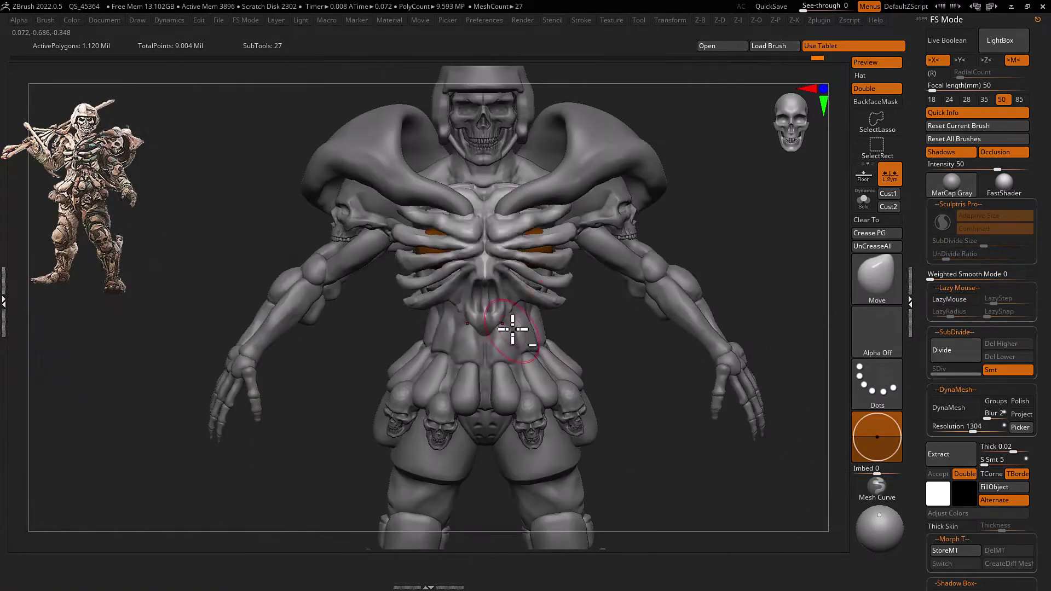
mouse_move(512, 328)
right_down()
mouse_move(512, 301)
mouse_move(517, 321)
mouse_move(482, 324)
mouse_move(548, 325)
mouse_move(516, 345)
mouse_move(486, 300)
mouse_move(545, 254)
mouse_move(499, 305)
mouse_move(541, 293)
right_up()
alt+click(517, 321)
key(b)
key(d)
key(d)
key(b)
key(c)
key(b)
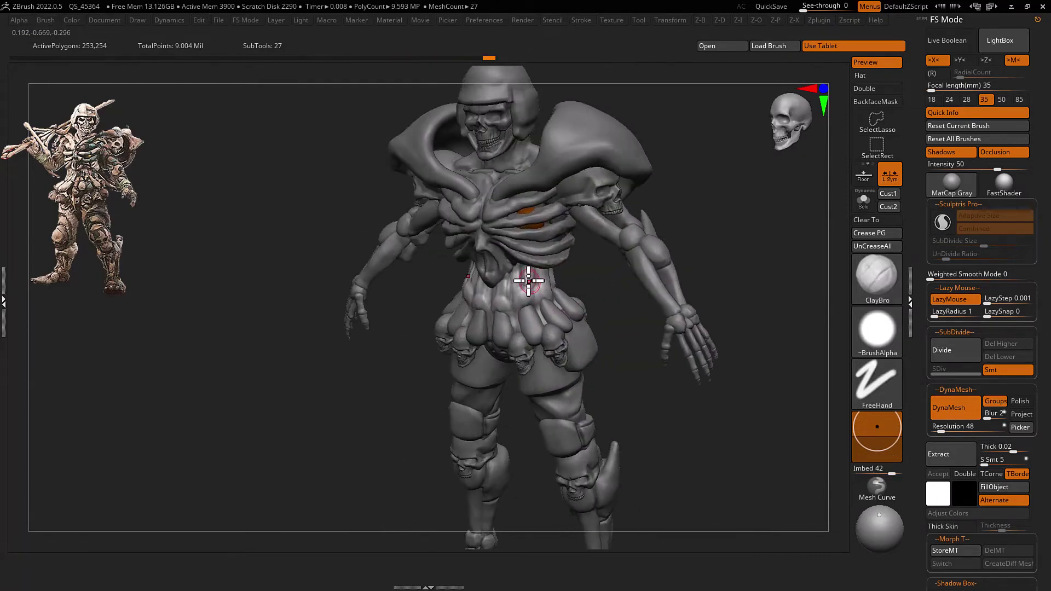
mouse_move(519, 256)
right_down()
mouse_move(537, 293)
mouse_move(557, 288)
mouse_move(555, 313)
mouse_move(569, 305)
mouse_move(577, 261)
mouse_move(586, 277)
mouse_move(570, 284)
mouse_move(606, 235)
mouse_move(576, 311)
mouse_move(562, 276)
mouse_move(537, 262)
mouse_move(584, 252)
mouse_move(530, 287)
mouse_move(546, 298)
mouse_move(542, 268)
mouse_move(579, 237)
mouse_move(563, 235)
mouse_move(598, 240)
mouse_move(605, 284)
mouse_move(605, 237)
mouse_move(571, 313)
mouse_move(604, 299)
right_up()
Shape the belly plates with Clay, ClayBuildup and Dam Standard creases, then reselect the ribcage armor
key(b)
key(c)
key(l)
key(b)
key(c)
key(l)
key(b)
key(c)
key(b)
key(b)
key(d)
key(s)
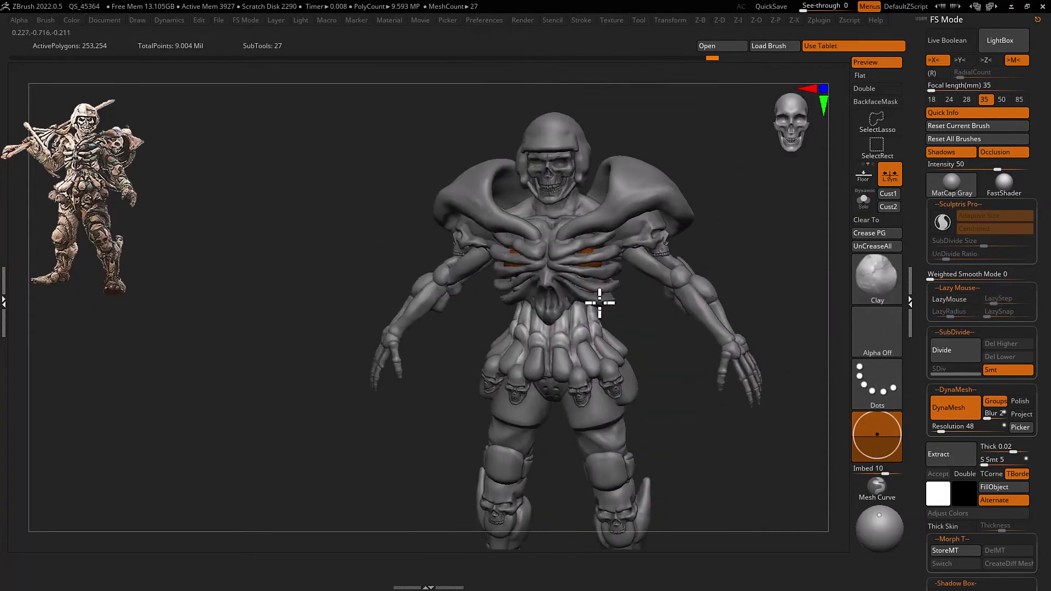
alt+click(577, 284)
mouse_move(555, 275)
right_down()
mouse_move(575, 301)
mouse_move(580, 276)
mouse_move(569, 274)
right_up()
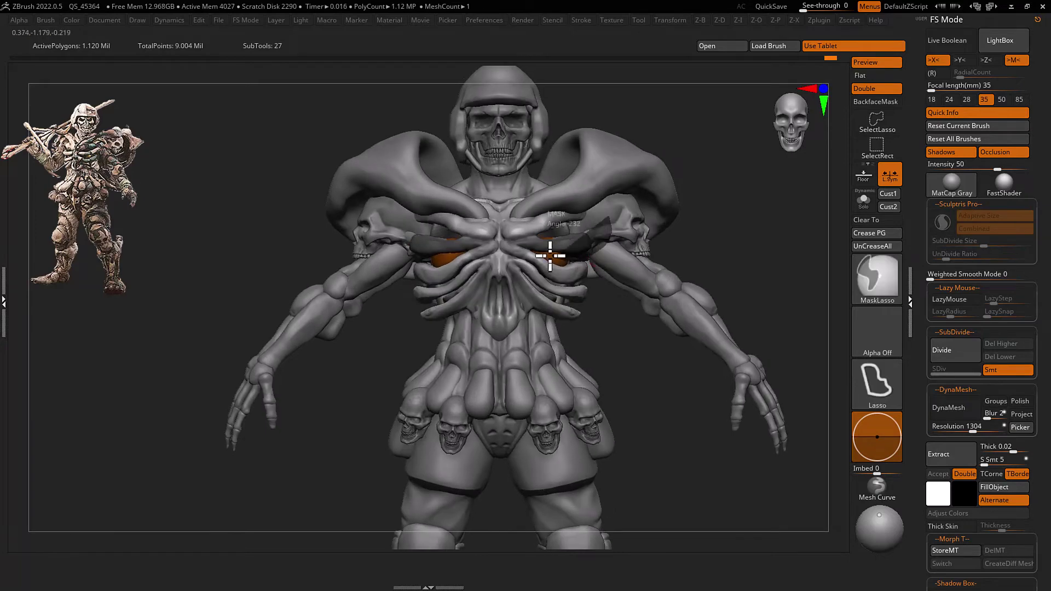
Solo the ribcage armor and trim its edges flat with TrimDynamic
mouse_move(554, 252)
ctrl+right_down()
mouse_move(619, 259)
mouse_move(520, 251)
ctrl+right_up()
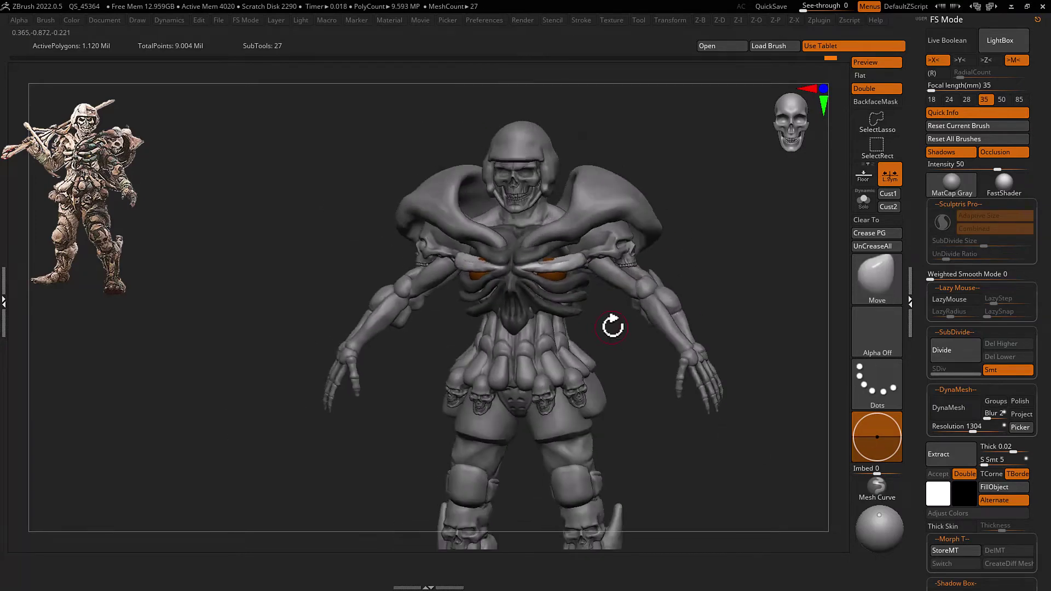
key(ctrl+shift+s)
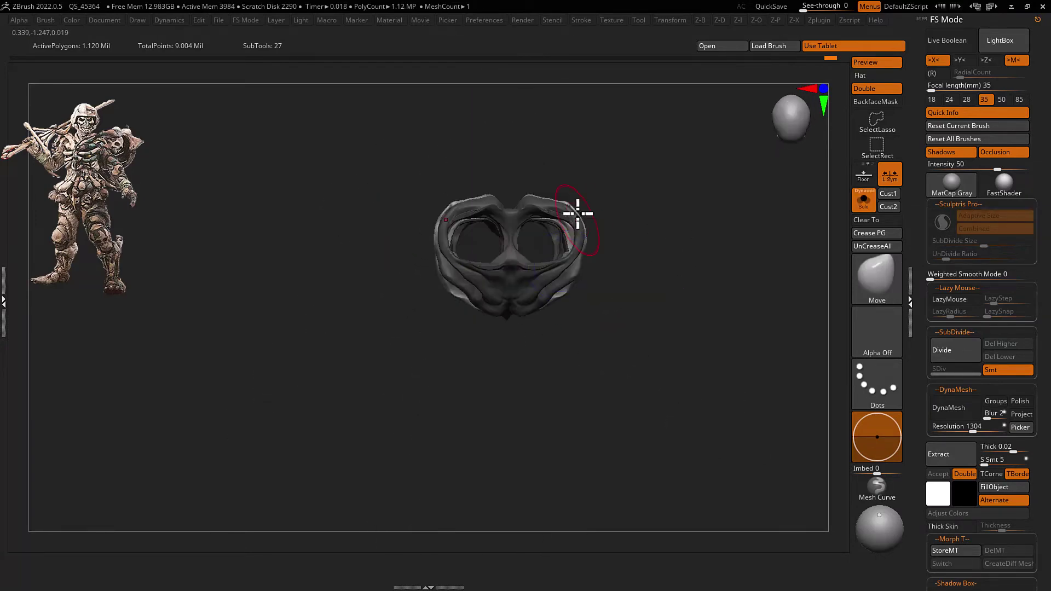
mouse_move(624, 216)
right_down()
mouse_move(545, 254)
mouse_move(575, 269)
mouse_move(592, 193)
mouse_move(558, 222)
mouse_move(564, 244)
mouse_move(575, 199)
mouse_move(567, 237)
mouse_move(564, 225)
right_up()
key(b)
key(m)
key(v)
key(b)
key(t)
key(d)
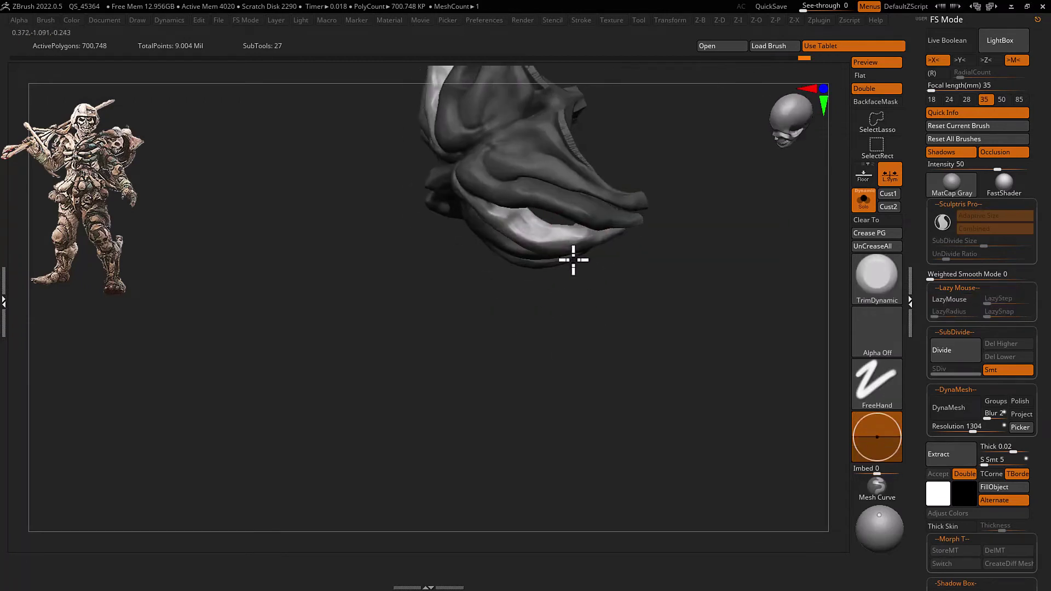
Tighten and push the ribcage armor edges with the Pinch and Move brushes
mouse_move(517, 327)
right_down()
mouse_move(544, 312)
mouse_move(560, 255)
mouse_move(678, 248)
mouse_move(533, 297)
mouse_move(562, 299)
right_up()
key(b)
key(p)
key(i)
key(b)
key(m)
key(v)
Toggle Solo on and off to compare the ribcage armor against the full figure
key(shift+s)
key(shift+s)
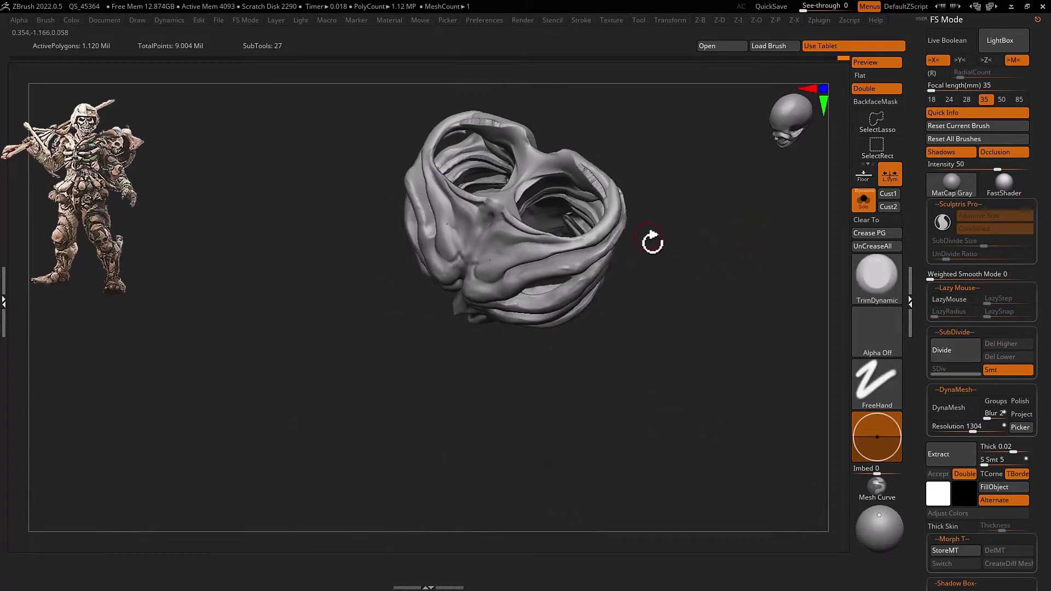
key(shift+s)
right_drag(652, 241, 756, 134)
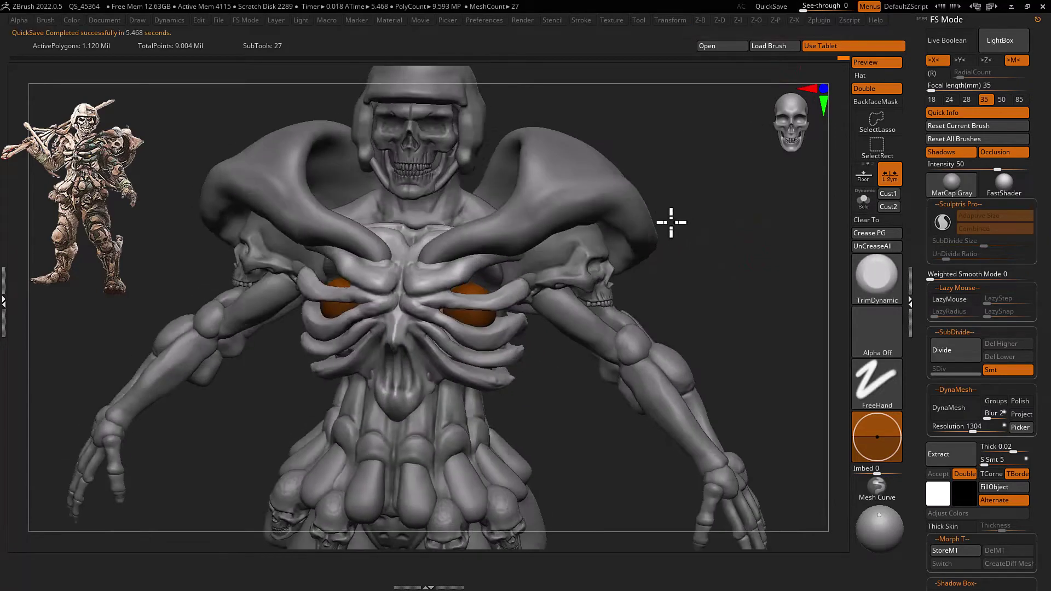
key(shift+s)
right_drag(563, 186, 469, 262)
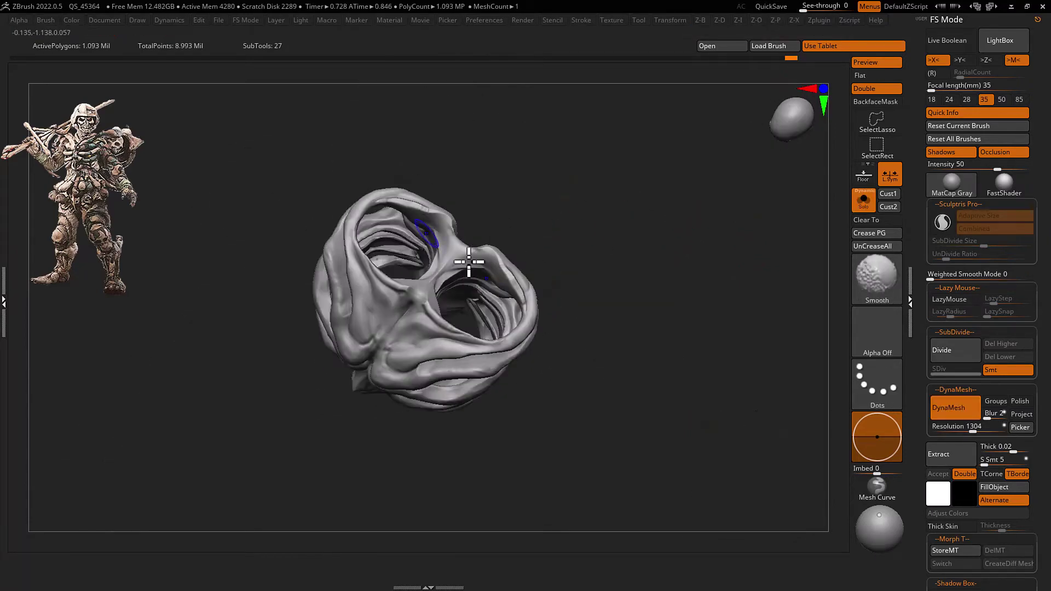
mouse_move(461, 328)
right_down()
mouse_move(535, 295)
mouse_move(399, 368)
right_up()
key(shift+s)
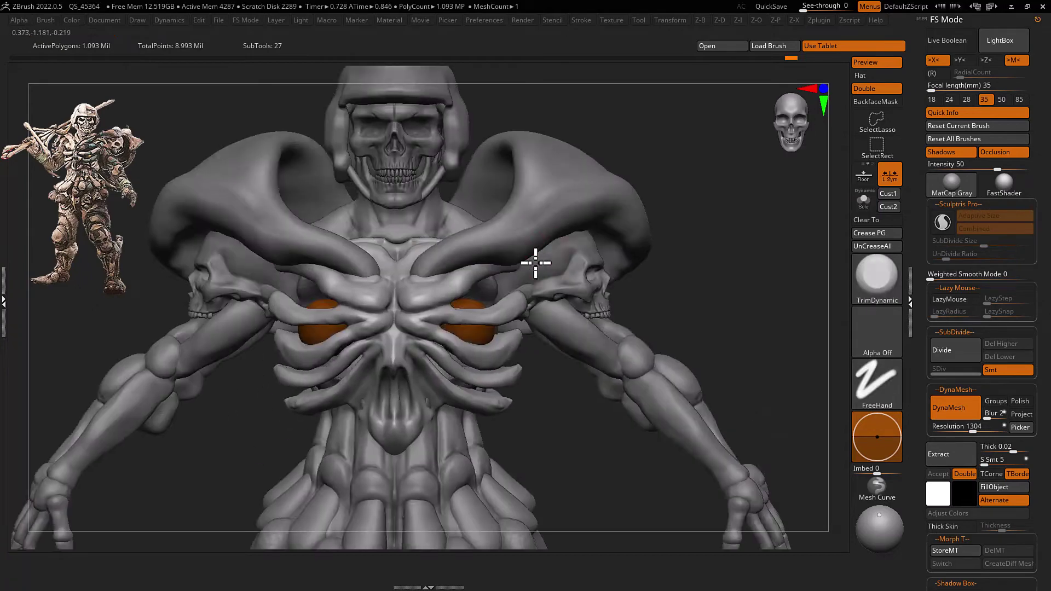
mouse_move(537, 262)
right_down()
mouse_move(497, 279)
mouse_move(462, 249)
right_up()
Solo the PM3D_Cube3D1 plate behind the ribs, refine it, and compare with the full skeleton
alt+click(498, 265)
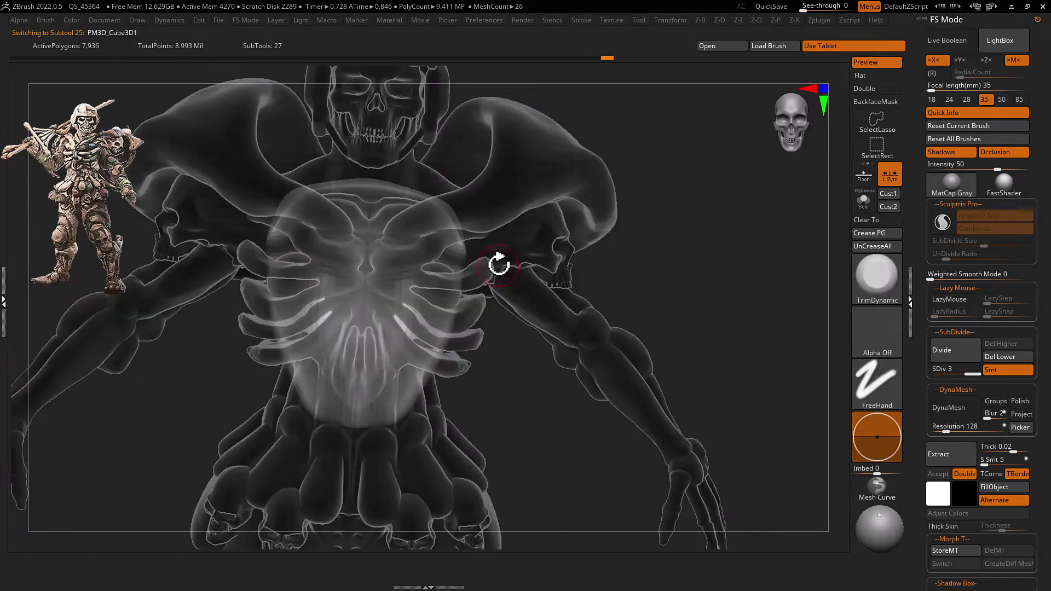
key(shift+s)
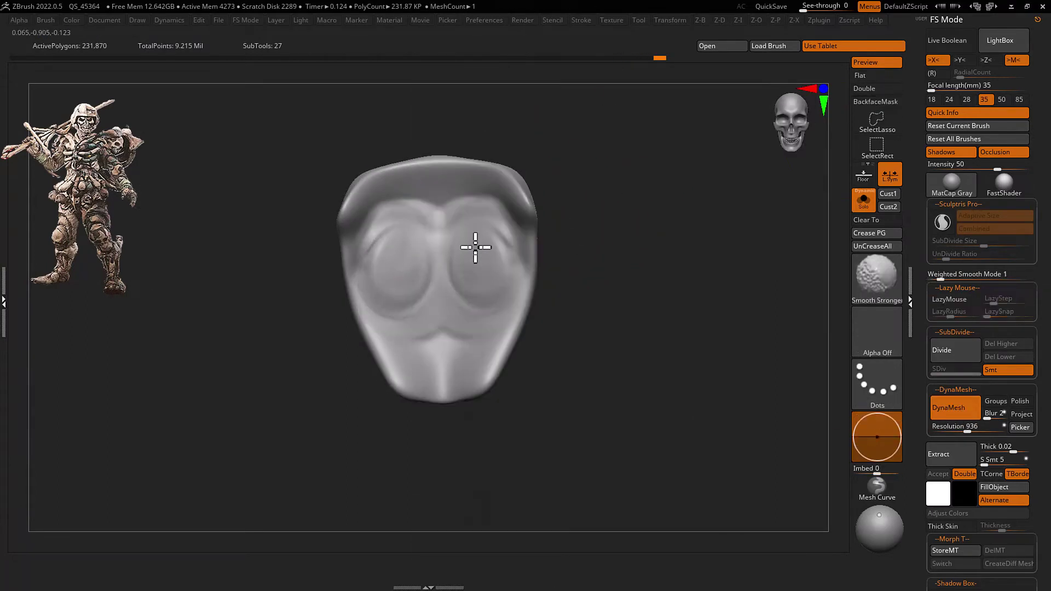
key(shift+s)
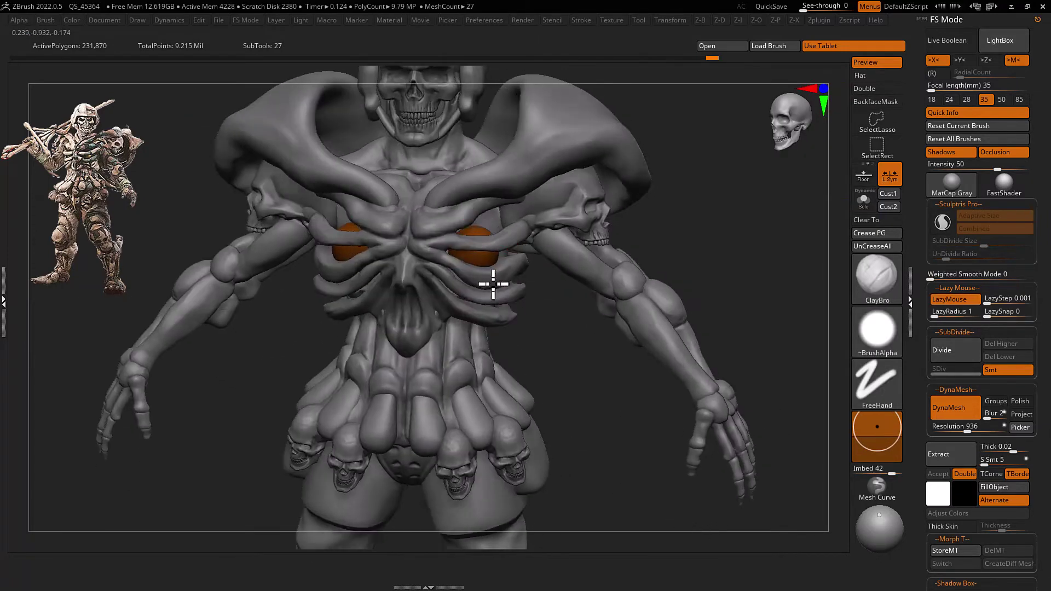
key(shift+s)
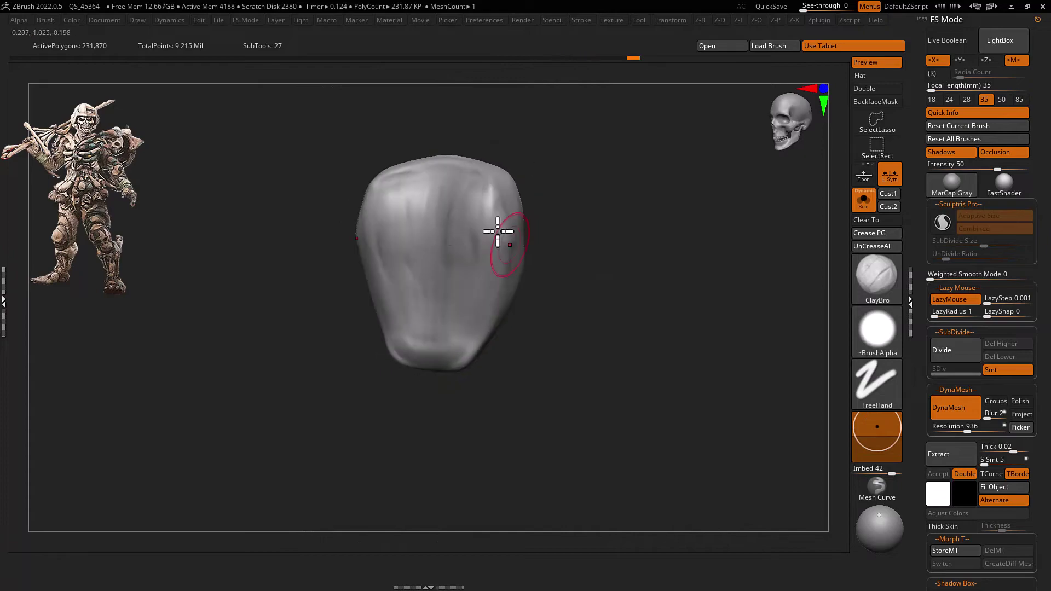
key(shift+s)
key(shift+s)
key(shift+s)
key(shift+s)
key(shift+s)
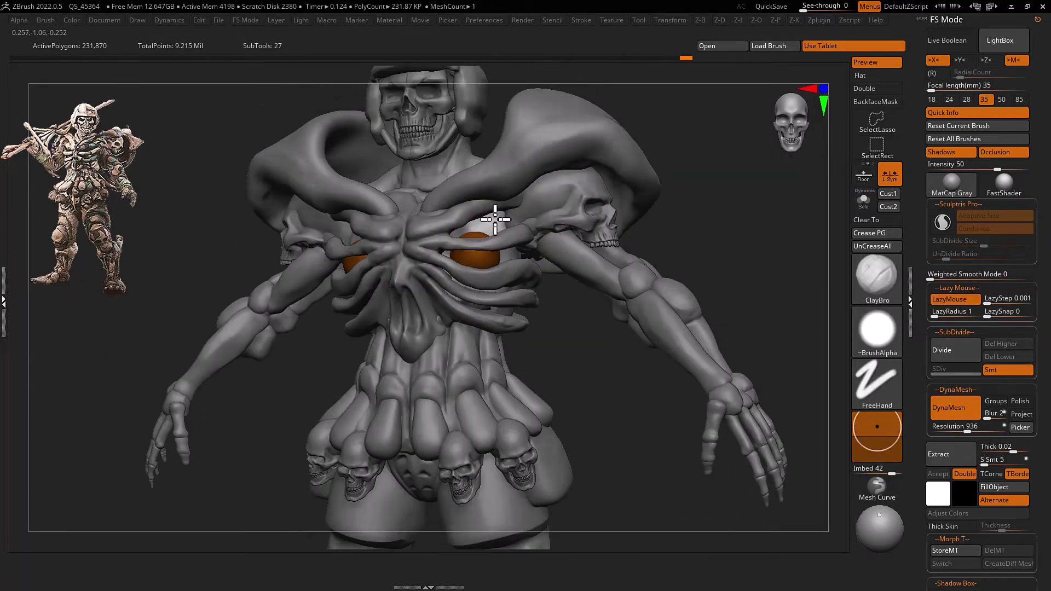
mouse_move(495, 219)
ctrl+right_down()
mouse_move(554, 263)
mouse_move(498, 258)
mouse_move(474, 233)
mouse_move(477, 242)
mouse_move(462, 242)
mouse_move(595, 228)
ctrl+right_up()
alt+click(492, 259)
alt+click(474, 233)
Select the ribcage armor subtool and isolate it with Solo
alt+click(515, 253)
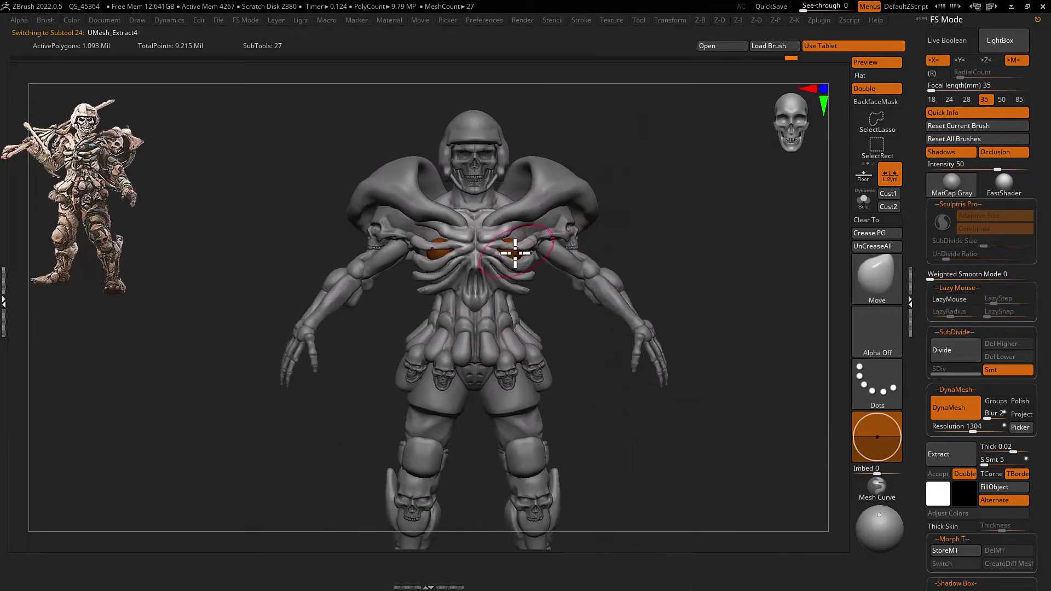
mouse_move(517, 223)
right_down()
mouse_move(521, 253)
mouse_move(505, 227)
mouse_move(504, 258)
mouse_move(530, 274)
mouse_move(500, 275)
mouse_move(493, 263)
mouse_move(535, 253)
mouse_move(479, 254)
mouse_move(500, 255)
right_up()
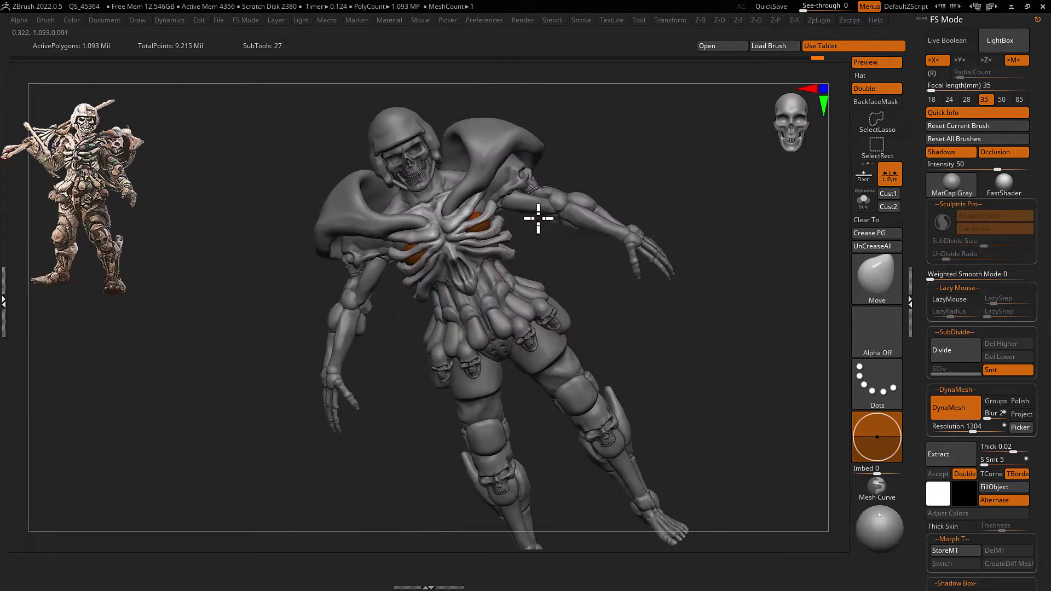
mouse_move(511, 290)
right_down()
mouse_move(582, 254)
mouse_move(575, 238)
right_up()
key(f)
key(b)
key(i)
key(n)
Flatten, crease and build up the ribs with Trim Dynamic, Dam Standard and Clay
mouse_move(570, 192)
right_down()
mouse_move(564, 223)
mouse_move(458, 180)
mouse_move(523, 248)
mouse_move(581, 216)
mouse_move(633, 207)
mouse_move(638, 244)
mouse_move(695, 202)
mouse_move(701, 218)
mouse_move(647, 213)
mouse_move(568, 246)
mouse_move(627, 174)
right_up()
key(b)
key(t)
key(d)
key(b)
key(d)
key(s)
key(b)
key(c)
key(l)
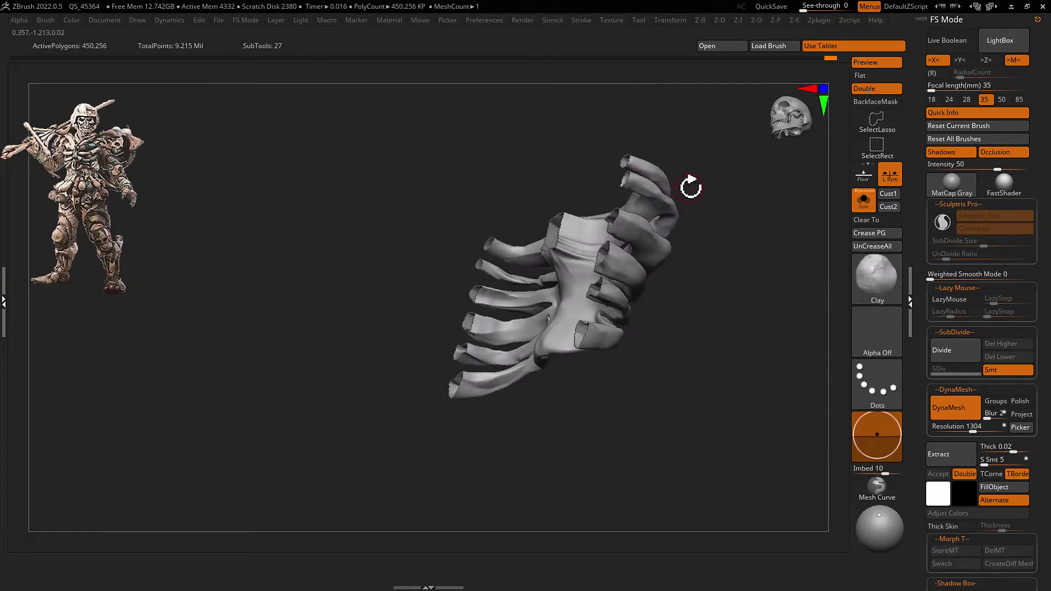
scroll(693, 209, up, 5)
Reshape individual ribs with the Move and Move Topological brushes
key(b)
key(m)
key(v)
scroll(668, 216, up, 4)
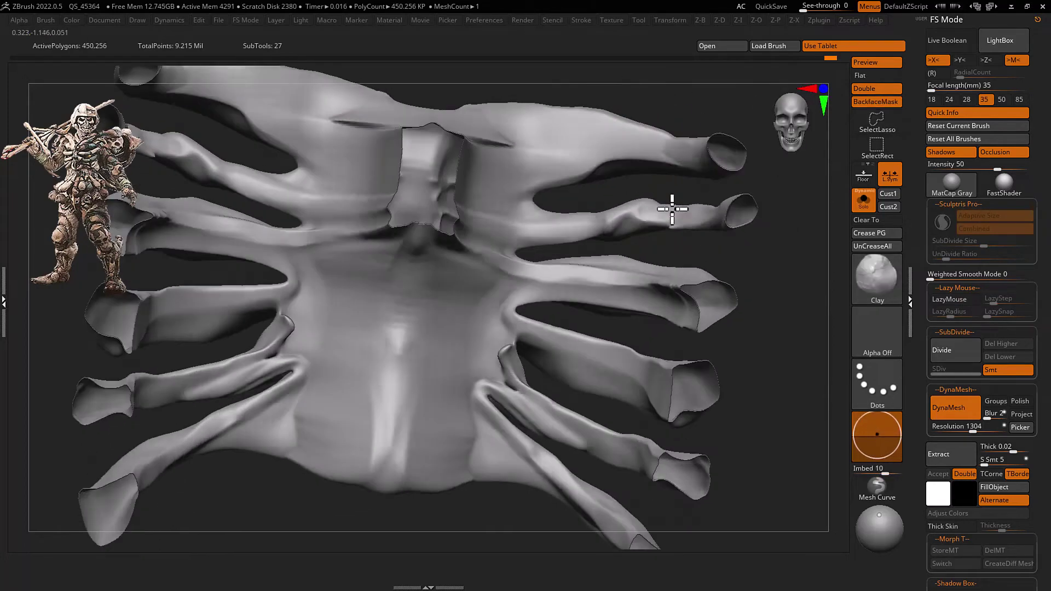
scroll(673, 212, up, 3)
scroll(673, 225, down, 3)
key(b)
key(m)
key(t)
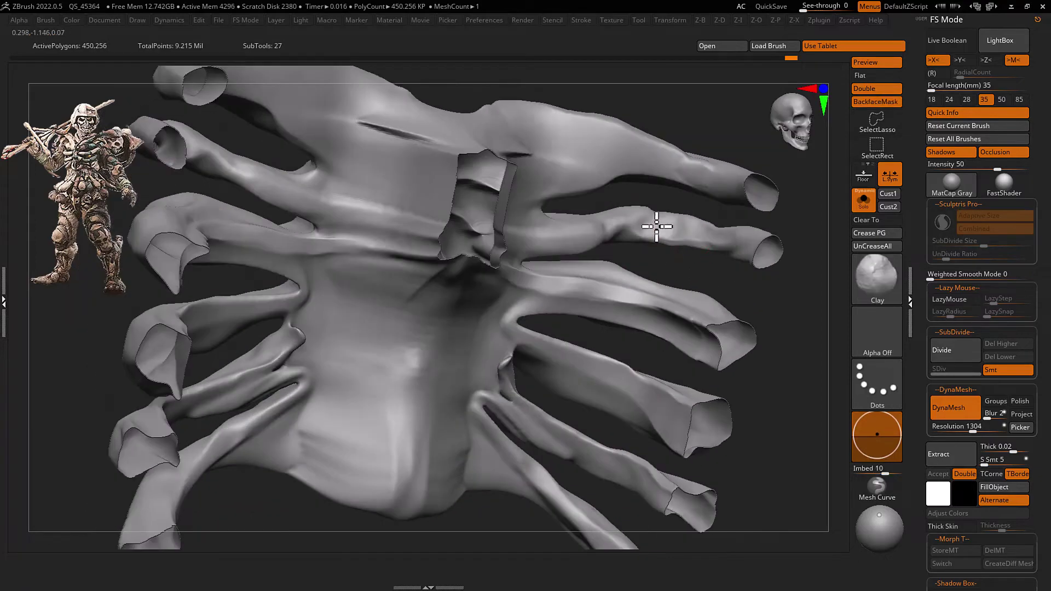
right_drag(652, 227, 692, 242)
scroll(617, 263, up, 5)
scroll(618, 264, down, 5)
Refine the sternum ridge with Trim Dynamic, Move and Clay Buildup brushes
key(b)
key(t)
key(d)
mouse_move(575, 228)
right_down()
mouse_move(610, 199)
mouse_move(673, 205)
mouse_move(548, 193)
mouse_move(534, 216)
mouse_move(598, 305)
mouse_move(535, 183)
mouse_move(475, 278)
mouse_move(493, 235)
mouse_move(497, 298)
mouse_move(452, 281)
right_up()
key(b)
key(m)
key(v)
key(b)
key(c)
key(b)
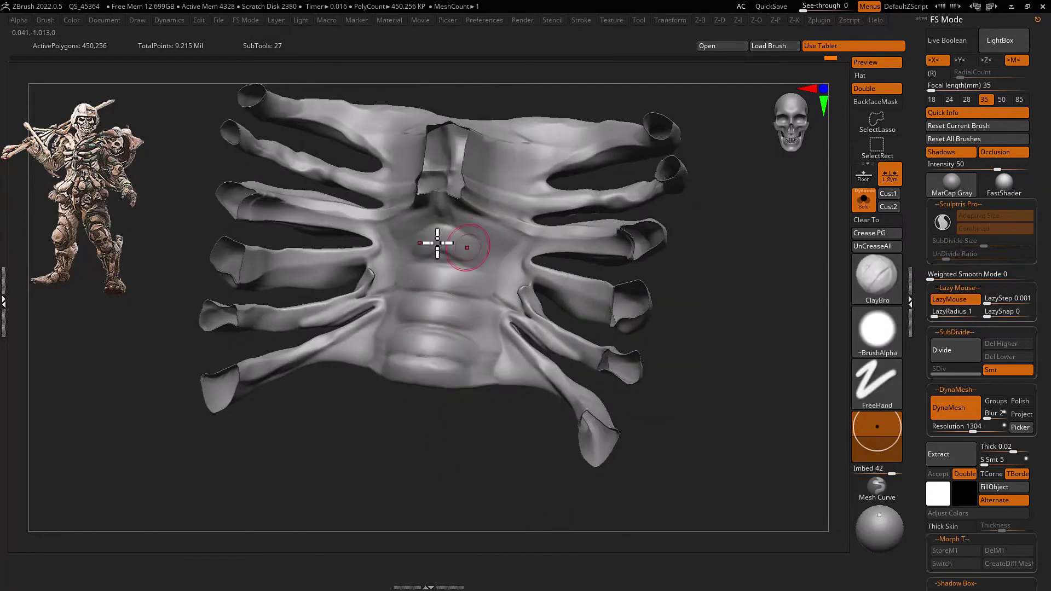
mouse_move(437, 243)
right_down()
mouse_move(634, 263)
mouse_move(522, 277)
right_up()
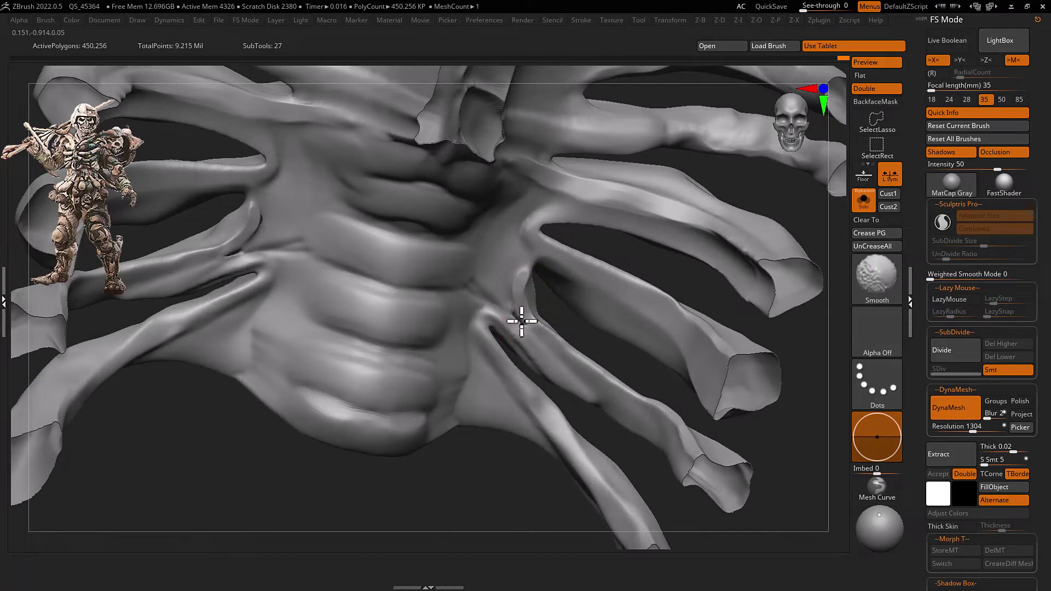
key(b)
key(m)
key(v)
Reselect the ribcage, then select and isolate the male_zbrush1_2 piece
mouse_move(521, 321)
right_down()
mouse_move(526, 331)
mouse_move(546, 171)
mouse_move(570, 284)
mouse_move(526, 235)
mouse_move(554, 251)
right_up()
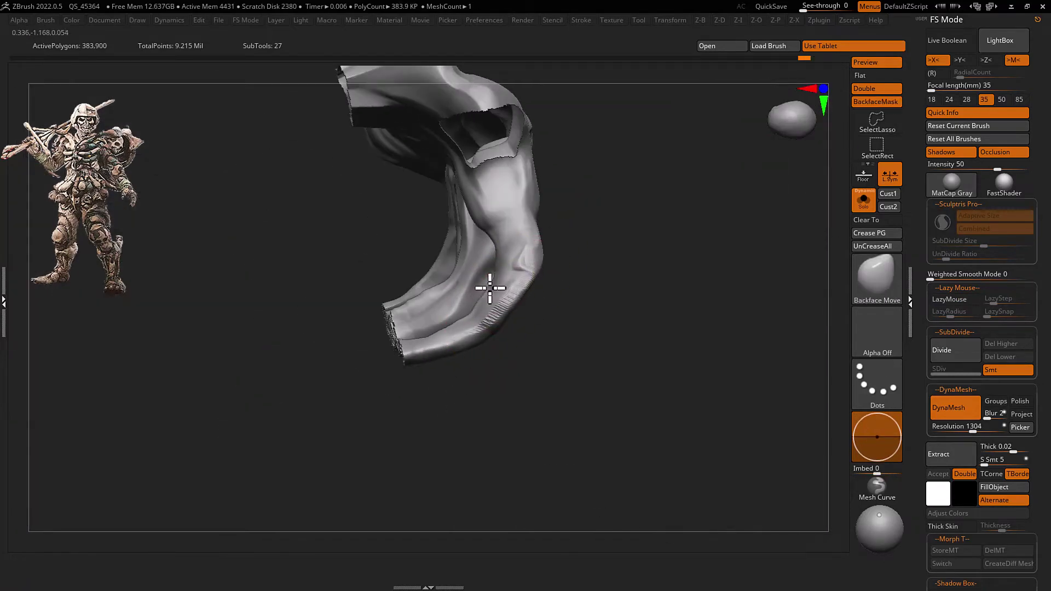
mouse_move(491, 332)
right_down()
mouse_move(533, 277)
mouse_move(521, 242)
mouse_move(543, 199)
mouse_move(535, 239)
mouse_move(671, 222)
mouse_move(615, 227)
mouse_move(476, 335)
mouse_move(563, 216)
mouse_move(594, 230)
mouse_move(594, 265)
mouse_move(667, 195)
mouse_move(536, 242)
right_up()
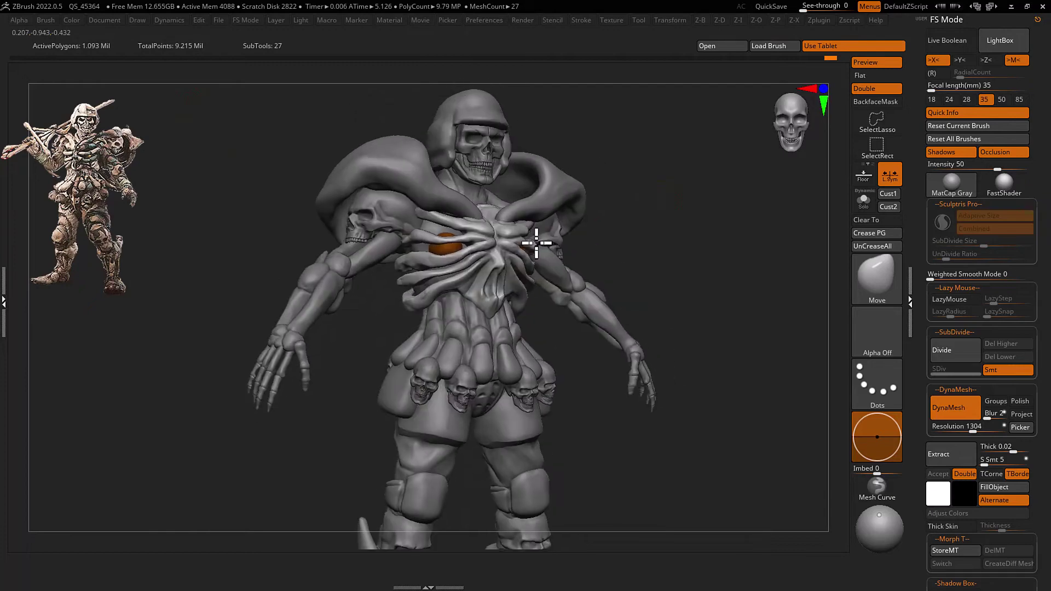
mouse_move(435, 287)
right_down()
mouse_move(476, 279)
mouse_move(434, 274)
mouse_move(521, 237)
mouse_move(510, 239)
mouse_move(521, 258)
mouse_move(476, 244)
mouse_move(512, 266)
mouse_move(509, 279)
mouse_move(520, 284)
mouse_move(511, 307)
mouse_move(529, 281)
mouse_move(558, 272)
mouse_move(493, 258)
right_up()
alt+click(493, 258)
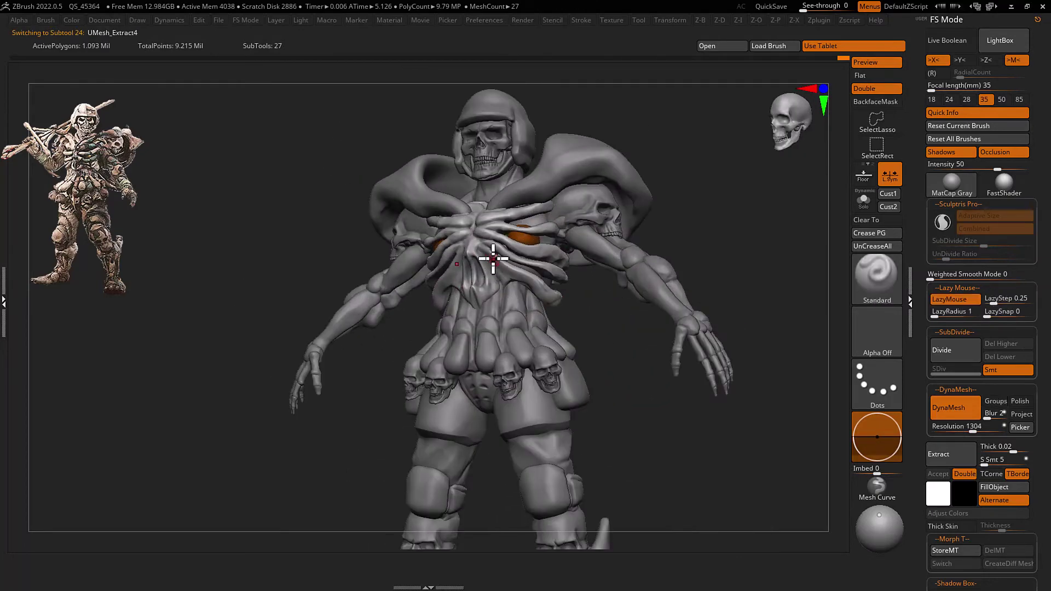
mouse_move(530, 297)
right_down()
mouse_move(526, 257)
mouse_move(549, 242)
right_up()
alt+click(447, 281)
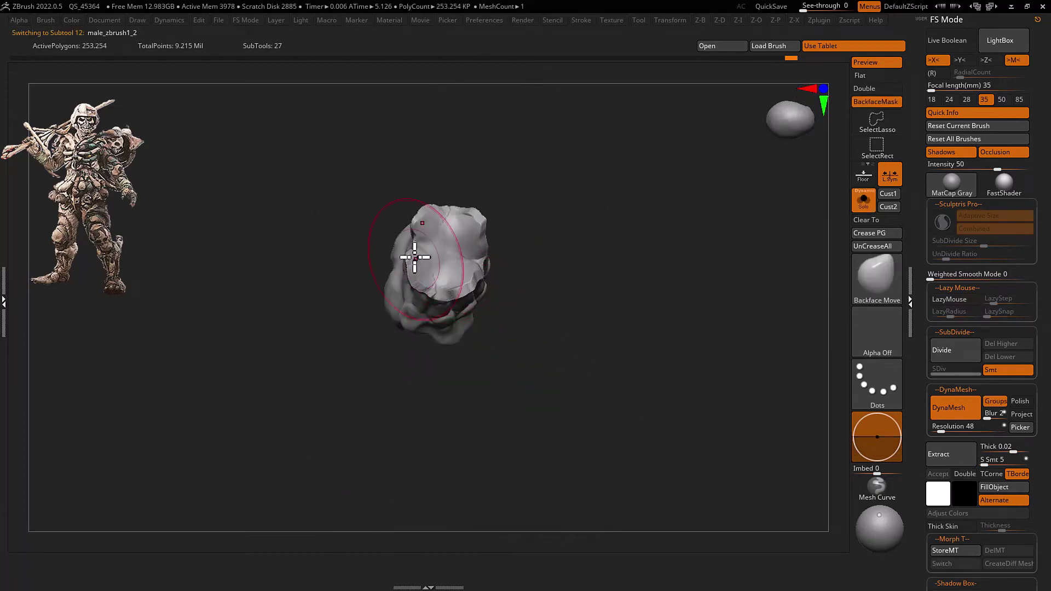
Push the helmet's overall shape with Move, Polish and Move Infinite Depth brushes
right_drag(473, 285, 557, 265)
key(b)
key(m)
key(v)
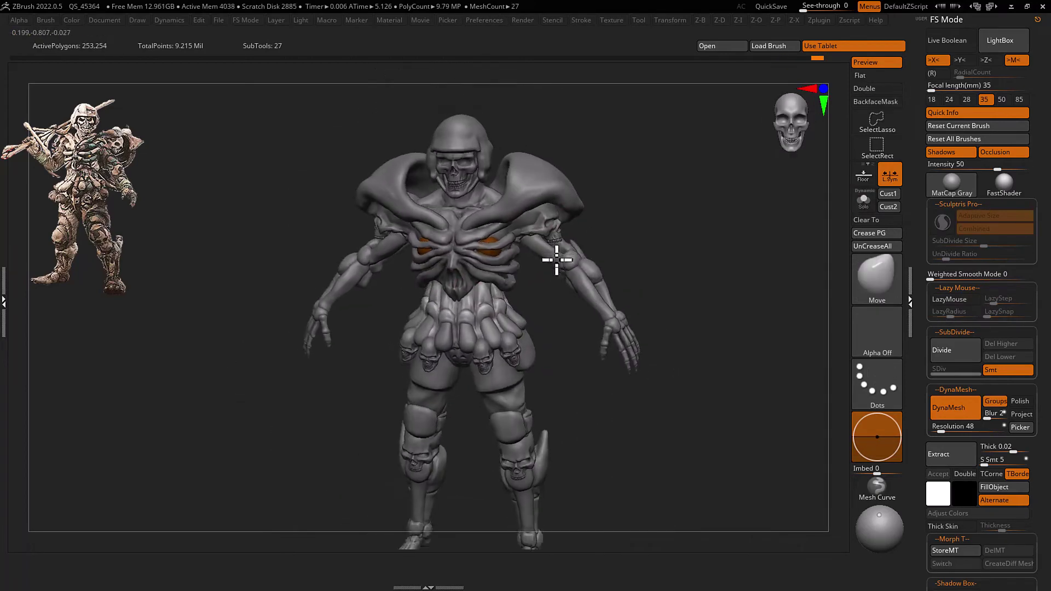
right_drag(585, 217, 540, 248)
key(b)
key(p)
key(o)
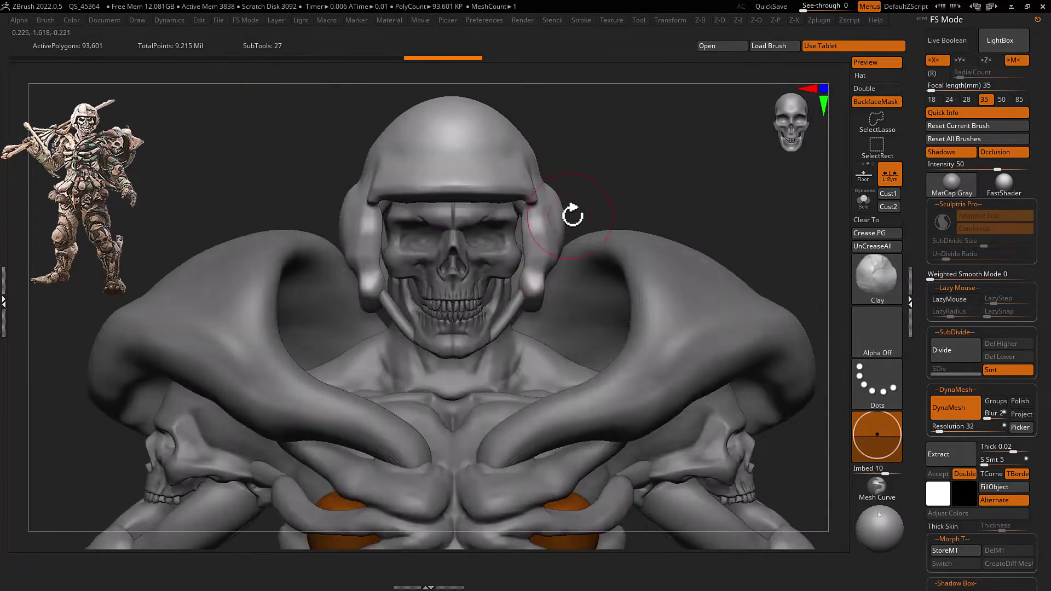
key(b)
key(m)
key(i)
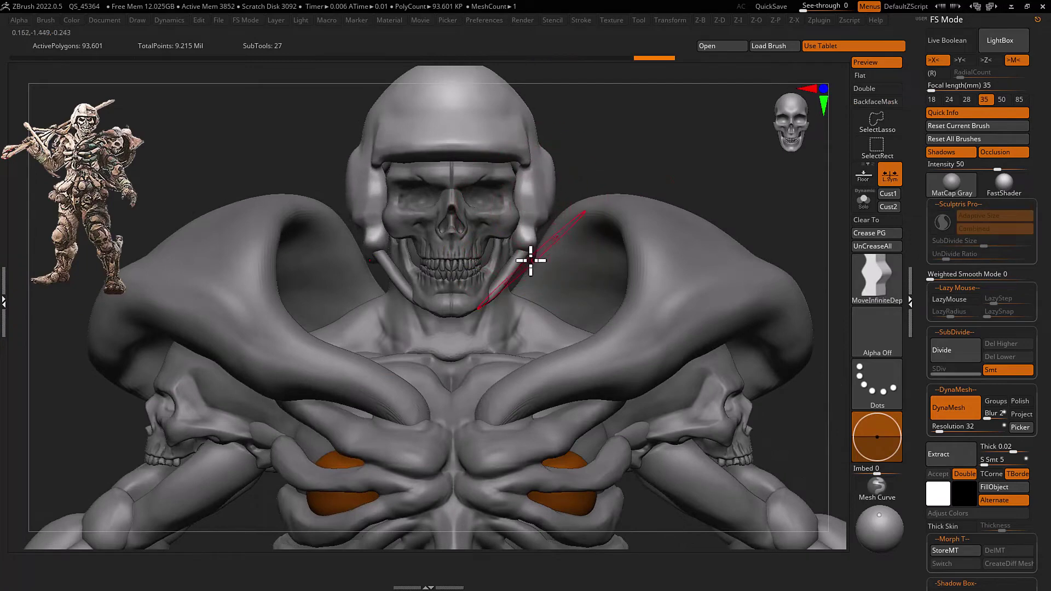
mouse_move(514, 258)
right_down()
mouse_move(511, 218)
mouse_move(544, 227)
mouse_move(422, 210)
right_up()
mouse_move(370, 319)
right_down()
mouse_move(521, 288)
mouse_move(500, 281)
mouse_move(554, 239)
mouse_move(530, 248)
mouse_move(542, 308)
mouse_move(544, 277)
mouse_move(475, 272)
mouse_move(575, 265)
mouse_move(556, 250)
right_up()
Sculpt the helmet with Standard and Move, smoothing it with hPolish while soloed
key(b)
key(s)
key(t)
key(b)
key(m)
key(v)
key(alt+s)
key(b)
key(h)
key(p)
key(alt+s)
shift+right_drag(481, 278, 535, 262)
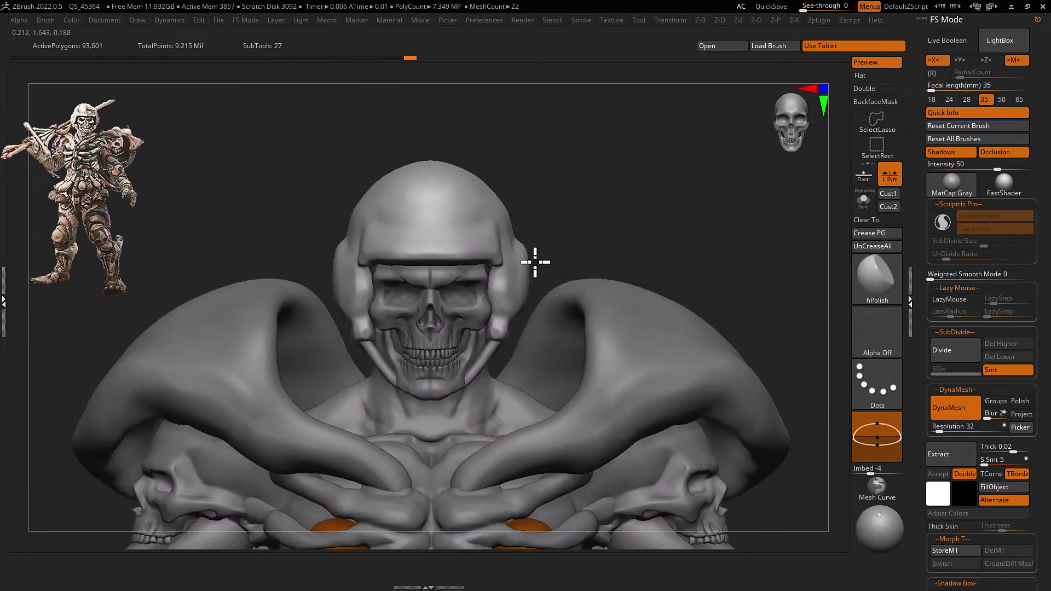
Adjust the helmet's side profile with Move and Polish brushes
key(b)
key(m)
key(v)
mouse_move(498, 214)
right_down()
mouse_move(530, 206)
mouse_move(554, 166)
mouse_move(455, 226)
mouse_move(512, 188)
mouse_move(535, 188)
right_up()
key(b)
key(p)
key(o)
key(b)
key(m)
key(v)
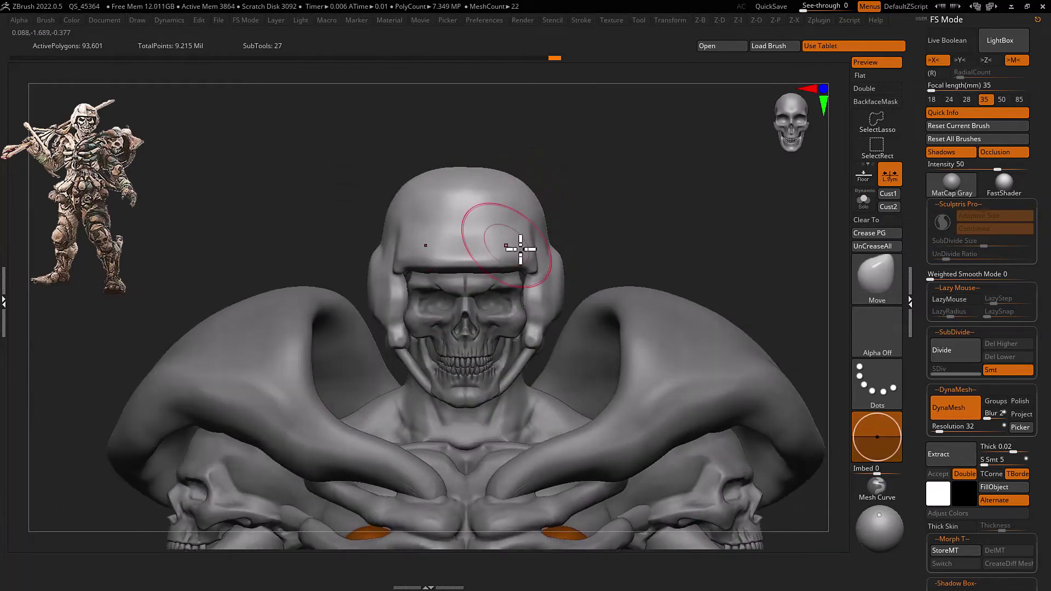
right_drag(521, 246, 493, 248)
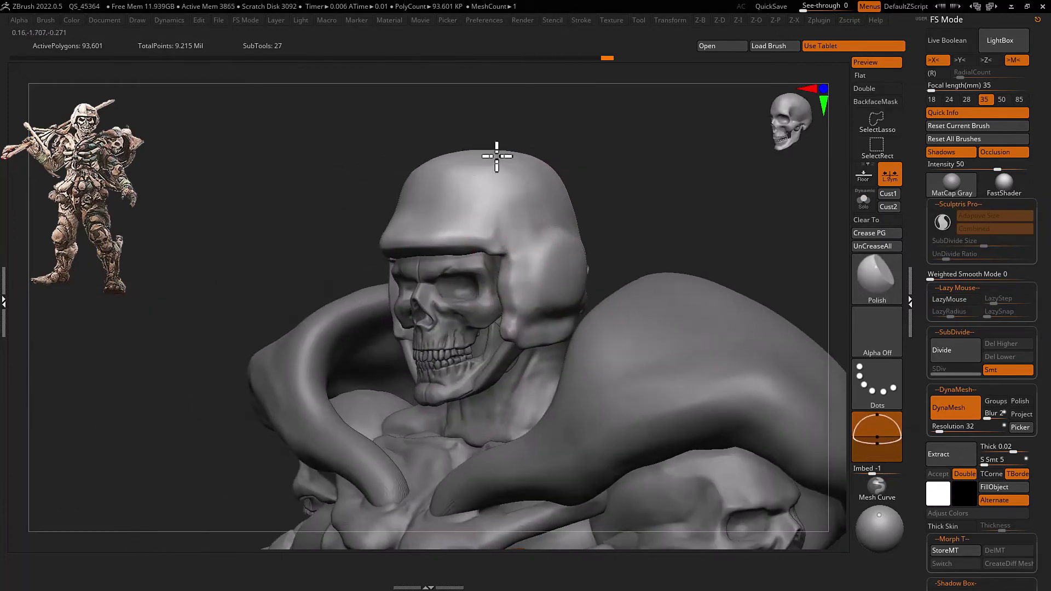
right_drag(496, 156, 591, 196)
mouse_move(546, 228)
right_down()
mouse_move(594, 204)
mouse_move(570, 218)
mouse_move(591, 190)
mouse_move(586, 209)
mouse_move(563, 206)
mouse_move(564, 218)
right_up()
Isolate the helmet on its own and rotate it to inspect the form
key(alt+s)
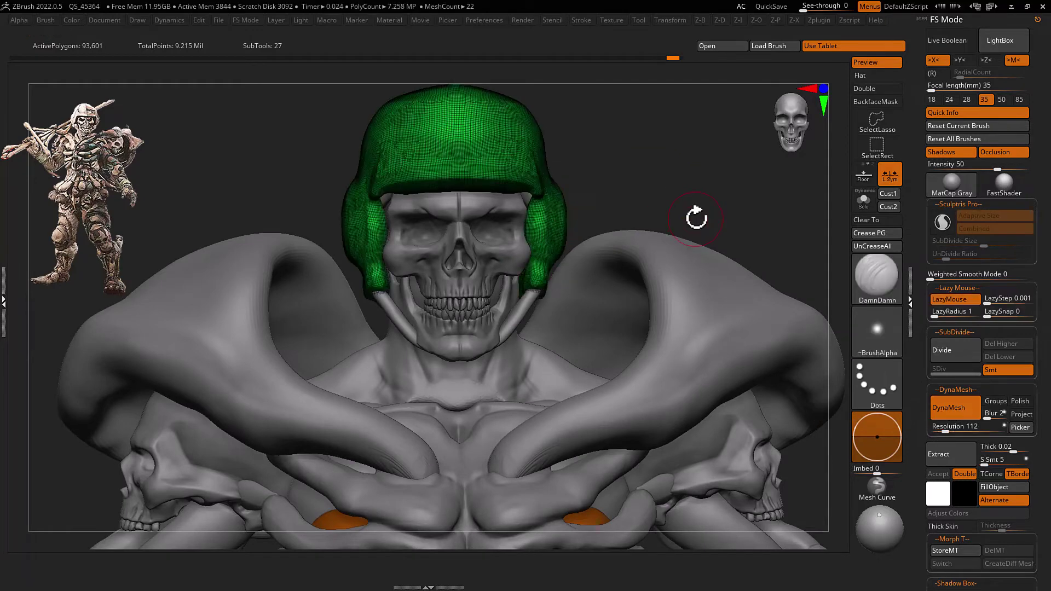
key(shift+s)
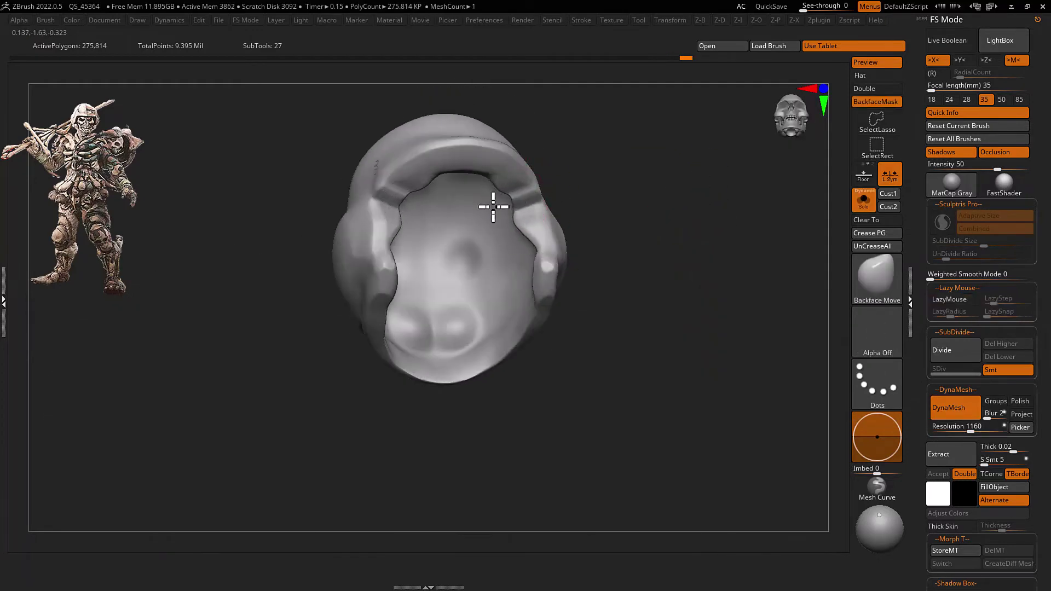
mouse_move(493, 206)
right_down()
mouse_move(535, 160)
mouse_move(526, 183)
right_up()
key(space)
click(594, 300)
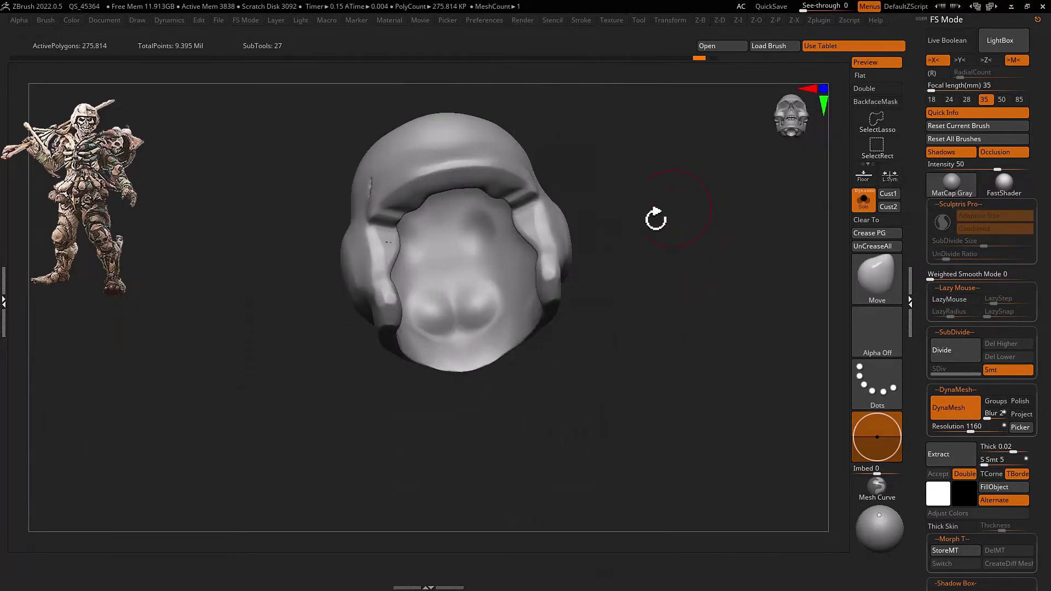
key(space)
mouse_move(602, 188)
shift+right_down()
mouse_move(519, 196)
mouse_move(498, 176)
mouse_move(530, 176)
shift+right_up()
key(ctrl+shift+x)
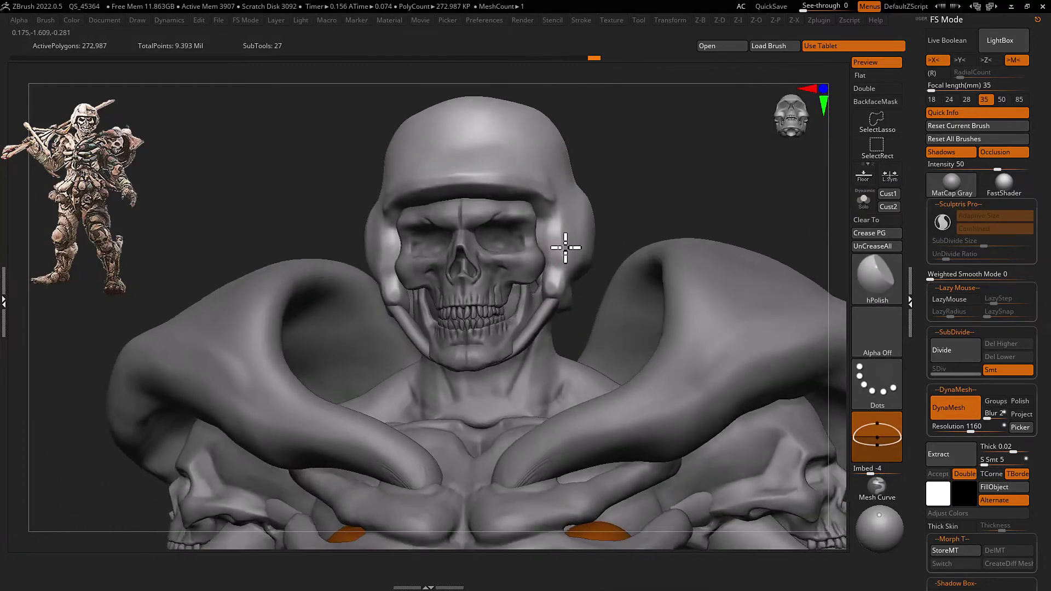
key(ctrl+shift+x)
mouse_move(605, 254)
right_down()
mouse_move(611, 271)
mouse_move(570, 281)
mouse_move(626, 244)
mouse_move(605, 296)
mouse_move(491, 239)
mouse_move(610, 270)
mouse_move(704, 242)
mouse_move(691, 248)
mouse_move(681, 310)
mouse_move(629, 312)
mouse_move(660, 358)
mouse_move(541, 346)
right_up()
Build up and smooth the helmet dome with Clay, hPolish and Standard brushes
key(b)
key(c)
key(l)
key(ctrl+shift+x)
key(ctrl+shift+x)
key(b)
key(h)
key(p)
key(b)
key(s)
key(t)
right_drag(683, 363, 448, 331)
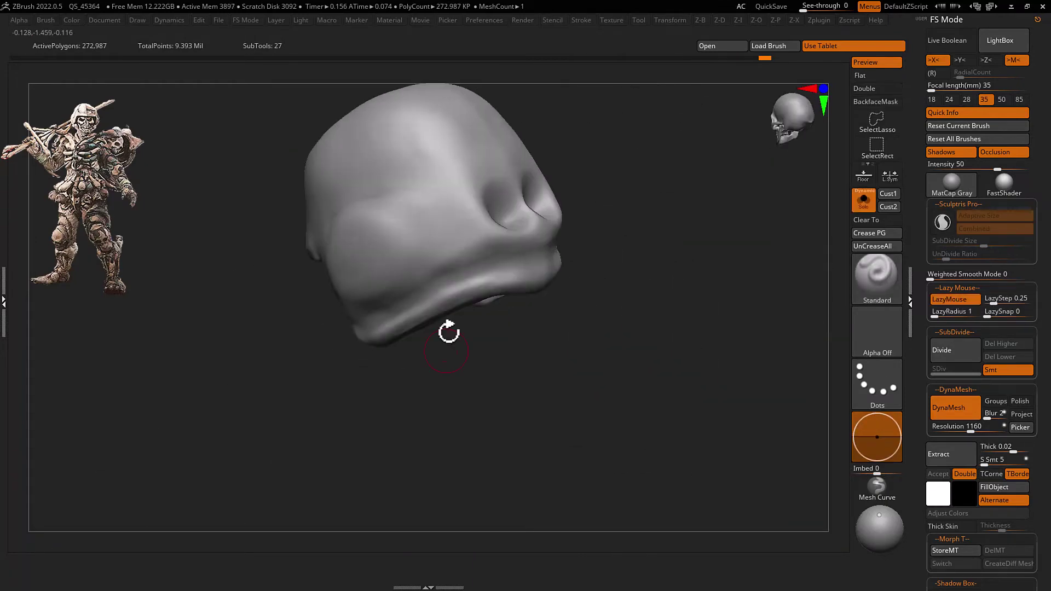
mouse_move(536, 270)
right_down()
mouse_move(468, 322)
mouse_move(605, 240)
mouse_move(545, 275)
mouse_move(525, 188)
mouse_move(544, 237)
mouse_move(434, 274)
mouse_move(552, 253)
mouse_move(577, 201)
right_up()
Crease, flatten and reposition the ear flaps with Dam Standard, Trim Dynamic and Move
key(b)
key(d)
key(s)
key(b)
key(t)
key(d)
mouse_move(554, 239)
right_down()
mouse_move(531, 242)
mouse_move(507, 277)
mouse_move(530, 221)
mouse_move(537, 250)
right_up()
key(b)
key(m)
key(v)
key(ctrl+shift+s)
mouse_move(563, 216)
right_down()
mouse_move(537, 211)
mouse_move(552, 232)
mouse_move(553, 274)
mouse_move(566, 272)
right_up()
Polish and nudge the helmet over the skull, then select the Extract2 piece
key(b)
key(h)
key(p)
key(b)
key(m)
key(v)
alt+click(563, 274)
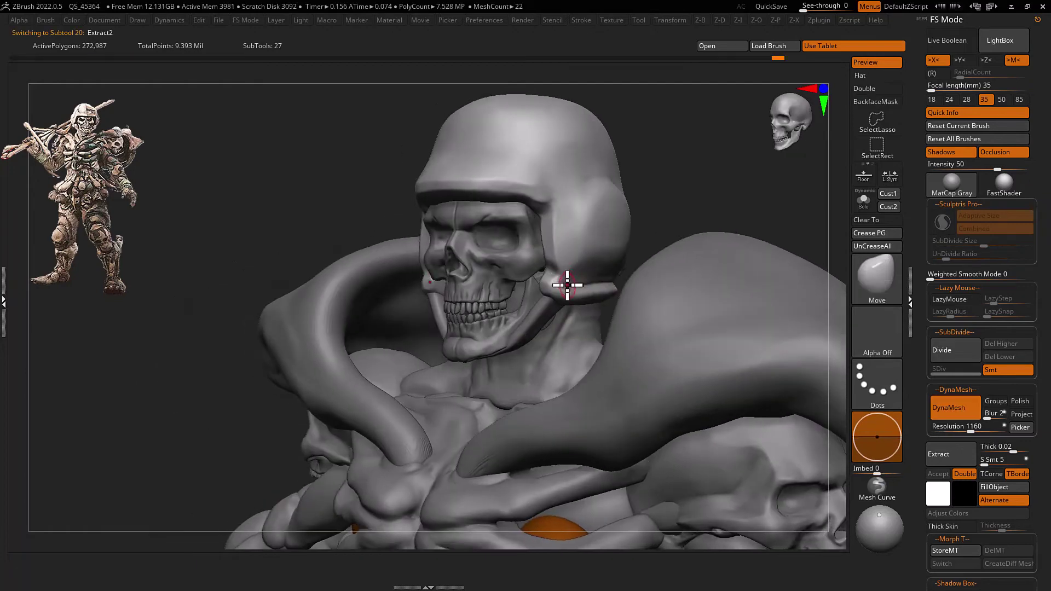
Isolate the helmet with a soft Standard brush active, then make the Extract1 piece active
key(b)
click(549, 433)
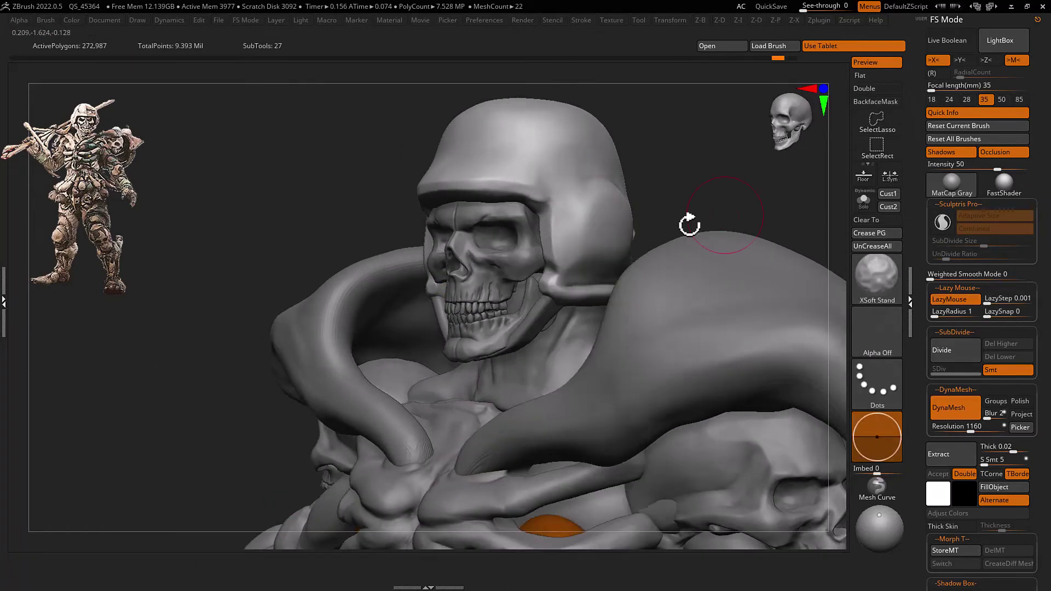
key(ctrl+shift+s)
mouse_move(534, 294)
right_down()
mouse_move(634, 272)
mouse_move(650, 286)
mouse_move(640, 329)
right_up()
key(ctrl+shift+s)
key(b)
key(m)
key(v)
alt+click(600, 287)
Re-select Extract2 and isolate the helmet, switching between DamStandard, Move and Standard brushes
key(b)
key(d)
key(s)
alt+click(600, 285)
key(ctrl+shift+s)
key(ctrl+shift+s)
key(b)
key(m)
key(v)
key(b)
click(640, 375)
mouse_move(639, 245)
right_down()
mouse_move(647, 228)
mouse_move(664, 277)
mouse_move(692, 180)
mouse_move(702, 202)
right_up()
key(ctrl+shift+s)
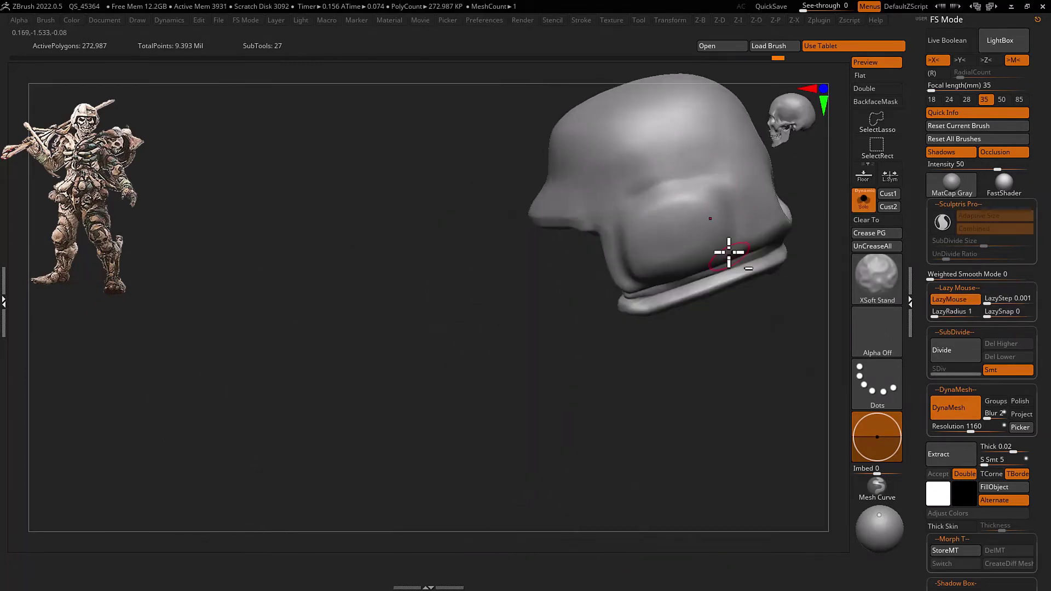
mouse_move(732, 247)
right_down()
mouse_move(697, 270)
mouse_move(733, 241)
right_up()
Orbit the helmet through side, top and tilted views with Move and Planar brushes
key(b)
key(m)
key(v)
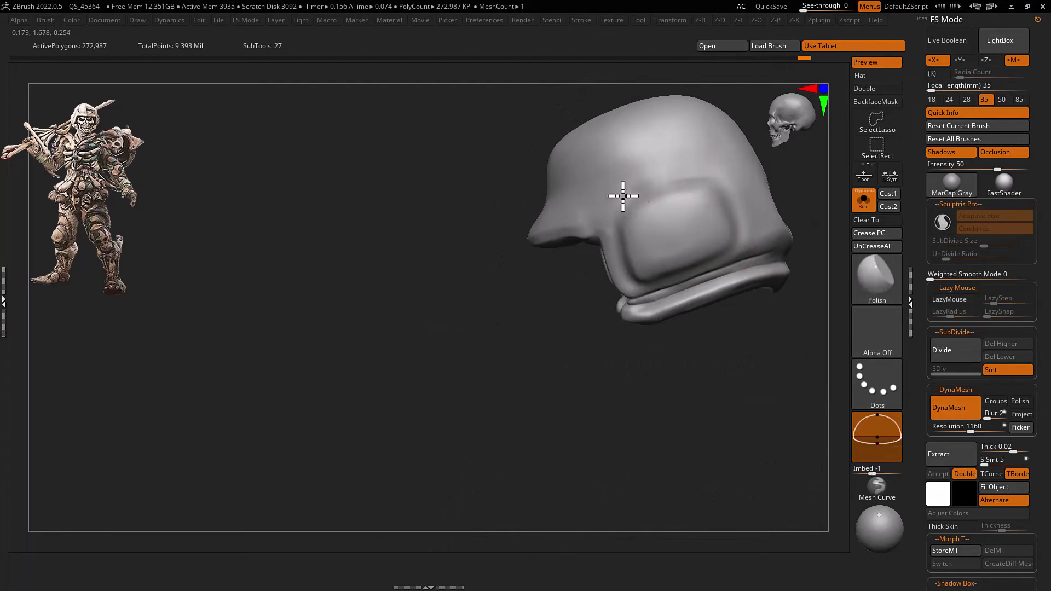
right_drag(623, 196, 585, 218)
right_drag(631, 284, 686, 207)
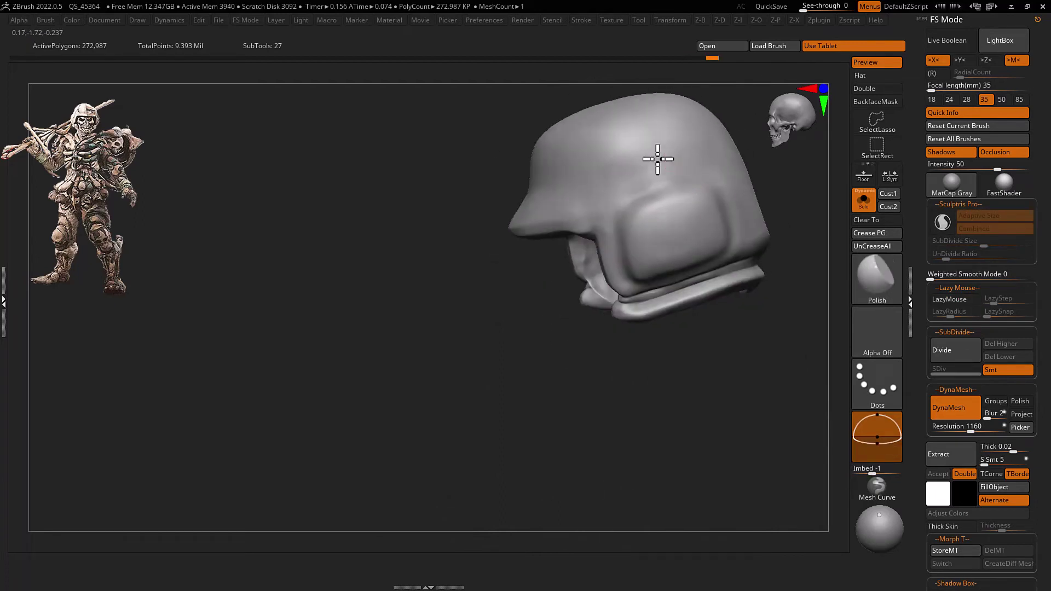
mouse_move(657, 158)
right_down()
mouse_move(737, 222)
mouse_move(634, 270)
right_up()
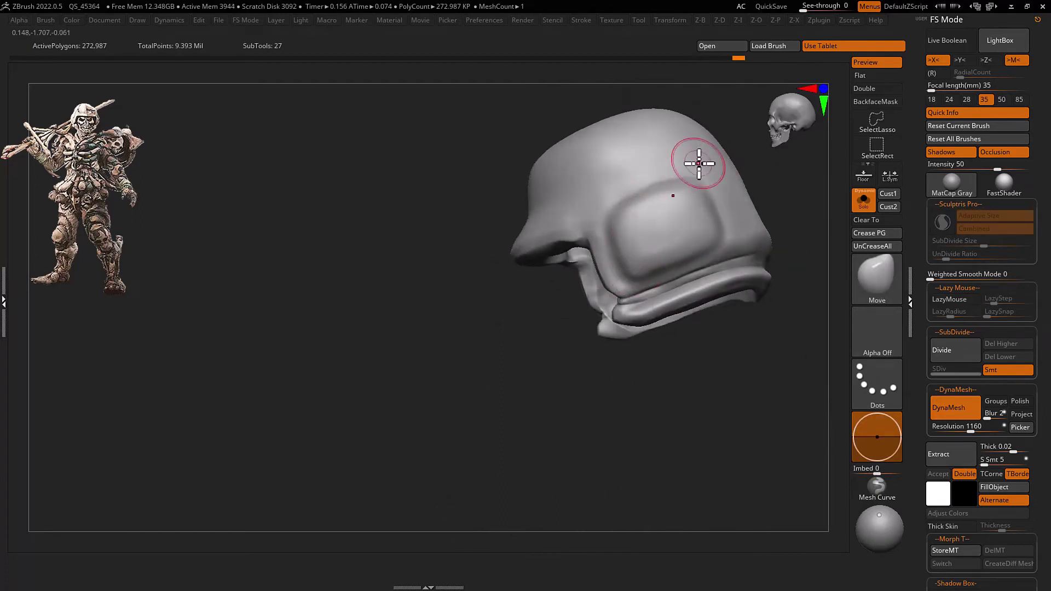
mouse_move(699, 163)
right_down()
mouse_move(721, 241)
mouse_move(725, 202)
mouse_move(709, 185)
mouse_move(540, 228)
mouse_move(580, 244)
mouse_move(561, 244)
mouse_move(586, 286)
mouse_move(565, 237)
mouse_move(580, 241)
right_up()
key(b)
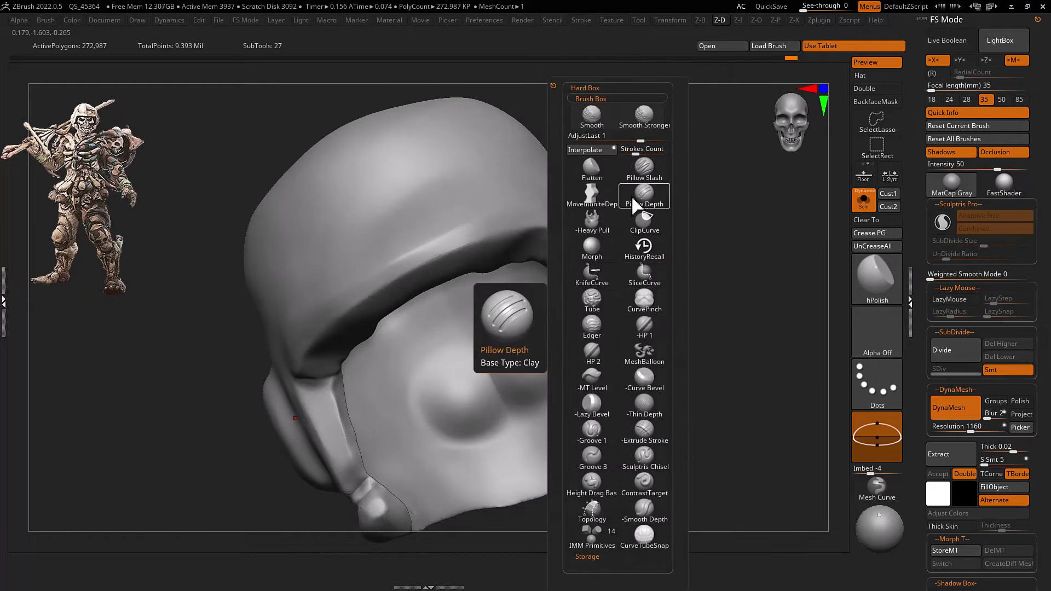
key(b)
key(p)
key(l)
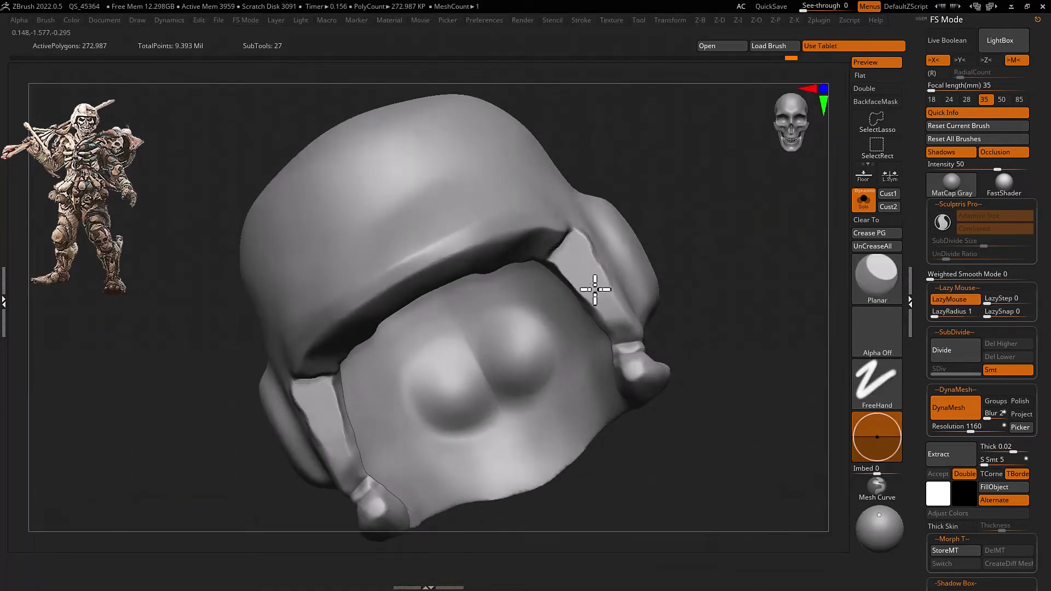
mouse_move(595, 290)
right_down()
mouse_move(629, 272)
mouse_move(606, 244)
mouse_move(538, 247)
mouse_move(554, 263)
mouse_move(559, 246)
mouse_move(543, 265)
mouse_move(394, 277)
mouse_move(544, 228)
mouse_move(581, 192)
mouse_move(509, 231)
mouse_move(617, 247)
mouse_move(604, 282)
mouse_move(603, 219)
right_up()
Polish the helmet with hPolish, then make the skull SubTool 14 active
key(b)
key(h)
key(p)
key(alt+s)
key(alt+s)
mouse_move(575, 276)
right_down()
mouse_move(519, 447)
mouse_move(573, 287)
right_up()
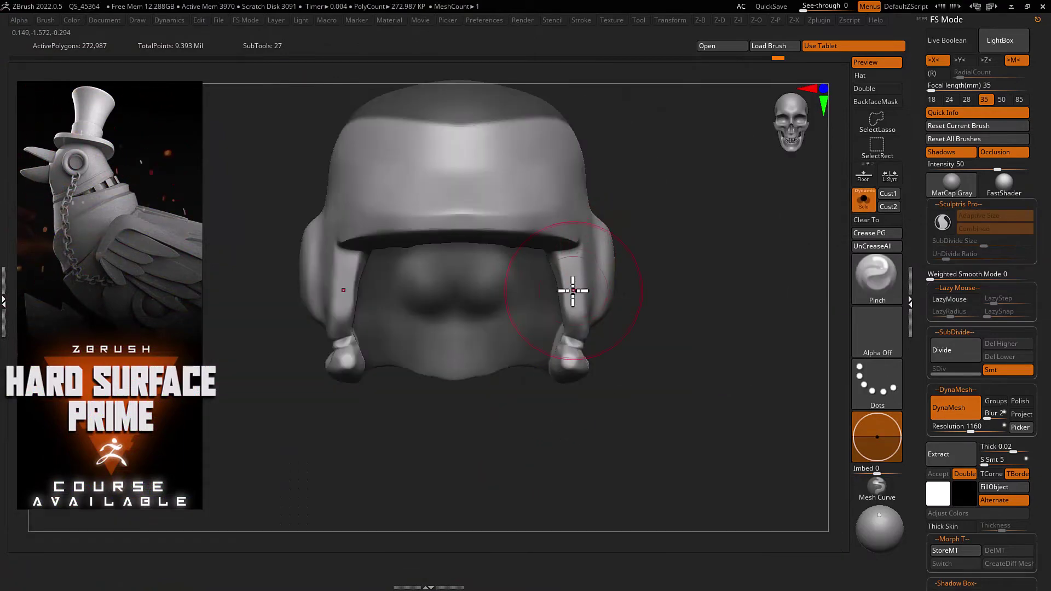
key(alt+s)
key(b)
click(562, 290)
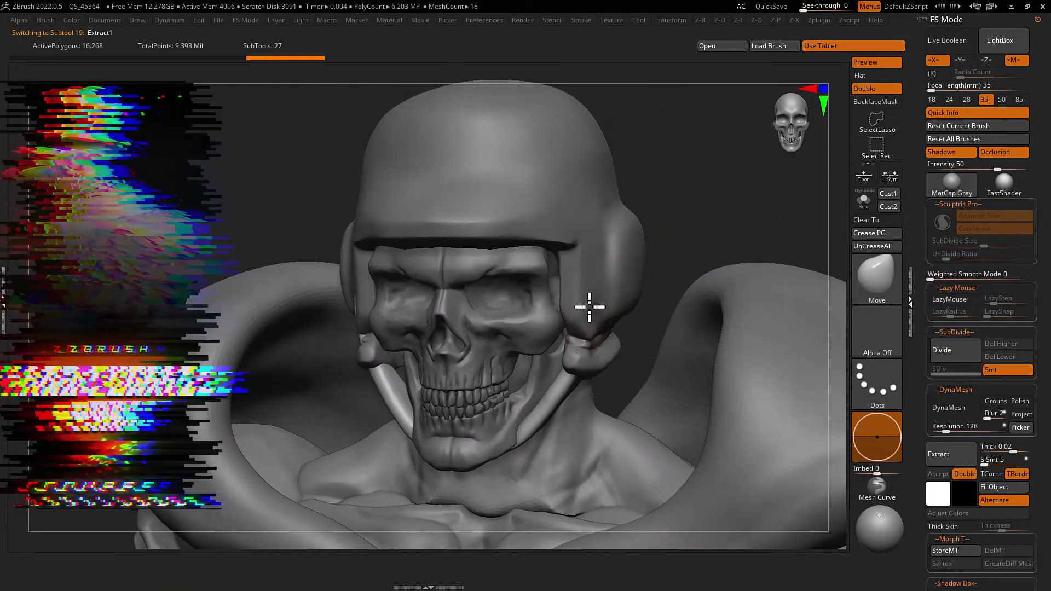
alt+click(571, 298)
Nudge the jaw strap with the Move brush and make the Extract1 ring active
key(alt+s)
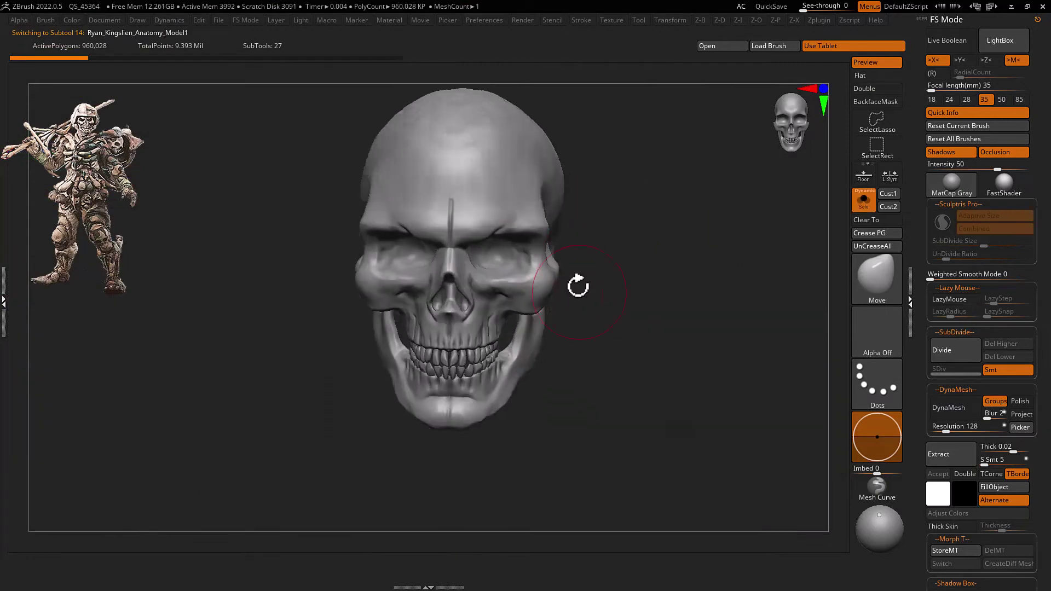
key(alt+s)
key(b)
key(c)
key(b)
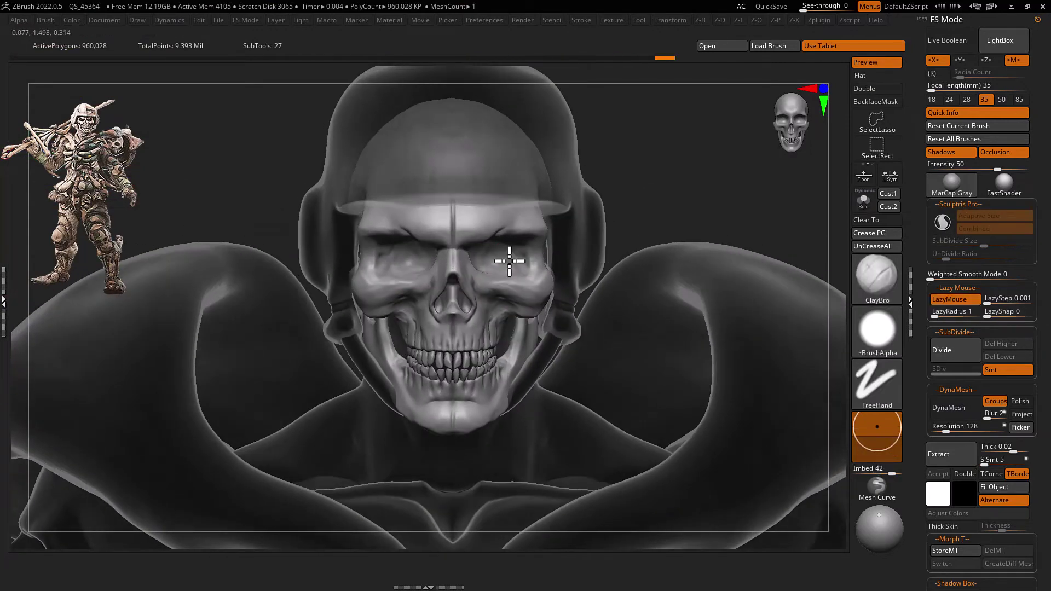
key(b)
key(m)
key(i)
drag(500, 314, 517, 289)
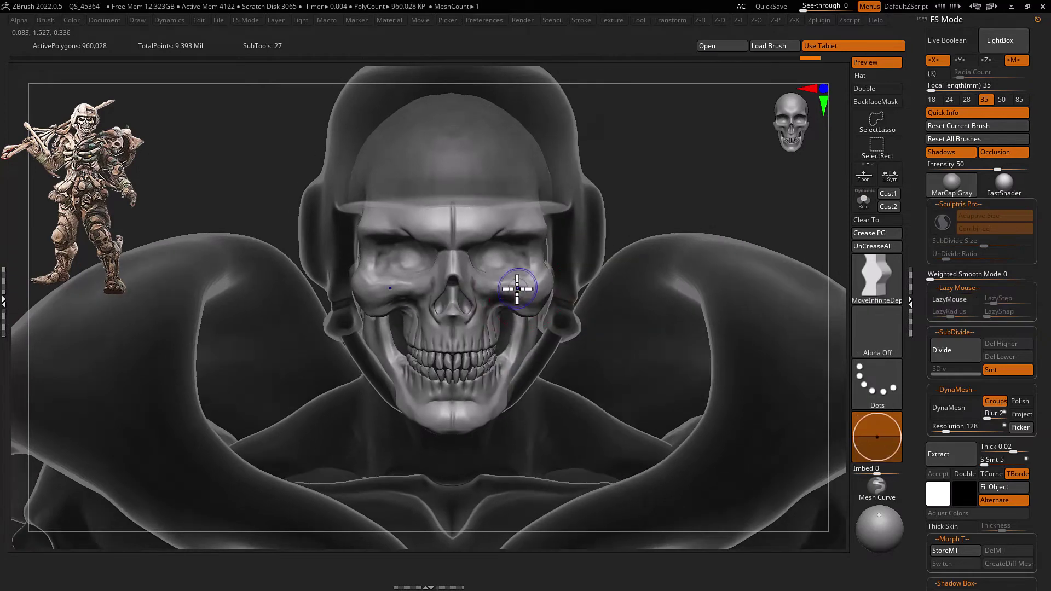
right_drag(499, 335, 482, 294)
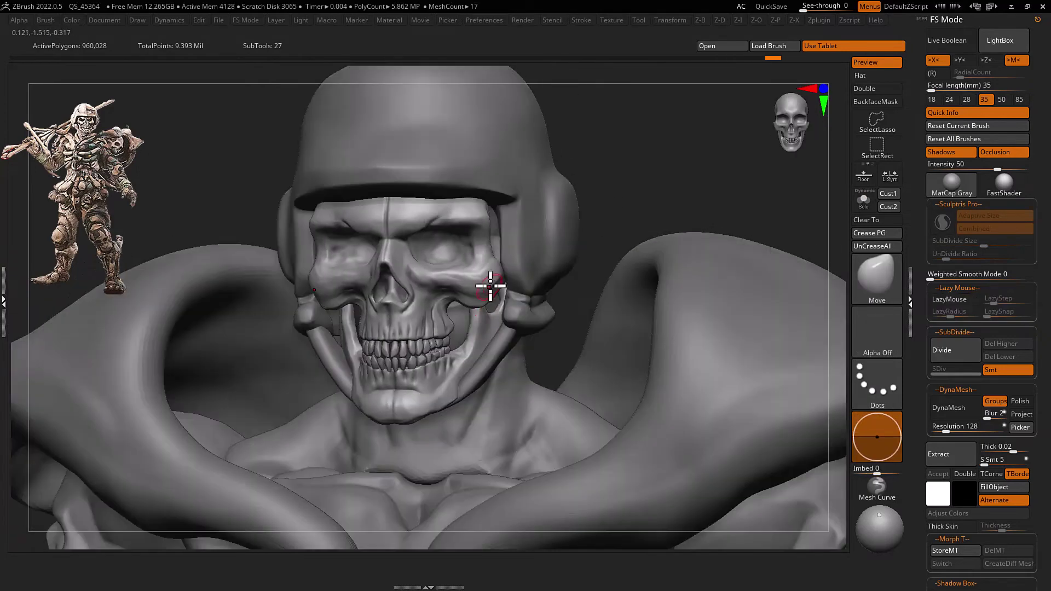
alt+click(502, 327)
right_drag(502, 328, 450, 376)
Solo the Extract1 ring and shape it with Inflate and Pinch brushes
key(ctrl+alt+s)
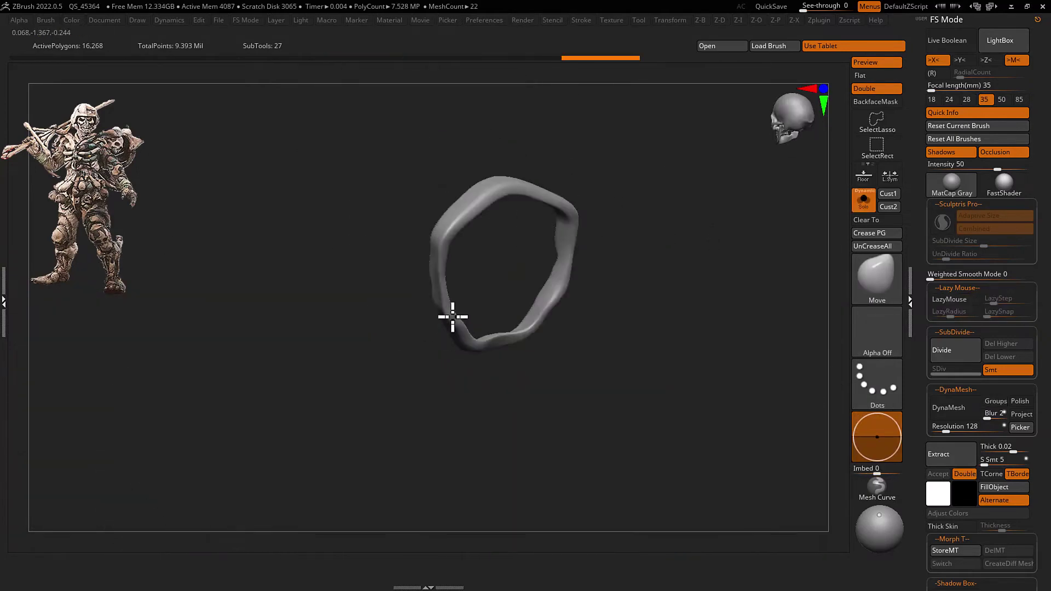
key(b)
key(i)
key(n)
ctrl+right_drag(485, 333, 502, 310)
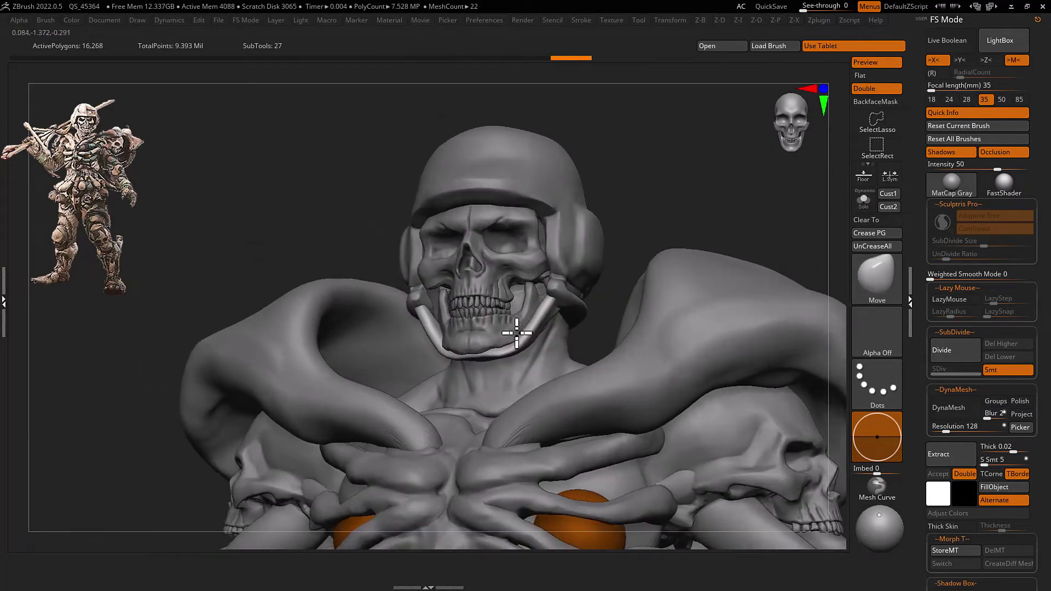
key(b)
key(i)
key(n)
mouse_move(543, 263)
right_down()
mouse_move(460, 326)
mouse_move(570, 244)
mouse_move(547, 216)
mouse_move(553, 206)
mouse_move(580, 237)
mouse_move(554, 227)
mouse_move(518, 237)
mouse_move(596, 305)
mouse_move(507, 254)
mouse_move(617, 220)
mouse_move(564, 256)
right_up()
key(ctrl+alt+s)
key(b)
key(p)
key(i)
Smooth the ring with hPolish, Flatten and TrimDynamic brushes and hide the wireframe
key(b)
key(h)
key(p)
key(ctrl+alt+s)
key(b)
key(f)
key(l)
key(b)
key(t)
key(d)
key(shift+f)
key(ctrl+alt+s)
Mirror And Weld the jaw ring via the custom menu, then refine it with Clay and TrimDynamic
key(space)
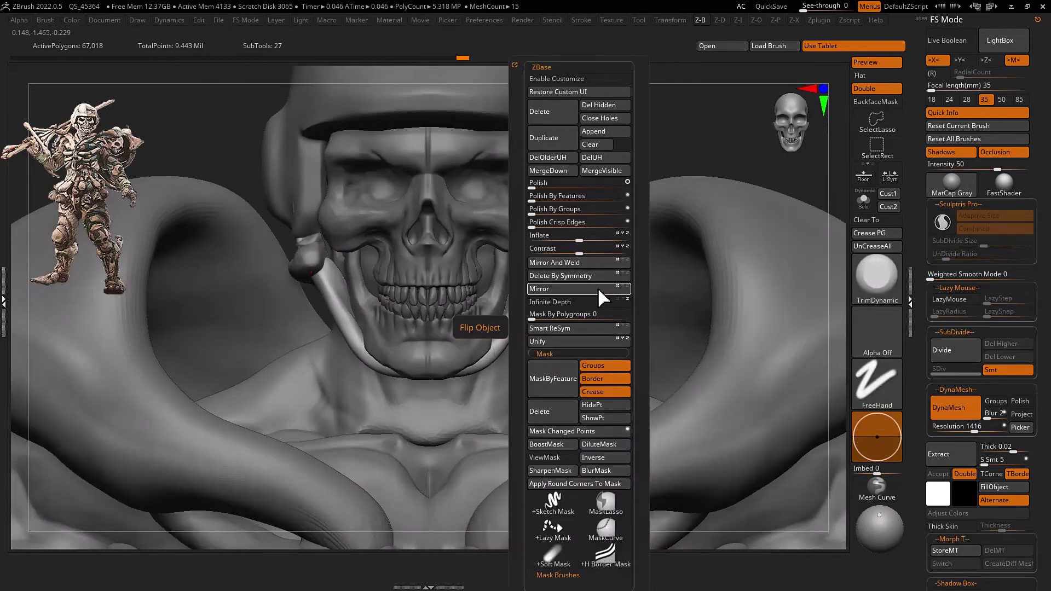
click(600, 263)
key(b)
key(c)
key(l)
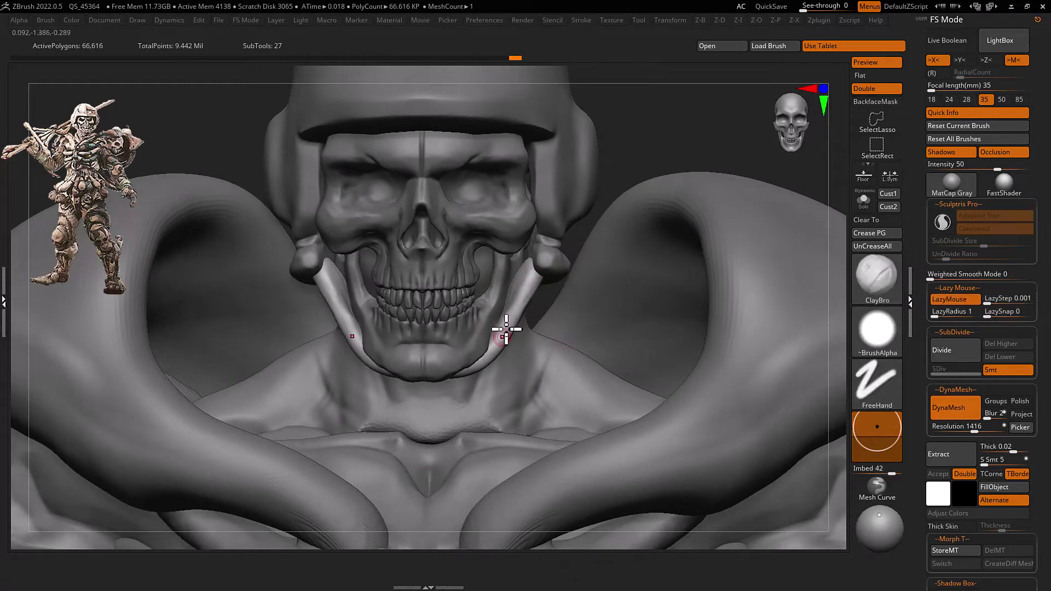
key(ctrl+alt+s)
right_drag(501, 304, 486, 254)
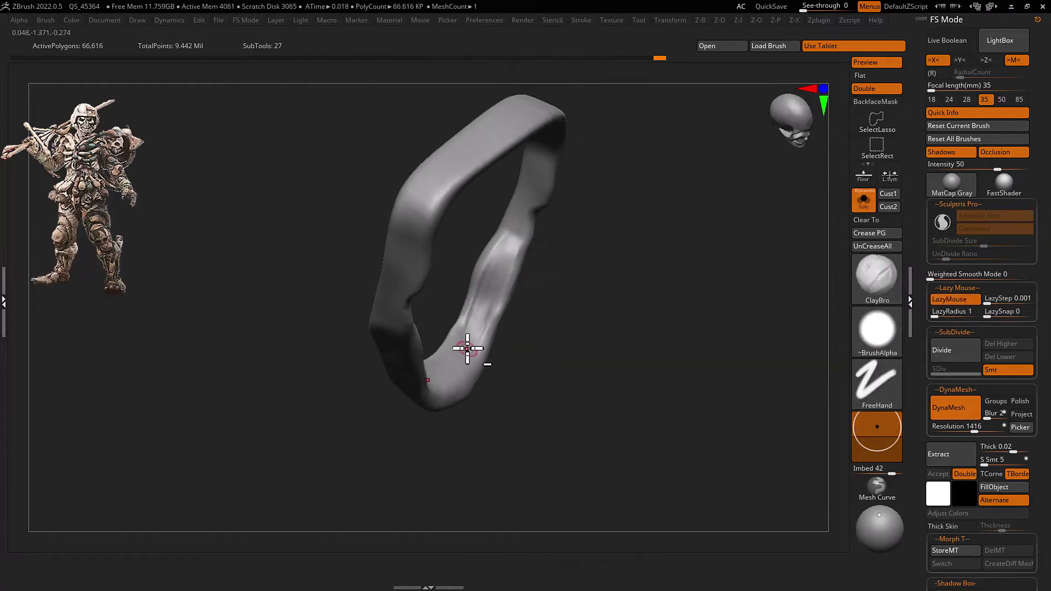
key(ctrl+alt+s)
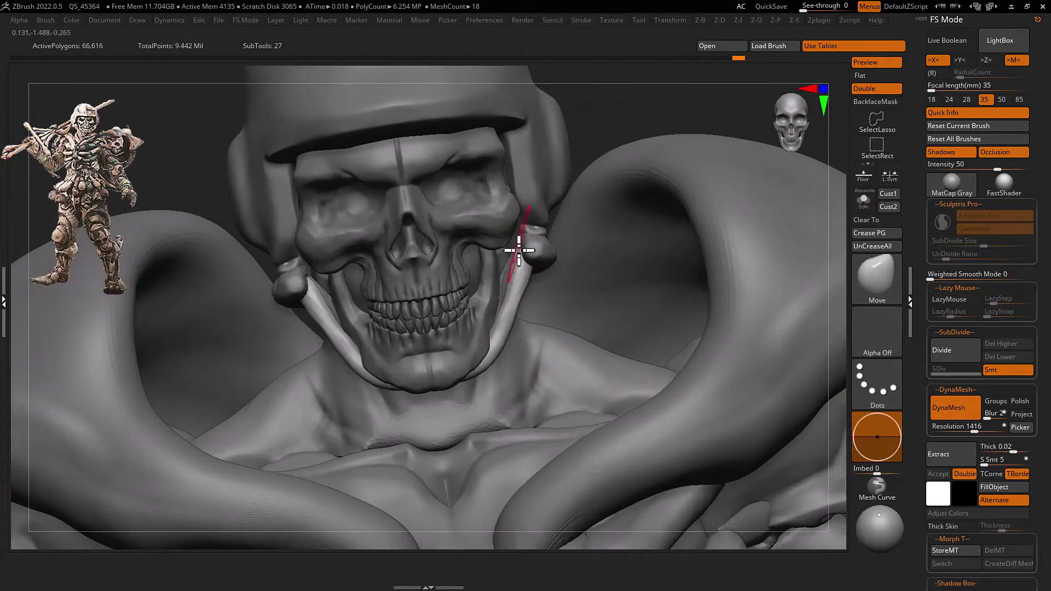
key(b)
key(t)
key(d)
mouse_move(516, 246)
right_down()
mouse_move(507, 347)
mouse_move(461, 362)
right_up()
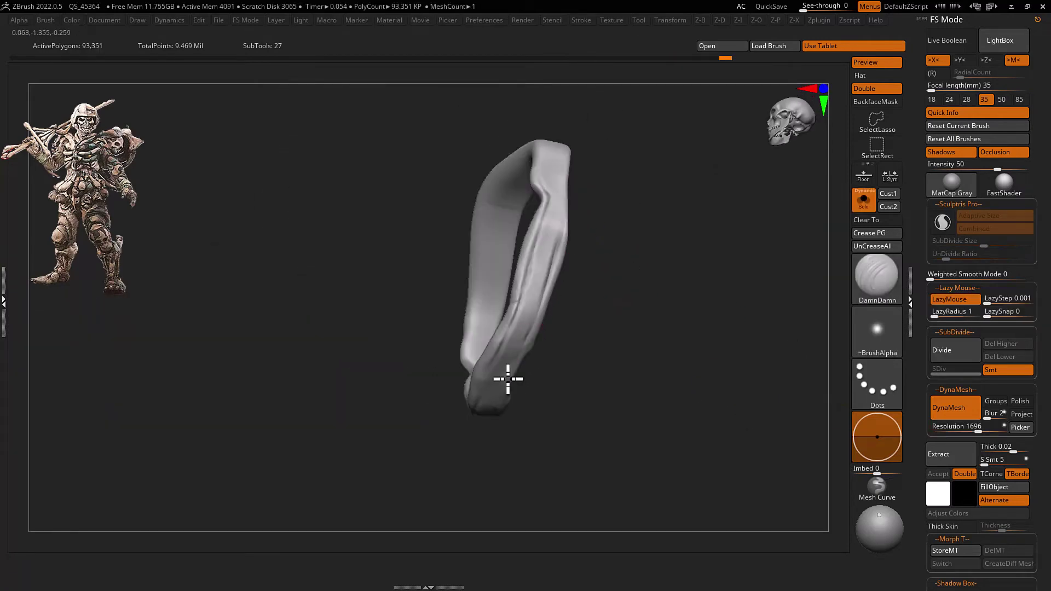
drag(570, 196, 636, 207)
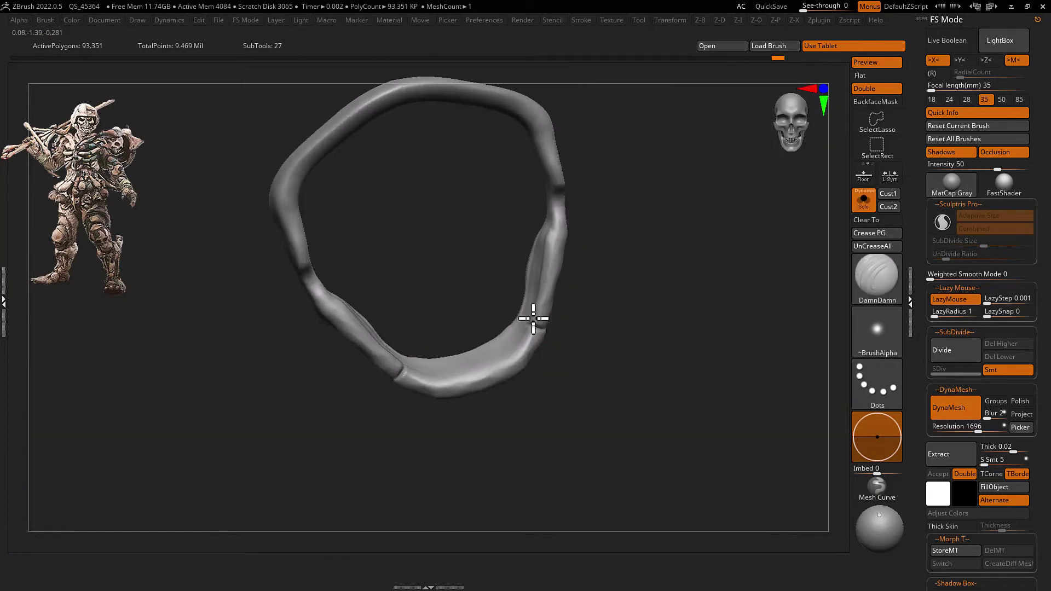
Orbit the helmet back to front view, then solo and frame the bare skull
drag(535, 315, 542, 339)
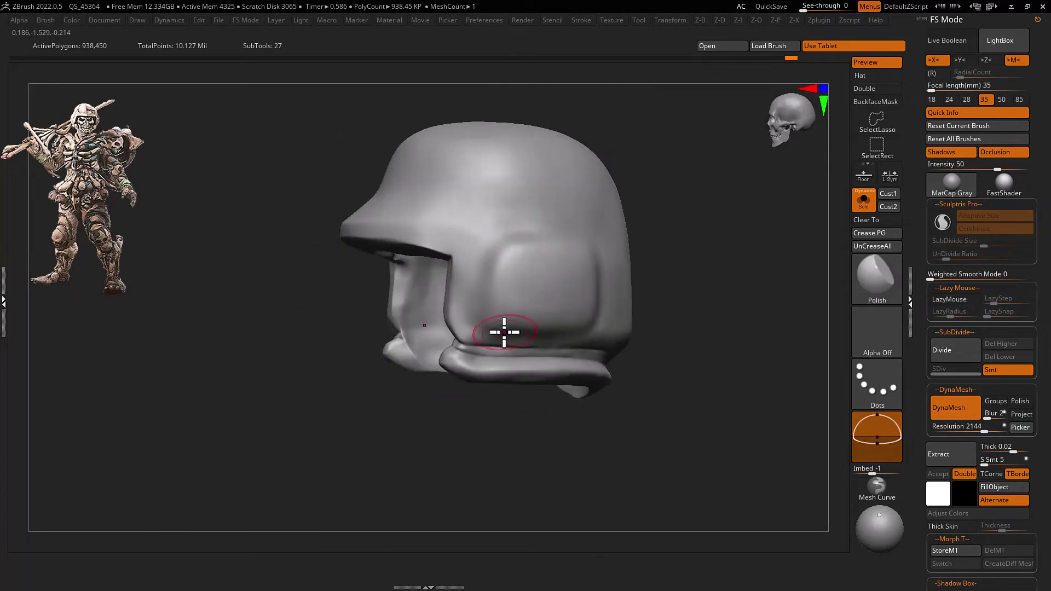
mouse_move(546, 311)
right_down()
mouse_move(564, 251)
mouse_move(510, 361)
right_up()
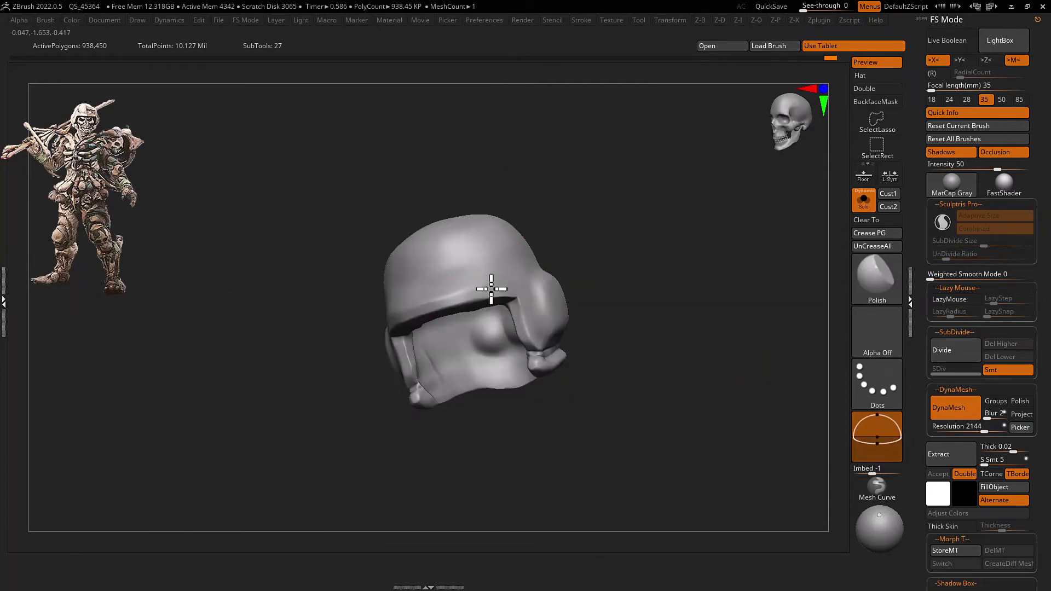
mouse_move(491, 289)
right_down()
mouse_move(463, 305)
mouse_move(535, 300)
right_up()
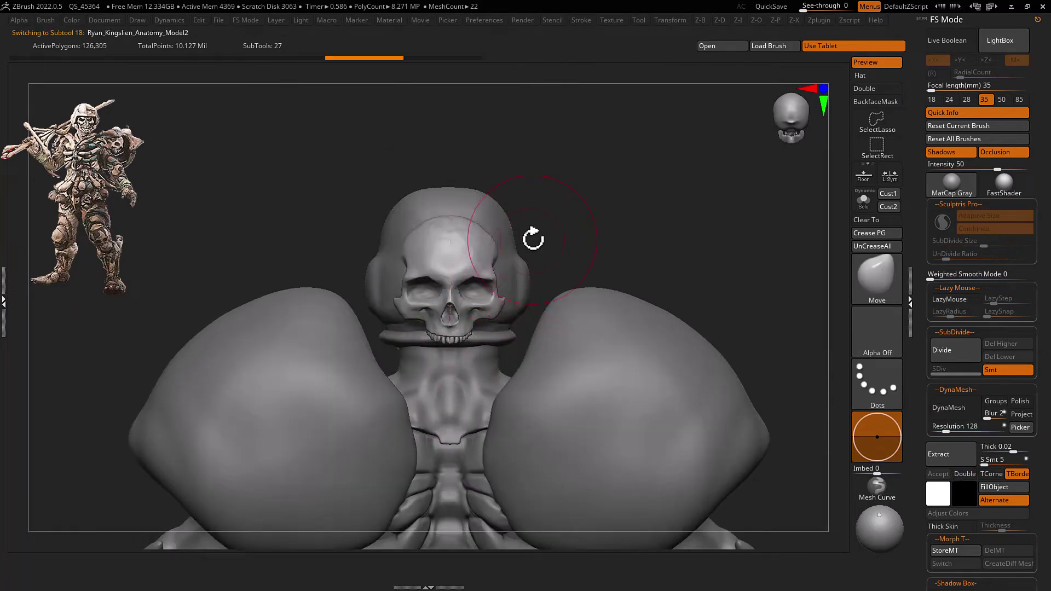
key(shift+alt+s)
key(f)
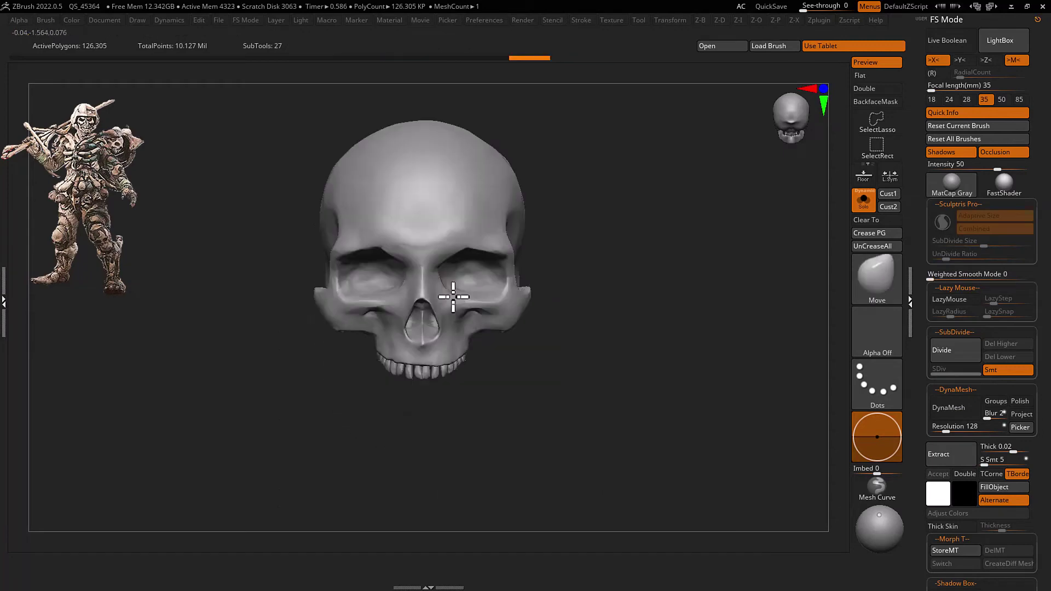
click(707, 268)
text(1200)
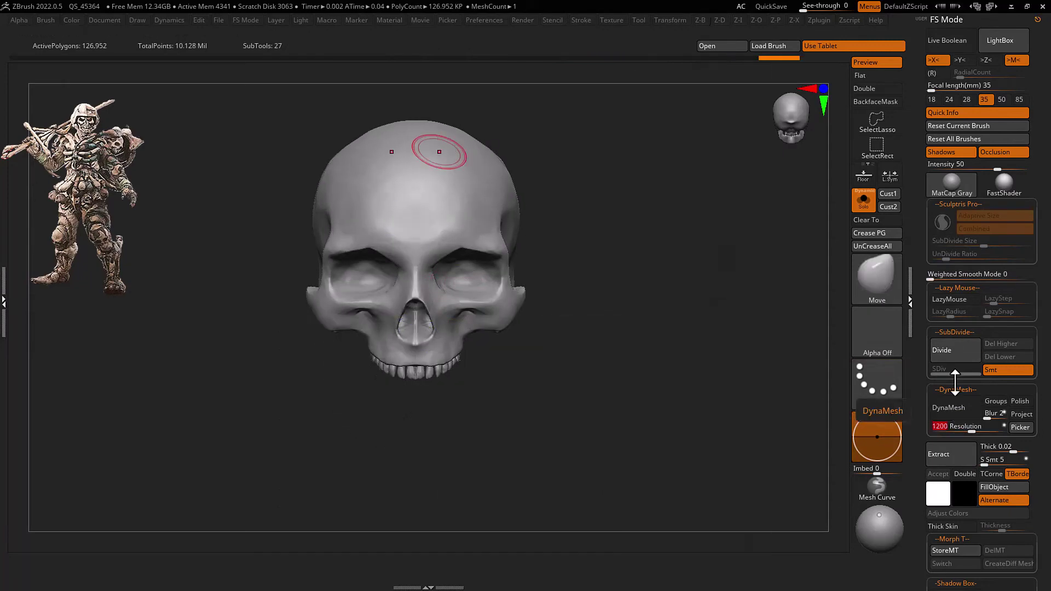
DynaMesh the skull to about 447,000 polygons and inspect the teeth by hiding and showing them
click(966, 407)
drag(480, 269, 608, 236)
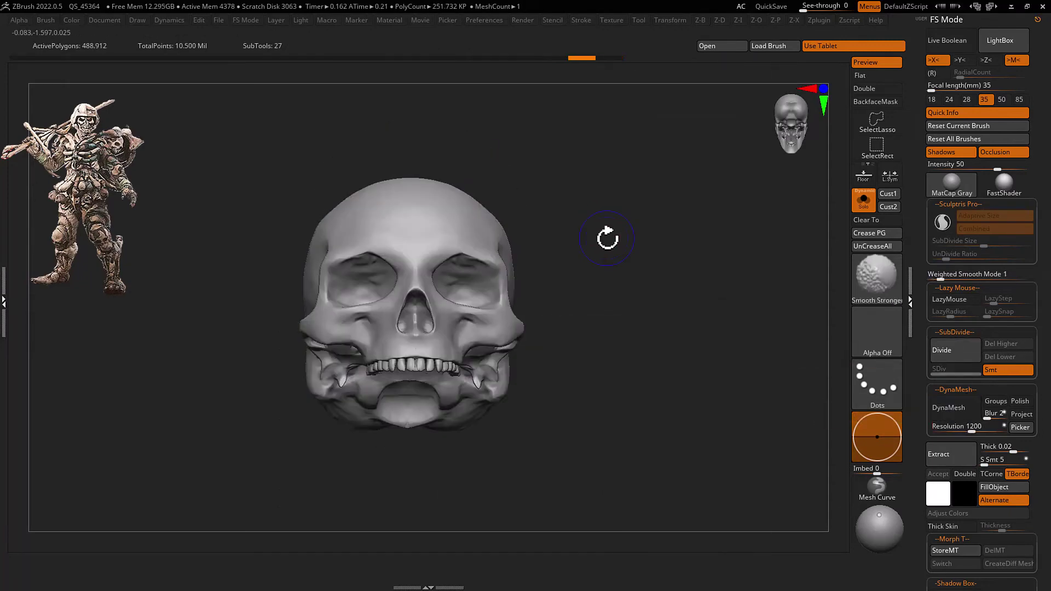
key(w)
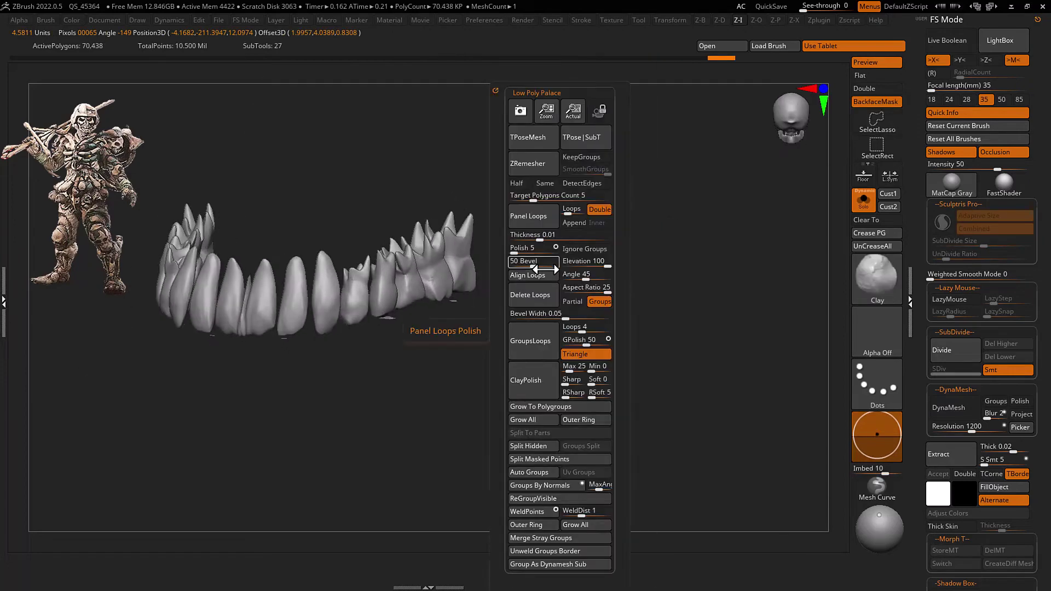
key(shift+f)
mouse_move(526, 289)
mouse_down()
mouse_move(399, 403)
mouse_move(411, 338)
mouse_up()
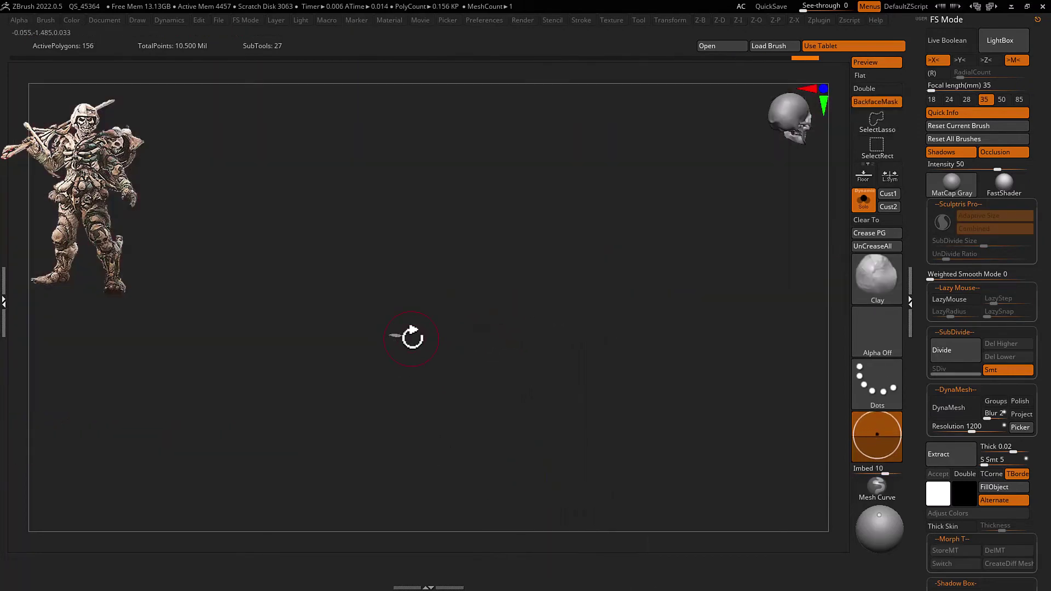
ctrl+shift+click(403, 354)
mouse_move(340, 359)
mouse_down()
mouse_move(228, 357)
mouse_move(357, 324)
mouse_move(382, 450)
mouse_move(474, 331)
mouse_move(477, 341)
mouse_move(469, 277)
mouse_move(275, 237)
mouse_move(564, 423)
mouse_move(615, 334)
mouse_move(698, 372)
mouse_move(664, 392)
mouse_up()
ctrl+shift+click(652, 247)
mouse_move(652, 247)
mouse_down()
mouse_move(582, 352)
mouse_move(530, 300)
mouse_move(554, 329)
mouse_up()
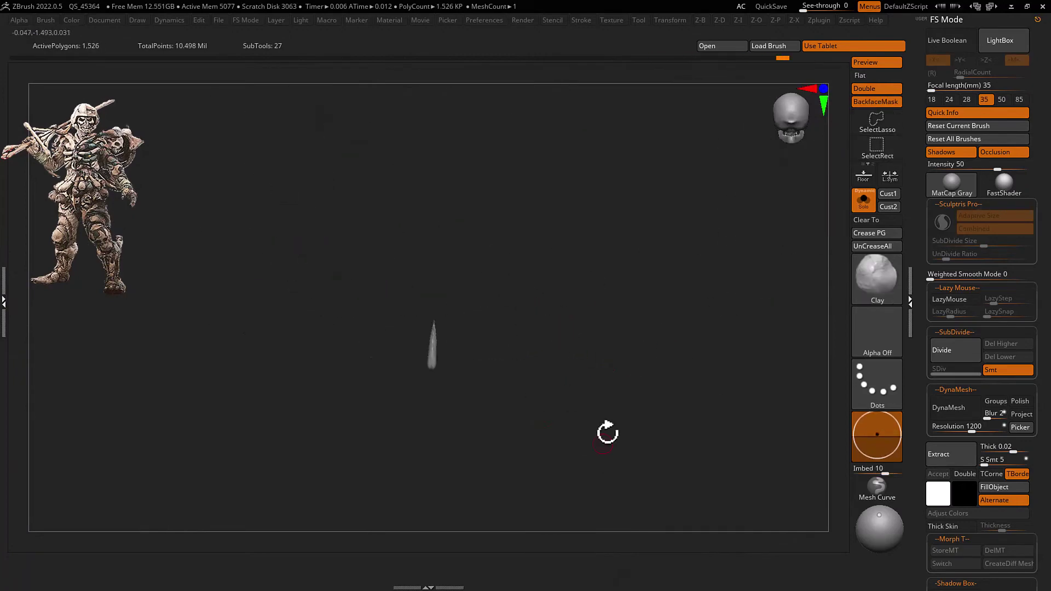
ctrl+shift+click(607, 432)
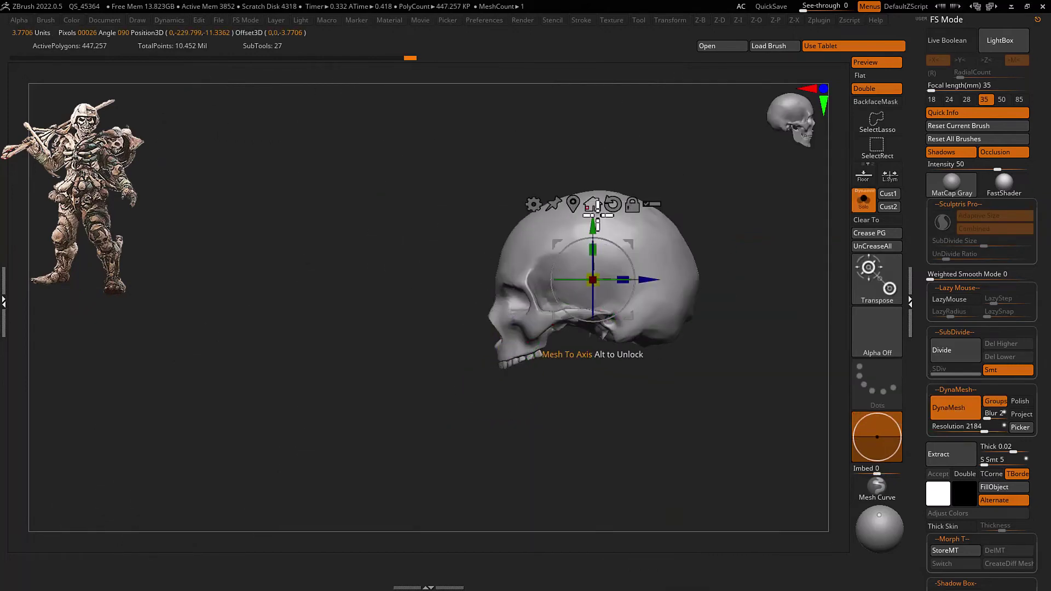
Show all other parts again and orbit around the skull
key(shift+ctrl+s)
drag(582, 312, 525, 238)
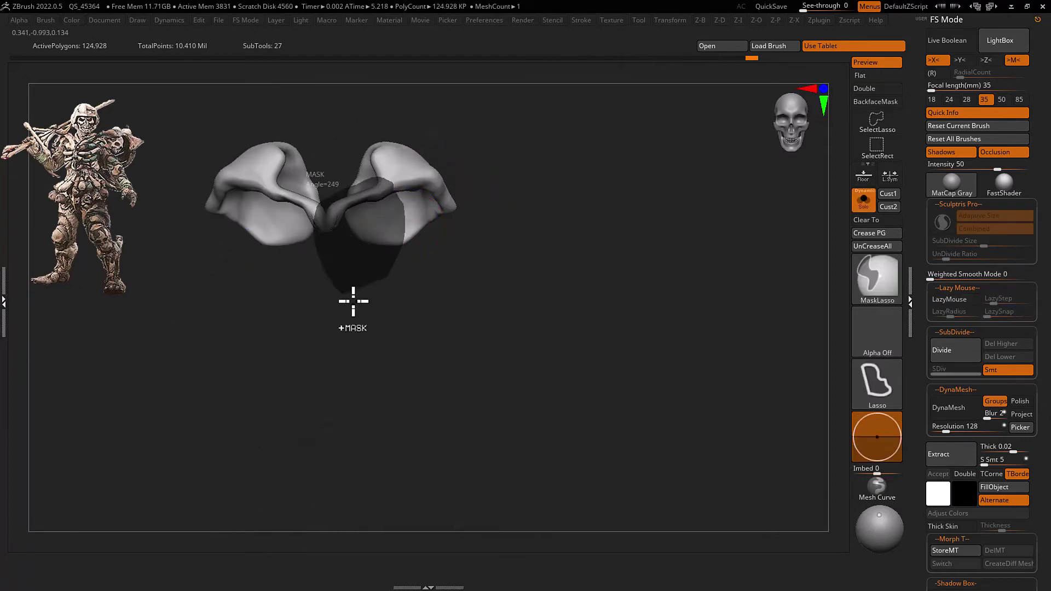
Raise the pads' DynaMesh resolution and build the chest strap with Inflate and Clay brushes
drag(978, 420, 965, 425)
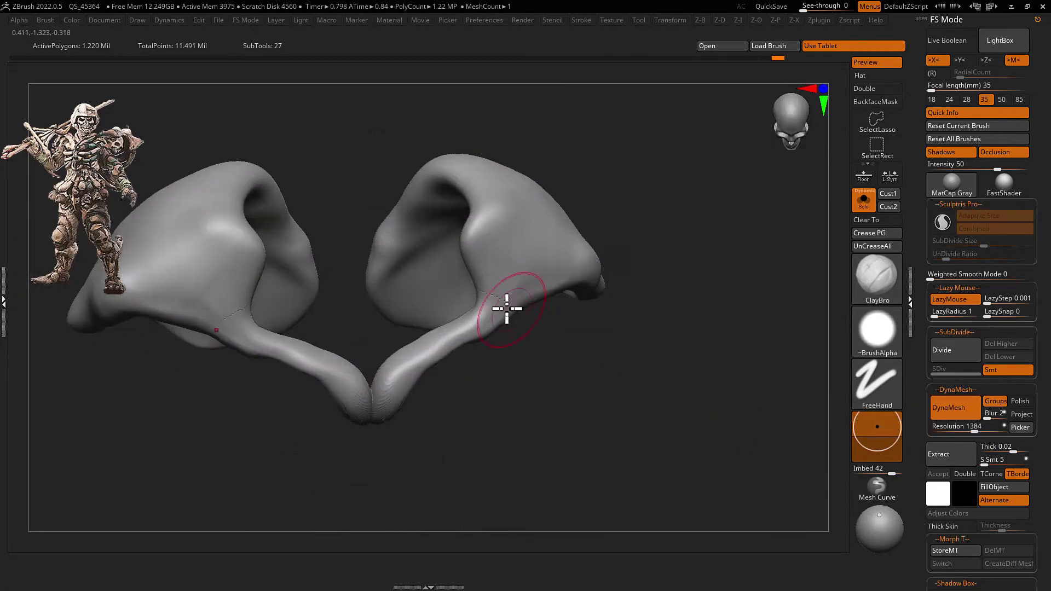
mouse_move(529, 353)
mouse_down()
mouse_move(463, 338)
mouse_move(524, 306)
mouse_move(493, 321)
mouse_move(528, 317)
mouse_move(500, 314)
mouse_move(487, 299)
mouse_move(479, 333)
mouse_move(462, 294)
mouse_move(483, 307)
mouse_move(481, 334)
mouse_move(469, 305)
mouse_move(481, 305)
mouse_move(446, 314)
mouse_move(460, 322)
mouse_move(457, 312)
mouse_move(504, 308)
mouse_move(486, 331)
mouse_up()
key(b)
key(i)
key(n)
key(b)
key(c)
key(l)
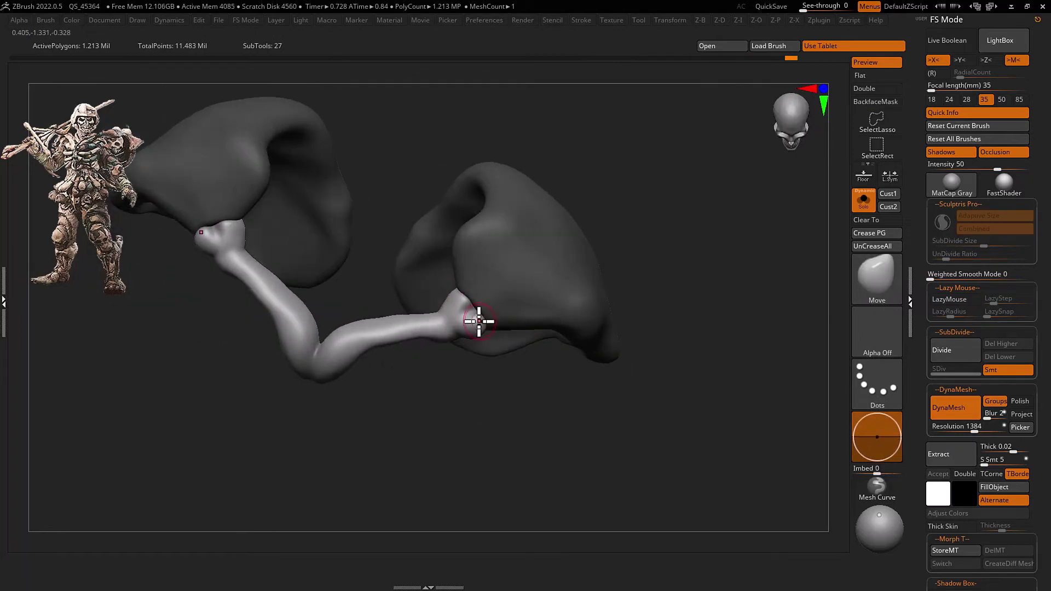
mouse_move(479, 334)
right_down()
mouse_move(497, 347)
mouse_move(473, 319)
right_up()
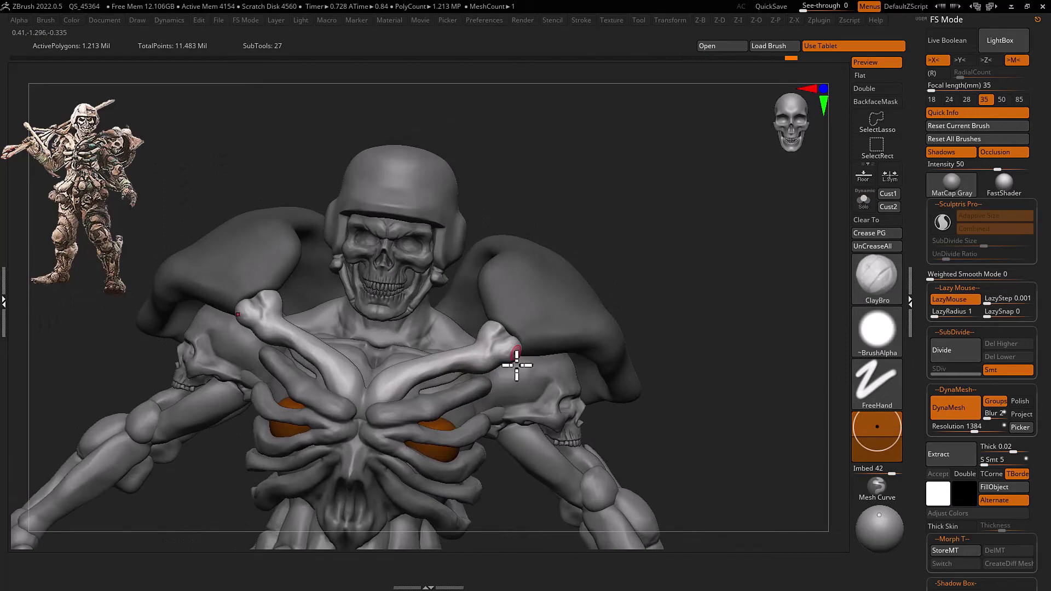
Rotate around the chest to inspect the shoulder pads, undoing recent edits and picking the Move brush
right_drag(517, 364, 473, 364)
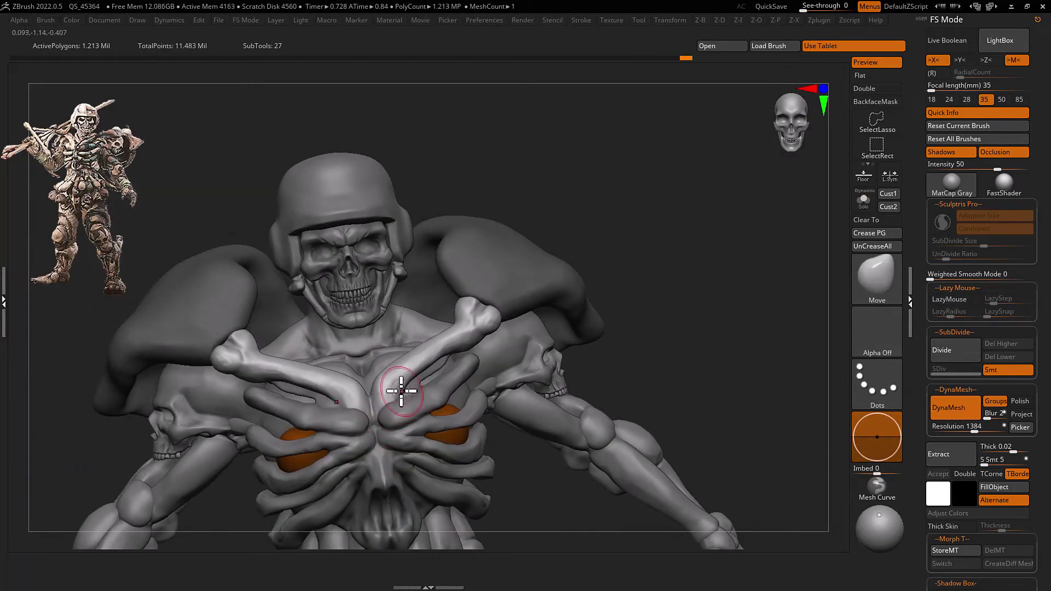
mouse_move(404, 383)
right_down()
mouse_move(427, 380)
mouse_move(402, 358)
right_up()
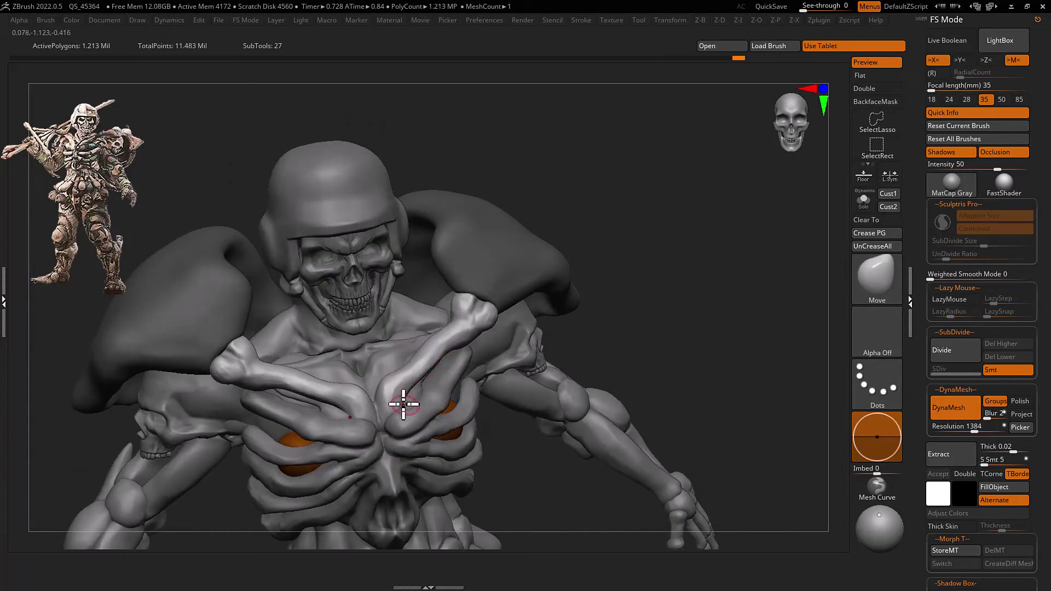
mouse_move(403, 404)
right_down()
mouse_move(403, 414)
mouse_move(448, 359)
mouse_move(498, 267)
right_up()
key(ctrl+z)
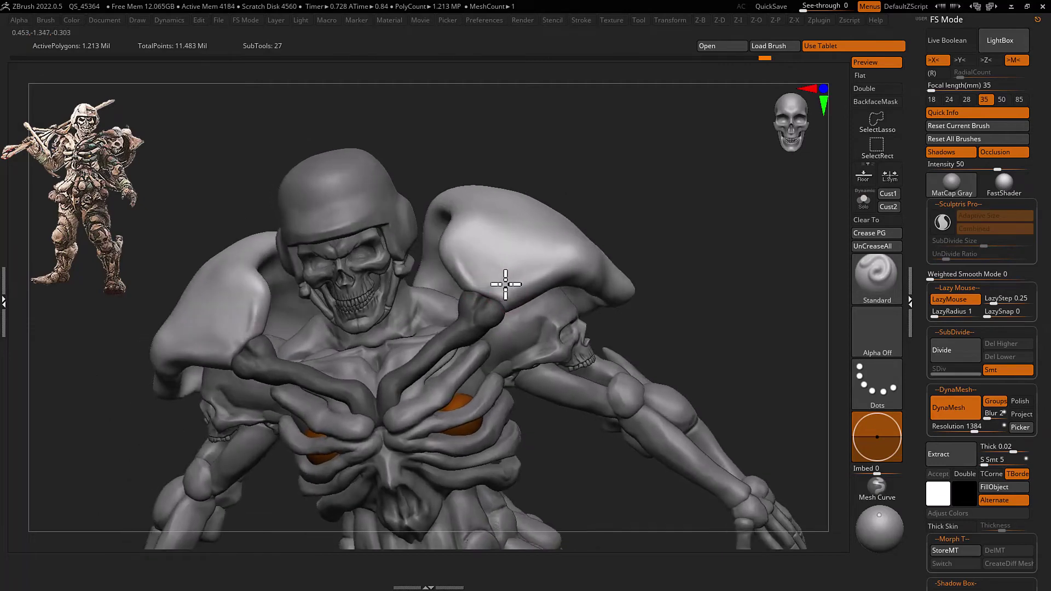
key(ctrl+z)
key(b)
key(m)
key(v)
key(ctrl+z)
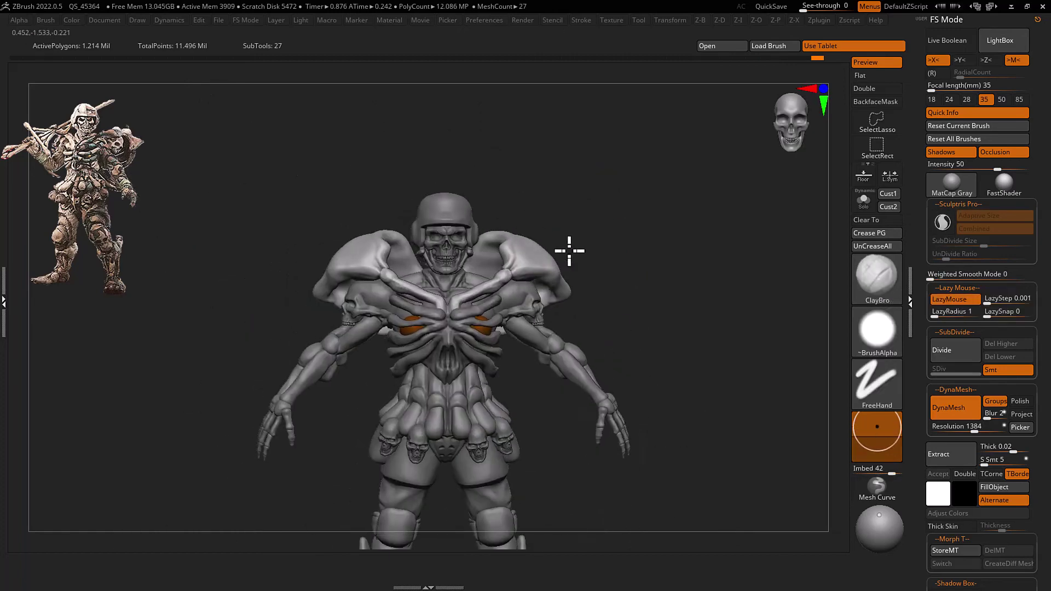
Orbit behind the model and build up the shoulder pads' backs with ClayBuildup
mouse_move(586, 257)
mouse_down()
mouse_move(570, 272)
mouse_move(591, 256)
mouse_up()
mouse_move(513, 242)
mouse_down()
mouse_move(542, 292)
mouse_move(518, 279)
mouse_up()
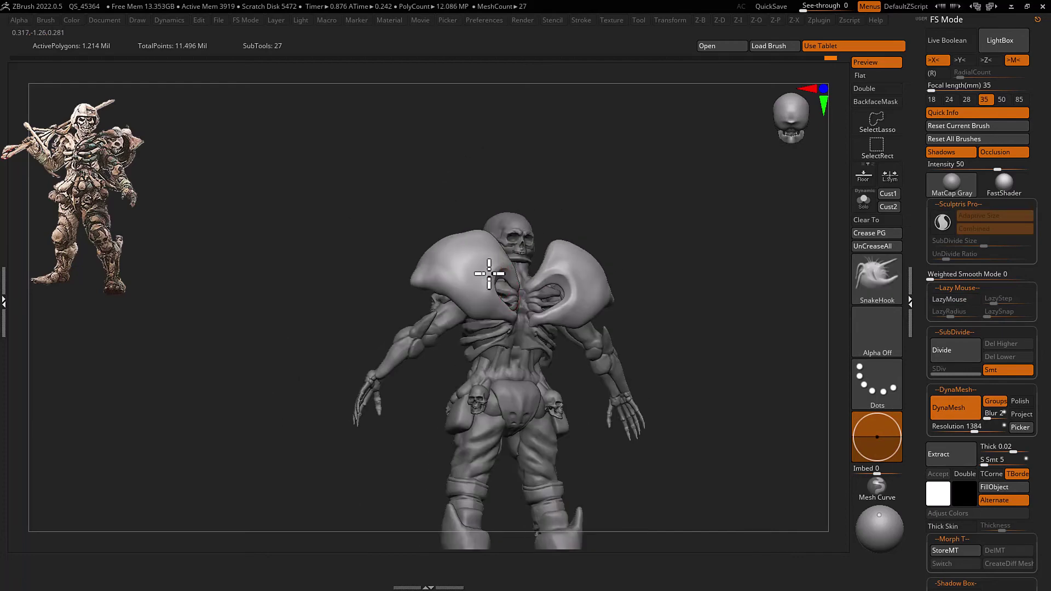
mouse_move(486, 273)
mouse_down()
mouse_move(466, 264)
mouse_move(482, 291)
mouse_move(387, 277)
mouse_move(434, 342)
mouse_move(501, 300)
mouse_move(504, 325)
mouse_up()
key(b)
key(c)
key(b)
Carve crease lines into the rear of the shoulder pads with DamStandard
key(b)
key(d)
key(s)
key(b)
key(d)
key(s)
mouse_move(509, 315)
right_down()
mouse_move(496, 258)
mouse_move(481, 293)
mouse_move(493, 335)
mouse_move(504, 307)
mouse_move(496, 241)
mouse_move(528, 216)
mouse_move(524, 296)
mouse_move(549, 279)
mouse_move(511, 298)
mouse_move(537, 296)
mouse_move(536, 285)
mouse_move(538, 326)
mouse_move(554, 317)
mouse_move(598, 328)
mouse_move(633, 297)
mouse_move(615, 347)
mouse_move(638, 281)
mouse_move(616, 292)
mouse_move(474, 277)
mouse_move(563, 300)
mouse_move(511, 307)
mouse_move(535, 286)
mouse_move(533, 272)
mouse_move(535, 356)
mouse_move(502, 345)
mouse_move(567, 343)
mouse_move(542, 341)
mouse_move(563, 380)
mouse_move(699, 312)
mouse_move(567, 337)
right_up()
Add clay with the Clay brush and pull the pad backs snug with Move
key(b)
key(c)
key(l)
key(b)
key(m)
key(v)
key(b)
Solo the shoulder pads and sculpt them with Clay from several angles
key(c)
key(l)
alt+click(669, 294)
key(ctrl+shift+s)
mouse_move(669, 293)
right_down()
mouse_move(673, 274)
mouse_move(637, 277)
right_up()
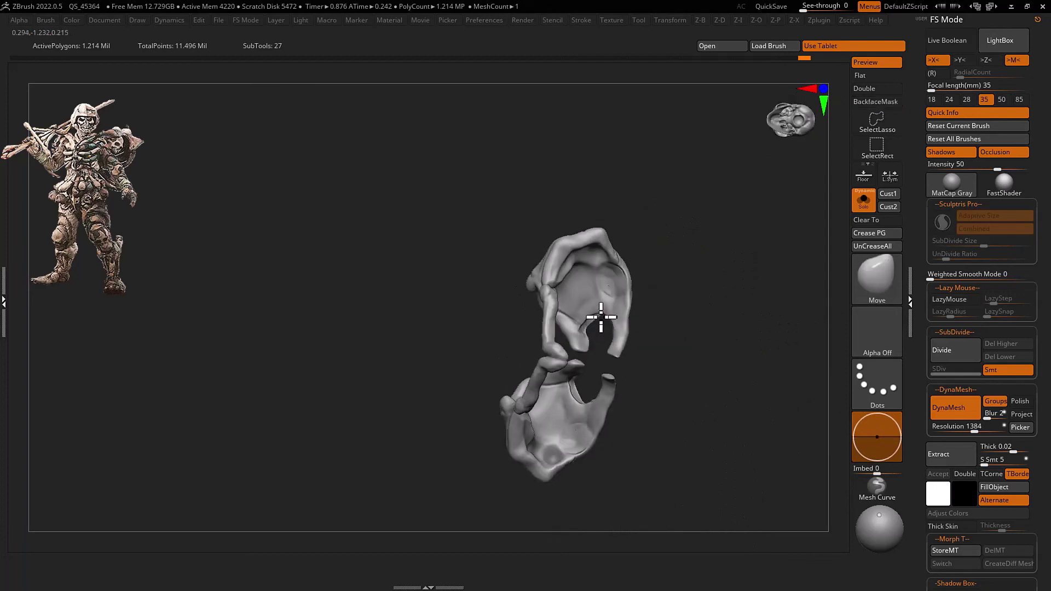
mouse_move(537, 259)
right_down()
mouse_move(530, 298)
mouse_move(535, 251)
mouse_move(544, 265)
mouse_move(518, 306)
mouse_move(515, 392)
right_up()
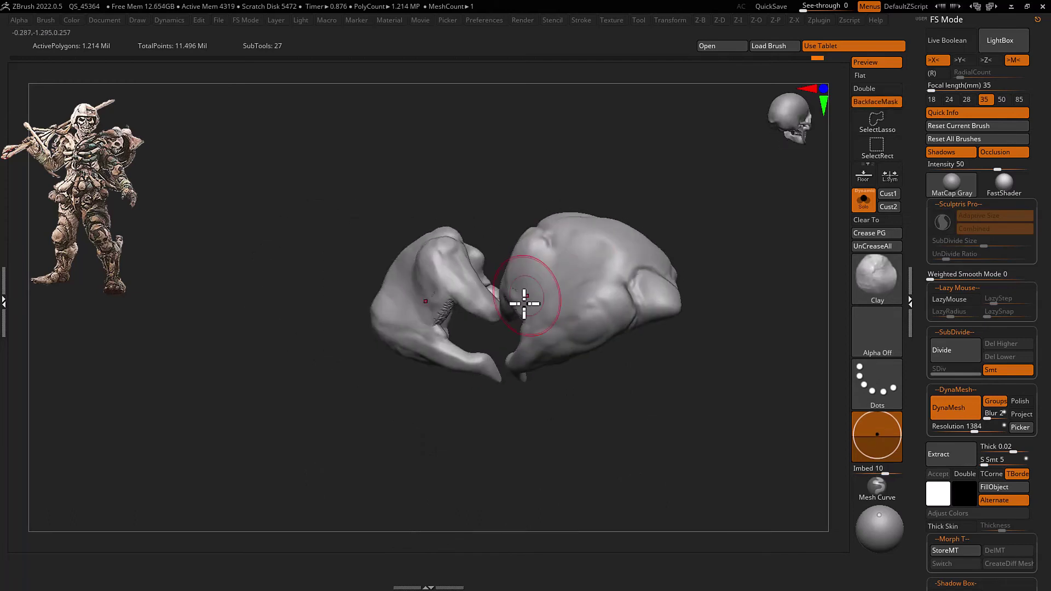
mouse_move(524, 303)
right_down()
mouse_move(624, 281)
mouse_move(540, 277)
mouse_move(580, 254)
mouse_move(597, 266)
mouse_move(648, 261)
mouse_move(591, 253)
mouse_move(575, 286)
mouse_move(612, 275)
mouse_move(629, 211)
mouse_move(614, 227)
mouse_move(628, 234)
mouse_move(619, 251)
right_up()
Reshape the shoulder pads with Move, toggling Solo to compare them against the skeleton
key(alt+s)
key(b)
key(m)
key(v)
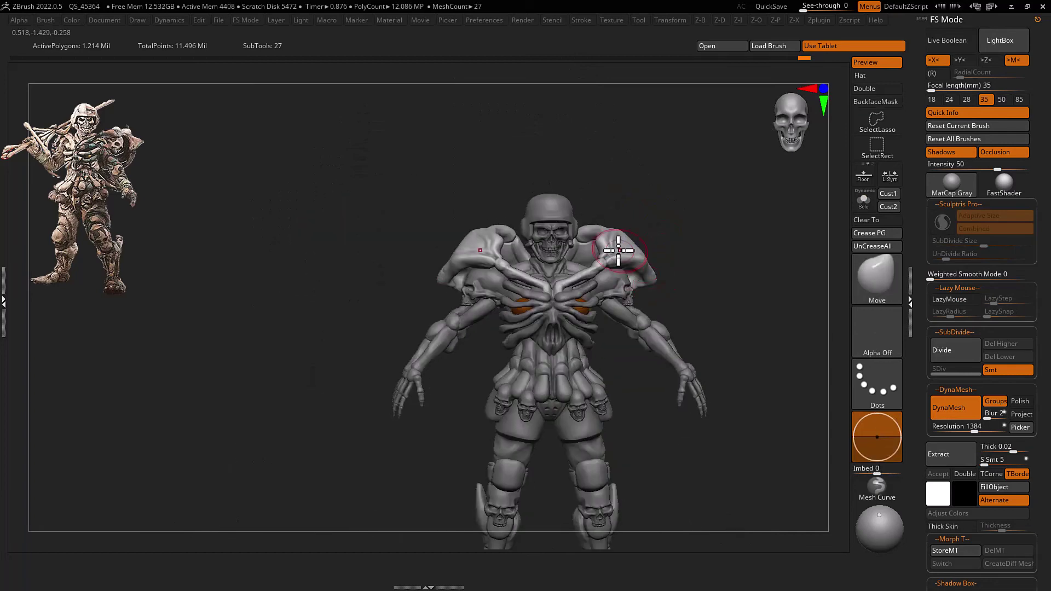
key(alt+s)
key(Down)
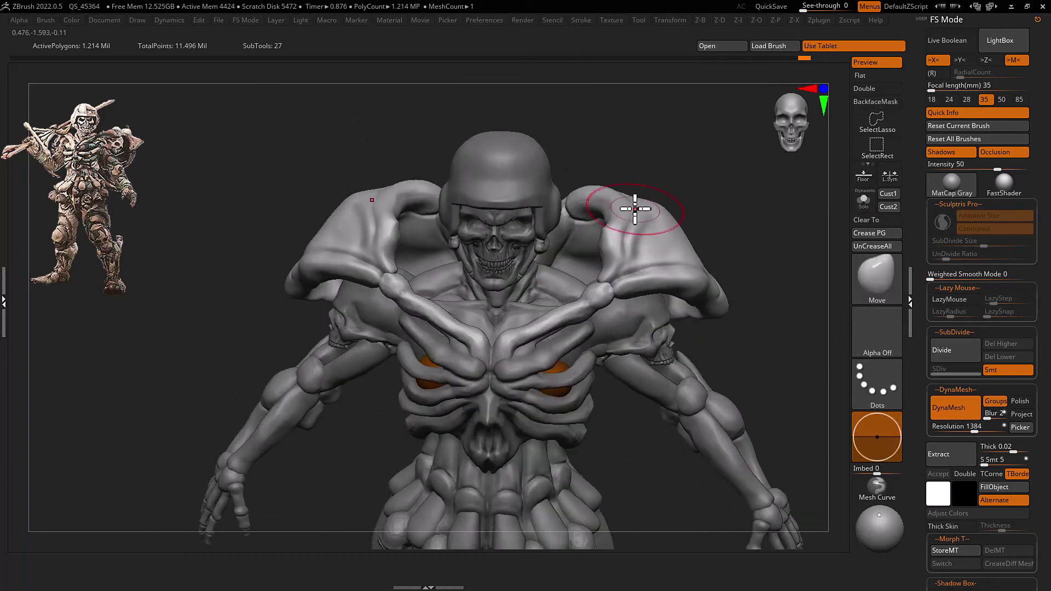
key(alt+s)
mouse_move(673, 251)
right_down()
mouse_move(633, 282)
mouse_move(606, 278)
mouse_move(635, 239)
mouse_move(576, 235)
mouse_move(631, 270)
mouse_move(675, 235)
mouse_move(641, 400)
right_up()
Pinch the pads' inner edges tighter and Polish them smooth, masking part of one pad
key(b)
key(p)
key(i)
key(b)
key(p)
key(o)
key(ctrl)
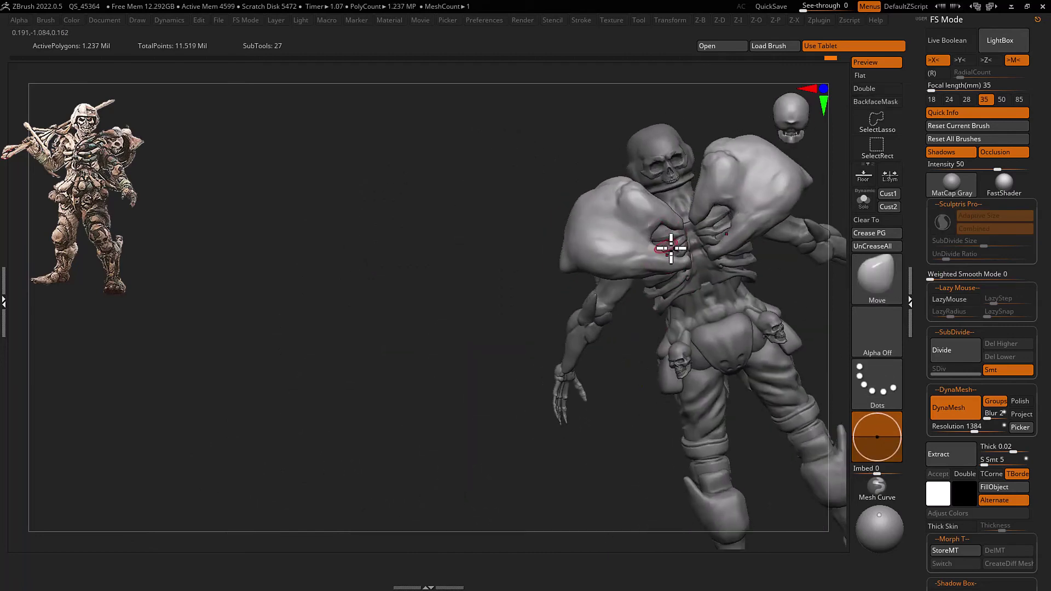
key(alt+s)
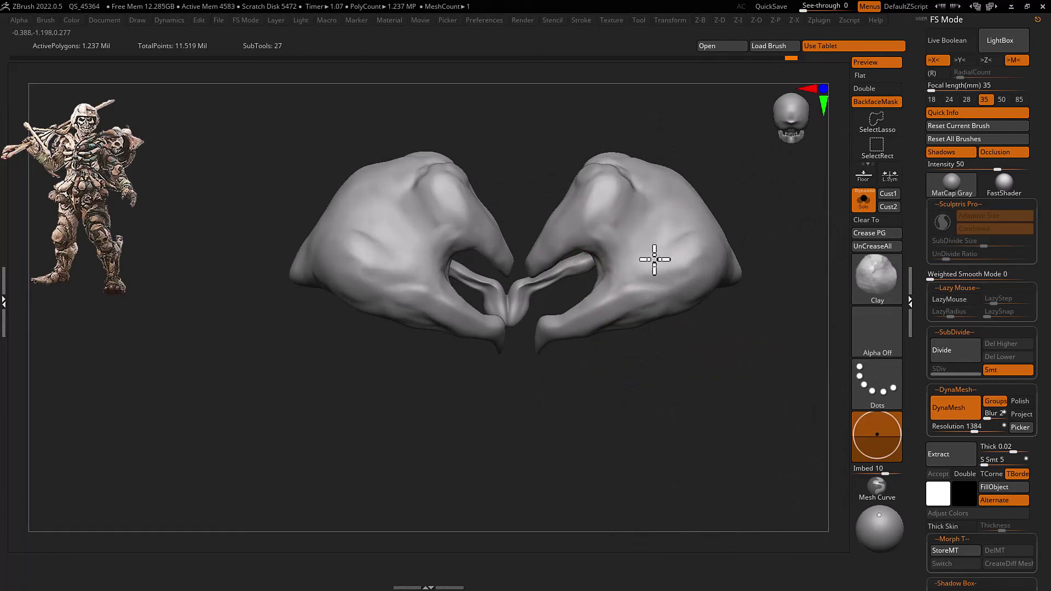
key(alt+s)
mouse_move(609, 277)
right_down()
mouse_move(694, 263)
mouse_move(673, 263)
mouse_move(597, 321)
right_up()
Polish the pad undersides, then select male_zbrush1_3 and the anatomy body for Move adjustments
key(b)
key(p)
key(o)
key(alt+s)
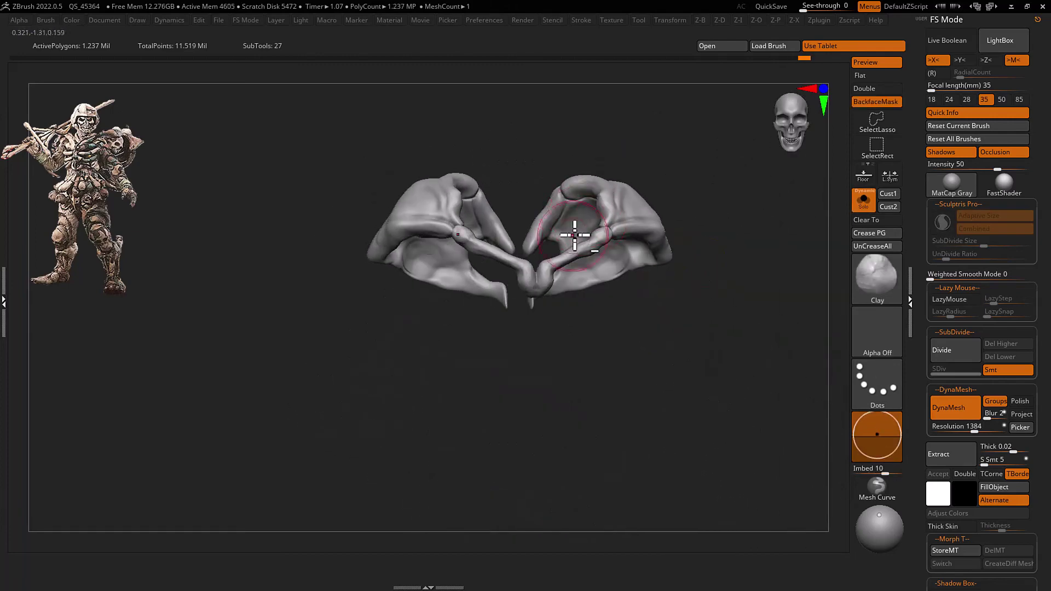
mouse_move(567, 305)
right_down()
mouse_move(545, 291)
mouse_move(556, 277)
mouse_move(574, 345)
mouse_move(692, 288)
mouse_move(634, 446)
mouse_move(608, 293)
mouse_move(653, 348)
mouse_move(470, 223)
right_up()
key(alt+s)
alt+click(455, 221)
key(b)
key(m)
key(v)
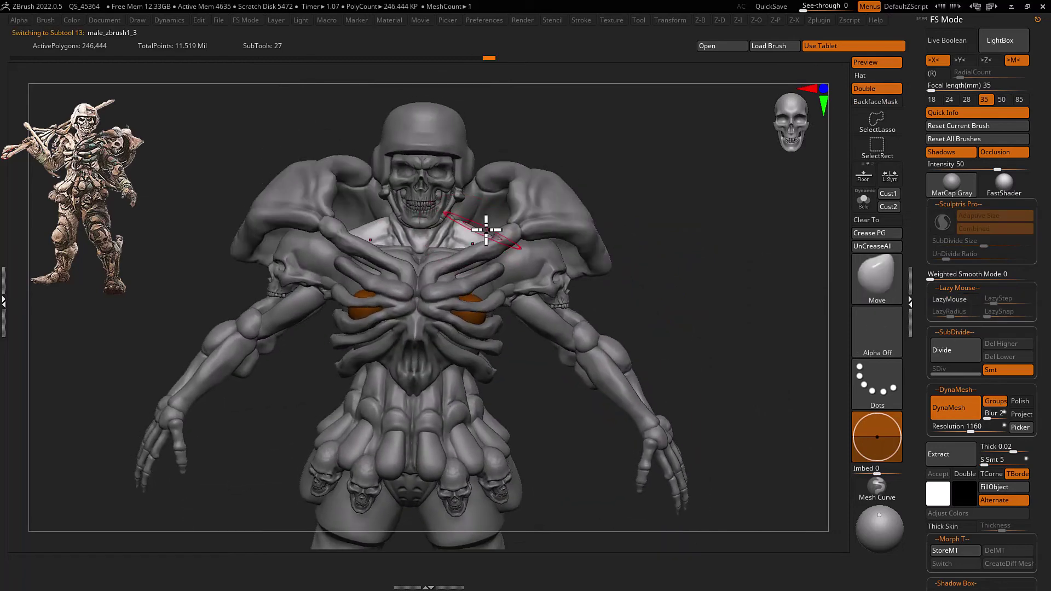
alt+click(570, 250)
Push the pads' rear forms with Move from a straight back view, checking them in Solo
mouse_move(569, 251)
right_down()
mouse_move(601, 274)
mouse_move(623, 240)
mouse_move(582, 277)
mouse_move(618, 276)
right_up()
key(b)
key(m)
key(v)
right_drag(555, 235, 665, 266)
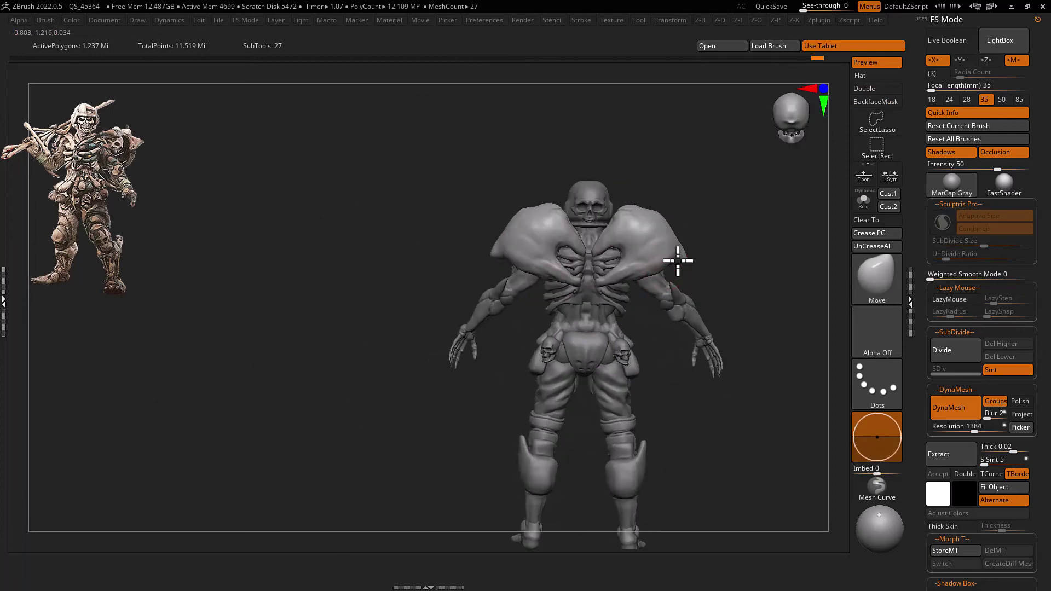
mouse_move(638, 230)
right_down()
mouse_move(694, 214)
mouse_move(672, 258)
mouse_move(664, 223)
mouse_move(650, 228)
right_up()
key(ctrl+shift+s)
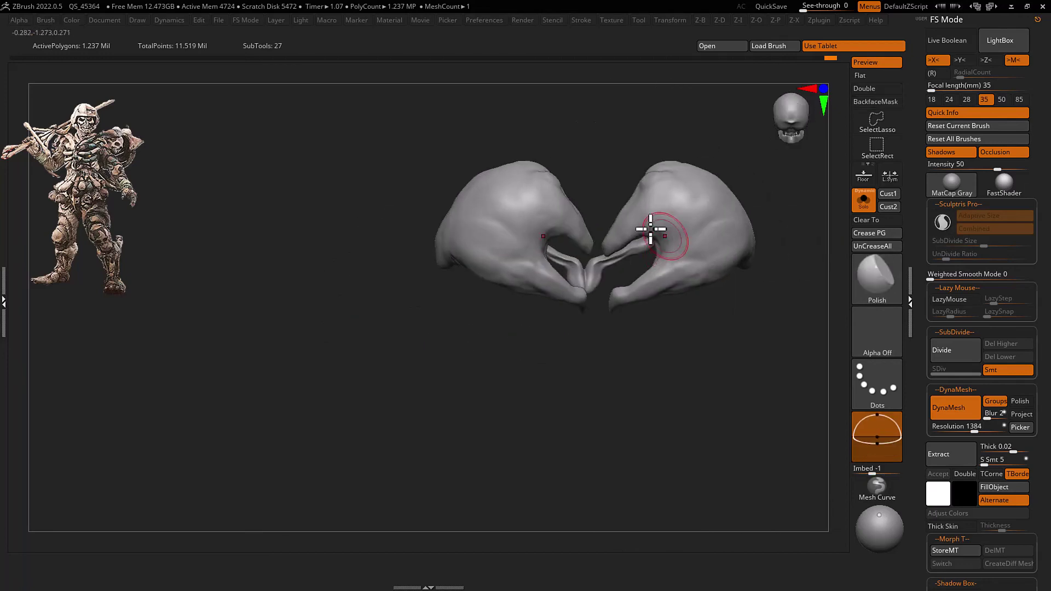
key(w)
key(ctrl+shift+s)
Inflate the pads' forms outward and refine them with Standard strokes
mouse_move(499, 277)
right_down()
mouse_move(493, 234)
mouse_move(531, 287)
mouse_move(470, 305)
mouse_move(481, 328)
mouse_move(471, 275)
mouse_move(498, 322)
mouse_move(521, 253)
mouse_move(511, 242)
mouse_move(556, 284)
mouse_move(535, 284)
mouse_move(591, 278)
mouse_move(509, 328)
mouse_move(603, 274)
mouse_move(633, 301)
mouse_move(692, 258)
mouse_move(627, 228)
mouse_move(499, 270)
mouse_move(530, 300)
mouse_move(542, 232)
mouse_move(659, 289)
mouse_move(504, 235)
mouse_move(511, 274)
mouse_move(573, 253)
mouse_move(624, 162)
right_up()
key(b)
key(i)
key(n)
key(b)
key(s)
key(t)
Select the ribcage armor and reshape it with Move, masking part of it
alt+click(511, 274)
key(b)
key(m)
key(v)
key(ctrl)
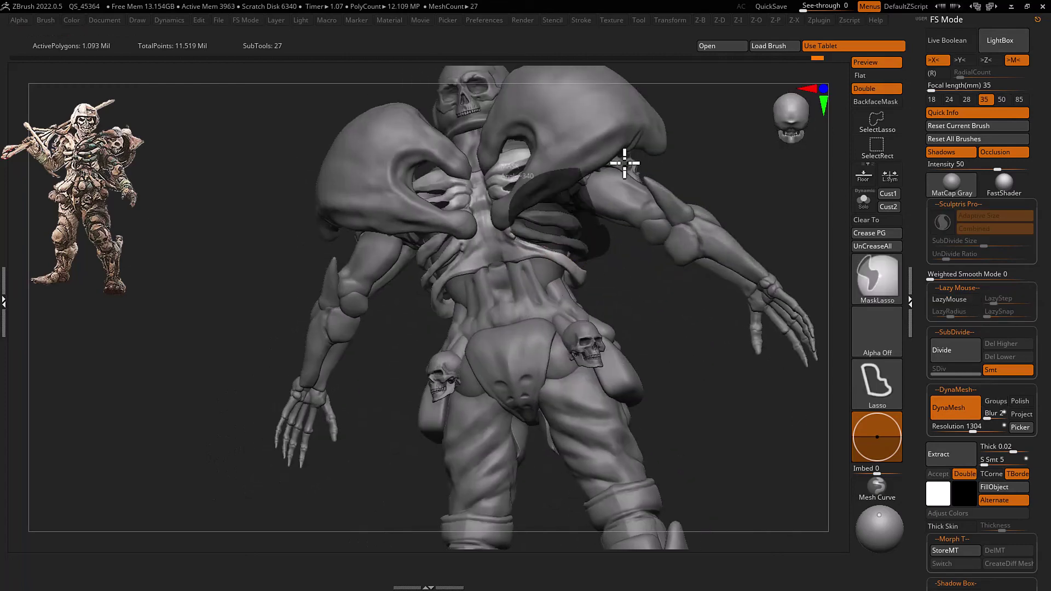
mouse_move(556, 260)
right_down()
mouse_move(582, 263)
mouse_move(580, 277)
mouse_move(547, 284)
mouse_move(634, 249)
mouse_move(606, 277)
mouse_move(566, 277)
mouse_move(437, 314)
right_up()
Solo the ribcage armor, trim its back flat with TrimDynamic and build it up with Clay
key(b)
key(t)
key(d)
key(ctrl+shift+s)
key(b)
key(c)
key(l)
key(ctrl+shift+s)
ctrl+right_drag(514, 301, 462, 237)
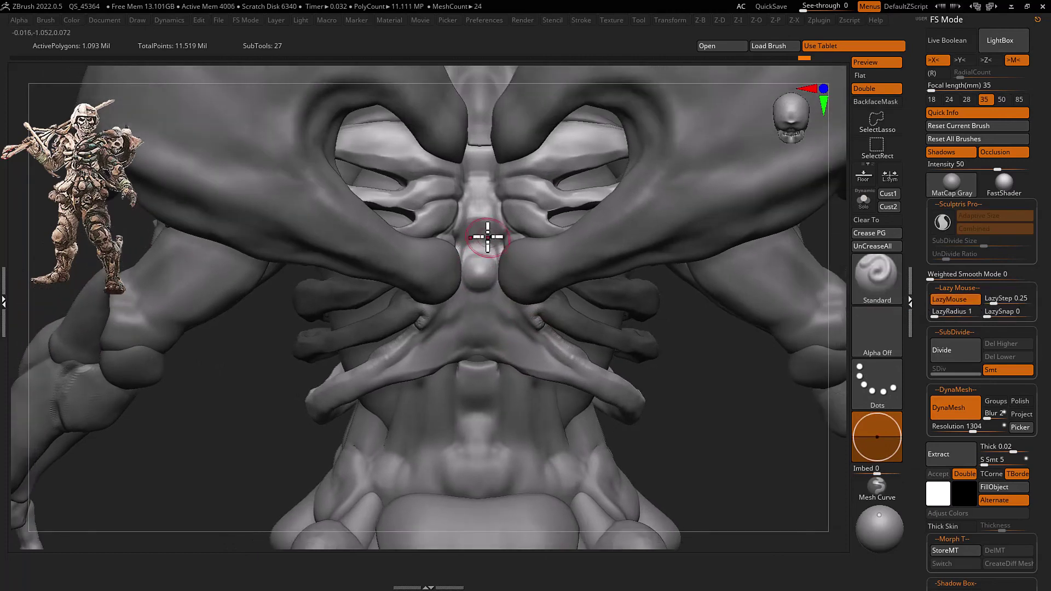
Check PM3D_Cube3D1 in Solo, then reselect UMesh_Extract4 and view the ribcage from the front
alt+click(482, 236)
key(ctrl+shift+s)
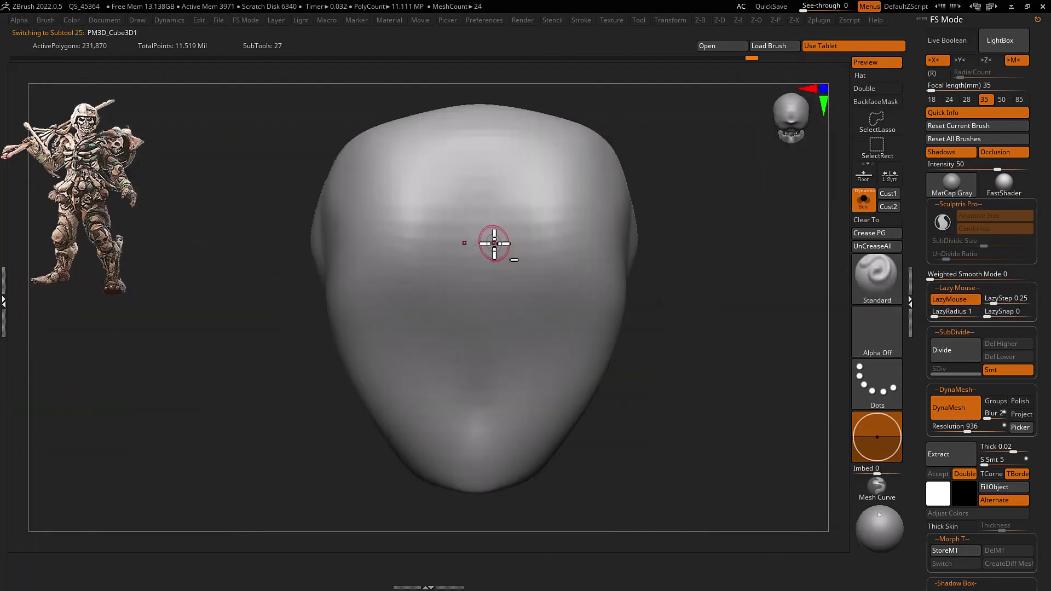
key(ctrl+shift+s)
alt+click(487, 216)
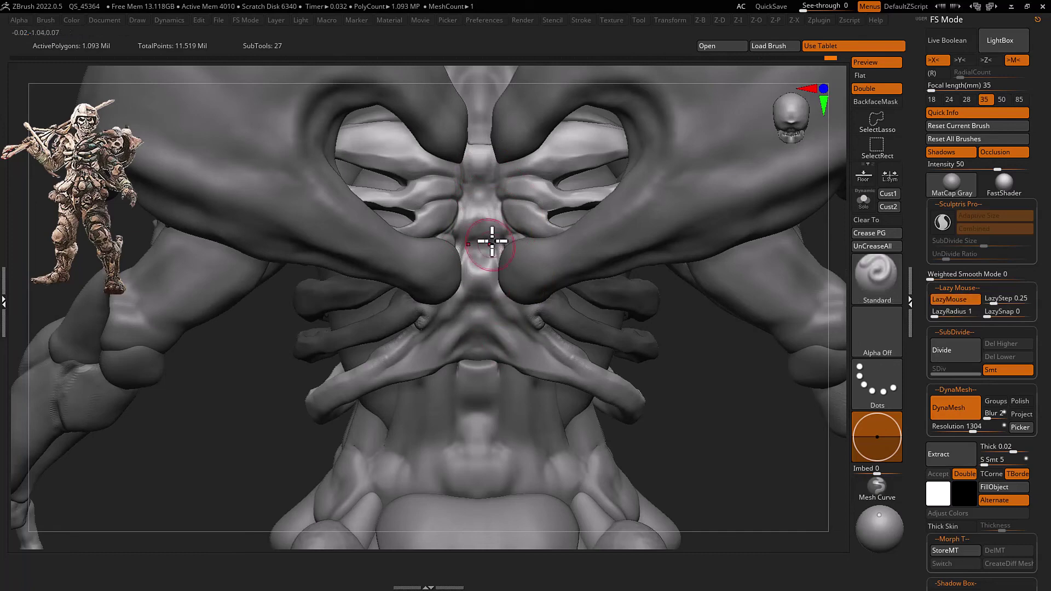
right_drag(480, 208, 502, 205)
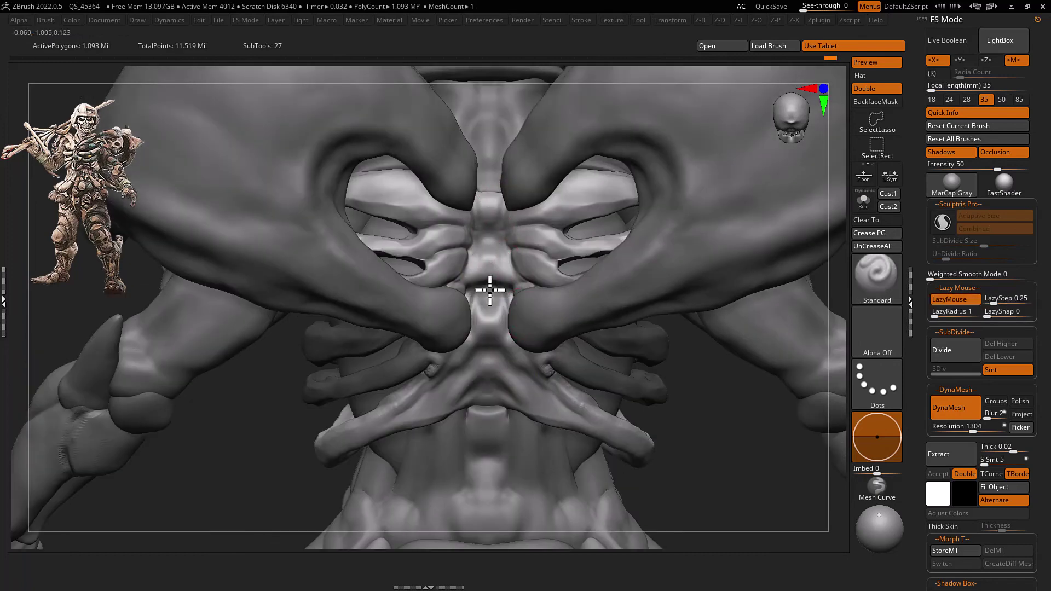
scroll(490, 290, down, 3)
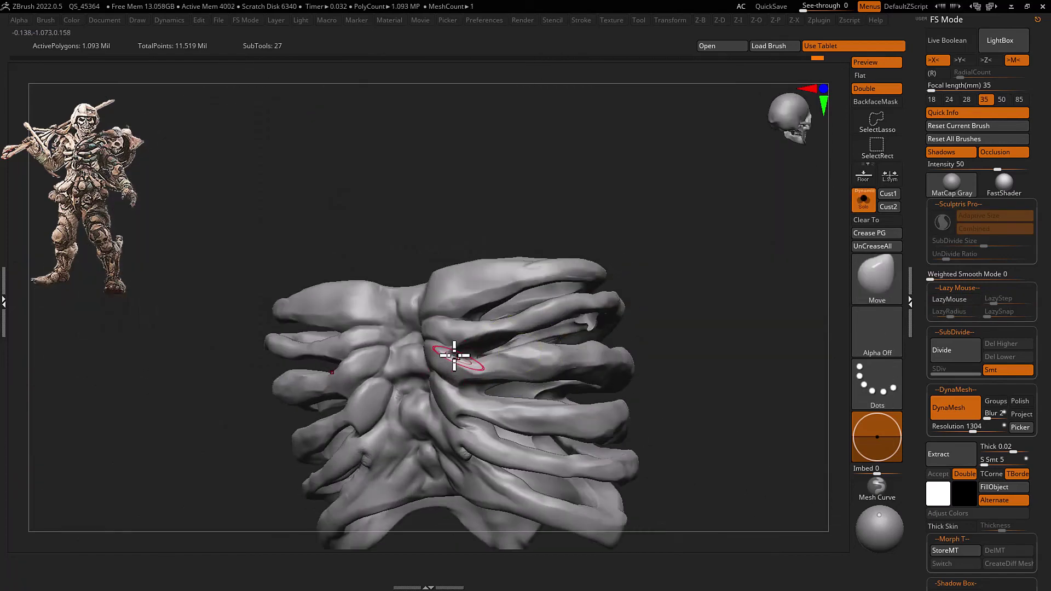
right_drag(454, 356, 429, 411)
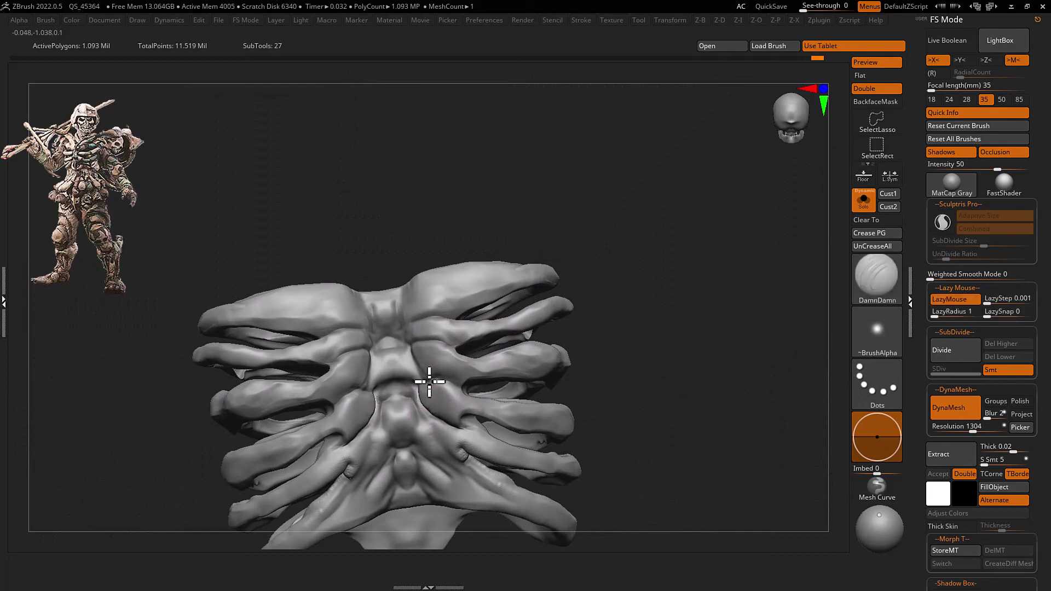
Switch to Move and orbit the upper body round to the back and shoulders
key(b)
key(m)
key(v)
mouse_move(486, 378)
right_down()
mouse_move(511, 305)
mouse_move(489, 325)
right_up()
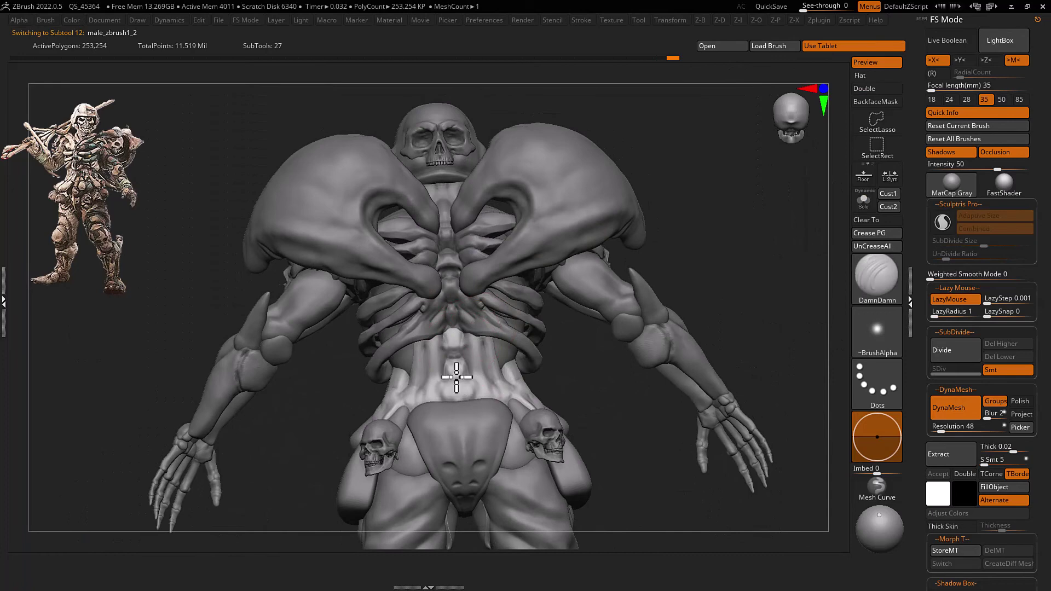
mouse_move(457, 377)
right_down()
mouse_move(471, 370)
mouse_move(472, 352)
mouse_move(462, 355)
right_up()
mouse_move(468, 405)
right_down()
mouse_move(511, 336)
mouse_move(521, 369)
mouse_move(511, 343)
mouse_move(491, 383)
mouse_move(497, 403)
mouse_move(499, 388)
mouse_move(490, 399)
mouse_move(484, 376)
mouse_move(529, 390)
mouse_move(525, 414)
mouse_move(486, 383)
mouse_move(514, 436)
mouse_move(483, 429)
mouse_move(495, 345)
mouse_move(542, 294)
mouse_move(492, 347)
mouse_move(516, 387)
mouse_move(534, 371)
mouse_move(520, 362)
mouse_move(554, 454)
mouse_move(535, 399)
right_up()
Solo the loincloth, reshape it with Move and carve creases with DamStandard
key(ctrl+shift+s)
key(ctrl+shift+s)
key(ctrl+shift+s)
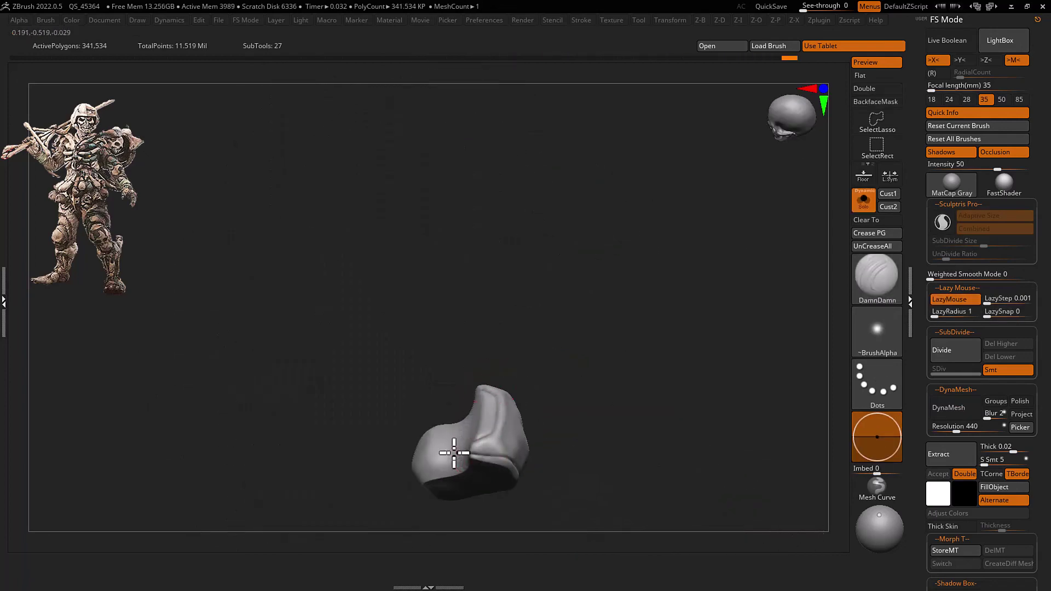
key(ctrl+shift+s)
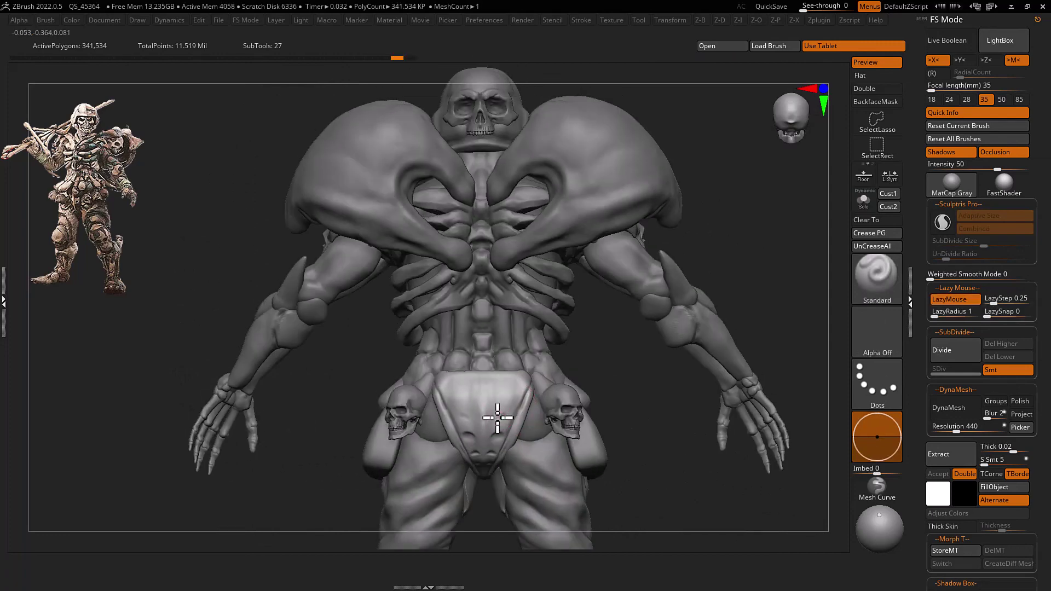
key(b)
key(m)
key(v)
mouse_move(515, 406)
right_down()
mouse_move(507, 383)
mouse_move(497, 390)
mouse_move(554, 359)
right_up()
key(b)
key(d)
key(a)
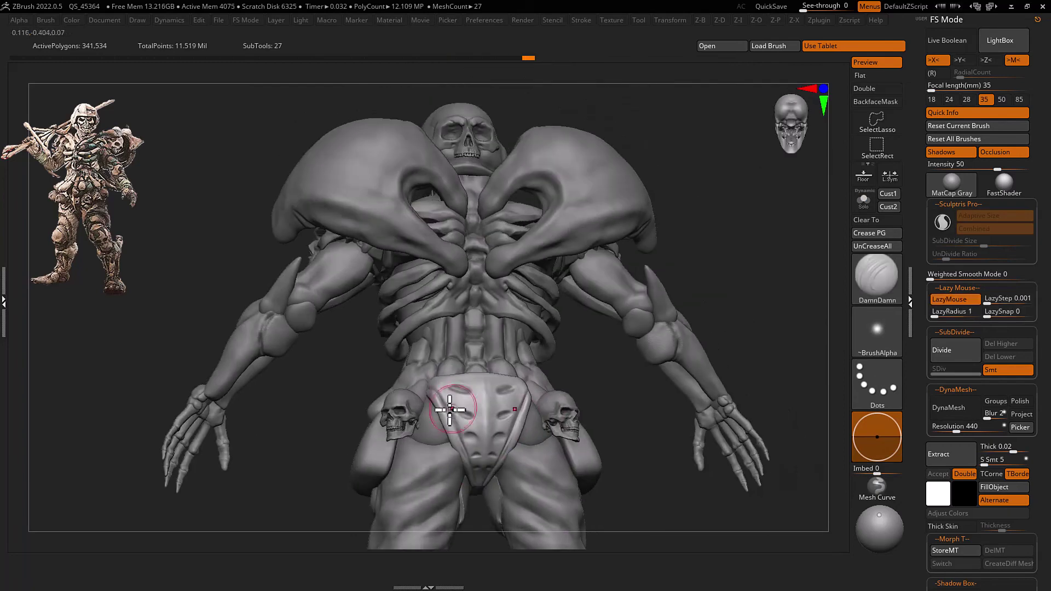
ctrl+right_drag(465, 460, 504, 368)
Solo the Extract5 loincloth, show PolyFrame and set DynaMesh Resolution to 2000
alt+click(493, 379)
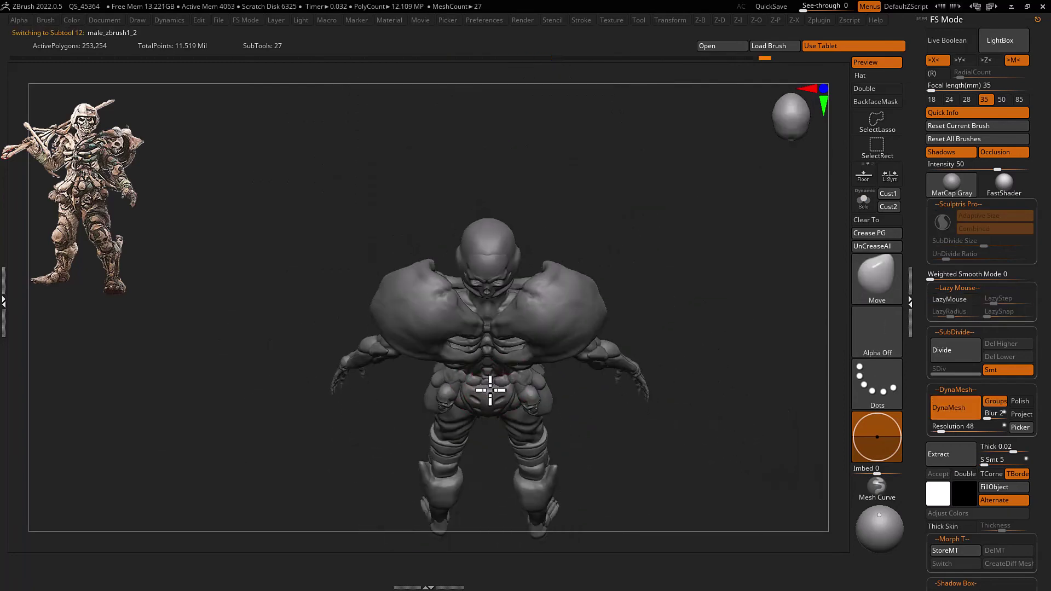
mouse_move(500, 406)
right_down()
mouse_move(519, 378)
mouse_move(526, 428)
mouse_move(460, 355)
mouse_move(556, 345)
mouse_move(555, 364)
mouse_move(472, 380)
right_up()
alt+click(525, 410)
alt+click(526, 416)
key(ctrl+shift+s)
mouse_move(443, 437)
right_down()
mouse_move(483, 370)
mouse_move(486, 410)
mouse_move(545, 341)
mouse_move(579, 357)
mouse_move(527, 385)
mouse_move(460, 368)
mouse_move(411, 340)
mouse_move(469, 303)
mouse_move(466, 379)
mouse_move(495, 367)
mouse_move(509, 376)
mouse_move(481, 394)
mouse_move(516, 375)
mouse_move(462, 377)
mouse_move(526, 362)
mouse_move(493, 389)
mouse_move(521, 356)
mouse_move(593, 347)
mouse_move(547, 417)
mouse_move(535, 347)
mouse_move(627, 320)
right_up()
key(shift+f)
click(969, 425)
text(2000)
Pick PM3D_Sphere3D1 with Move, then step through male_zbrush6 and male_zbrush5 leg armor pieces
alt+click(461, 376)
key(b)
key(m)
key(v)
alt+click(495, 367)
alt+click(593, 347)
Solo the thigh armor subtool and zoom in on it
key(b)
key(d)
key(a)
key(b)
key(s)
key(t)
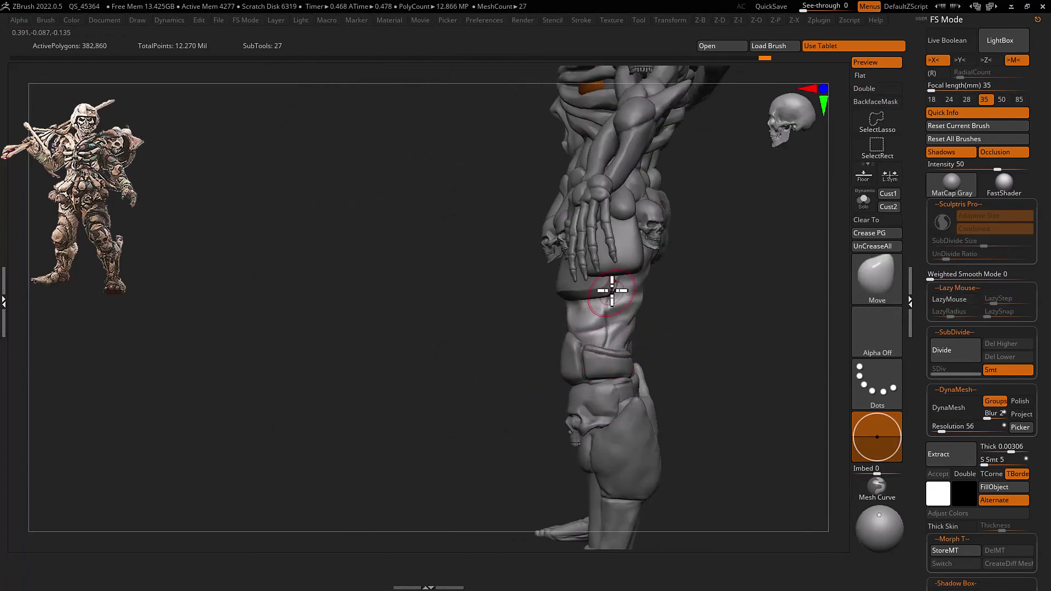
key(shift+alt+s)
ctrl+right_drag(606, 376, 602, 260)
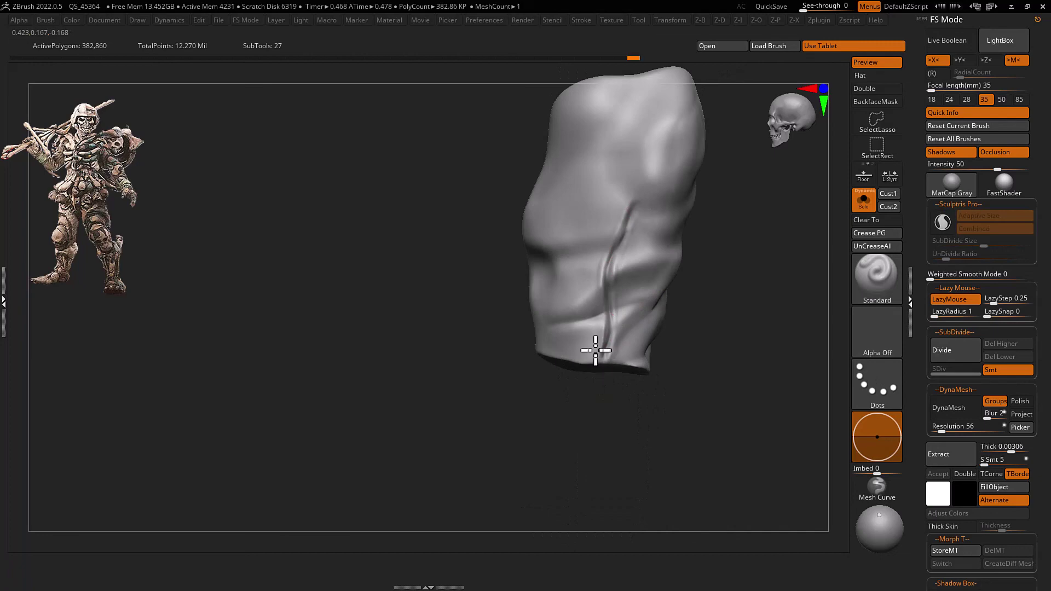
Carve crease lines into the thigh armor piece with the DamStandard and Standard brushes
key(b)
key(d)
key(a)
right_drag(635, 219, 636, 204)
mouse_move(643, 149)
right_down()
mouse_move(700, 277)
mouse_move(596, 266)
right_up()
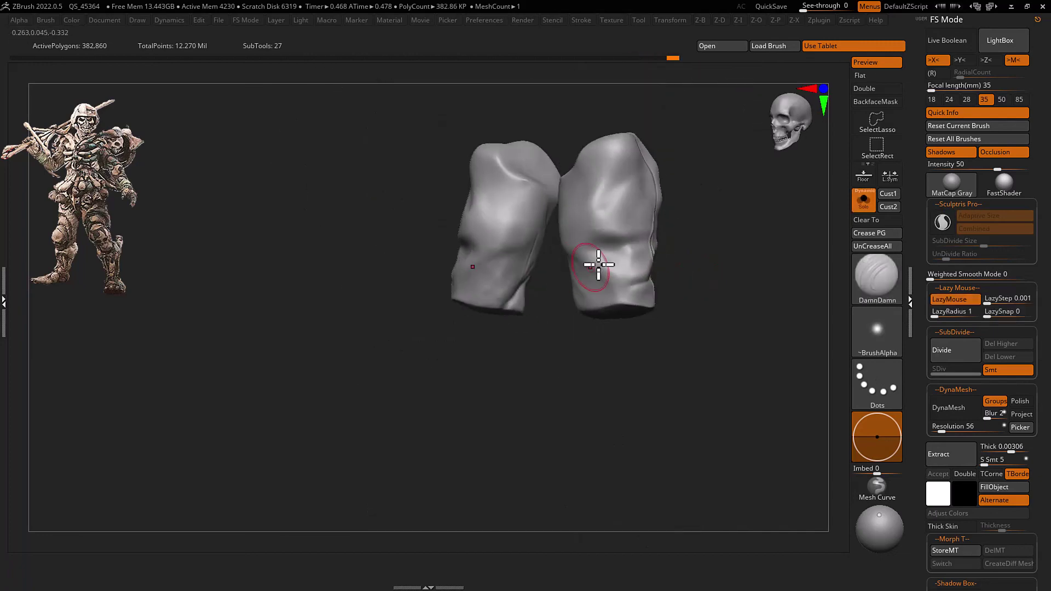
alt+click(596, 265)
right_drag(704, 234, 540, 289)
key(b)
key(s)
key(t)
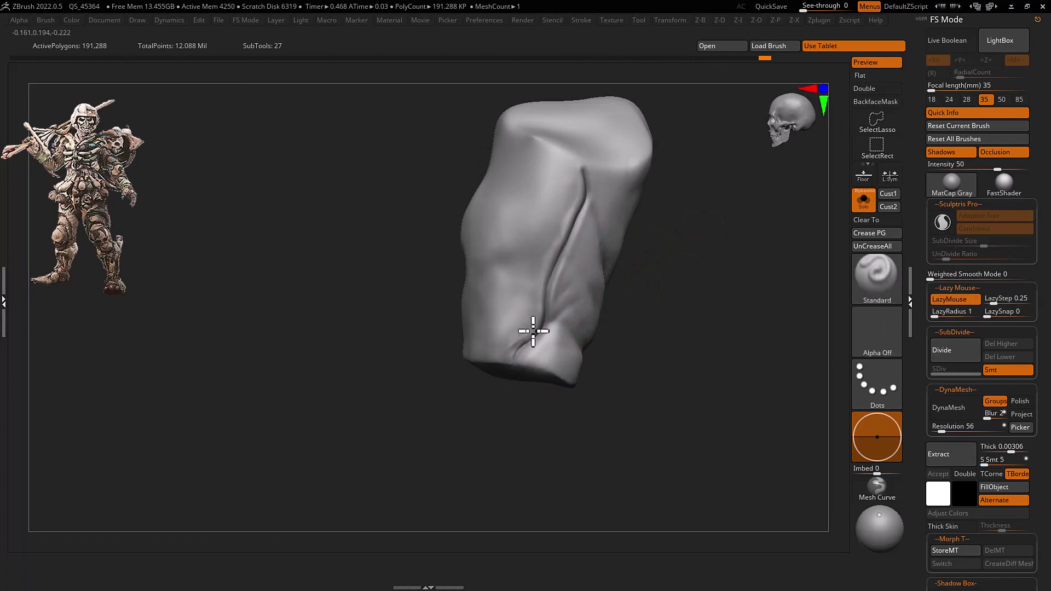
right_drag(533, 331, 544, 287)
Mirror And Weld the thigh armor onto the other leg, then turn Solo off
click(632, 321)
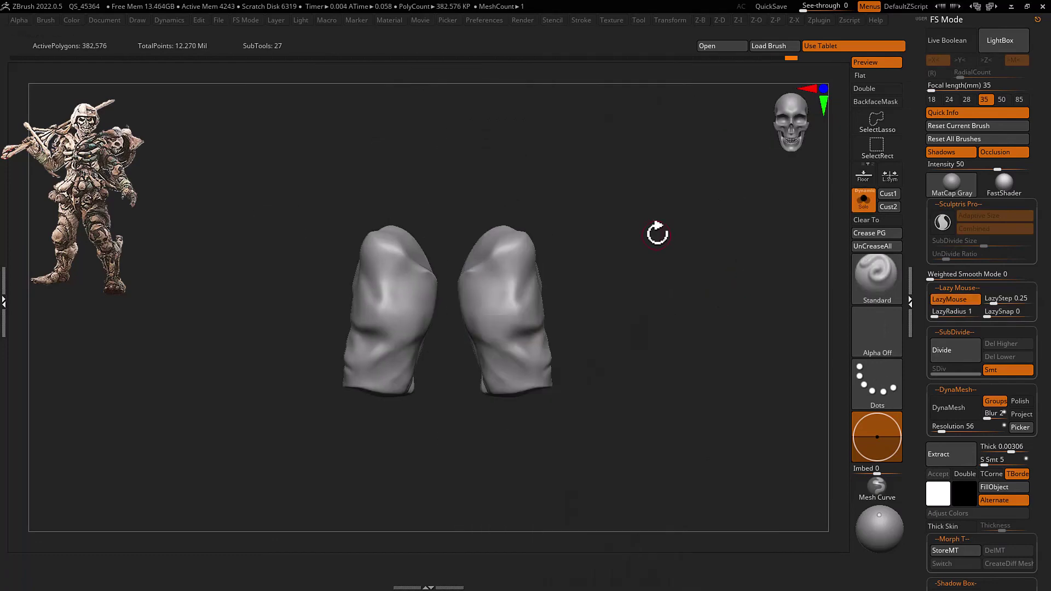
mouse_move(657, 234)
right_down()
mouse_move(582, 367)
mouse_move(500, 375)
mouse_move(518, 393)
mouse_move(476, 383)
mouse_move(530, 359)
mouse_move(597, 396)
mouse_move(599, 352)
mouse_move(615, 356)
right_up()
key(alt+shift+s)
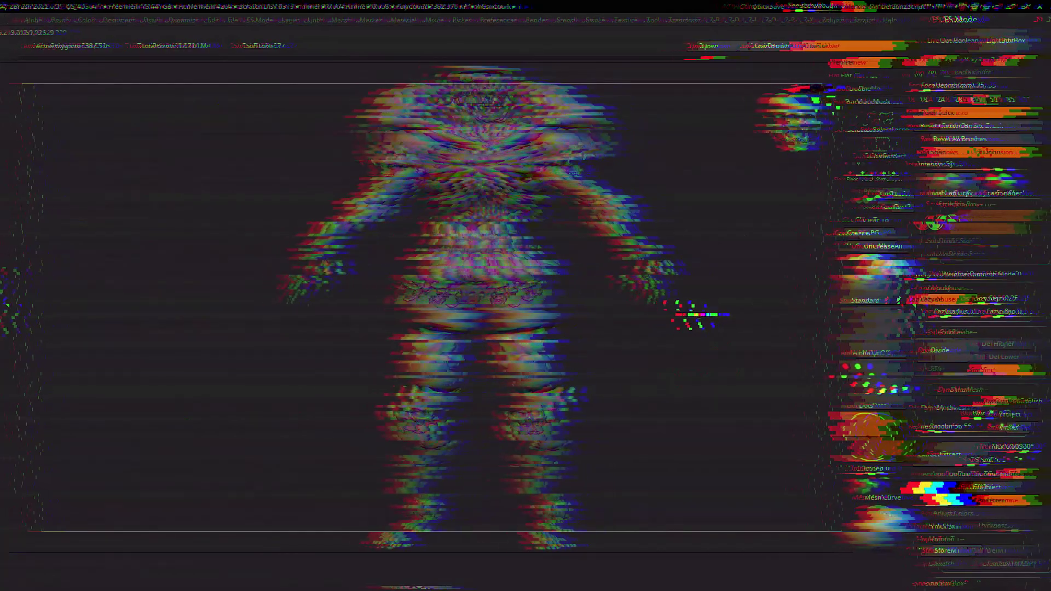